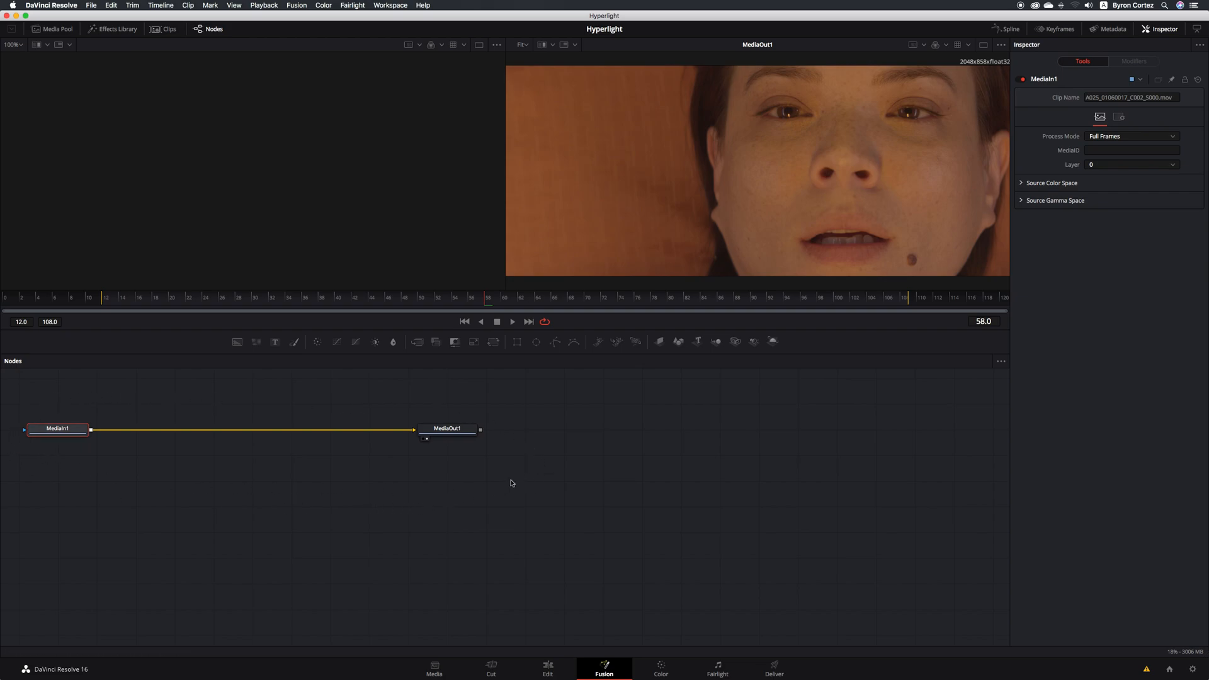
# Step: Move the MediaIn1 and MediaOut1 nodes together towards the middle of the node graph
pyautogui.moveTo(540, 486); pyautogui.dragTo(12, 395)
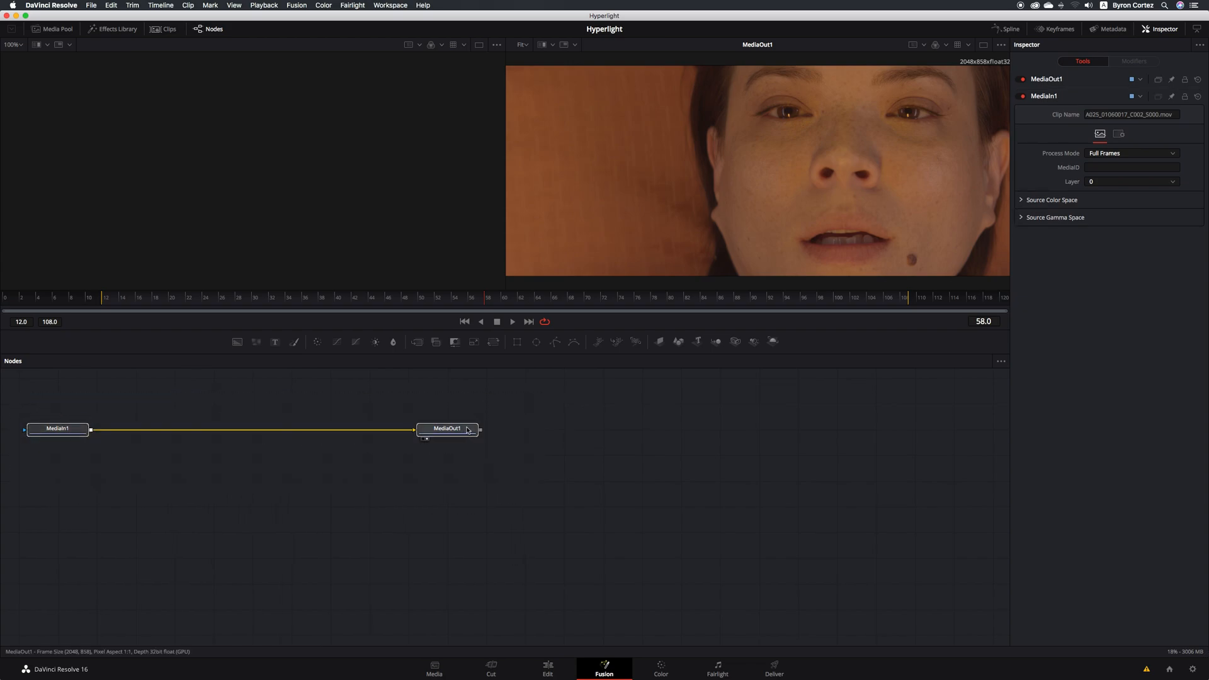
pyautogui.moveTo(468, 430); pyautogui.dragTo(696, 498)
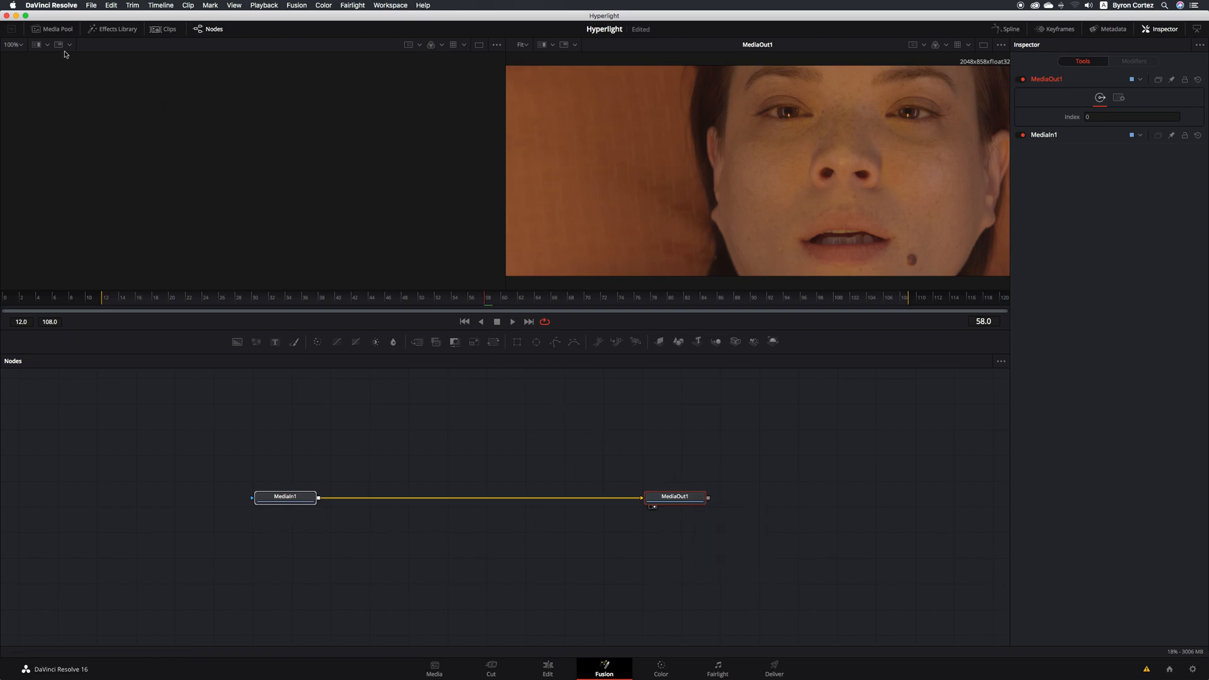
# Step: Look at the contents of the Media Pool and the Effects Library, hiding each one again
pyautogui.click(63, 32)
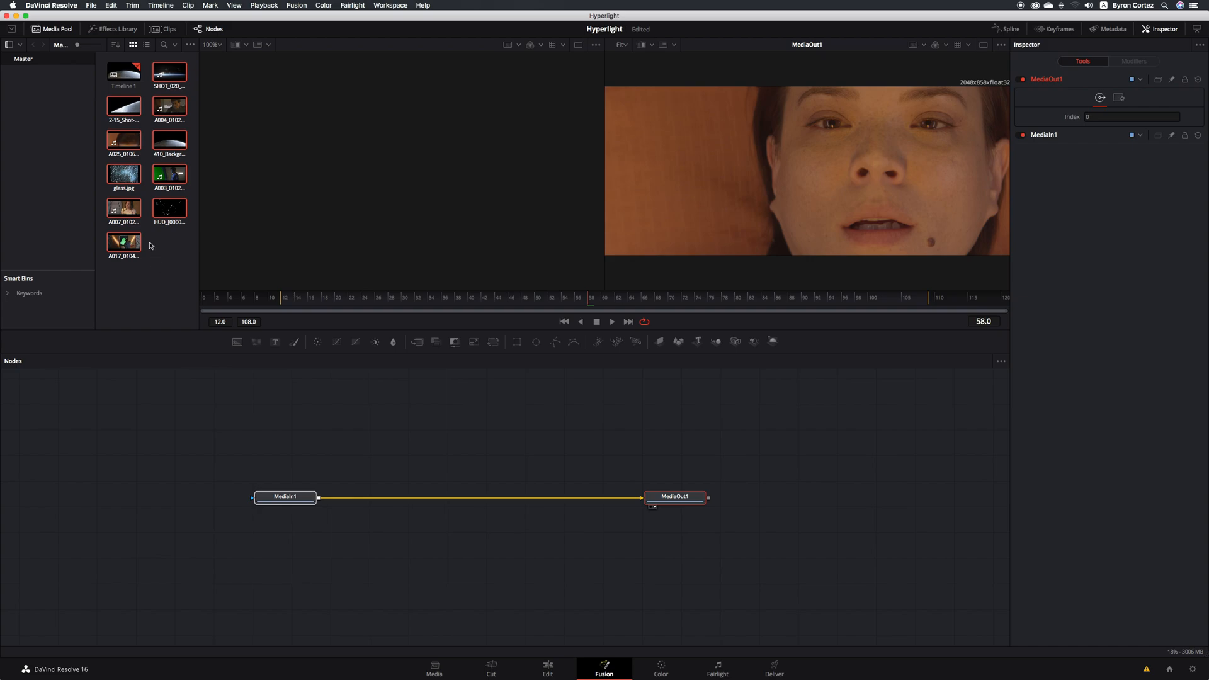
pyautogui.click(57, 31)
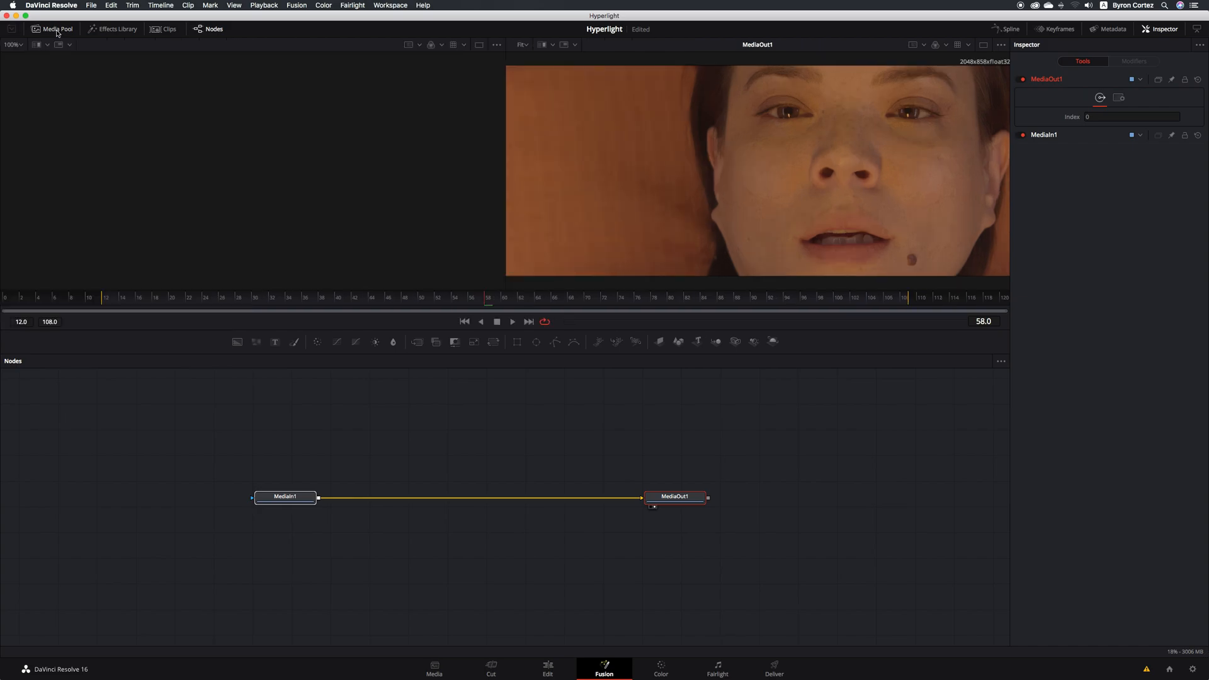
pyautogui.click(113, 30)
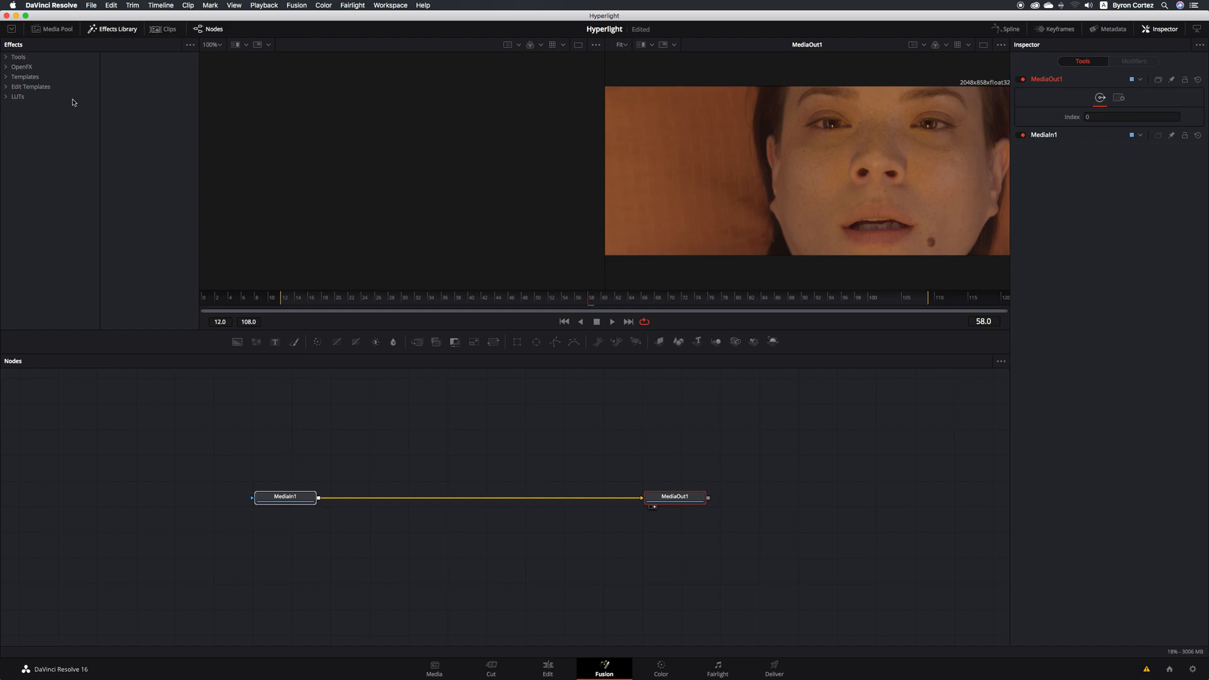
pyautogui.click(105, 30)
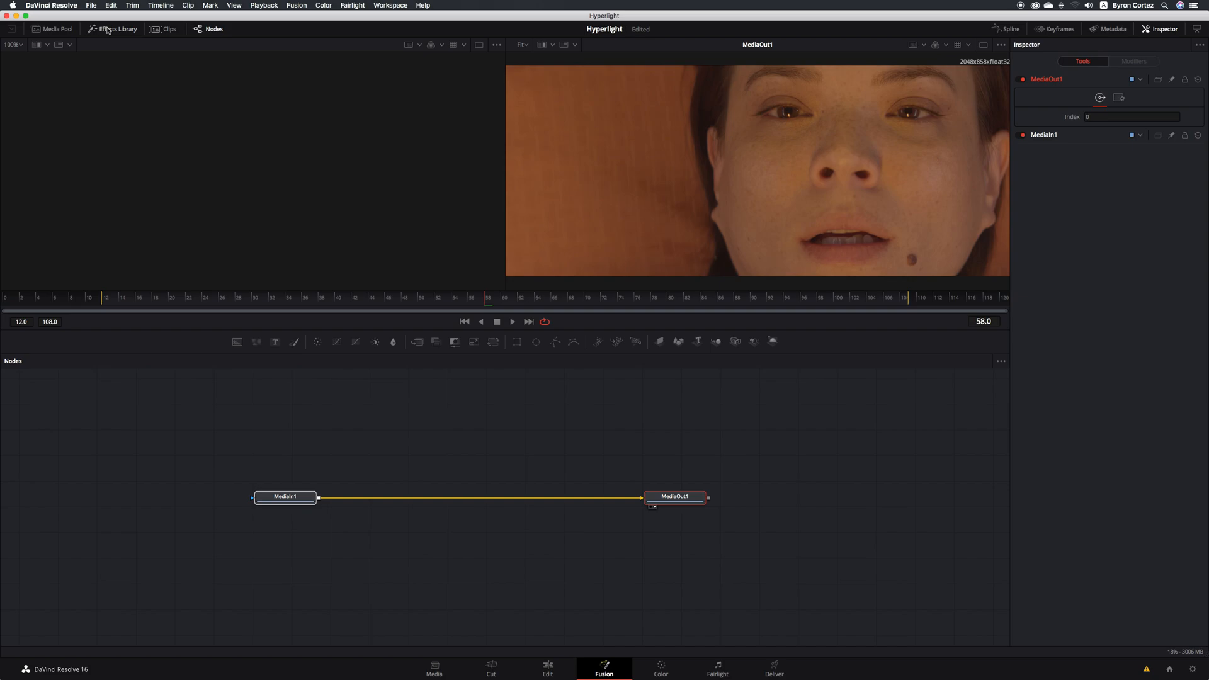
# Step: Compare the clip thumbnails in Fusion with the timeline on the Edit page, and hide the thumbnails again
pyautogui.click(163, 30)
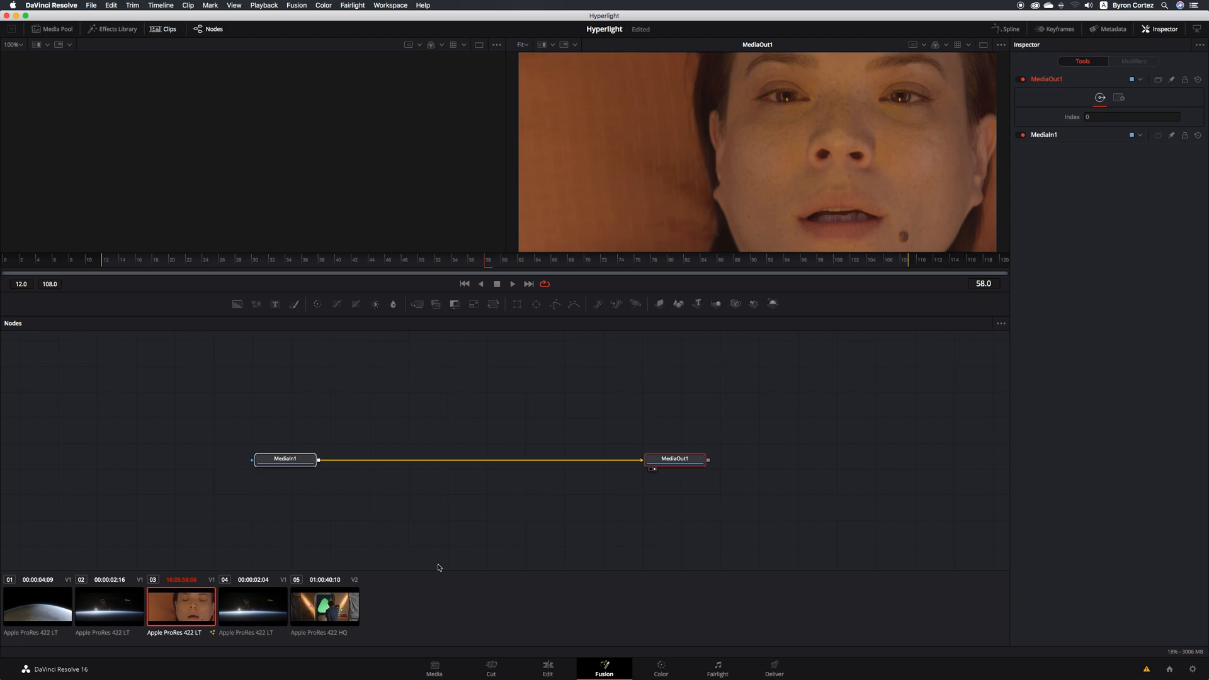
pyautogui.click(546, 668)
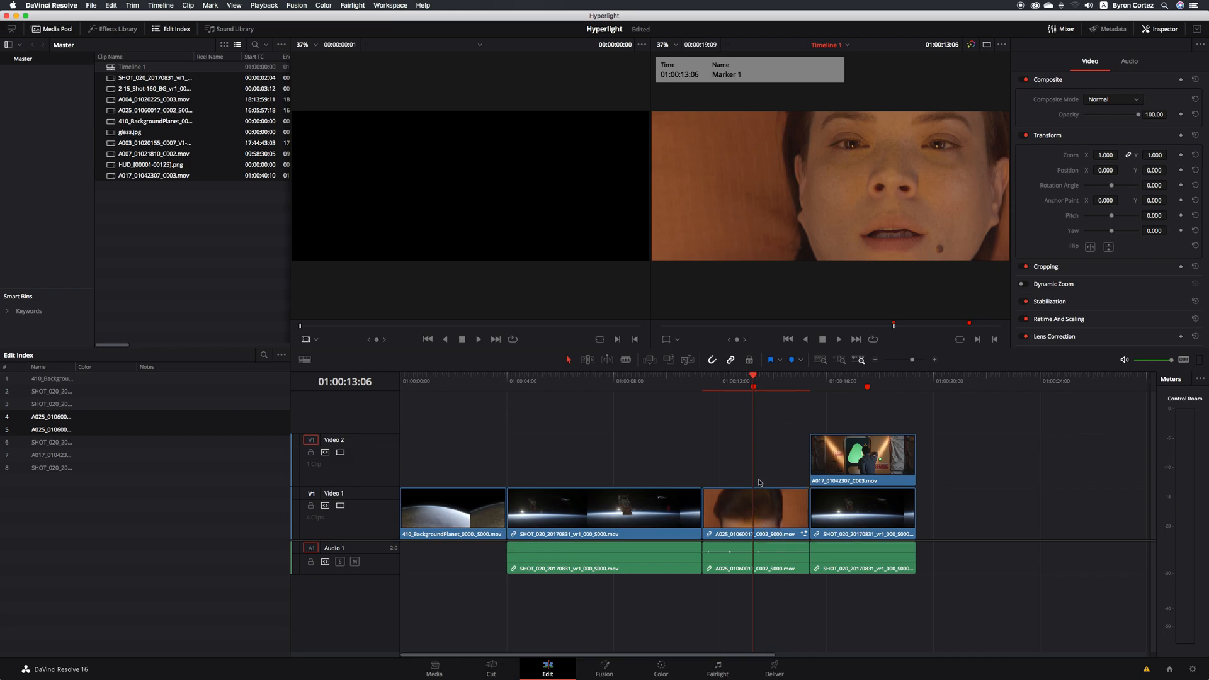
pyautogui.click(605, 669)
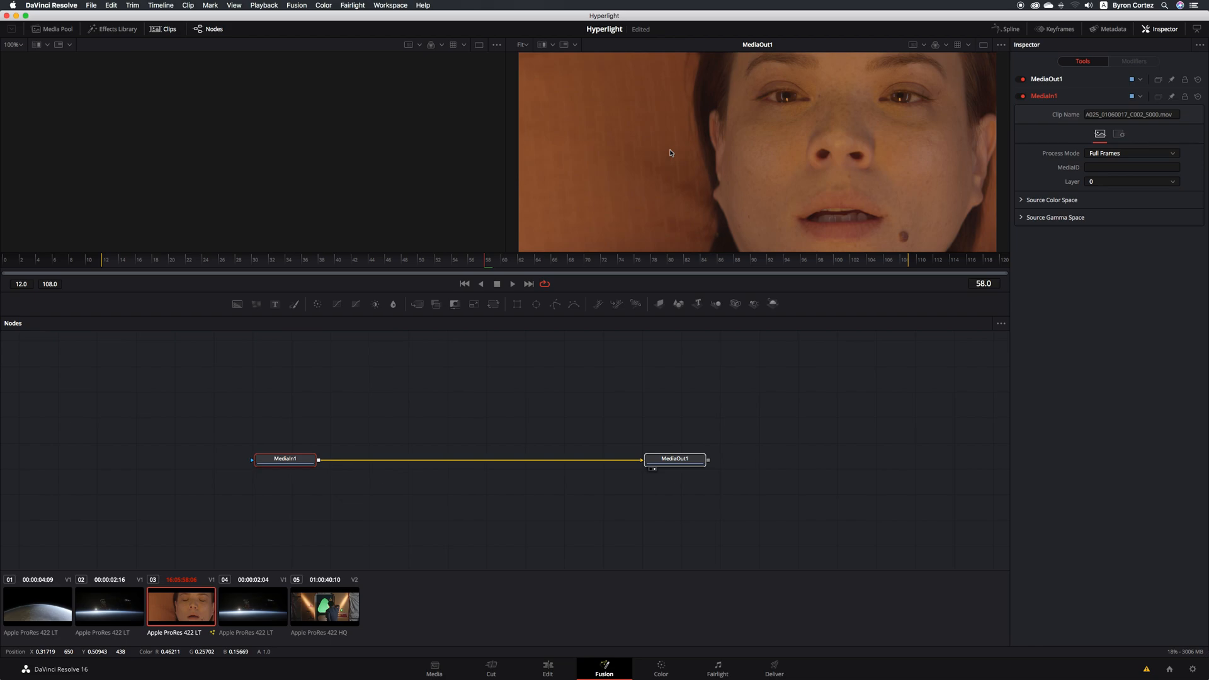
pyautogui.click(162, 30)
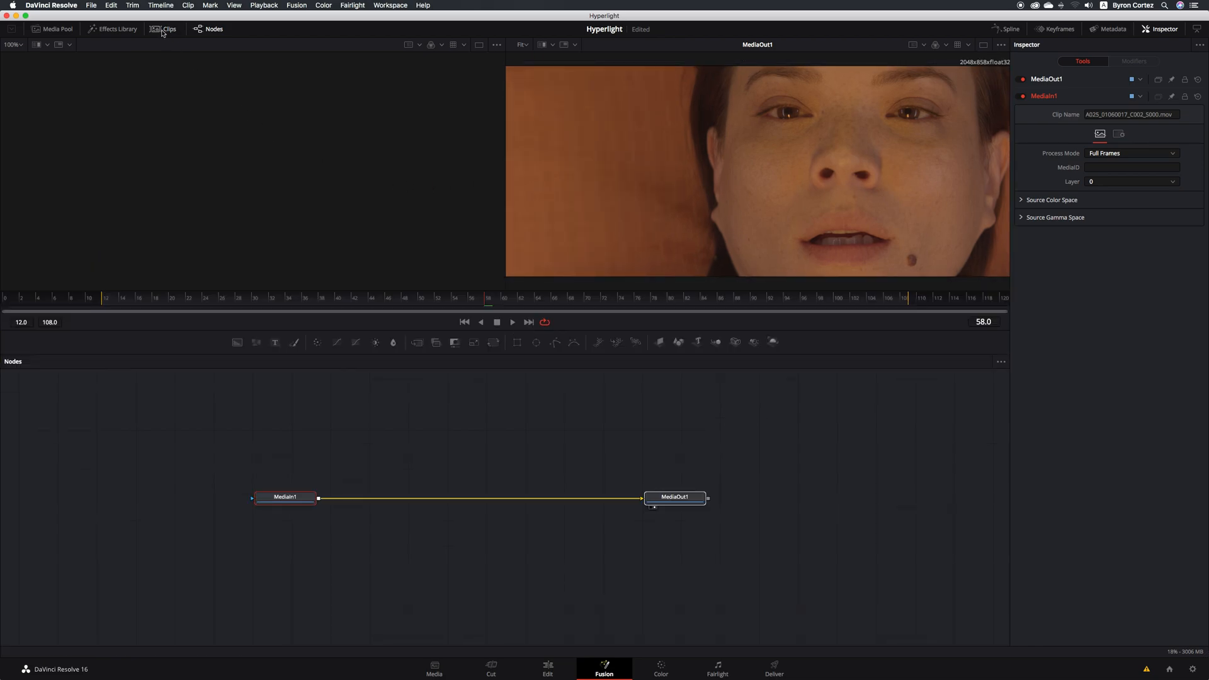
# Step: Toggle the node graph, Spline, Keyframes and Metadata displays one at a time, leaving only the node graph shown
pyautogui.click(215, 30)
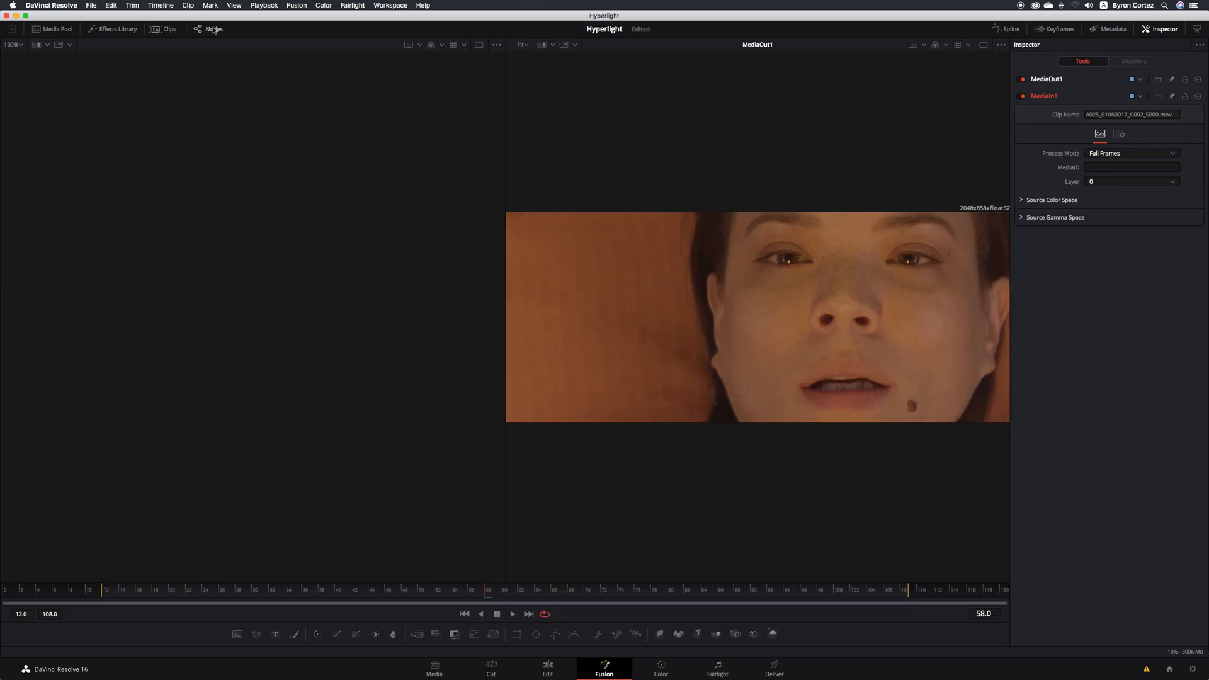
pyautogui.click(214, 30)
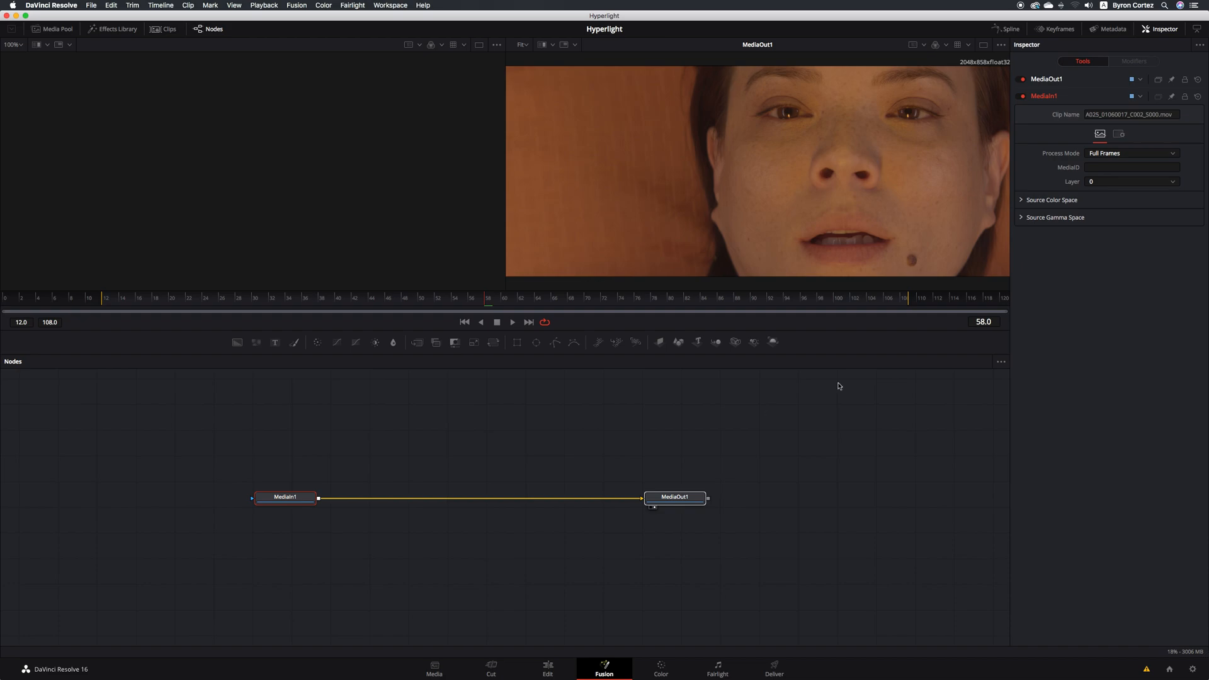
pyautogui.click(1010, 29)
pyautogui.click(1010, 29)
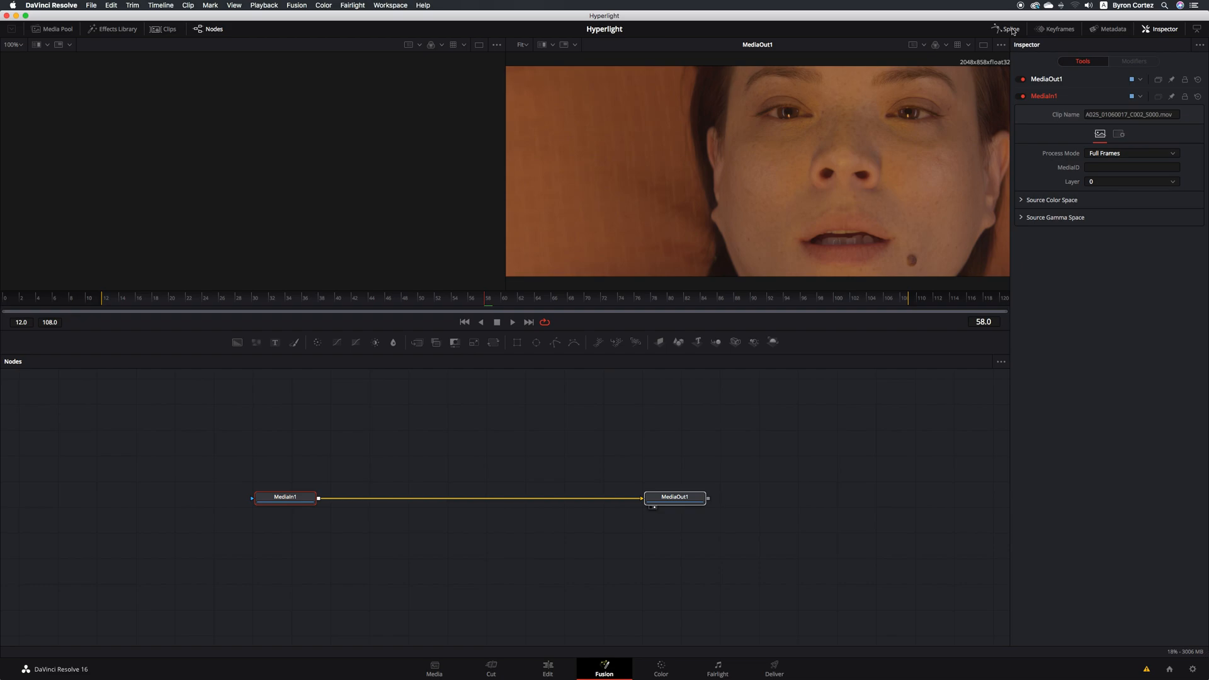
pyautogui.click(1058, 29)
pyautogui.click(1058, 29)
pyautogui.click(1114, 30)
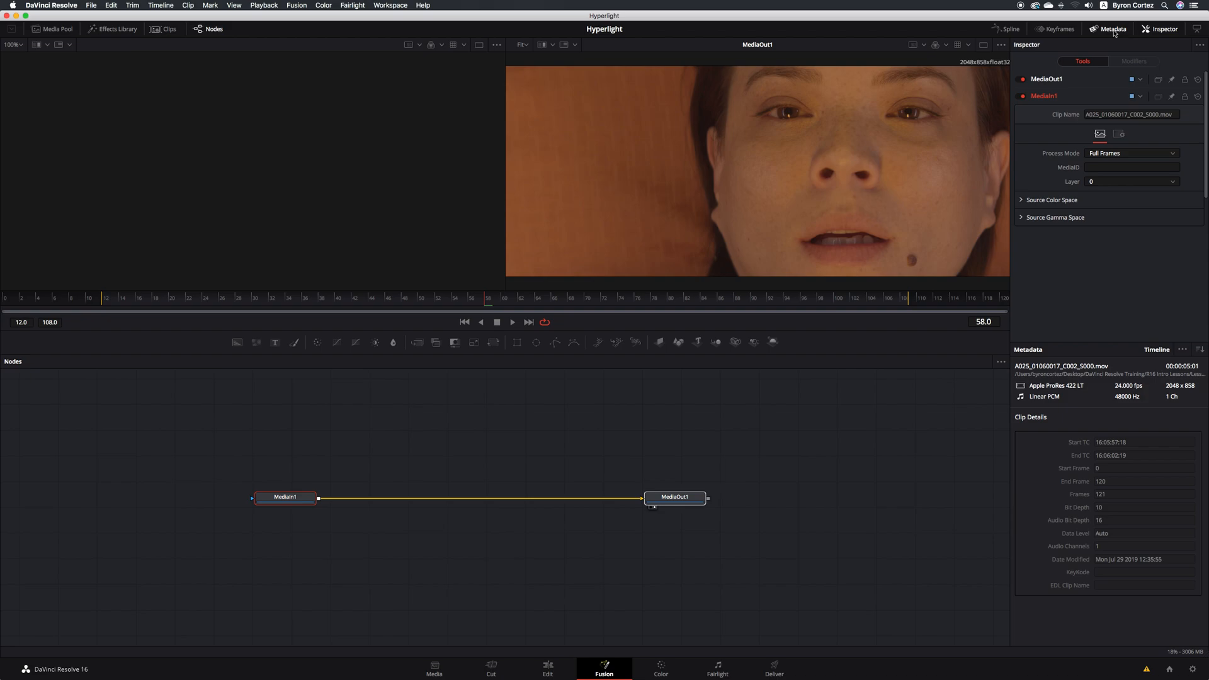
pyautogui.click(1114, 30)
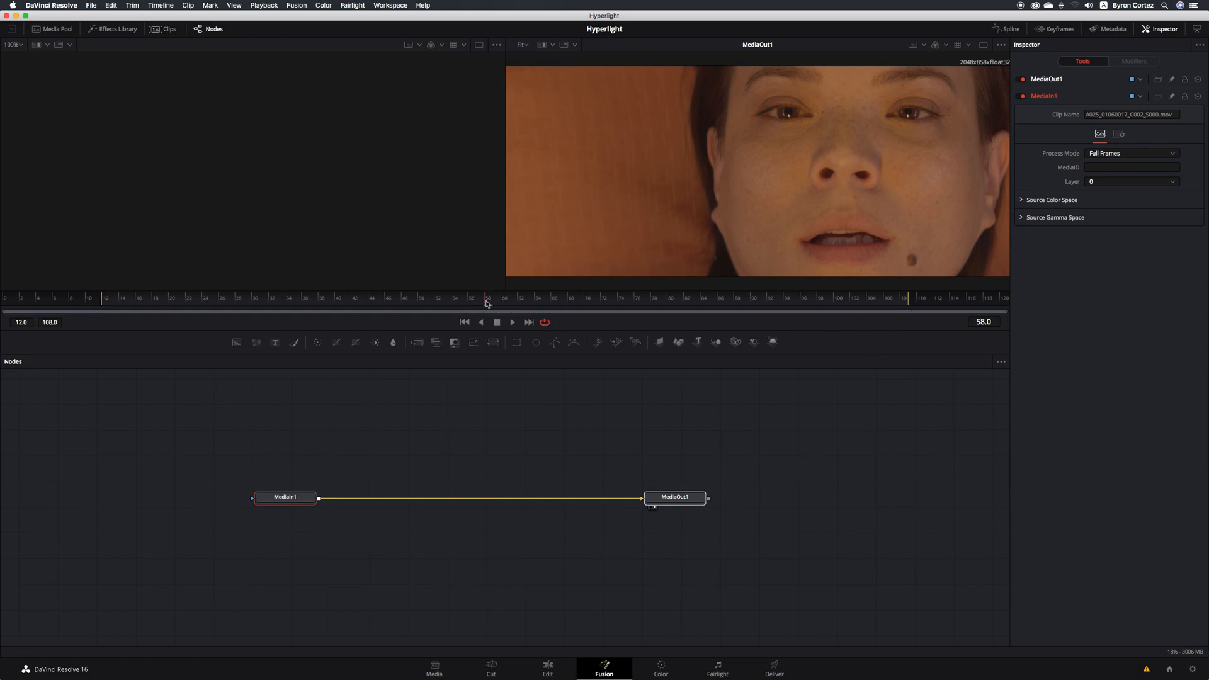
# Step: Scrub through the clip and set the playhead to frame 70
pyautogui.moveTo(485, 295)
pyautogui.mouseDown()
pyautogui.moveTo(369, 301)
pyautogui.moveTo(811, 302)
pyautogui.moveTo(189, 303)
pyautogui.moveTo(783, 318)
pyautogui.moveTo(470, 296)
pyautogui.moveTo(305, 299)
pyautogui.moveTo(492, 302)
pyautogui.mouseUp()
pyautogui.moveTo(513, 297); pyautogui.dragTo(794, 300)
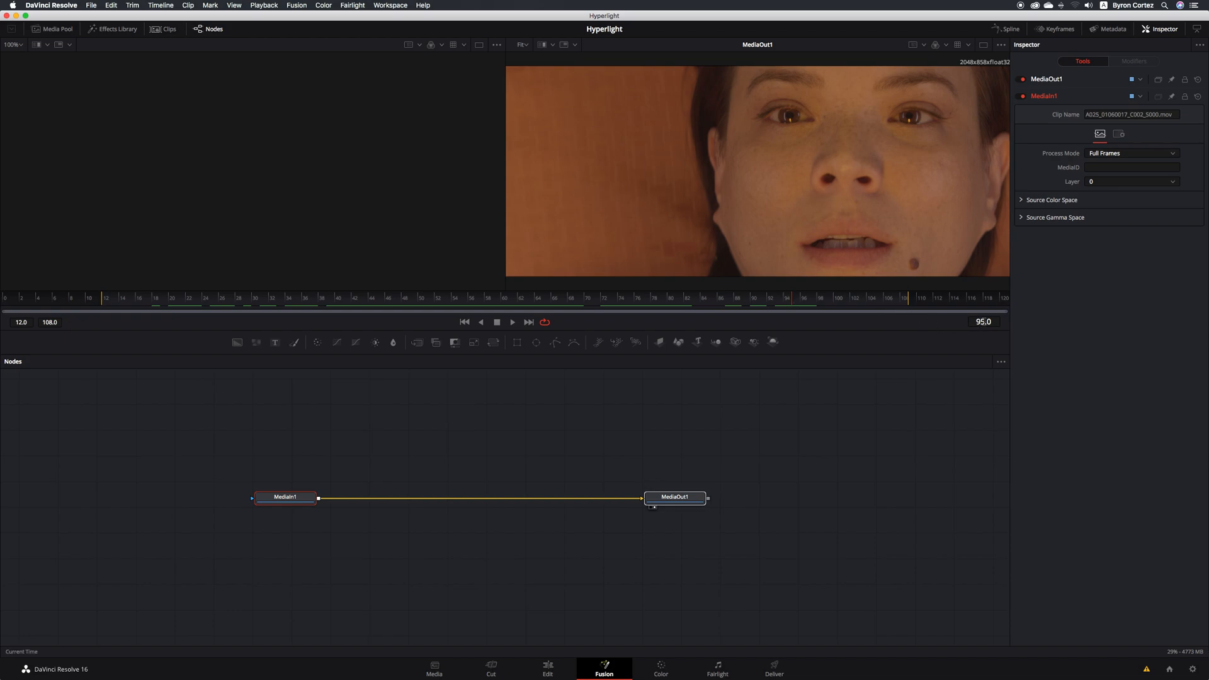
pyautogui.click(983, 320)
pyautogui.write('70')
pyautogui.press('Return')
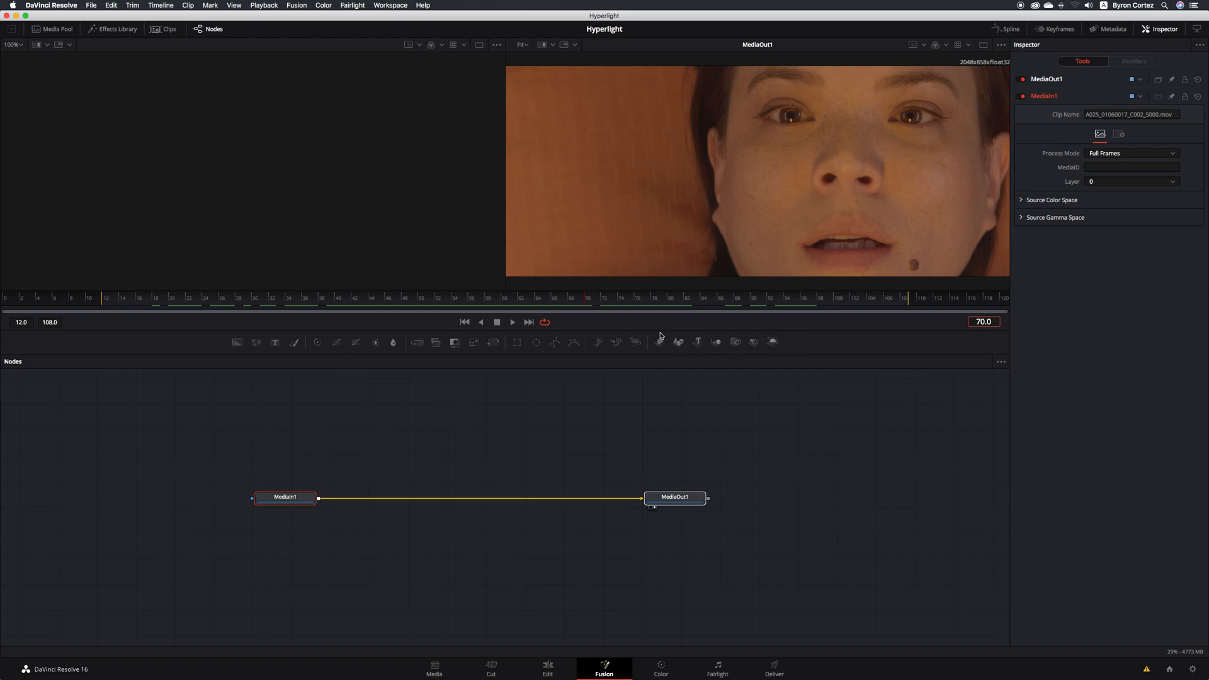
# Step: Hide the Inspector and move both nodes together to centre them in the widened node graph
pyautogui.click(658, 385)
pyautogui.click(1158, 29)
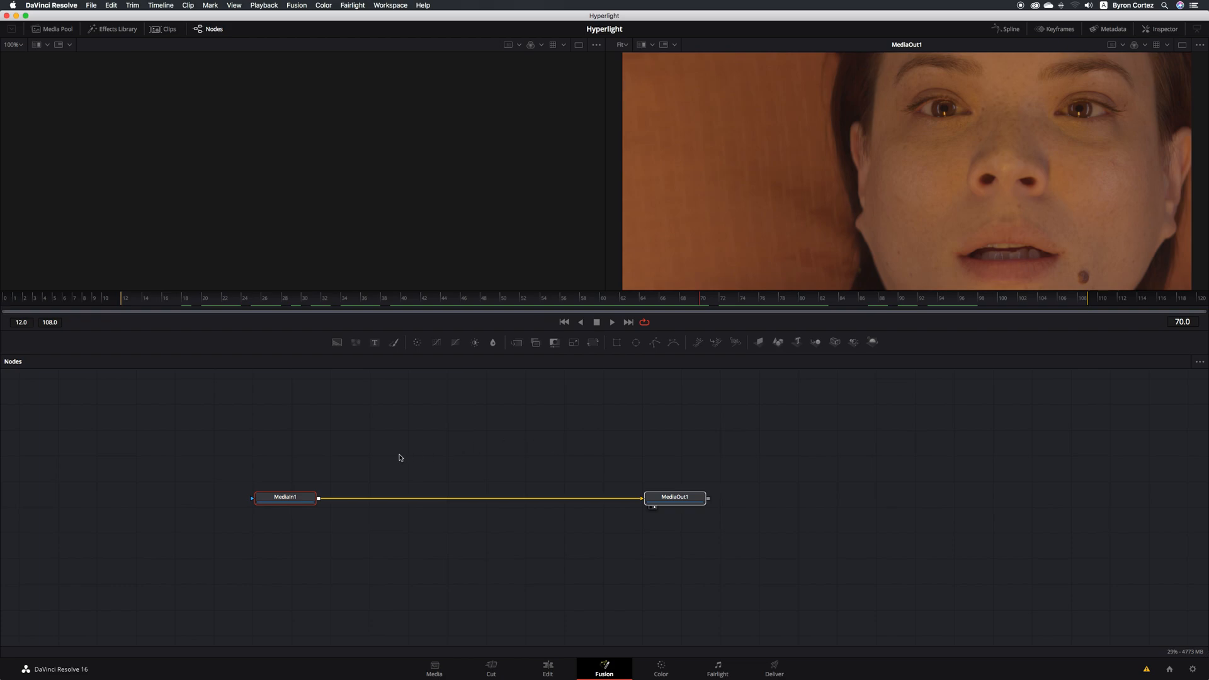
pyautogui.moveTo(223, 453); pyautogui.dragTo(812, 554)
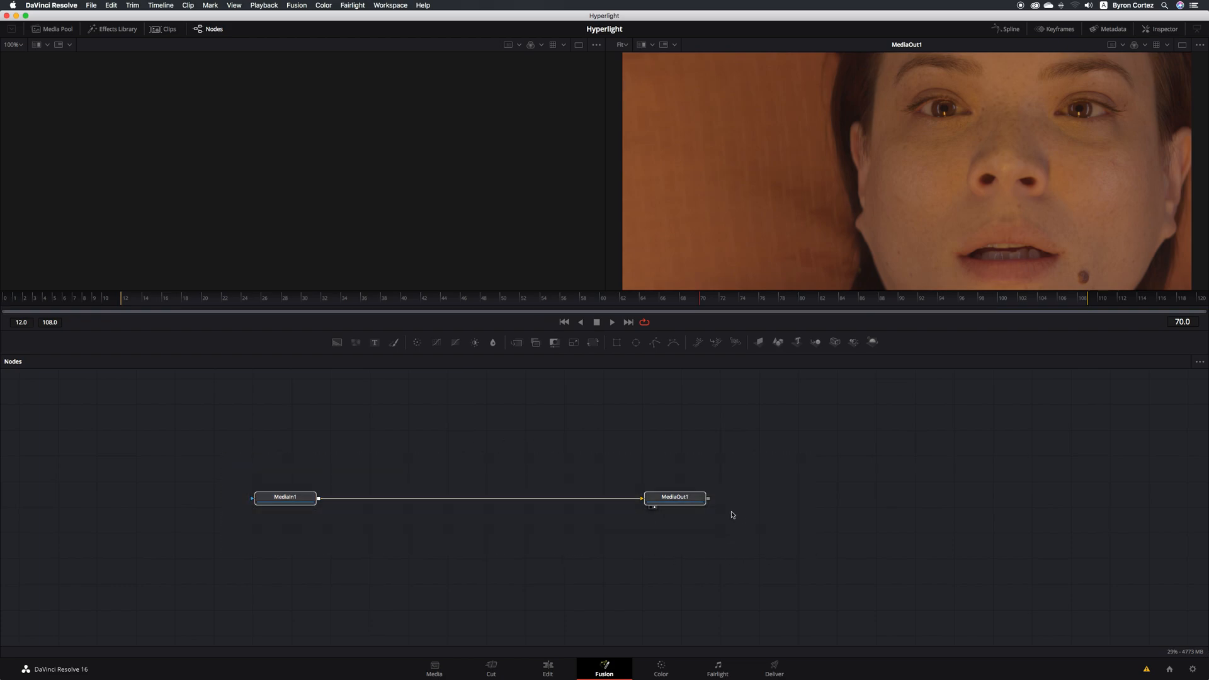
pyautogui.moveTo(693, 501); pyautogui.dragTo(758, 496)
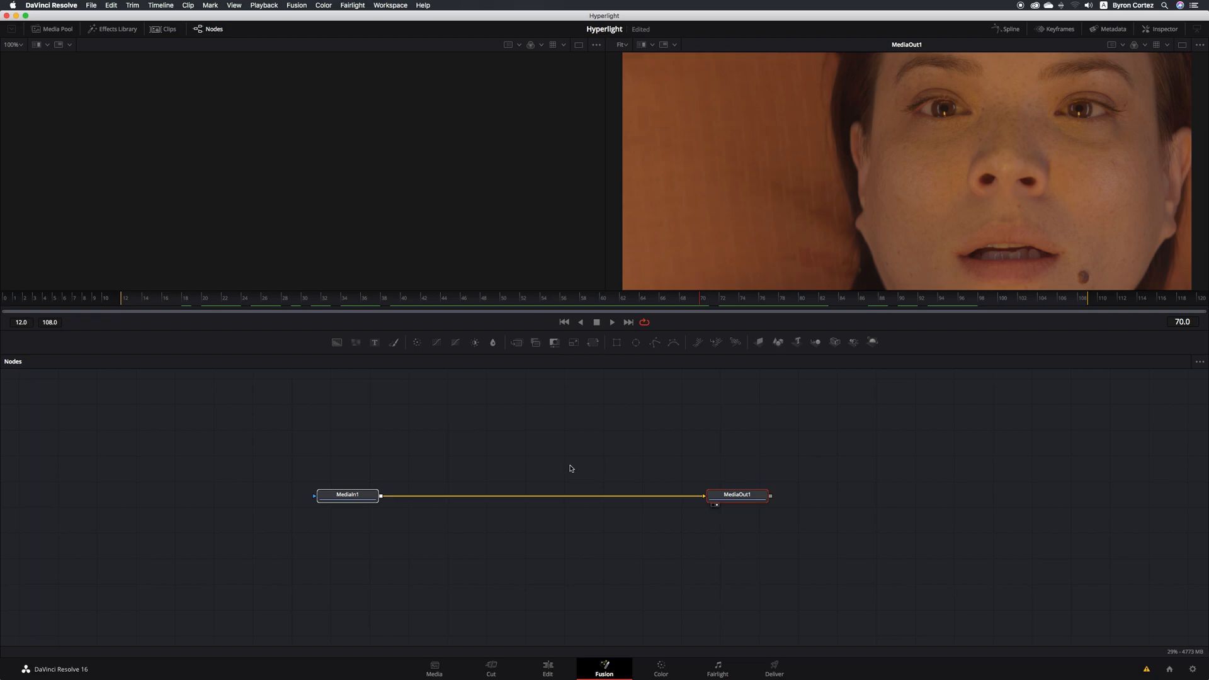
# Step: Examine the two-node composition in the node graph at smaller and larger magnifications
pyautogui.scroll(-8, 570, 469)
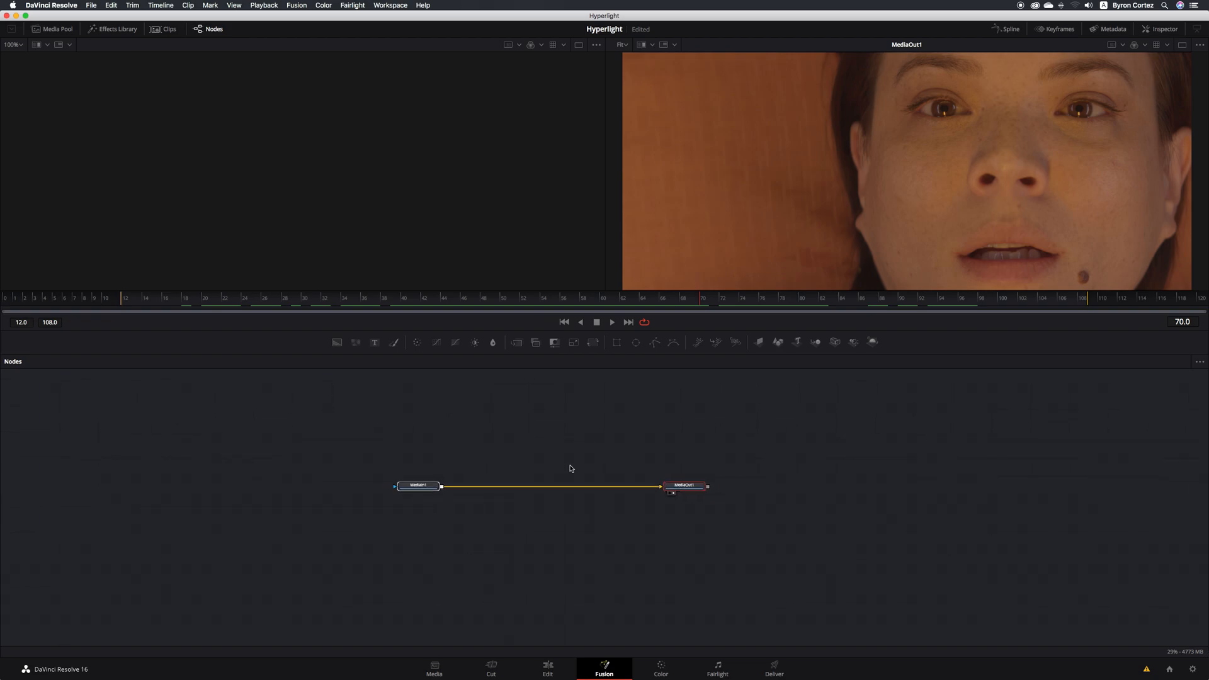
pyautogui.scroll(8, 570, 469)
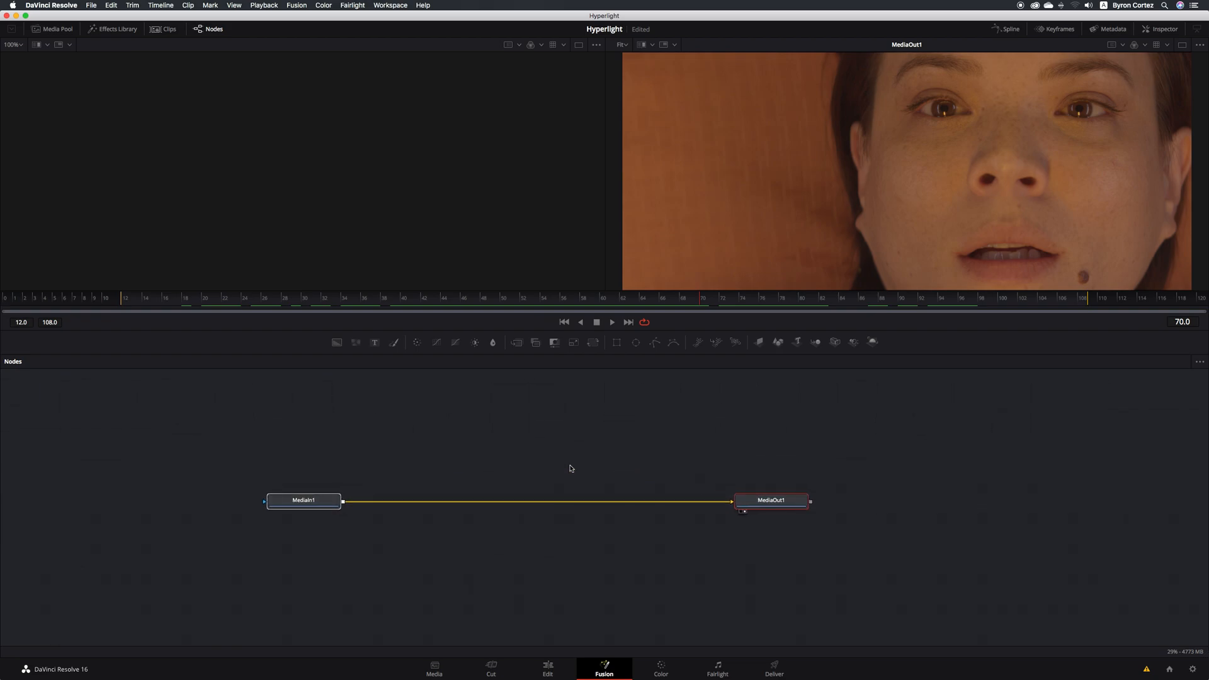
pyautogui.scroll(-8, 571, 468)
pyautogui.scroll(8, 571, 468)
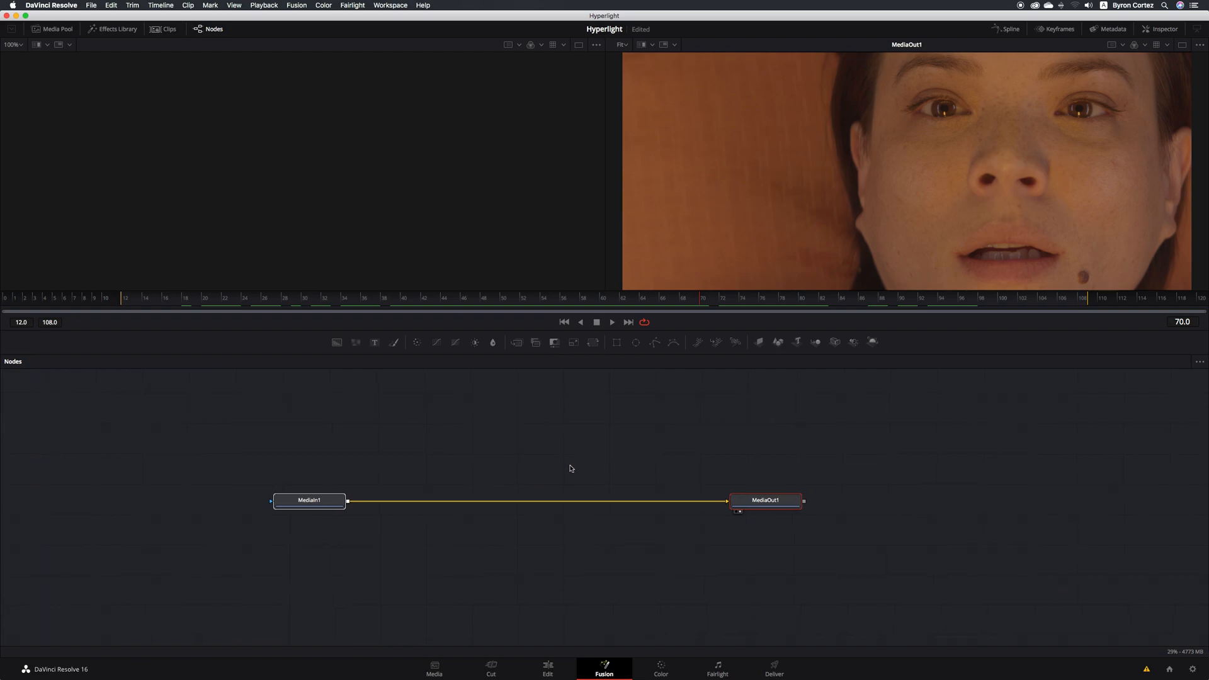
pyautogui.scroll(-6, 570, 469)
pyautogui.scroll(6, 570, 468)
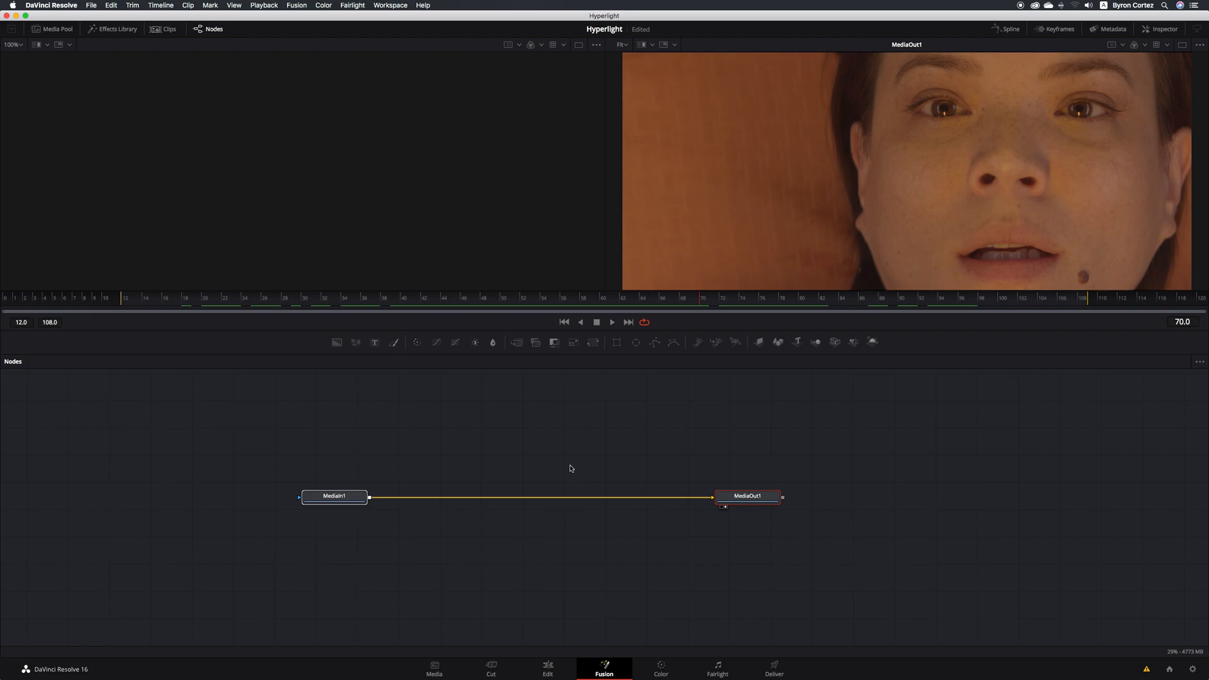
pyautogui.scroll(-10, 572, 469)
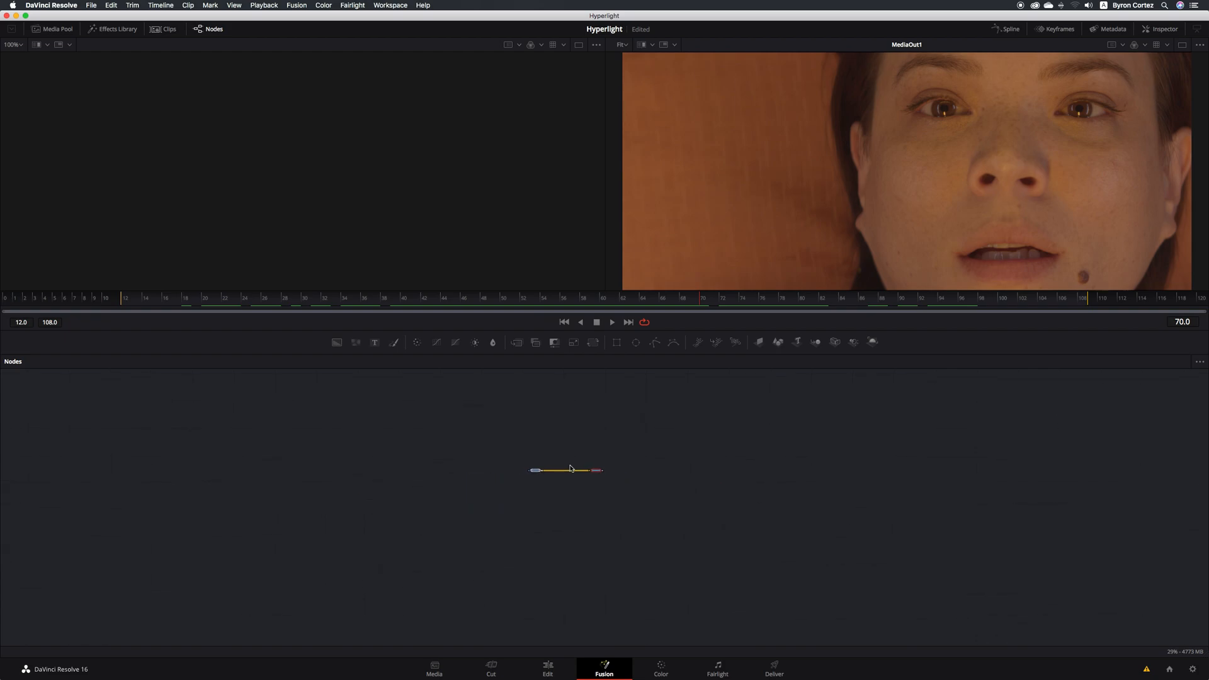
pyautogui.scroll(10, 571, 468)
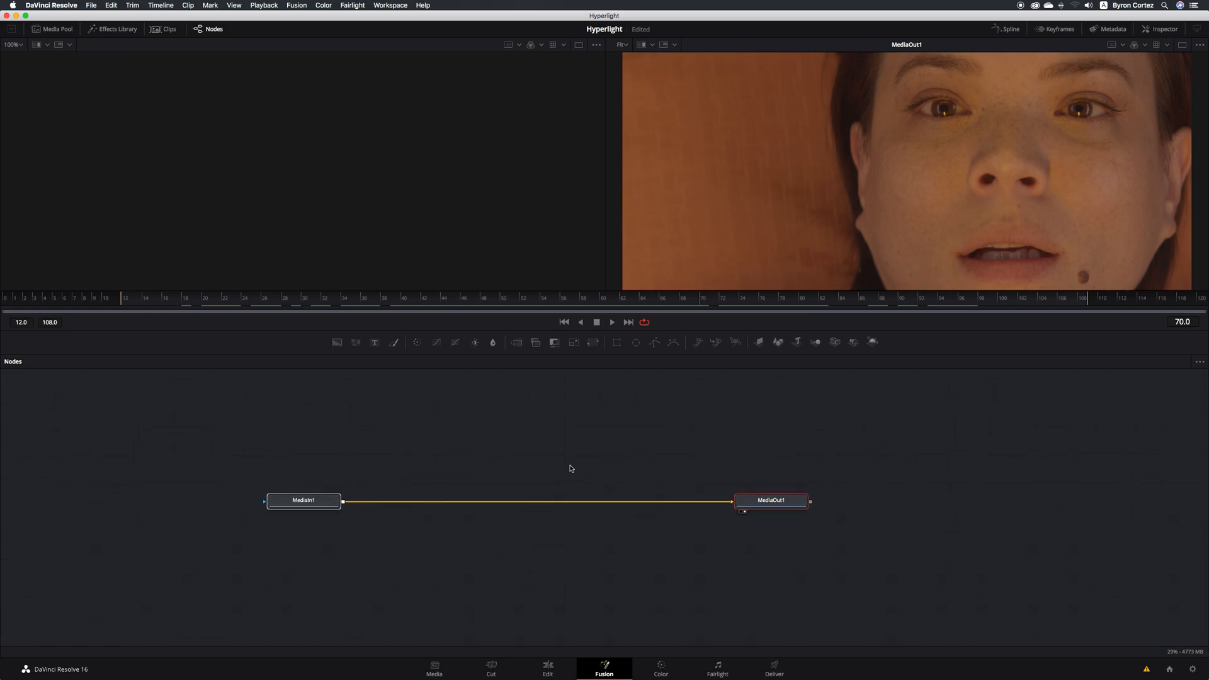
# Step: Clear the node selection and select MediaIn1 and MediaOut1 individually, ending with MediaOut1
pyautogui.click(559, 468)
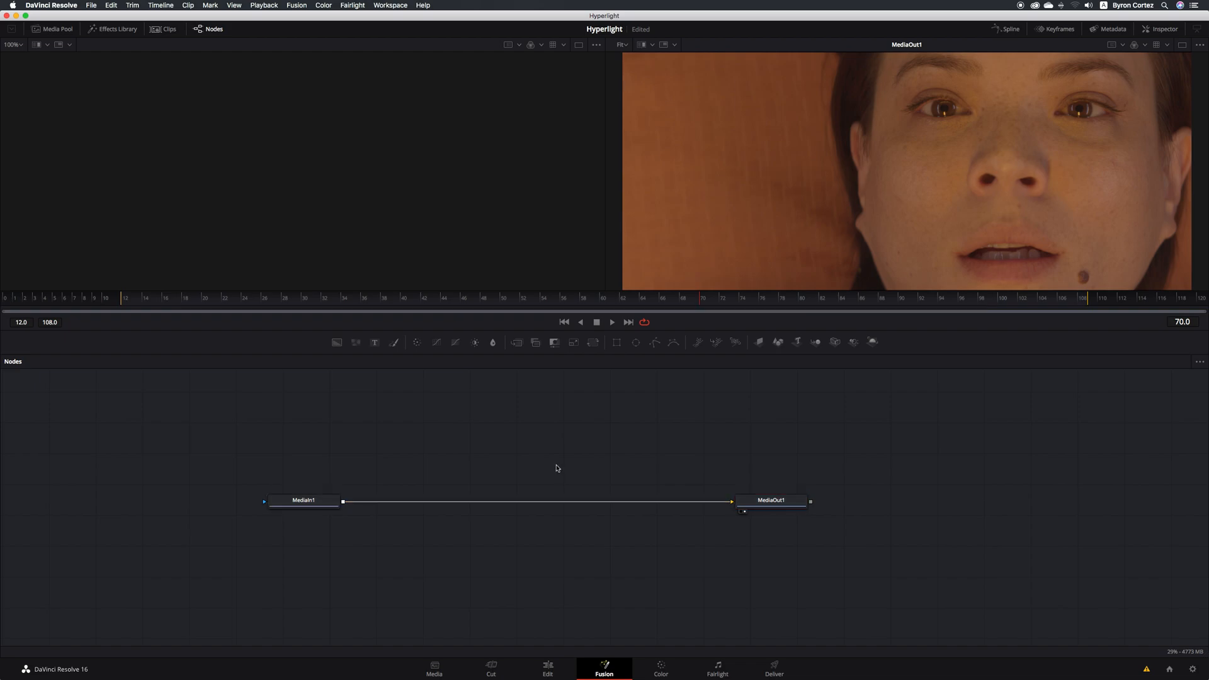
pyautogui.click(322, 503)
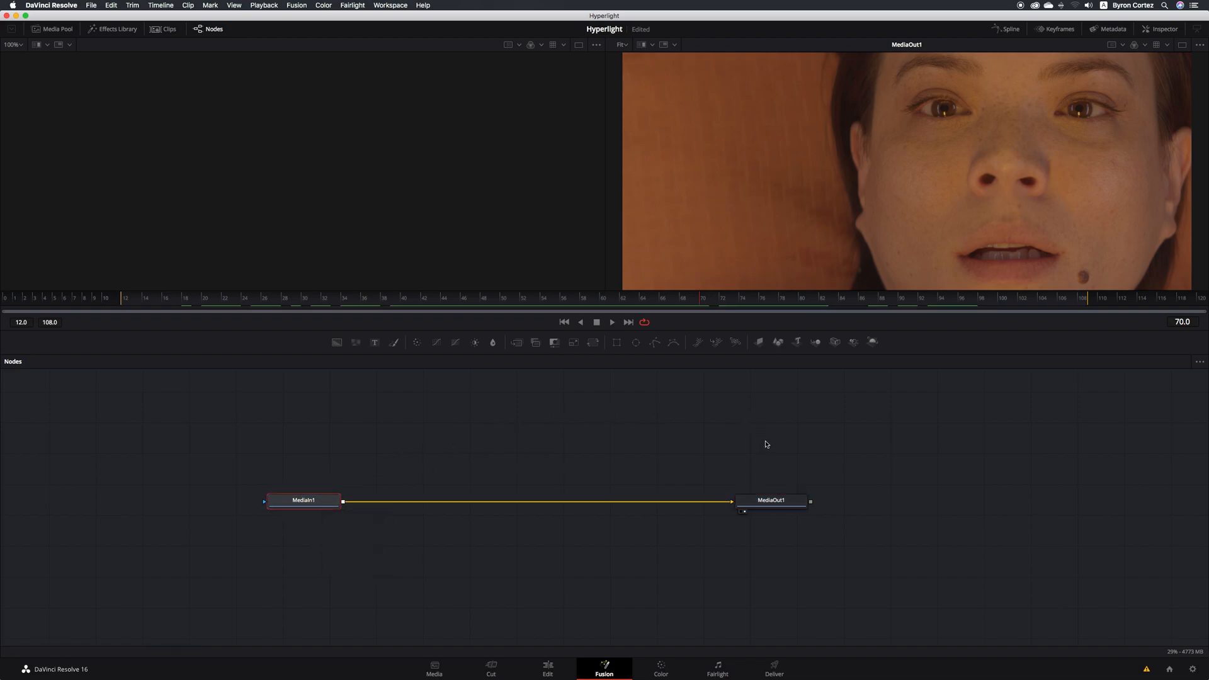
pyautogui.click(793, 502)
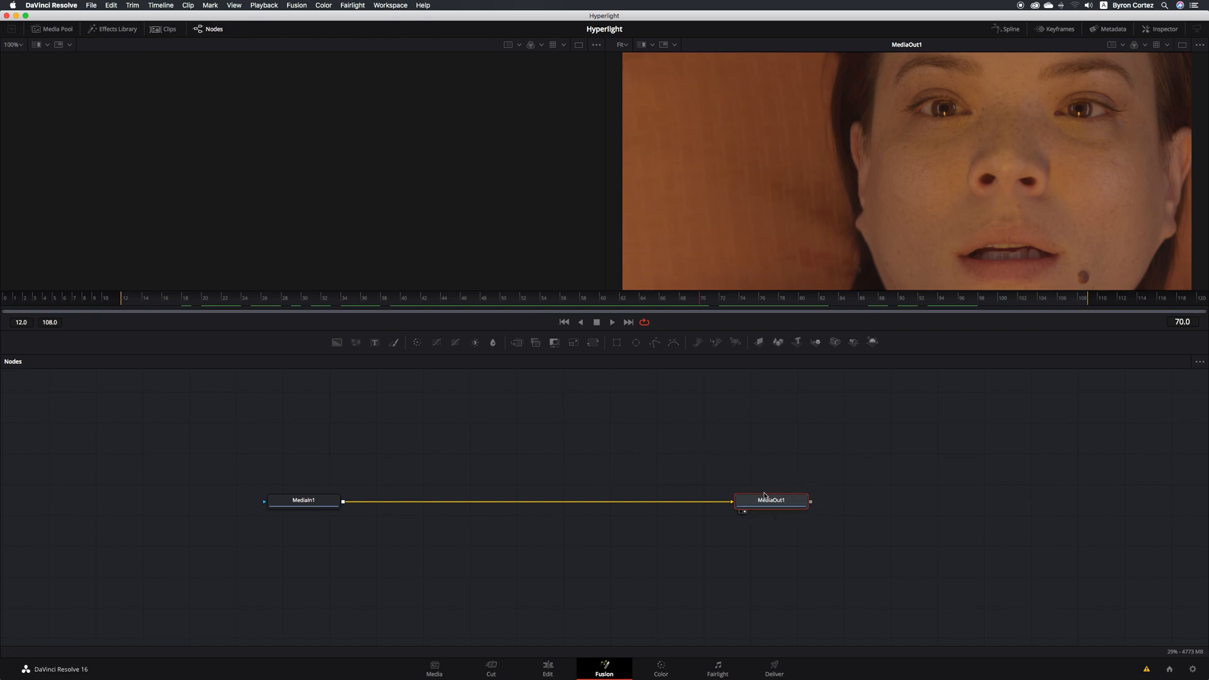
# Step: Display MediaOut1 in the left viewer instead of the right one, and MediaIn1 in the right viewer
pyautogui.moveTo(786, 503)
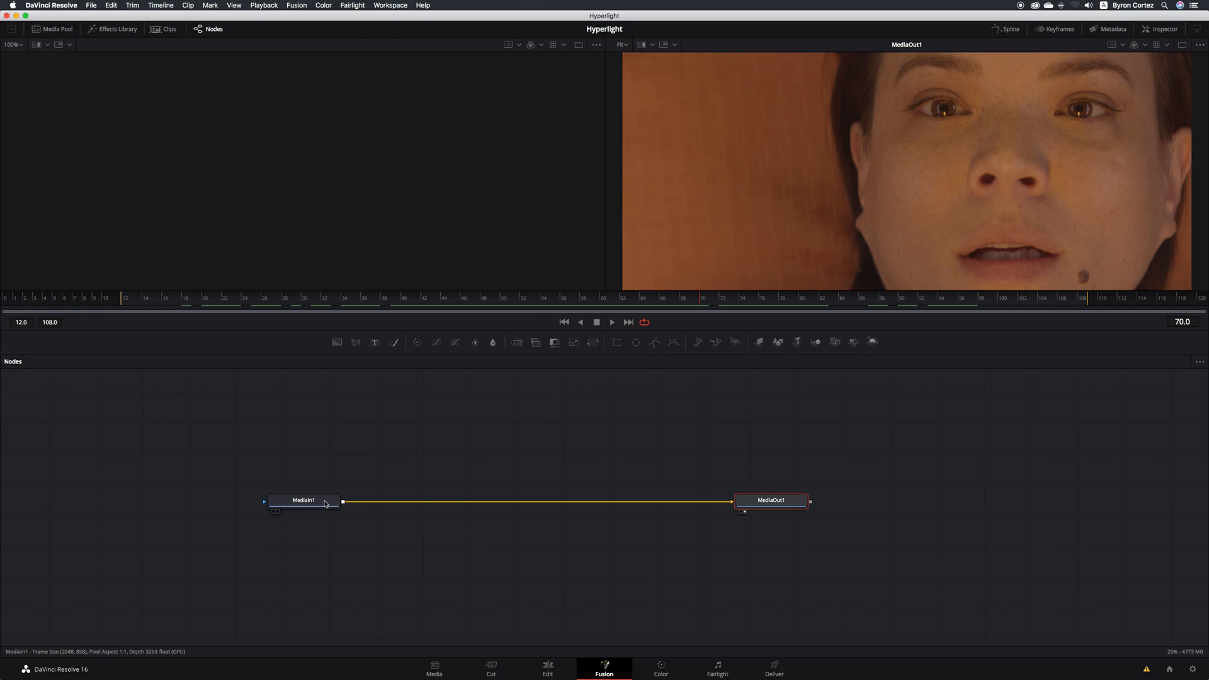
pyautogui.moveTo(326, 504)
pyautogui.moveTo(281, 506)
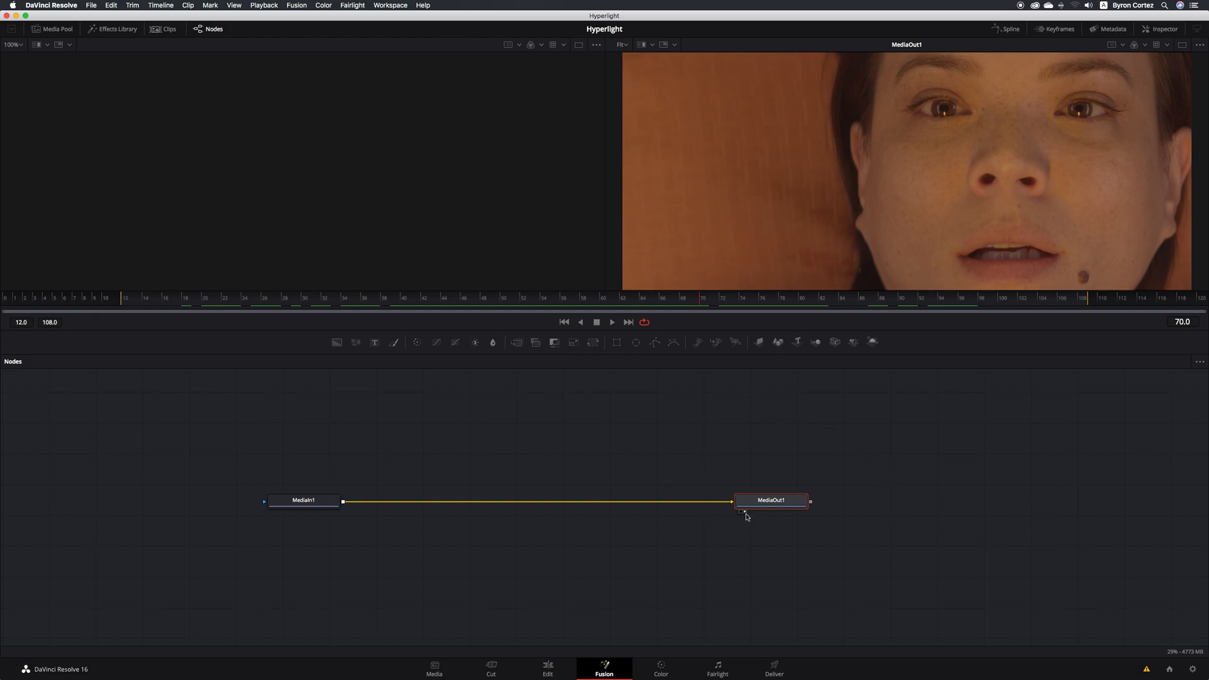
pyautogui.moveTo(746, 515)
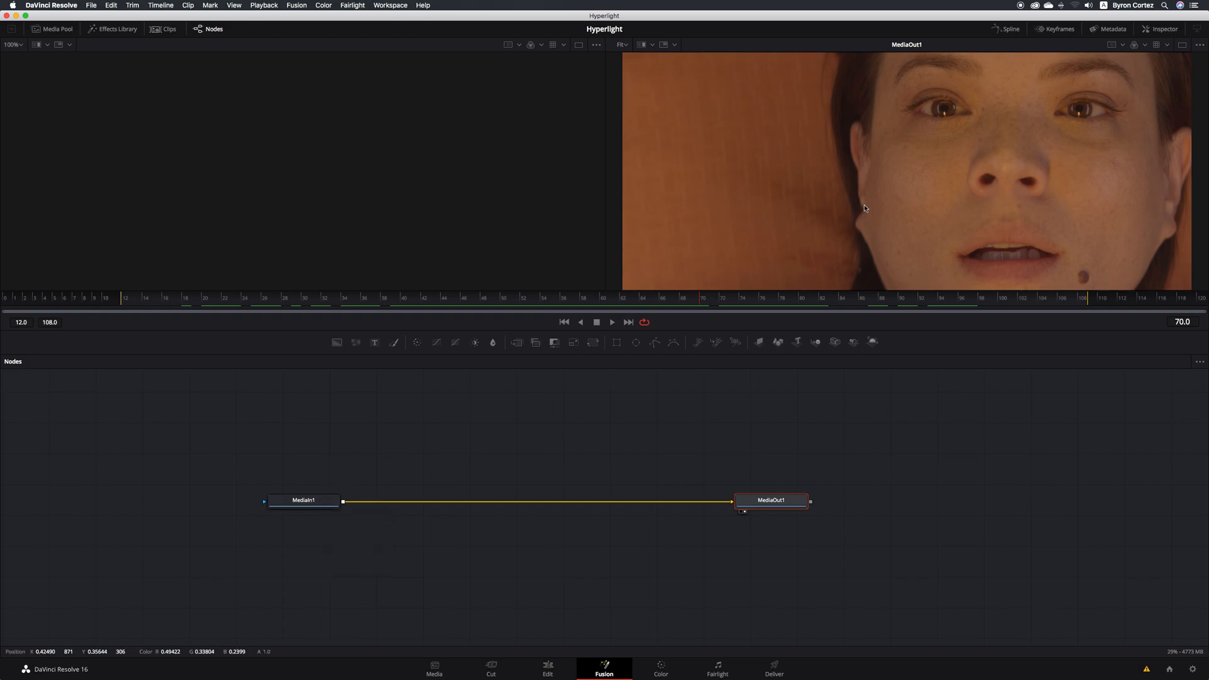
pyautogui.click(742, 514)
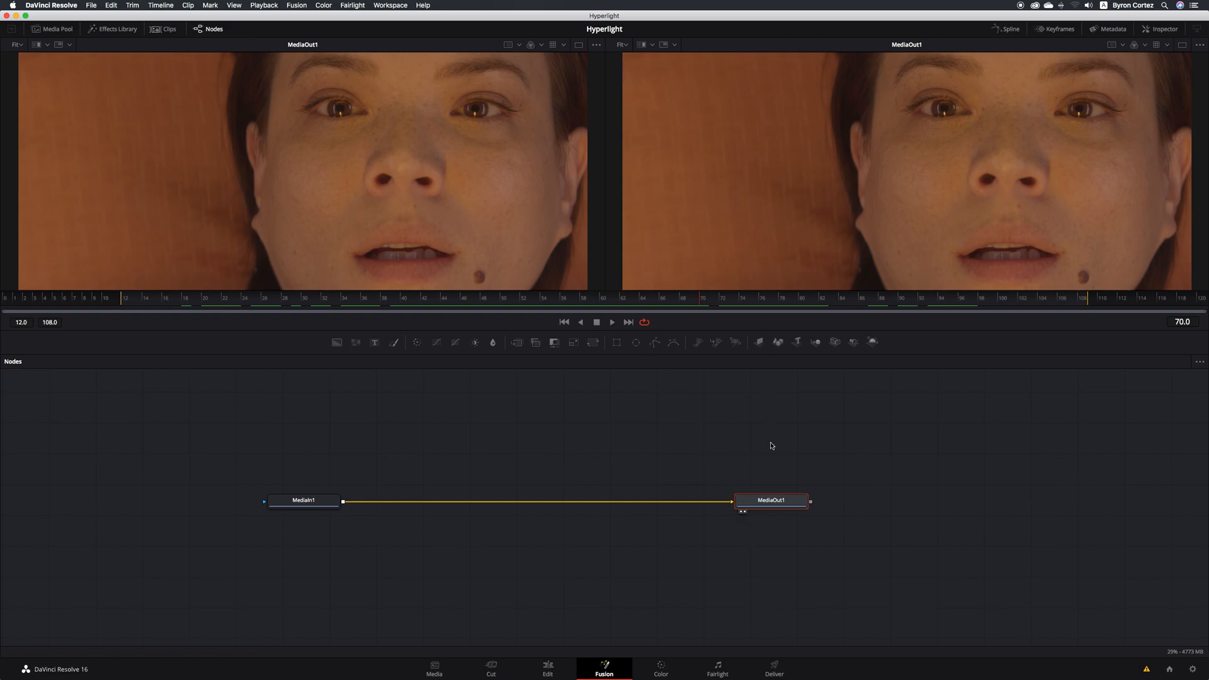
pyautogui.click(744, 512)
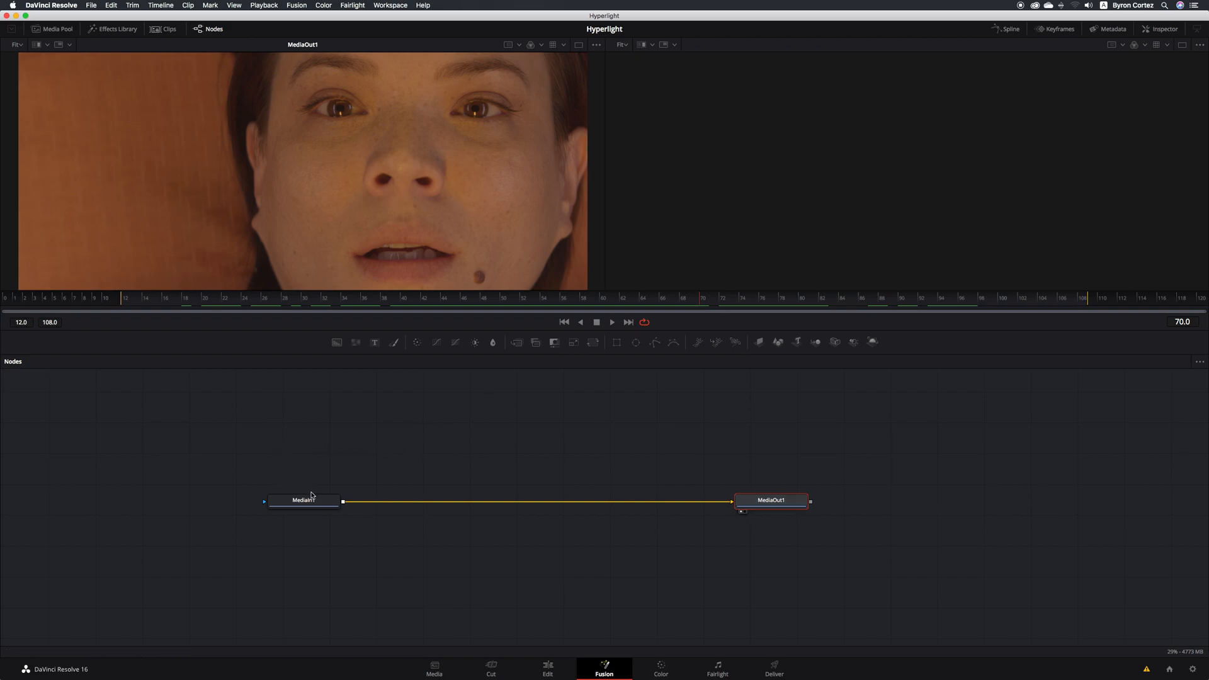
pyautogui.click(277, 513)
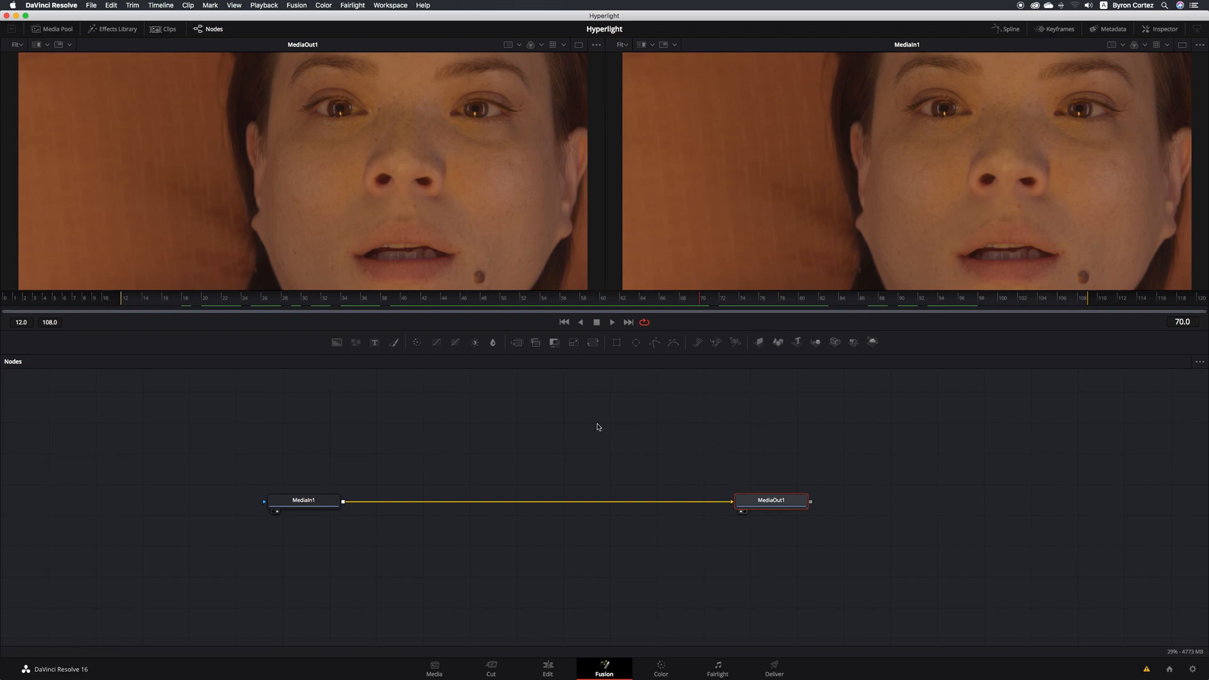
# Step: Display MediaOut1 in the right viewer and MediaIn1 in the left viewer
pyautogui.click(744, 512)
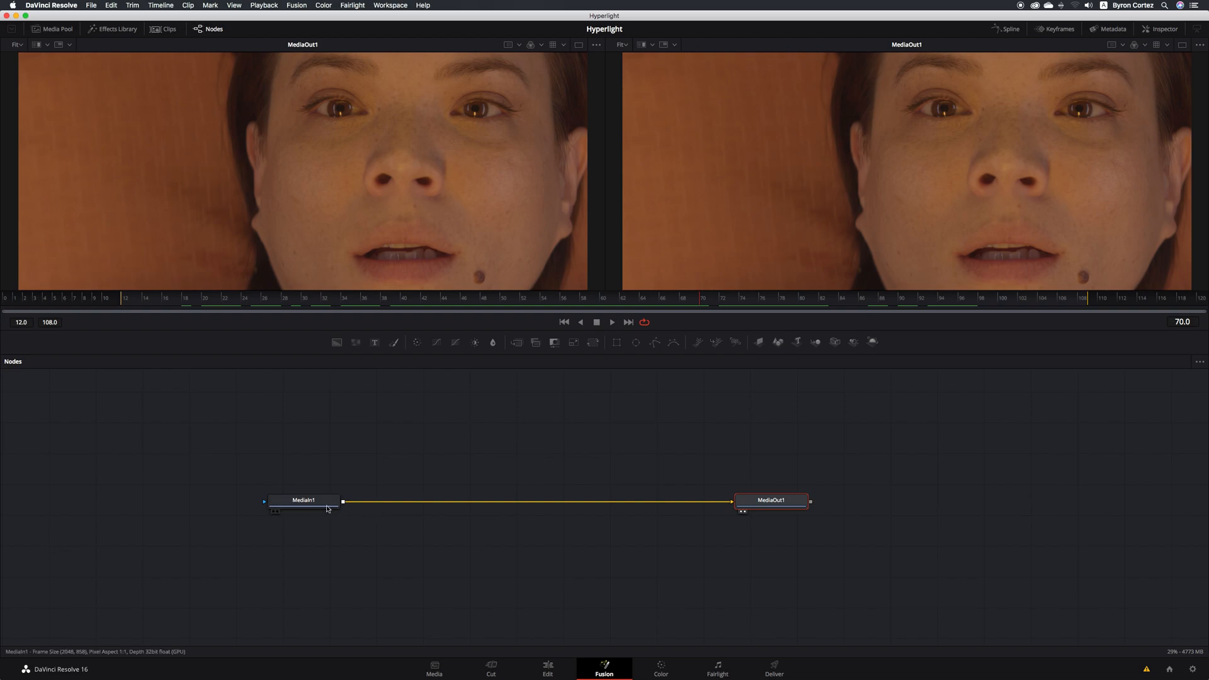
pyautogui.moveTo(327, 508)
pyautogui.click(274, 513)
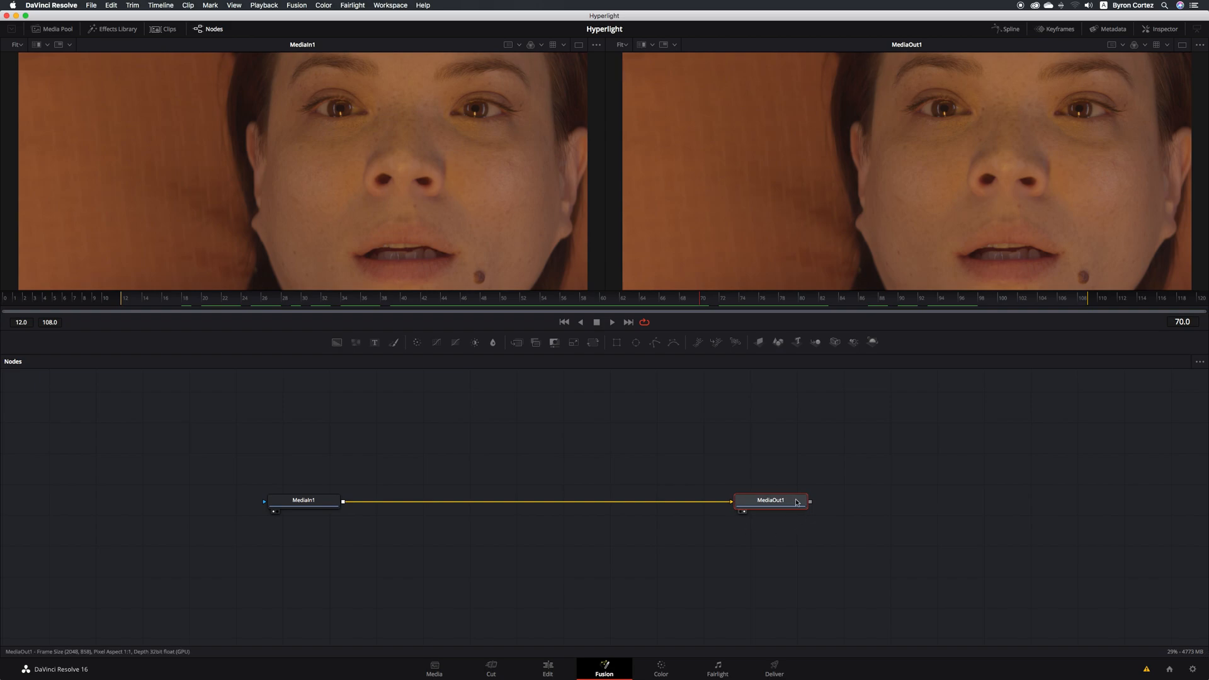
# Step: Display MediaOut1 in the left viewer as well, and remove it from both viewers to empty them
pyautogui.moveTo(796, 502)
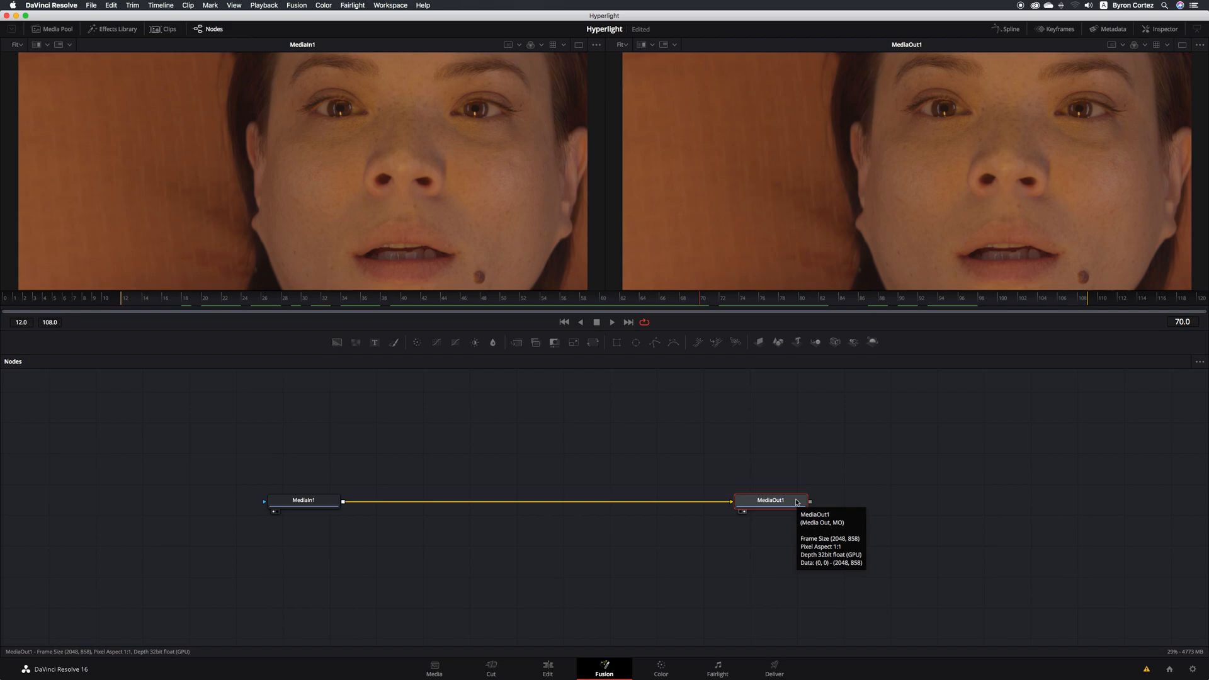
pyautogui.press('1')
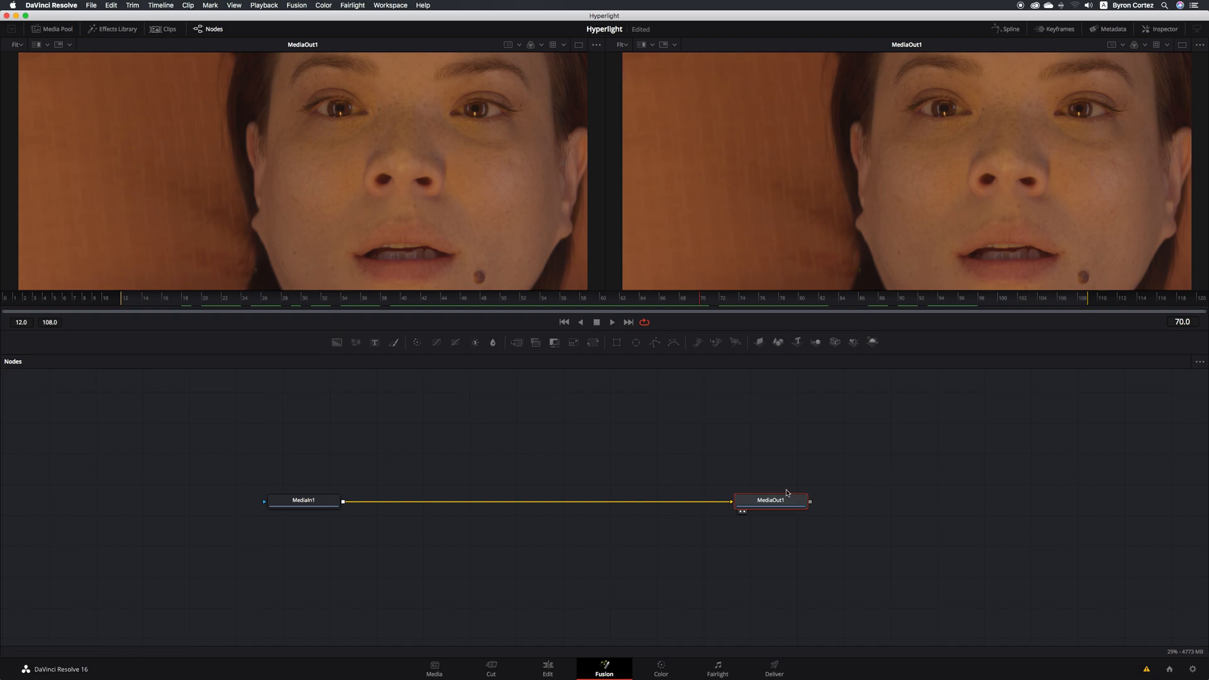
pyautogui.click(742, 512)
pyautogui.click(743, 513)
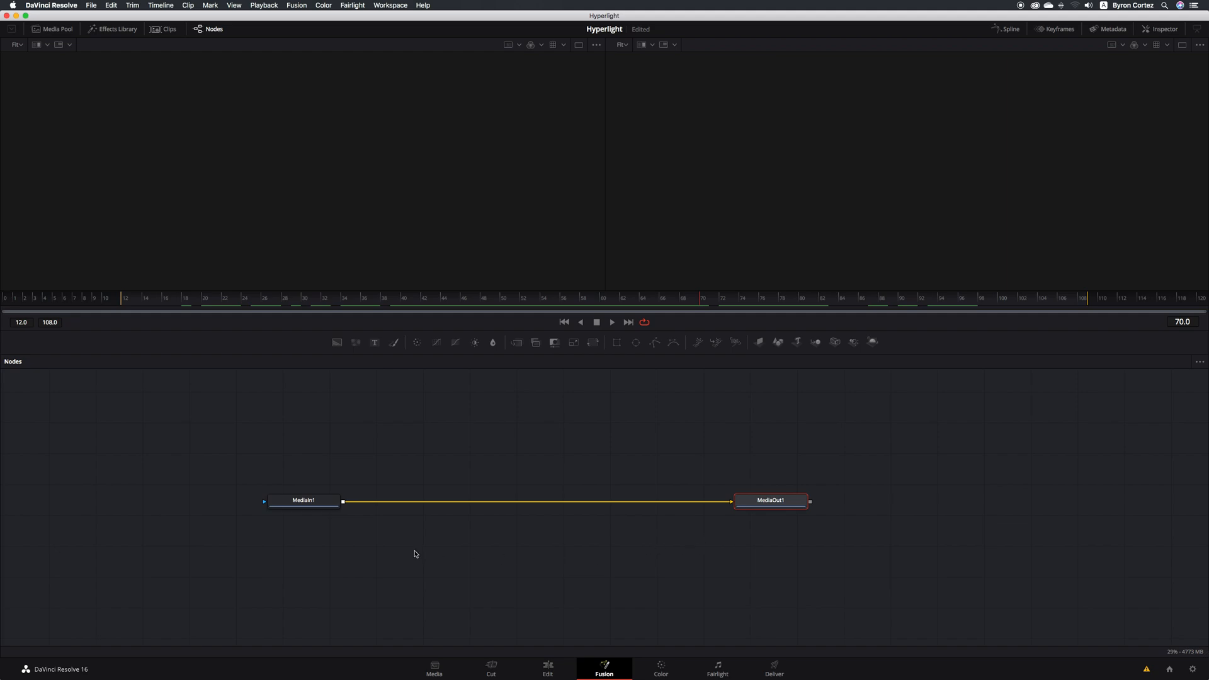
# Step: Load MediaIn1 into the empty left viewer and MediaOut1 into the right viewer, and save the project
pyautogui.click(328, 504)
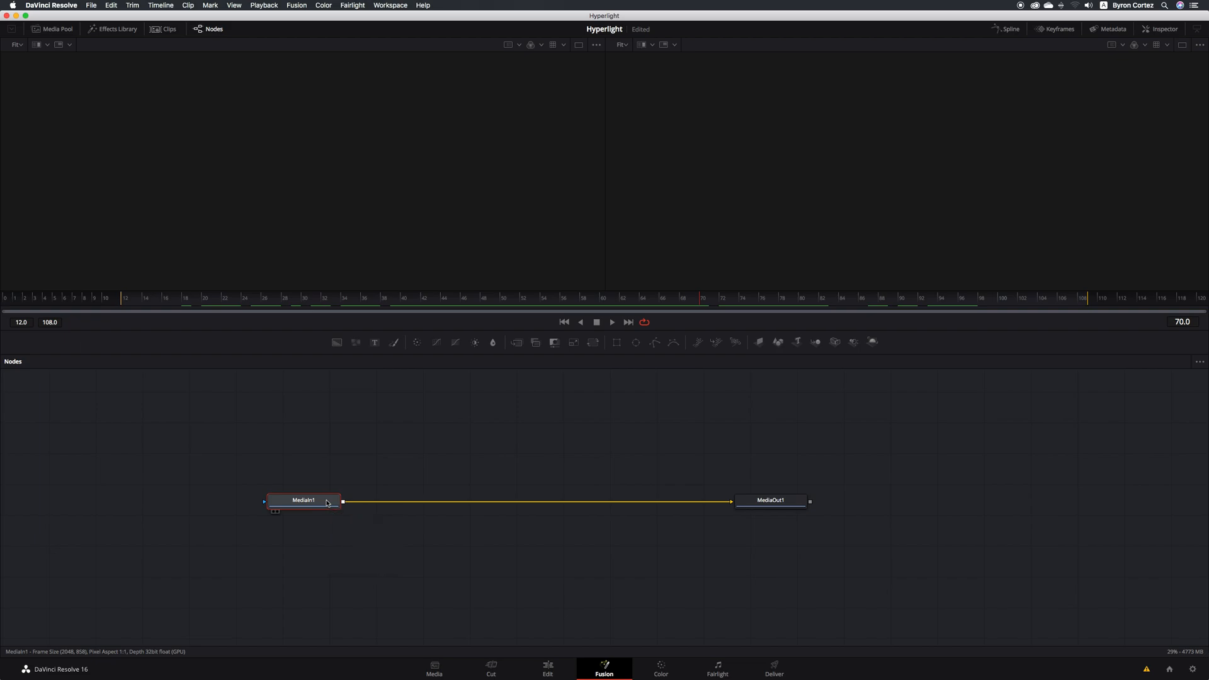
pyautogui.press('1')
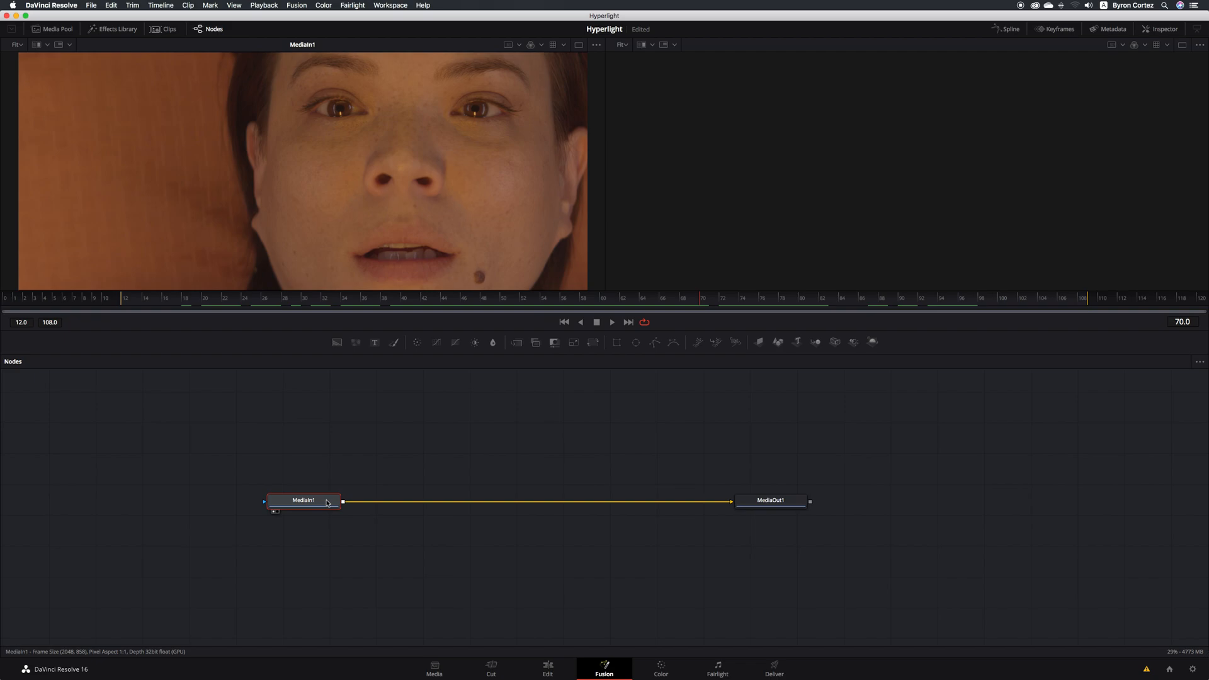
pyautogui.click(792, 506)
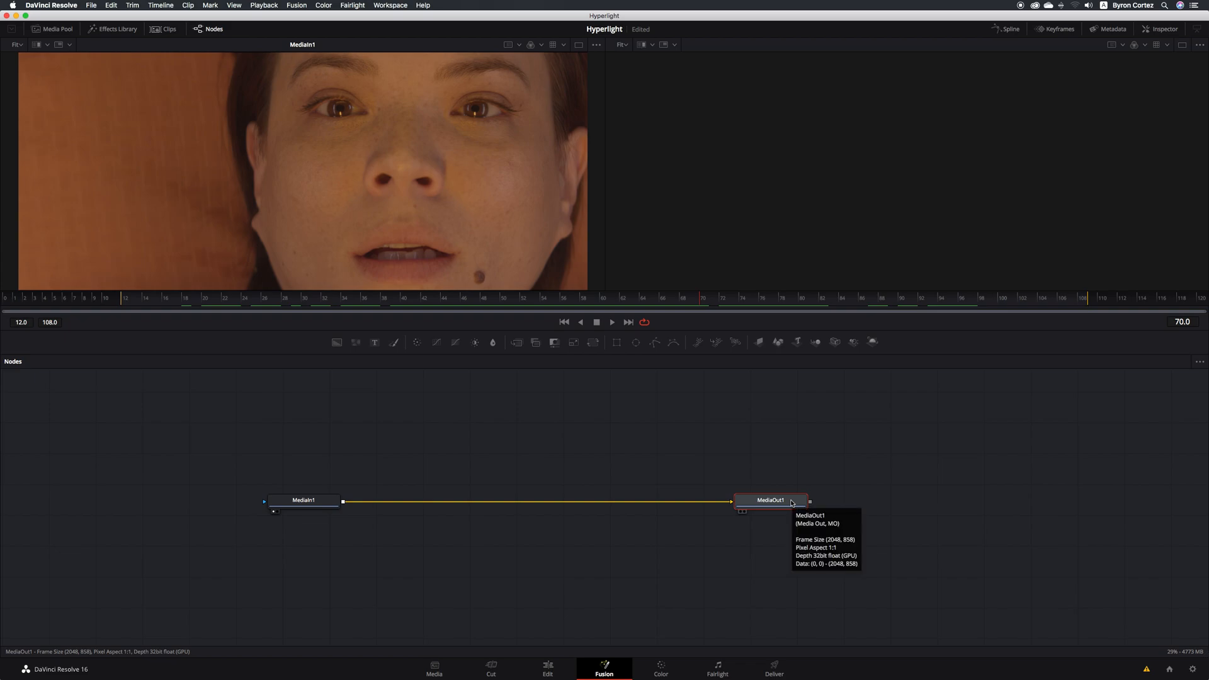
pyautogui.press('2')
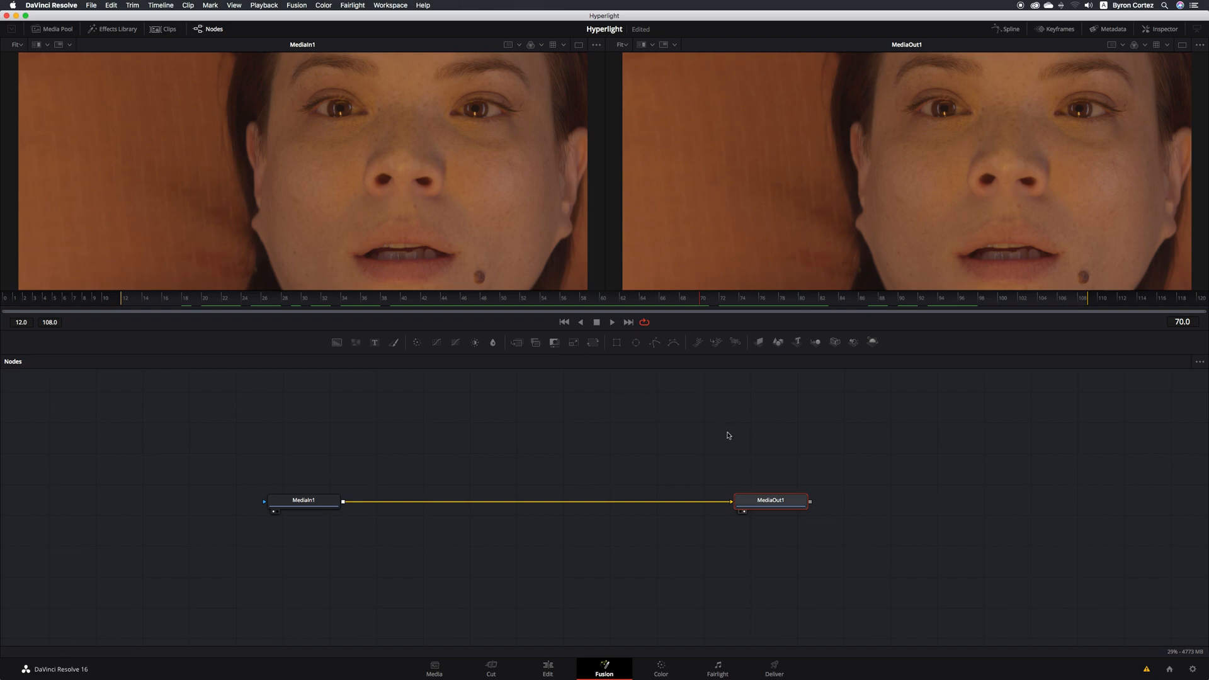
pyautogui.press('super+s')
# Step: Enlarge both viewers by lowering the divider between them and the node graph
pyautogui.moveTo(665, 330); pyautogui.dragTo(644, 365)
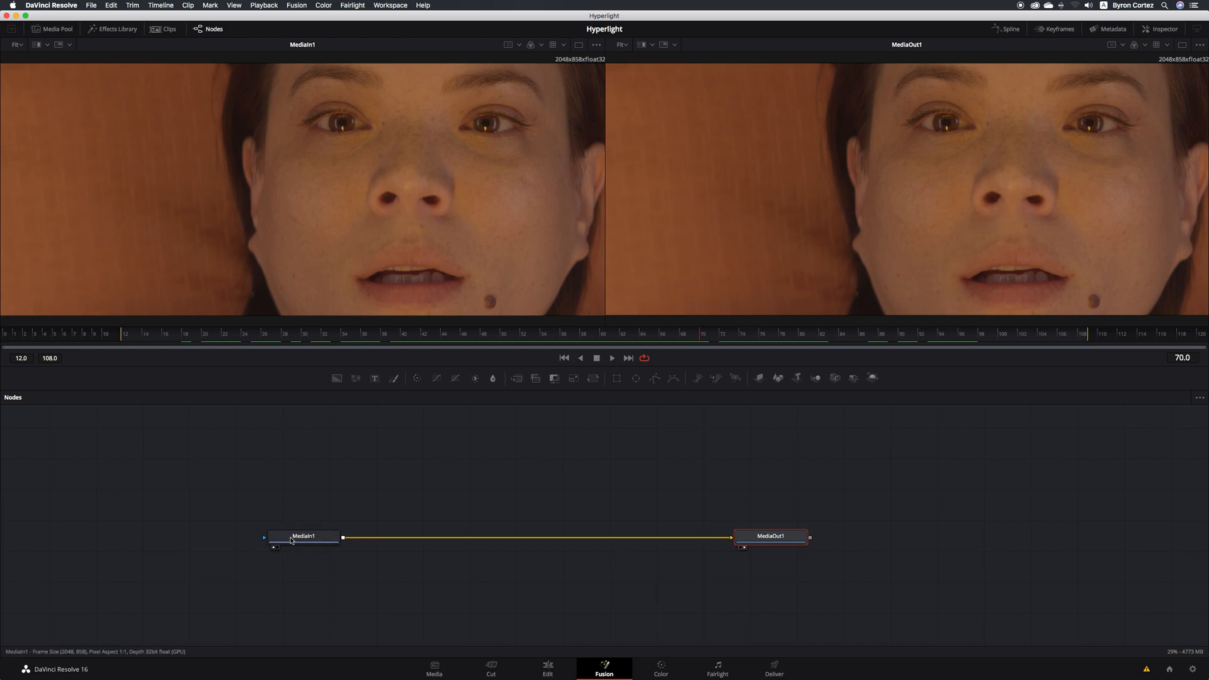
pyautogui.moveTo(298, 540)
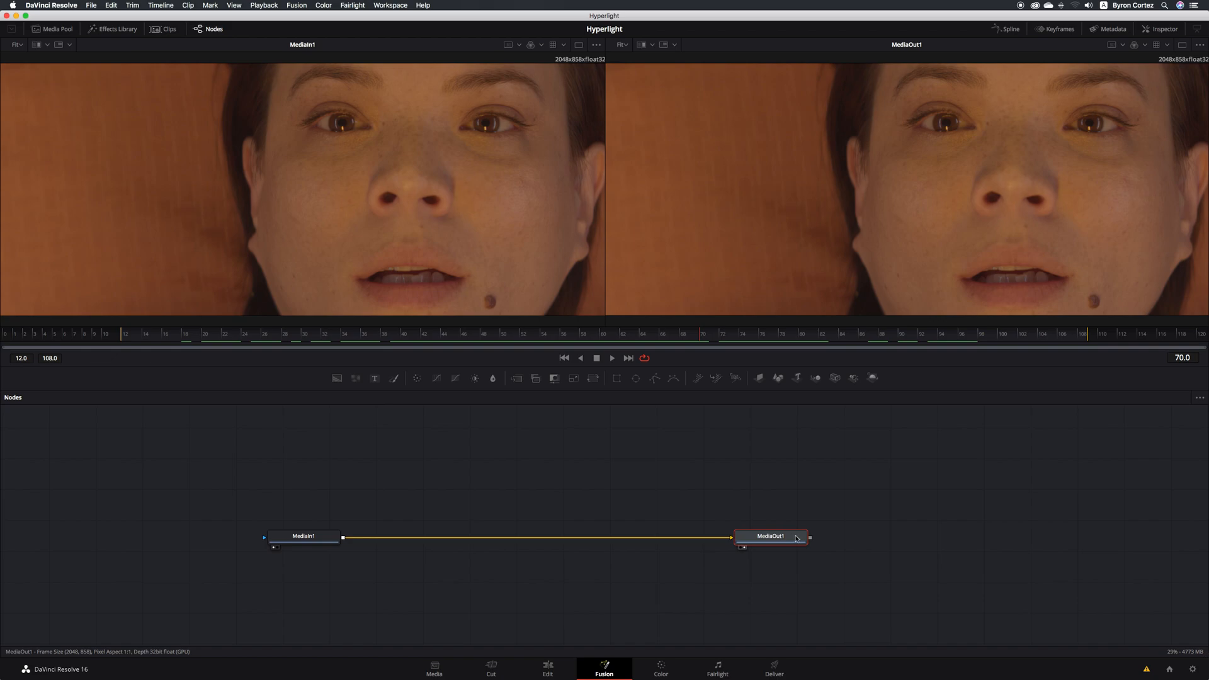
pyautogui.moveTo(796, 539)
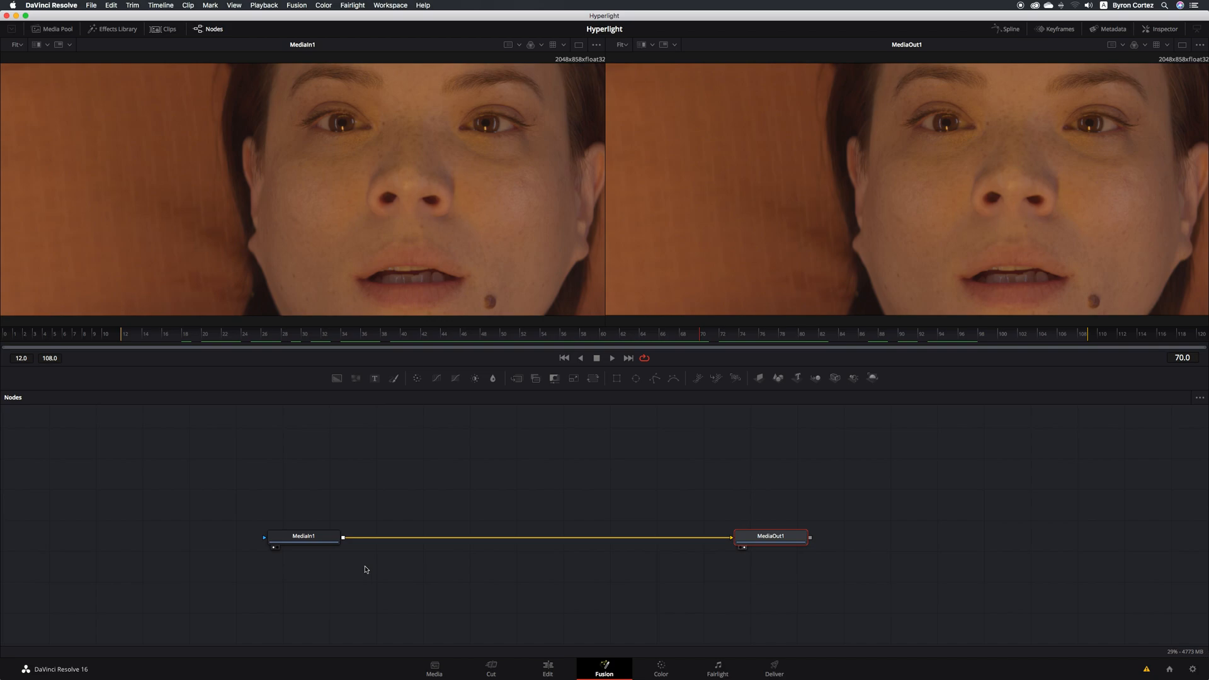
# Step: Rename the MediaIn1 node to ACTRESS and save the project
pyautogui.rightClick(319, 537)
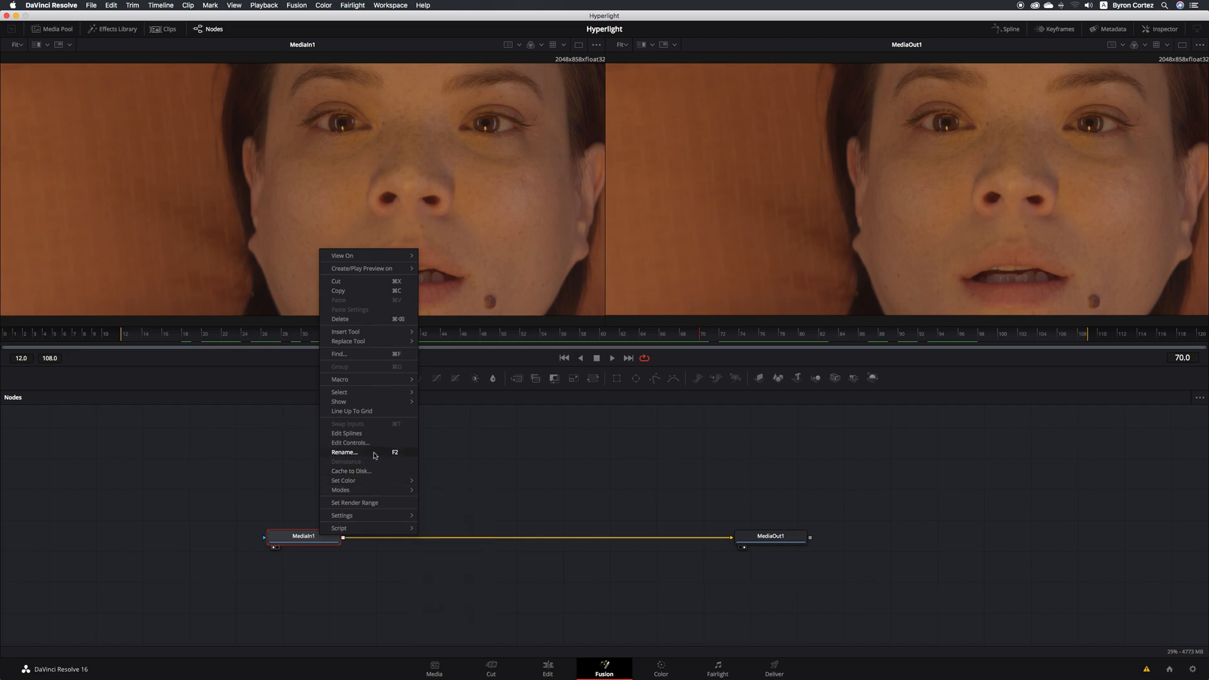
pyautogui.click(375, 456)
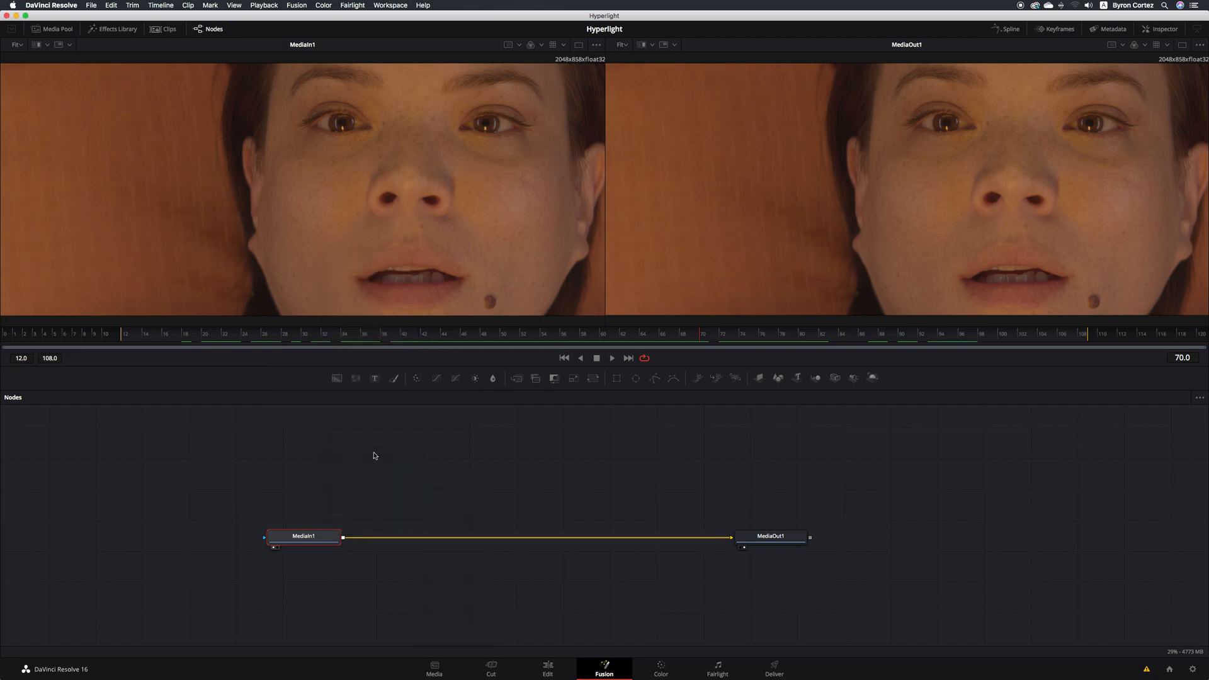
pyautogui.rightClick(366, 471)
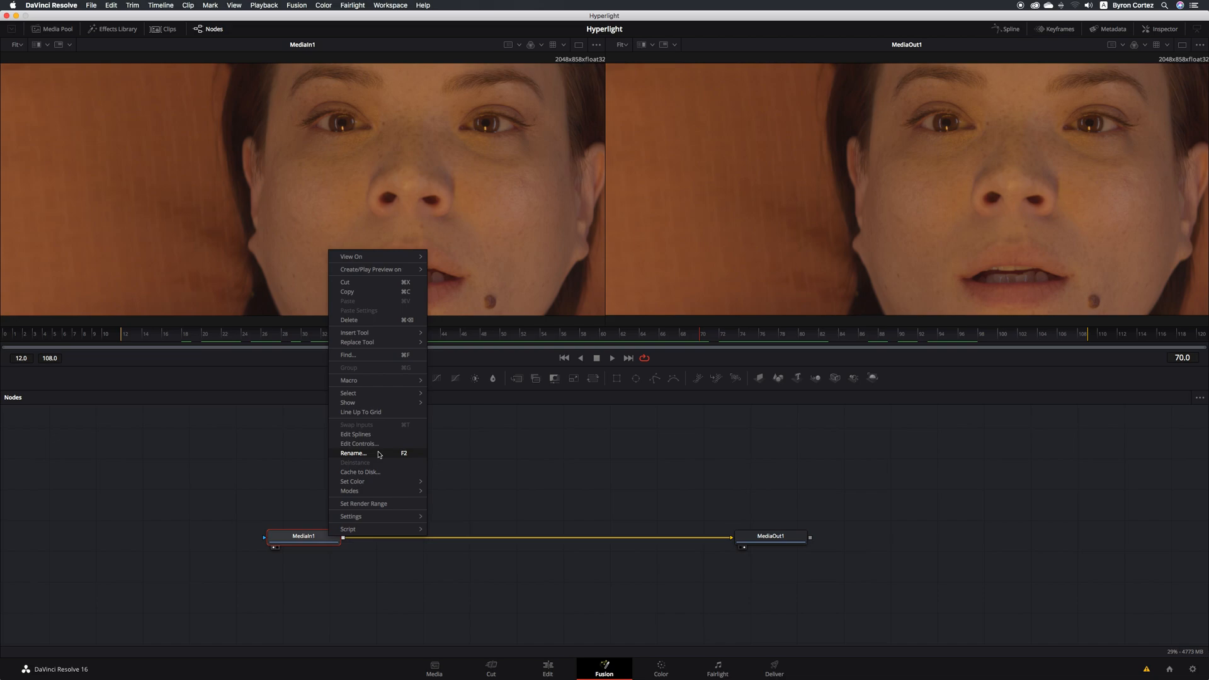
pyautogui.click(353, 453)
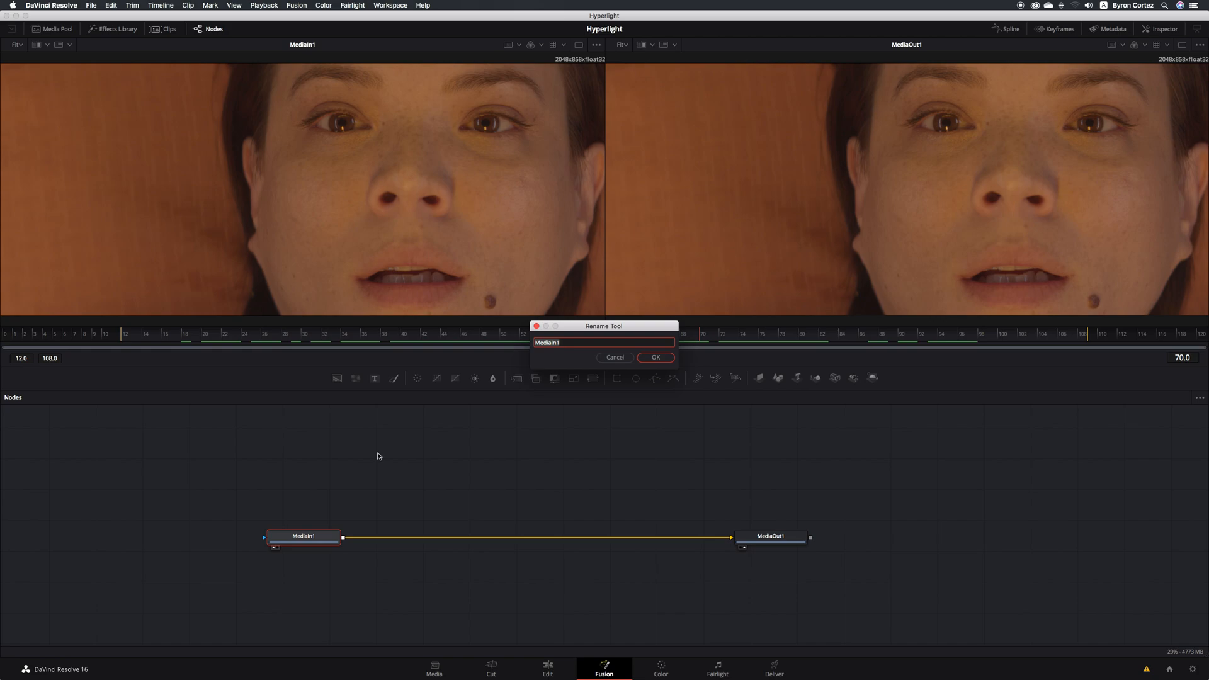
pyautogui.write('ACTRESS')
pyautogui.click(668, 357)
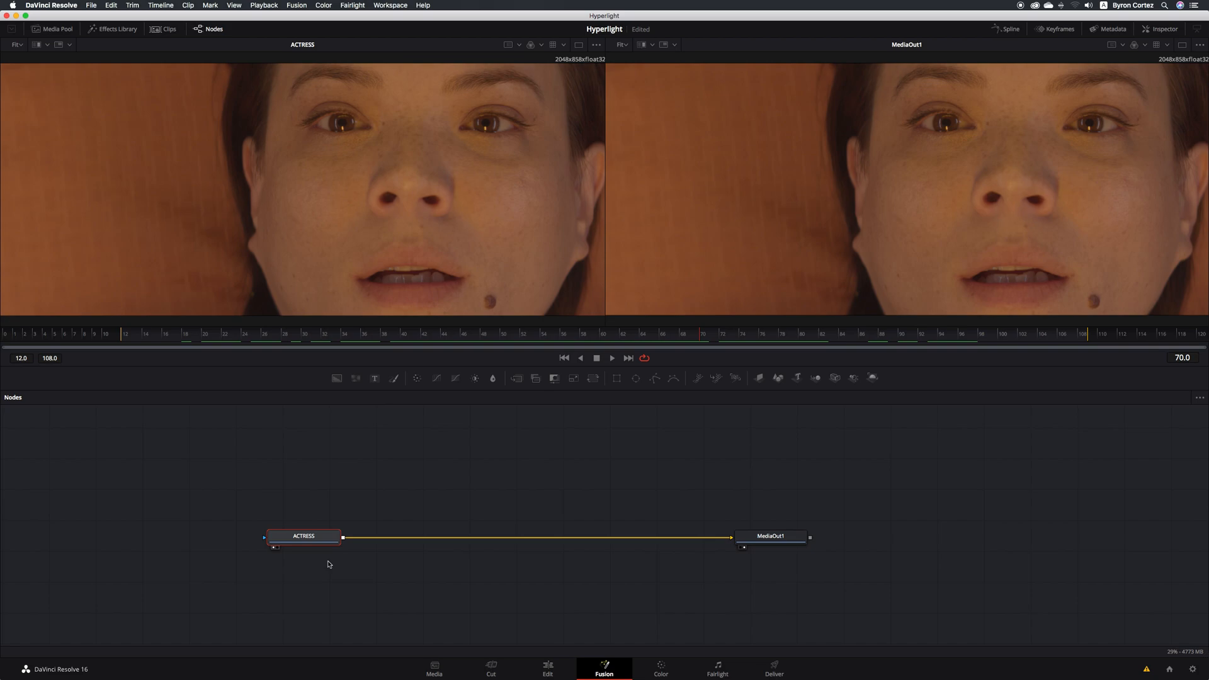
pyautogui.press('super+s')
# Step: Insert a Color Corrector node on the connection between ACTRESS and MediaOut1, close to ACTRESS
pyautogui.click(418, 378)
pyautogui.moveTo(420, 382); pyautogui.dragTo(399, 540)
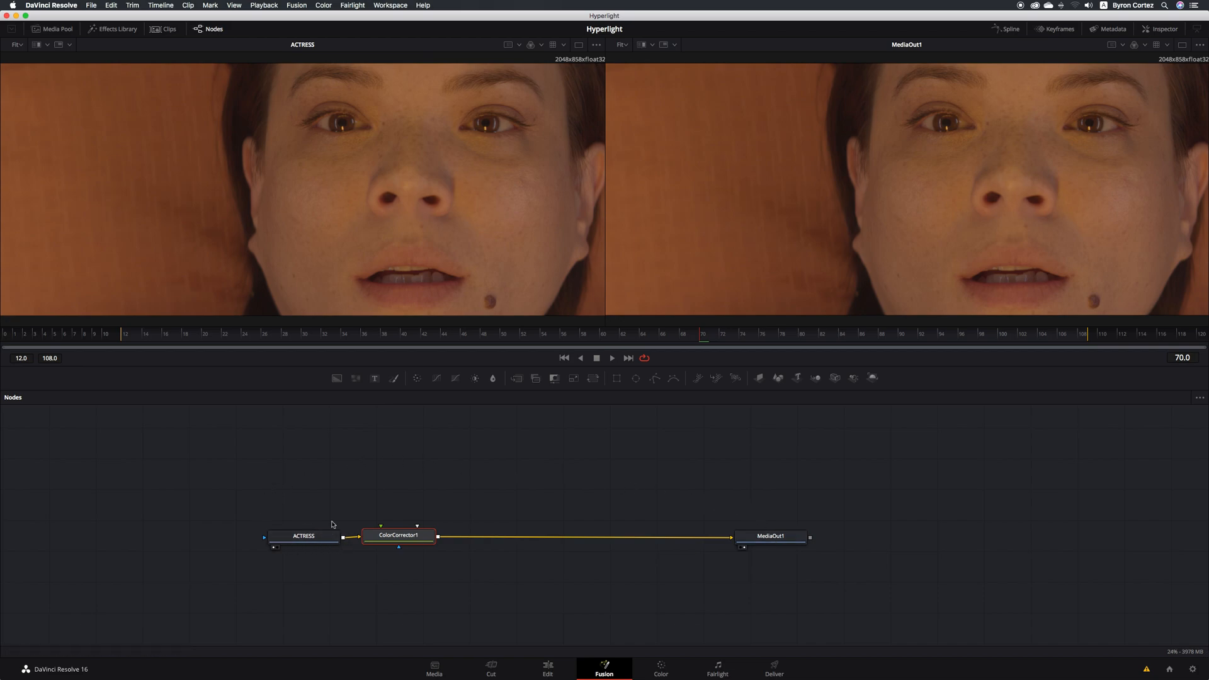
pyautogui.moveTo(316, 541)
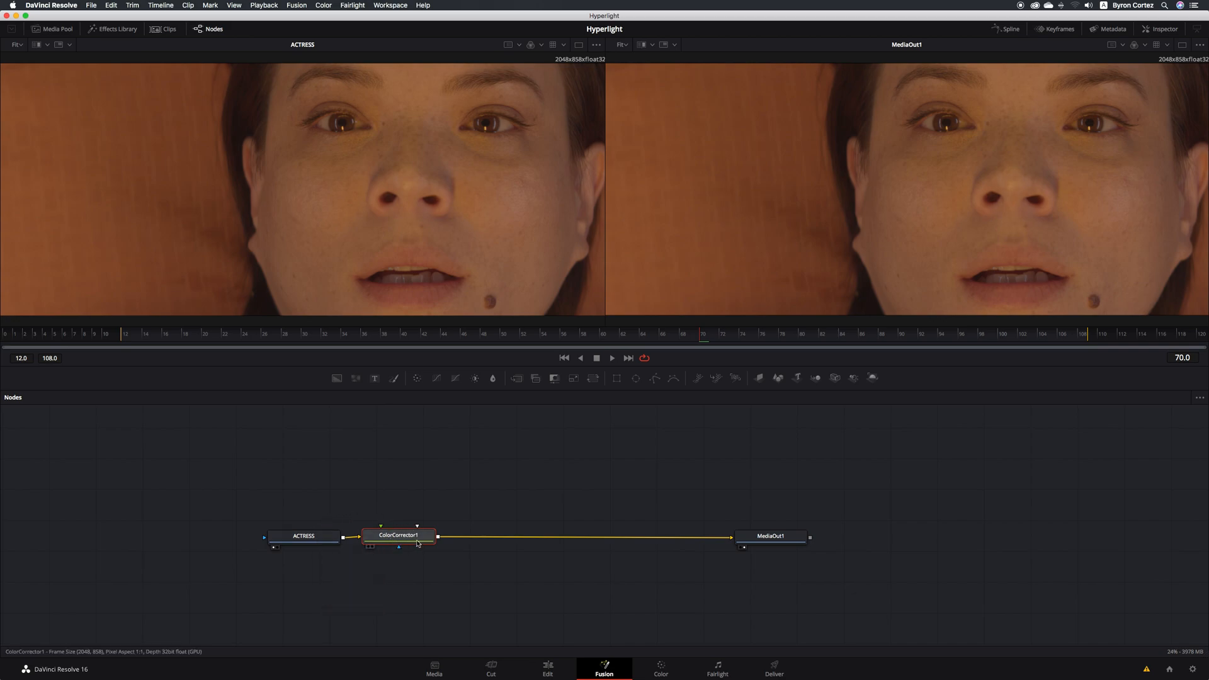
pyautogui.moveTo(418, 543)
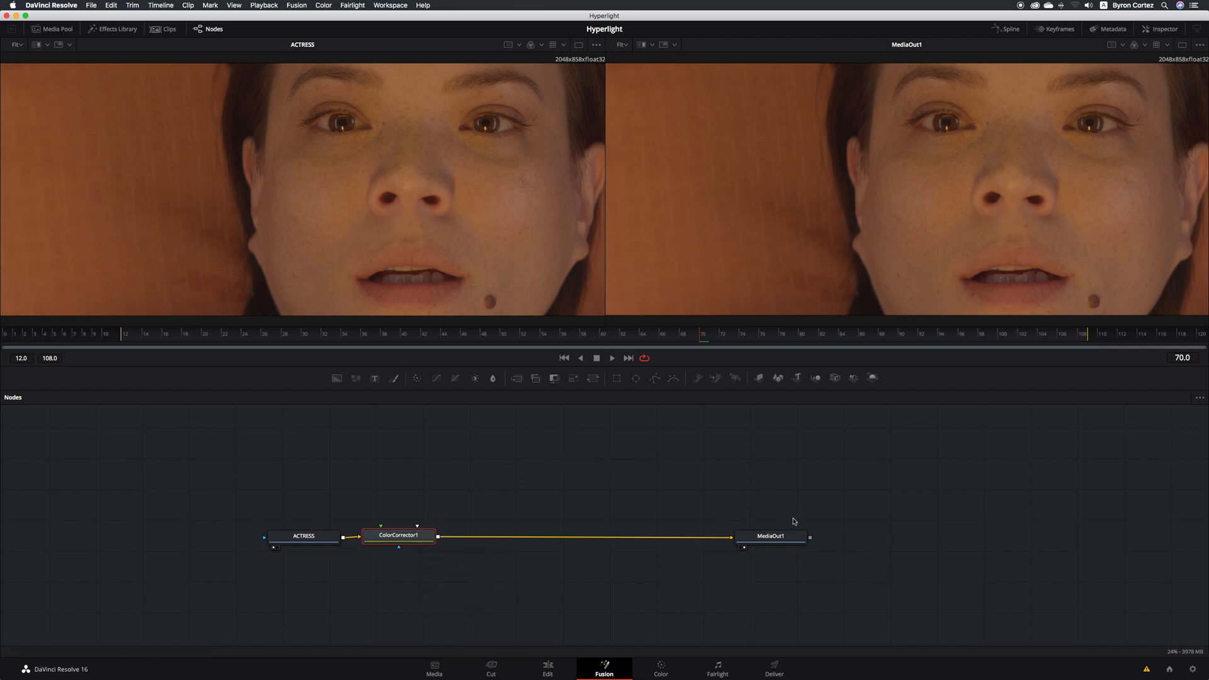
pyautogui.moveTo(801, 541)
# Step: Show the Inspector for the Color Corrector node and display that node in the right viewer
pyautogui.click(1157, 29)
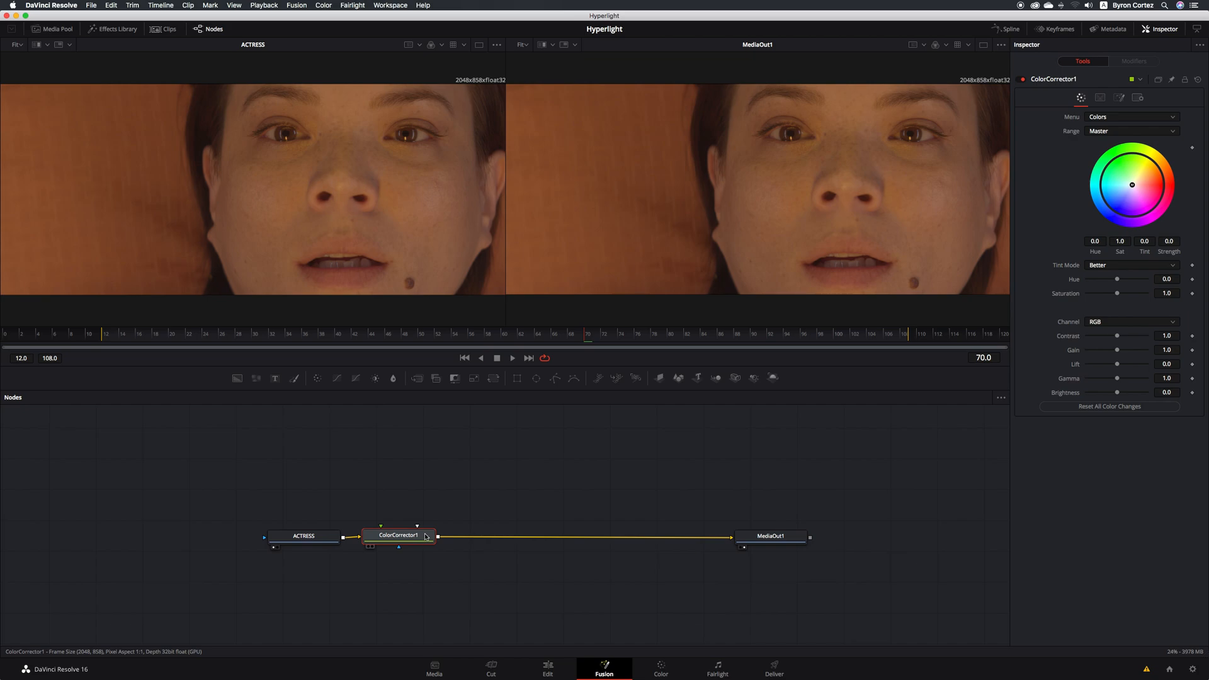
pyautogui.moveTo(426, 536)
pyautogui.moveTo(373, 550)
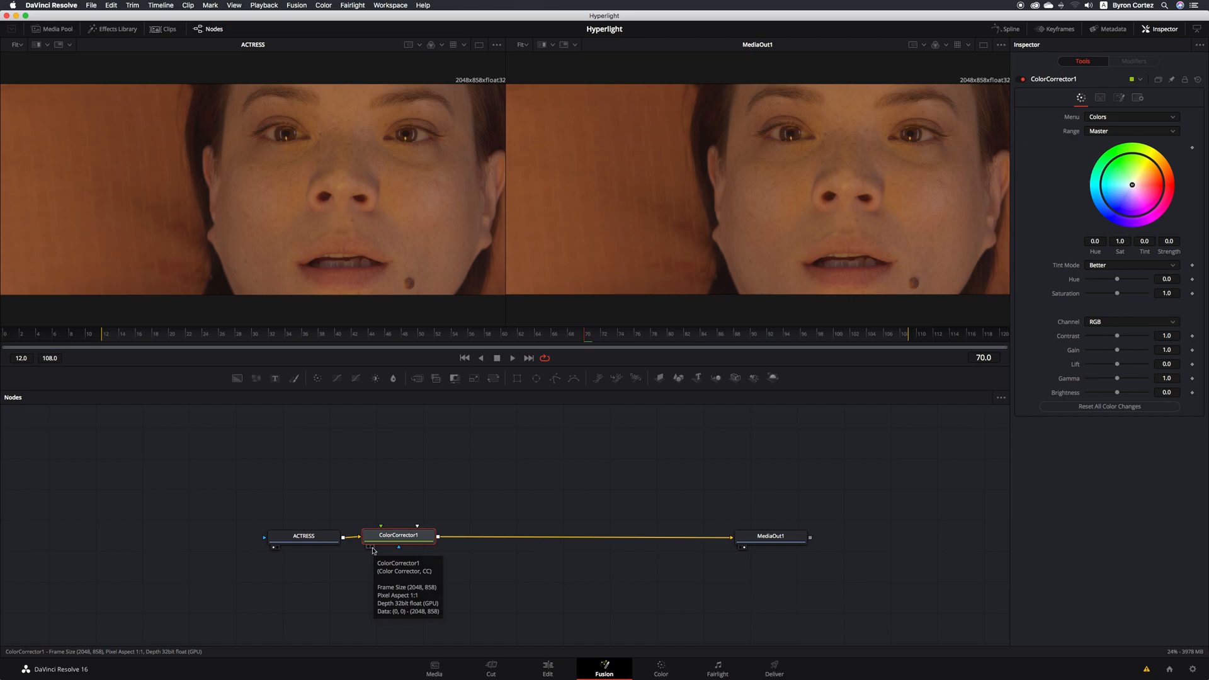
pyautogui.click(372, 546)
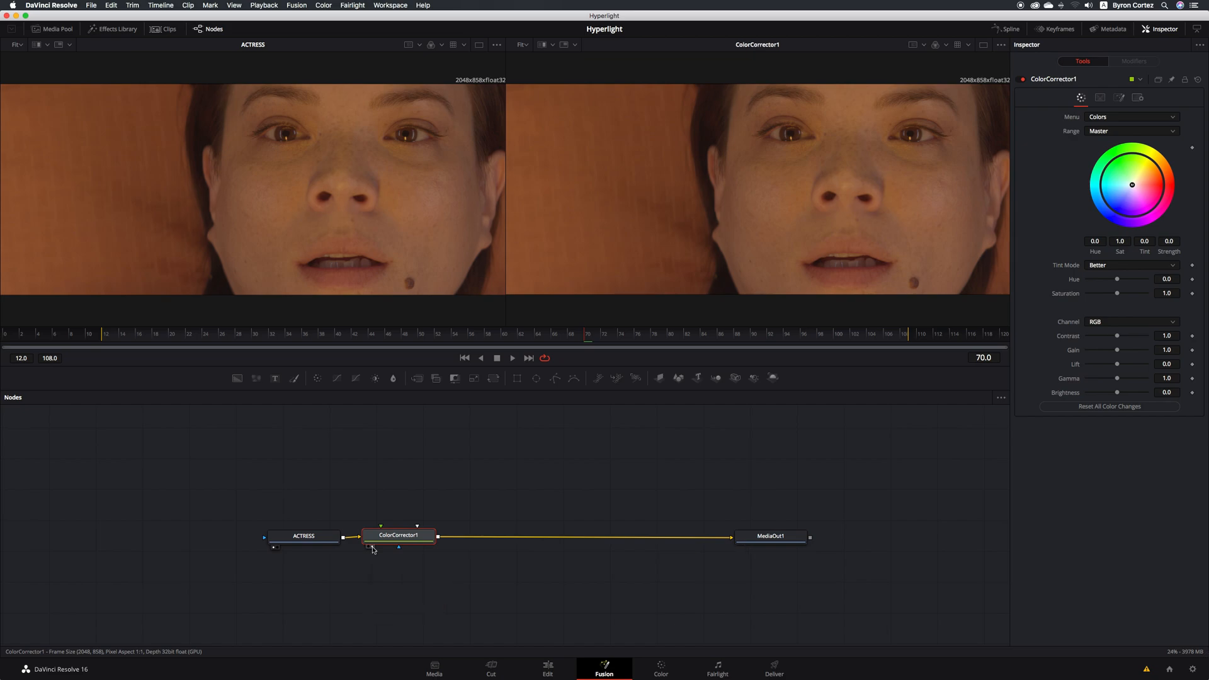
pyautogui.moveTo(407, 544)
# Step: Tint the Color Corrector's master range towards blue, with tint about -0.39 and strength about 0.38
pyautogui.click(1132, 185)
pyautogui.moveTo(1132, 186); pyautogui.dragTo(1120, 199)
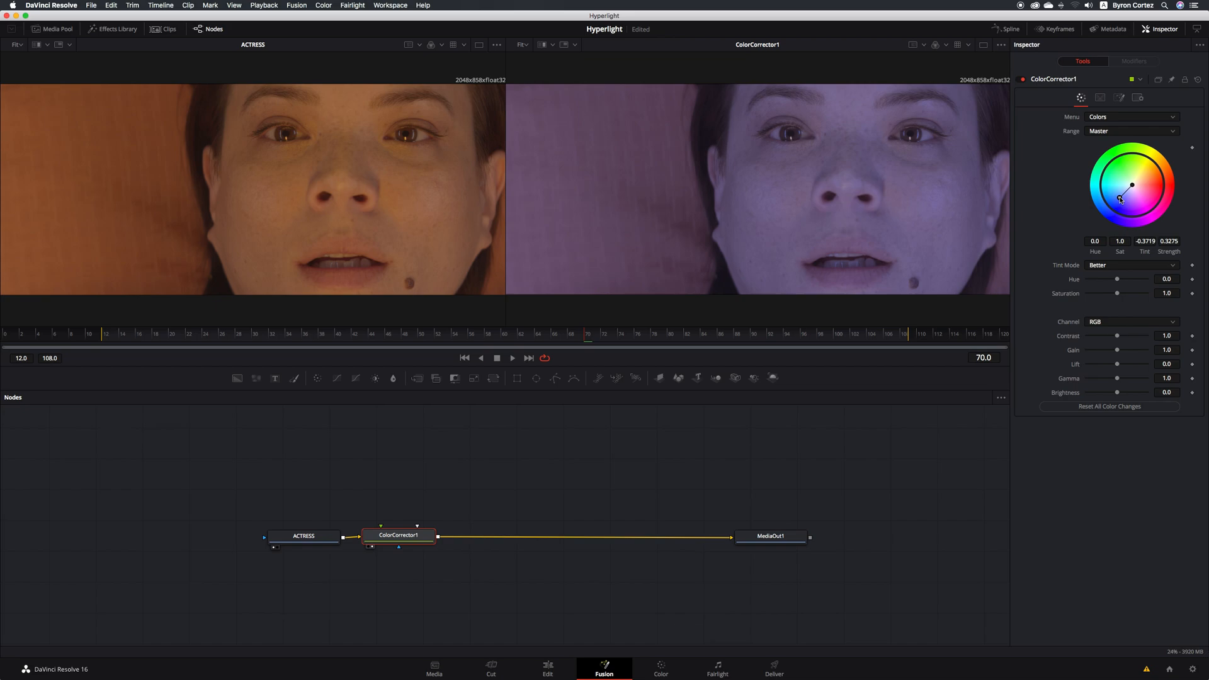
pyautogui.moveTo(1120, 199); pyautogui.dragTo(1118, 199)
# Step: View MediaOut1, ColorCorrector1 and ACTRESS in turn in the right viewer to compare them, and save the project
pyautogui.click(744, 549)
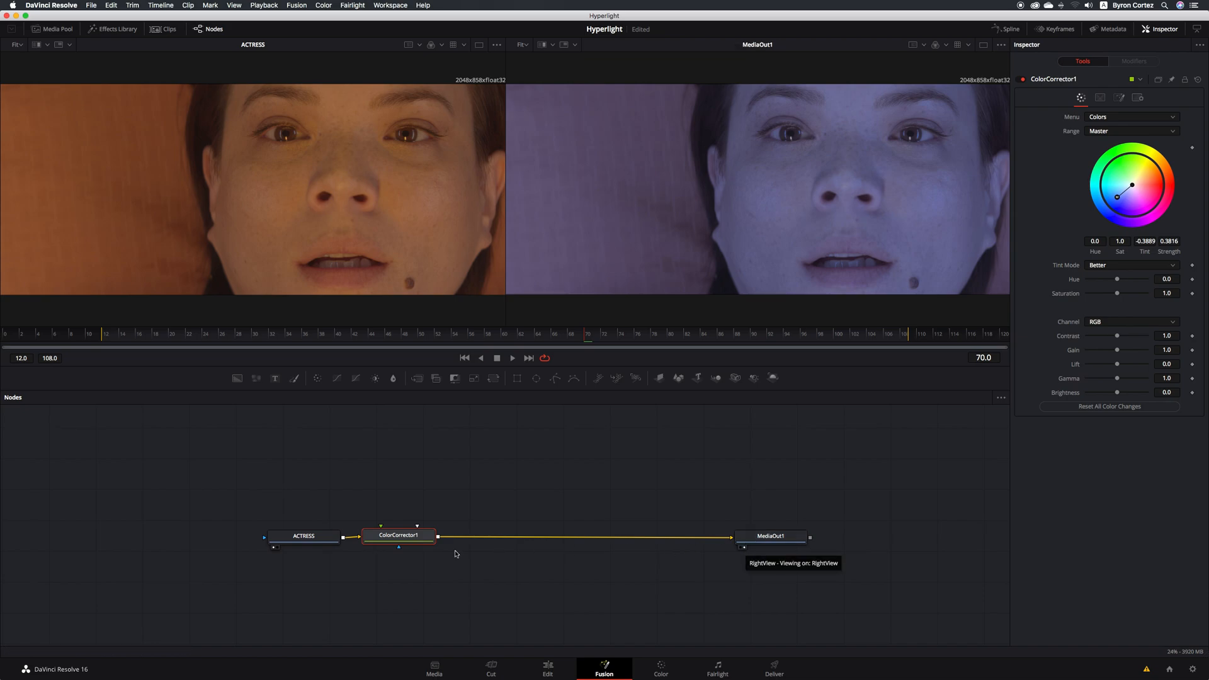
pyautogui.click(371, 548)
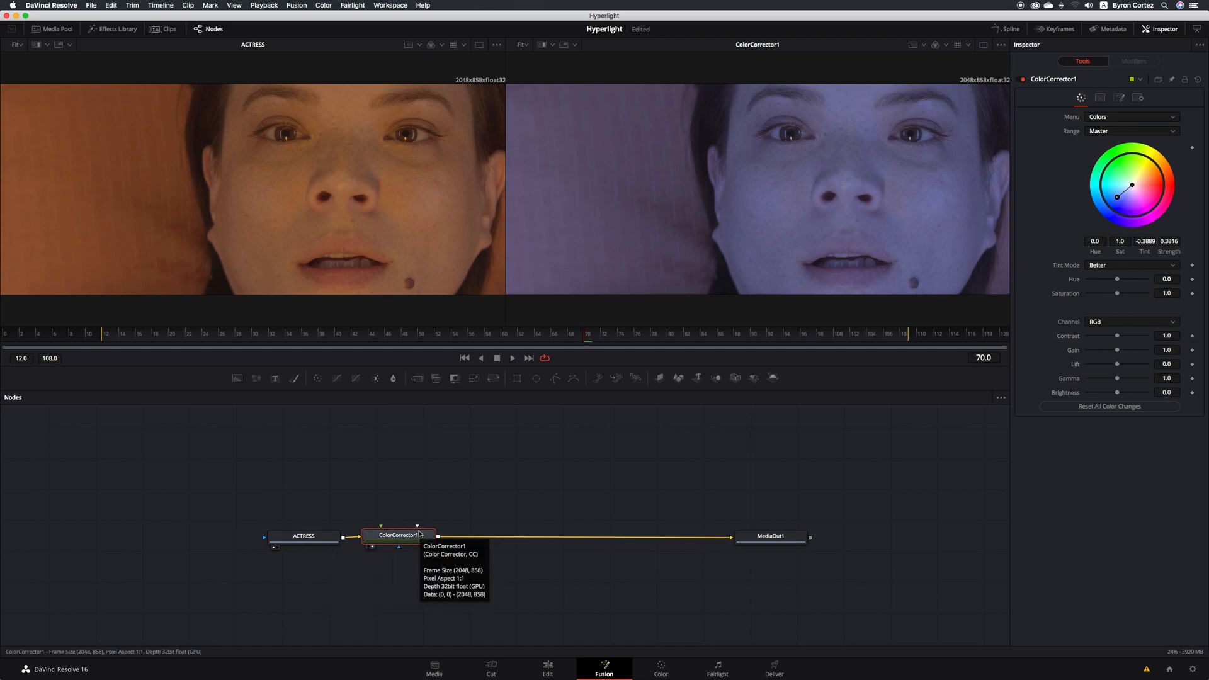
pyautogui.click(277, 548)
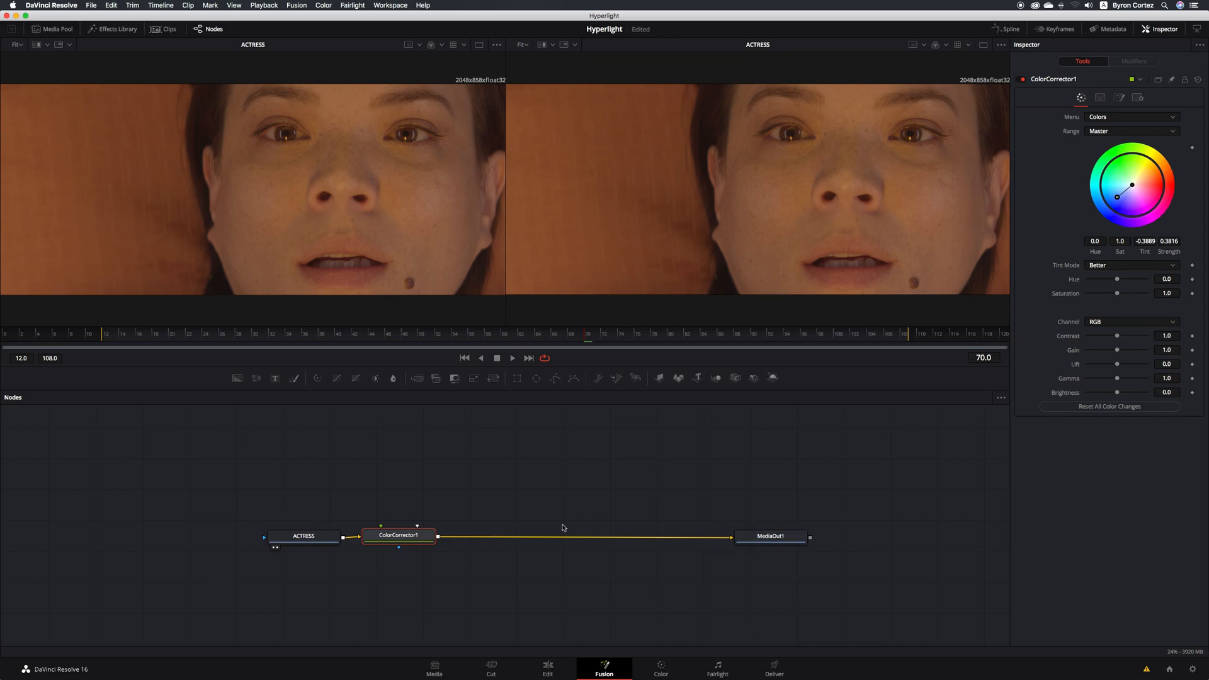
pyautogui.press('super+s')
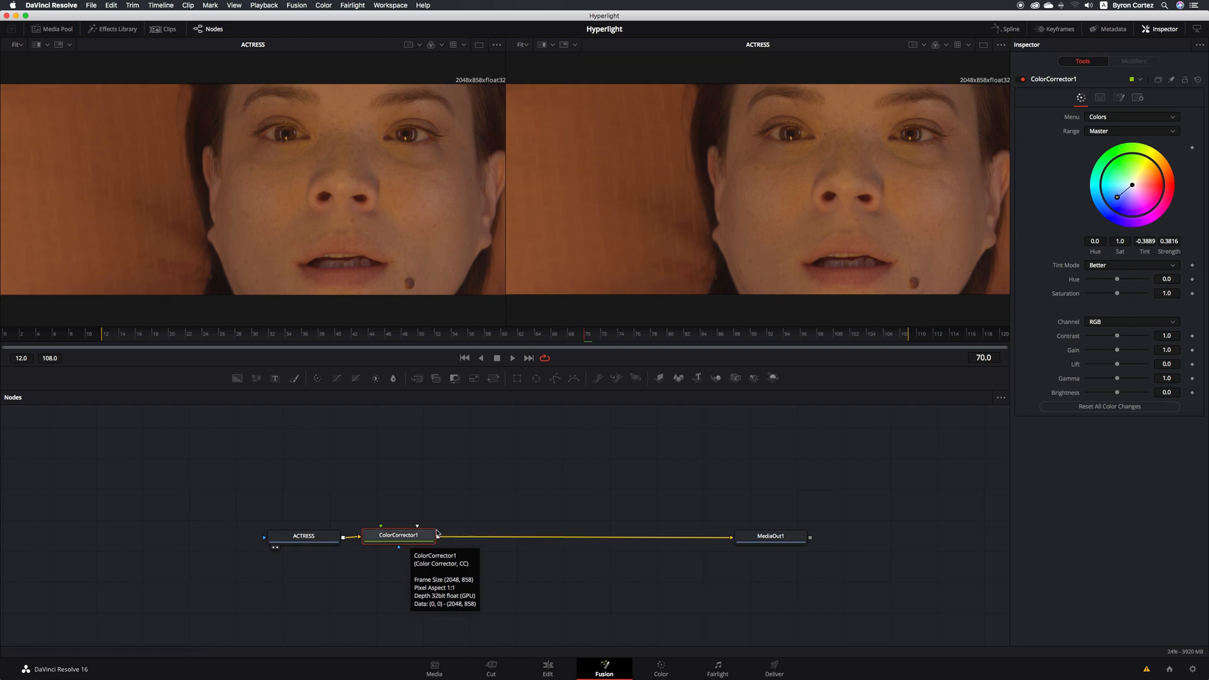
# Step: Switch the right viewer to ColorCorrector1 and finally to MediaOut1
pyautogui.click(372, 547)
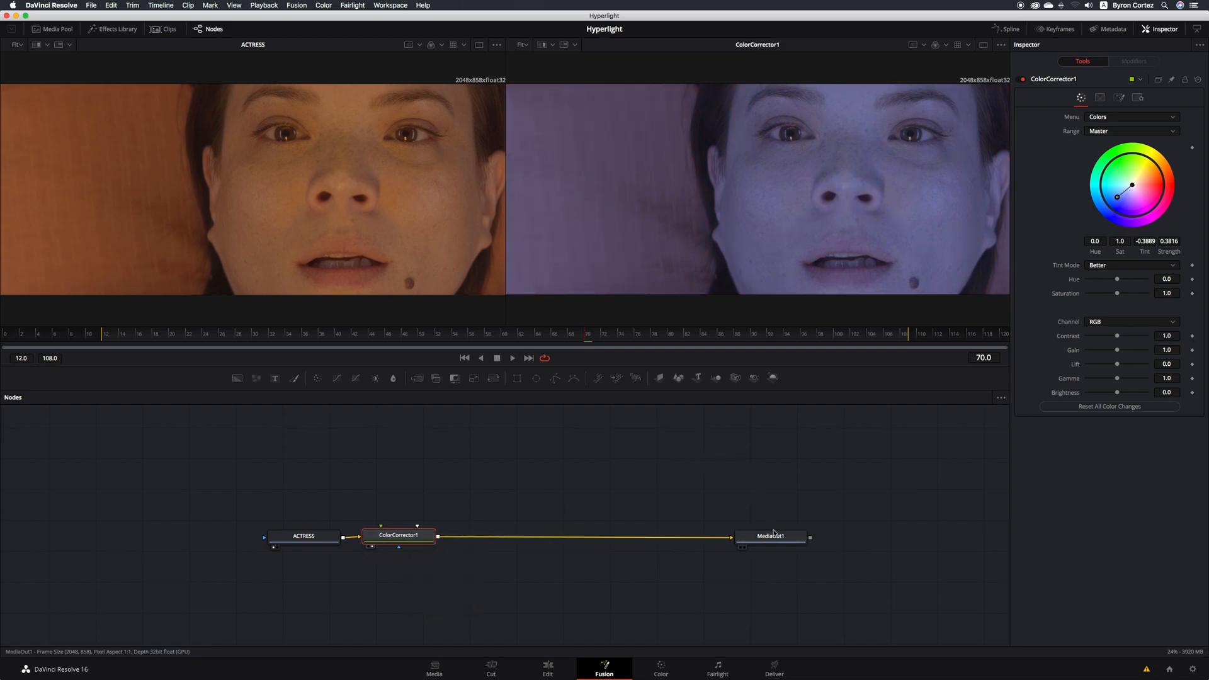
pyautogui.click(745, 547)
pyautogui.moveTo(432, 543)
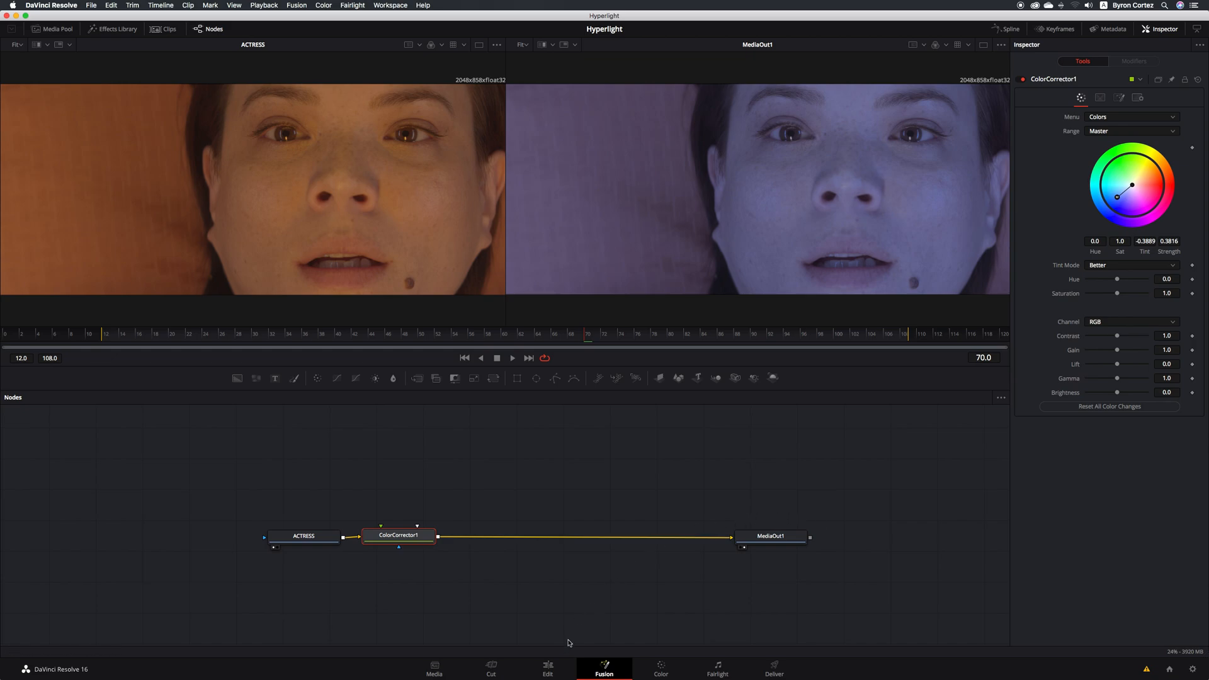
# Step: Check the tinted clip in the timeline on the Edit page and return to the Fusion page
pyautogui.click(547, 669)
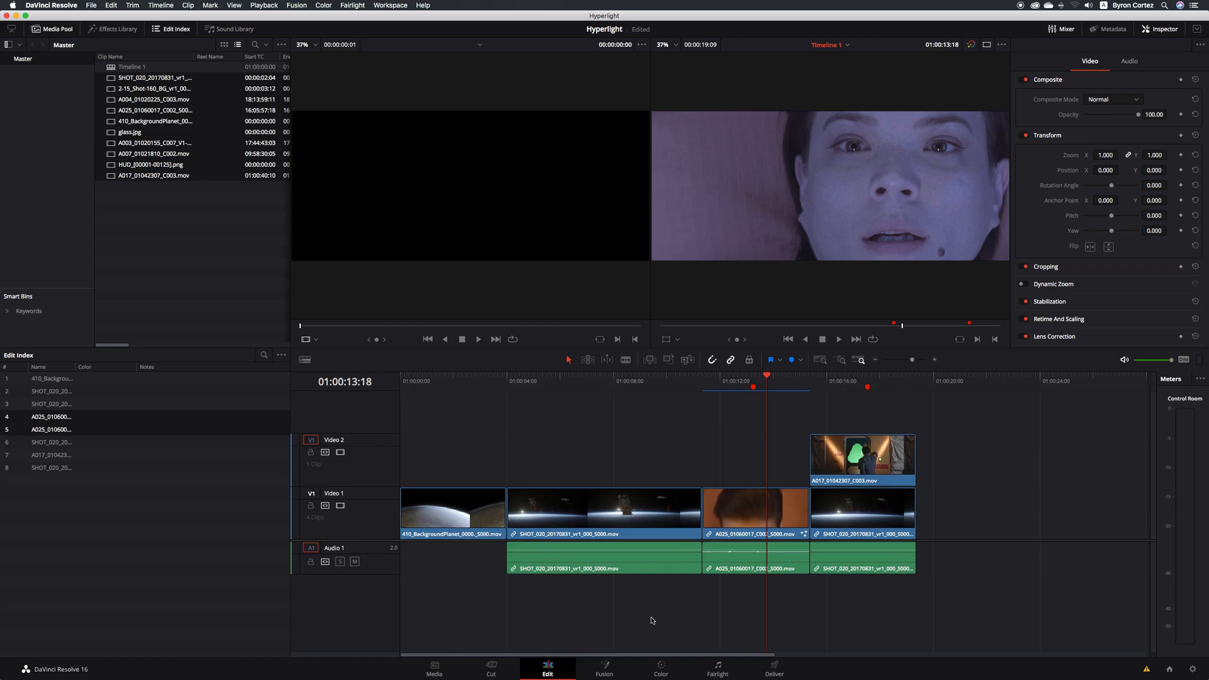
pyautogui.click(605, 668)
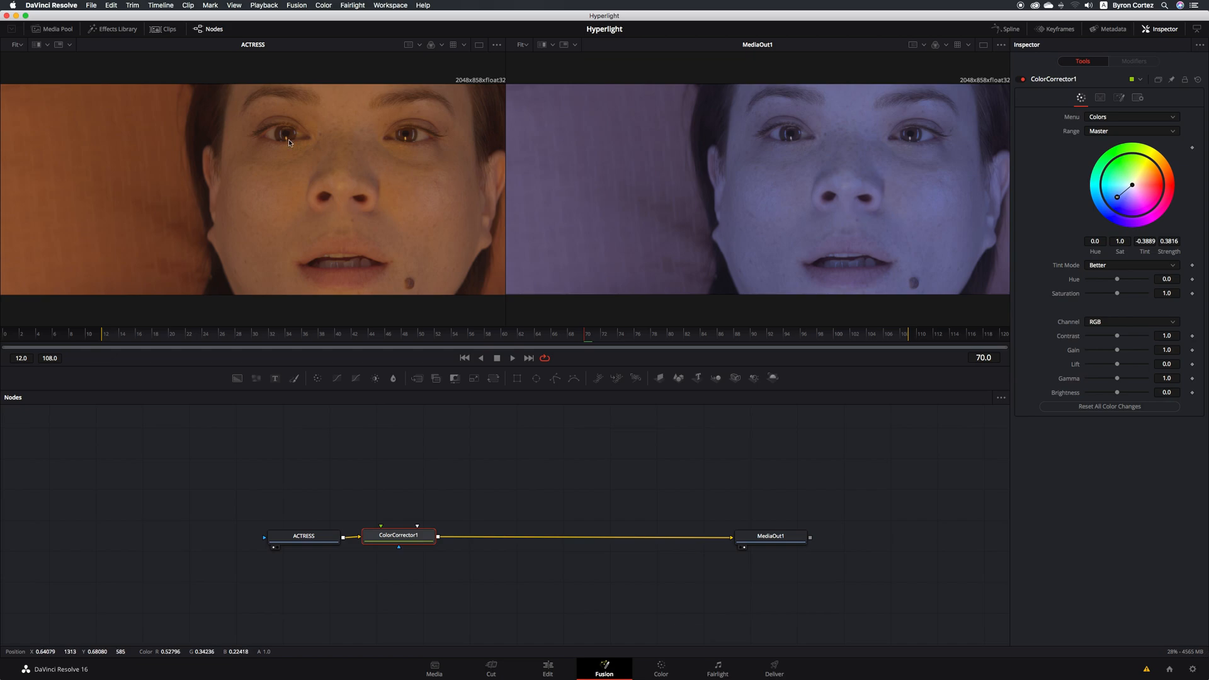
pyautogui.click(58, 29)
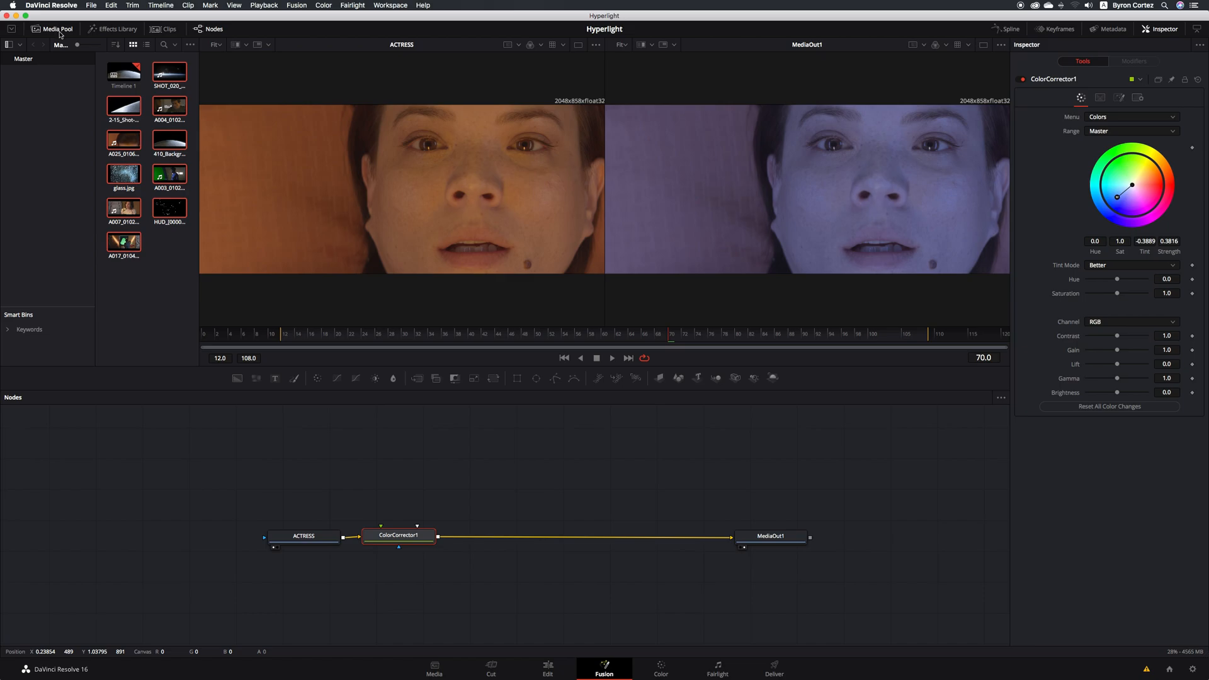
pyautogui.click(171, 212)
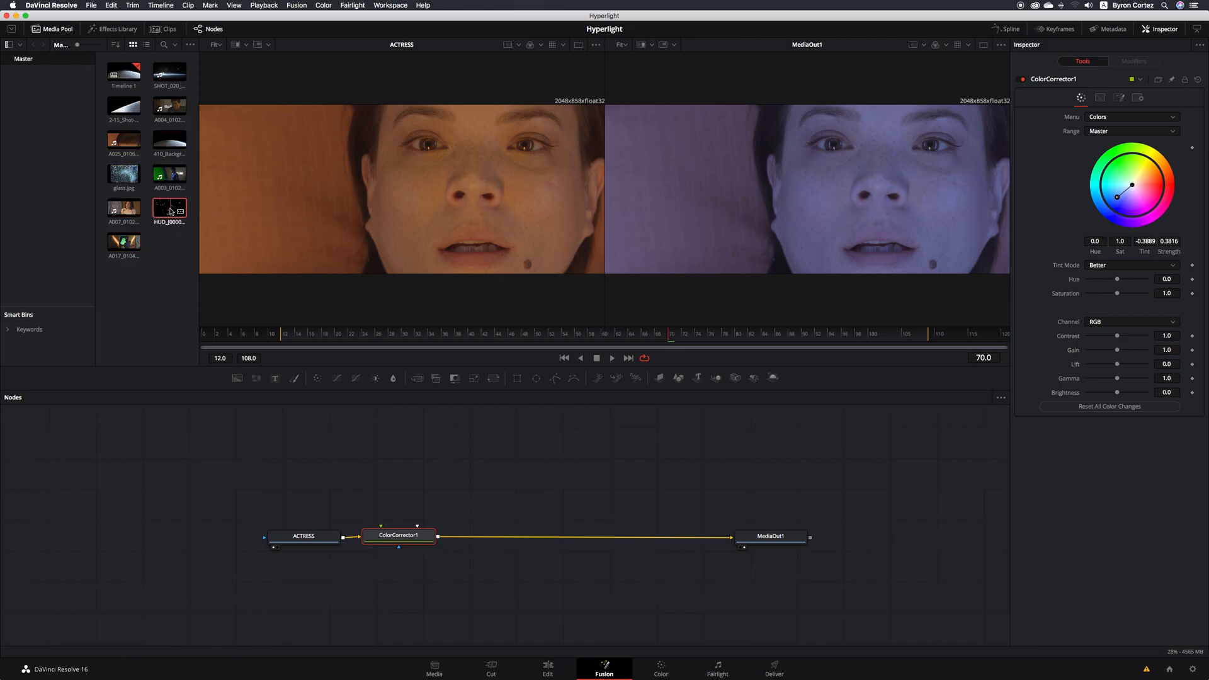
pyautogui.moveTo(170, 208); pyautogui.dragTo(397, 460)
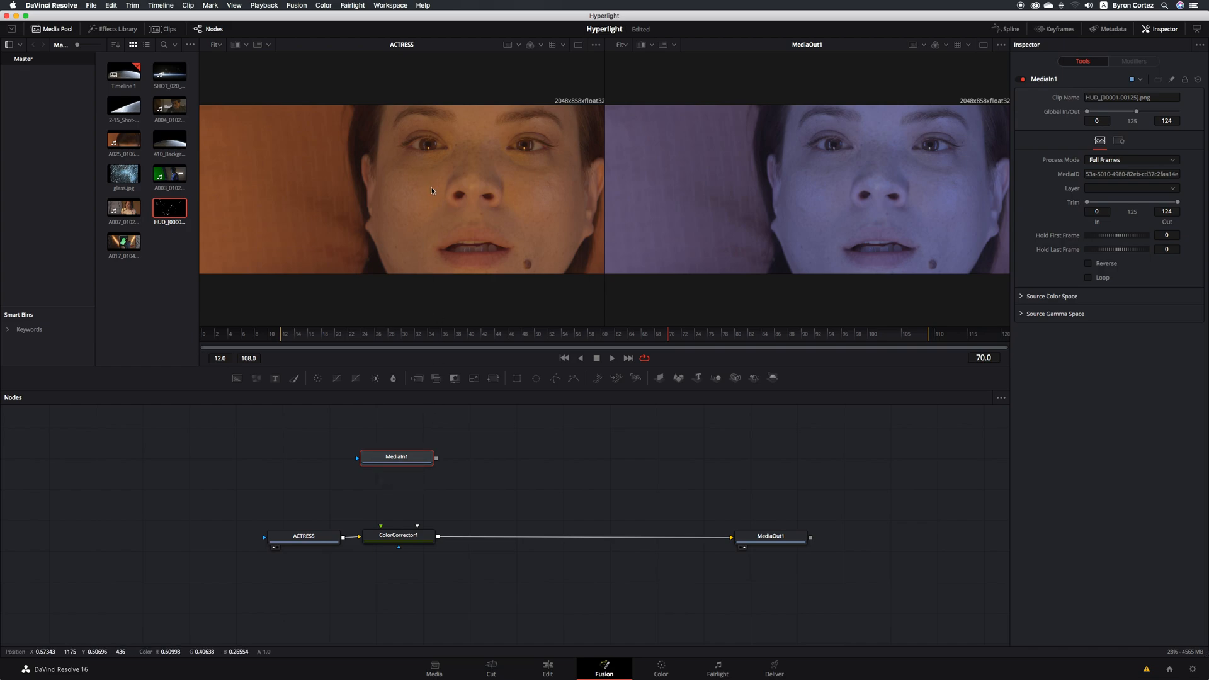
# Step: Show the MediaIn1 node in the left viewer and rename it HUD
pyautogui.click(367, 470)
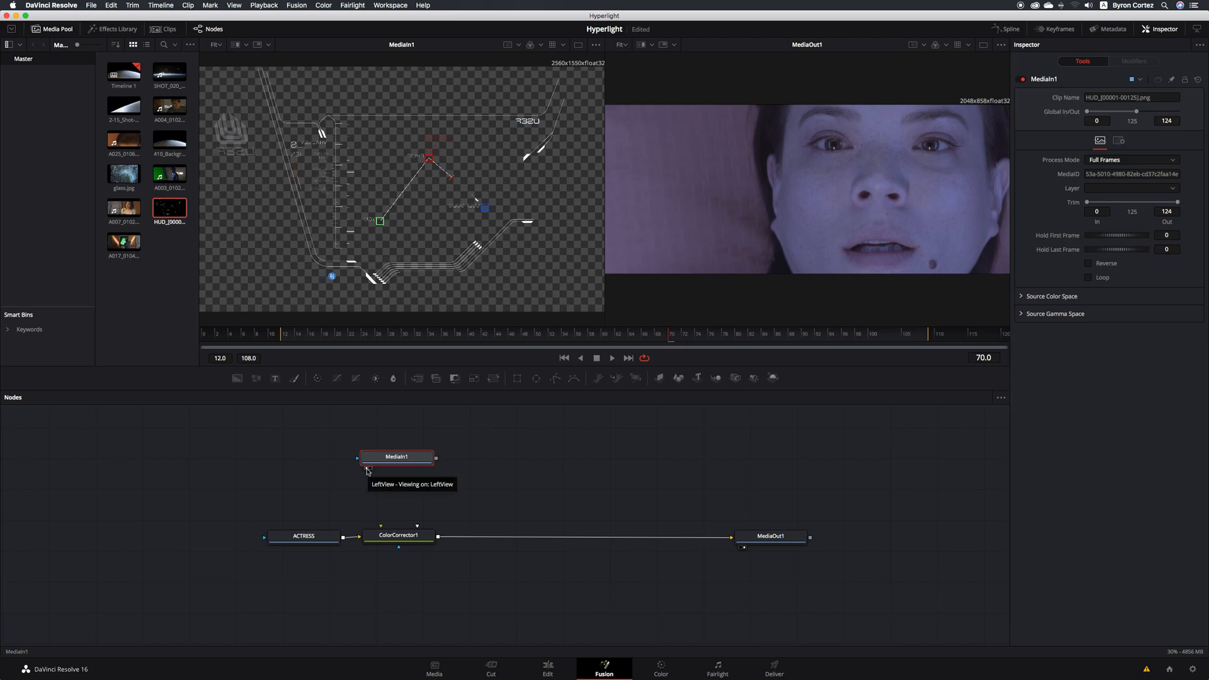
pyautogui.rightClick(414, 459)
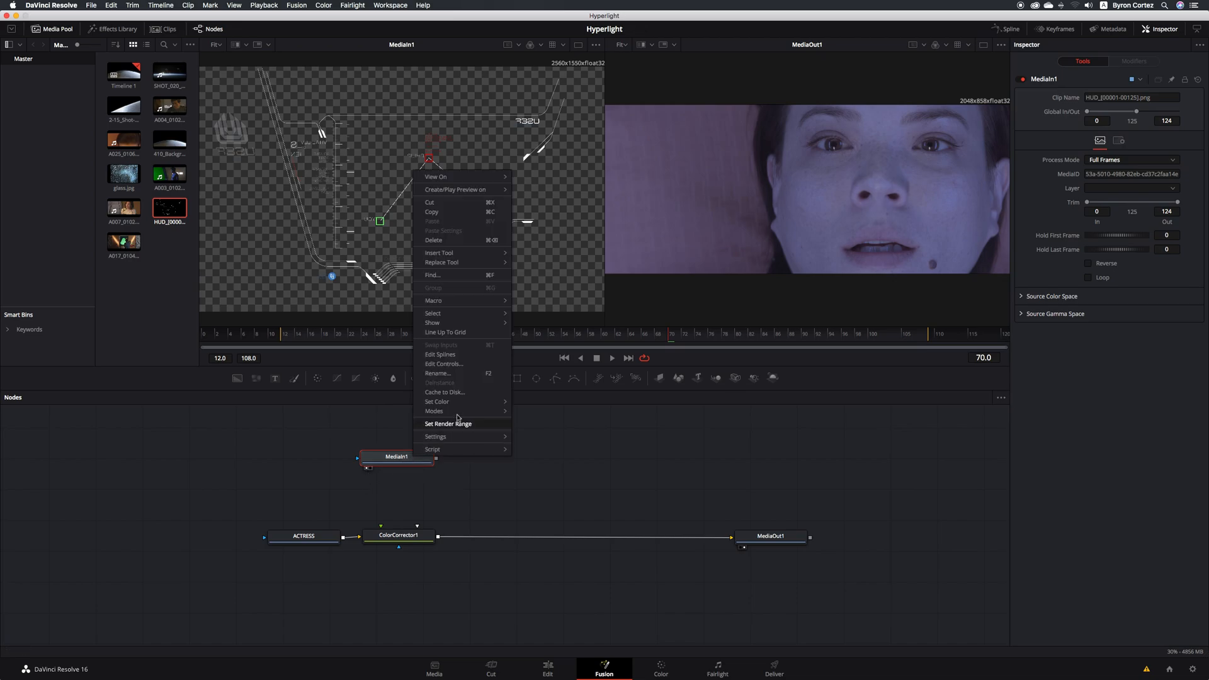
pyautogui.moveTo(462, 301)
pyautogui.click(462, 374)
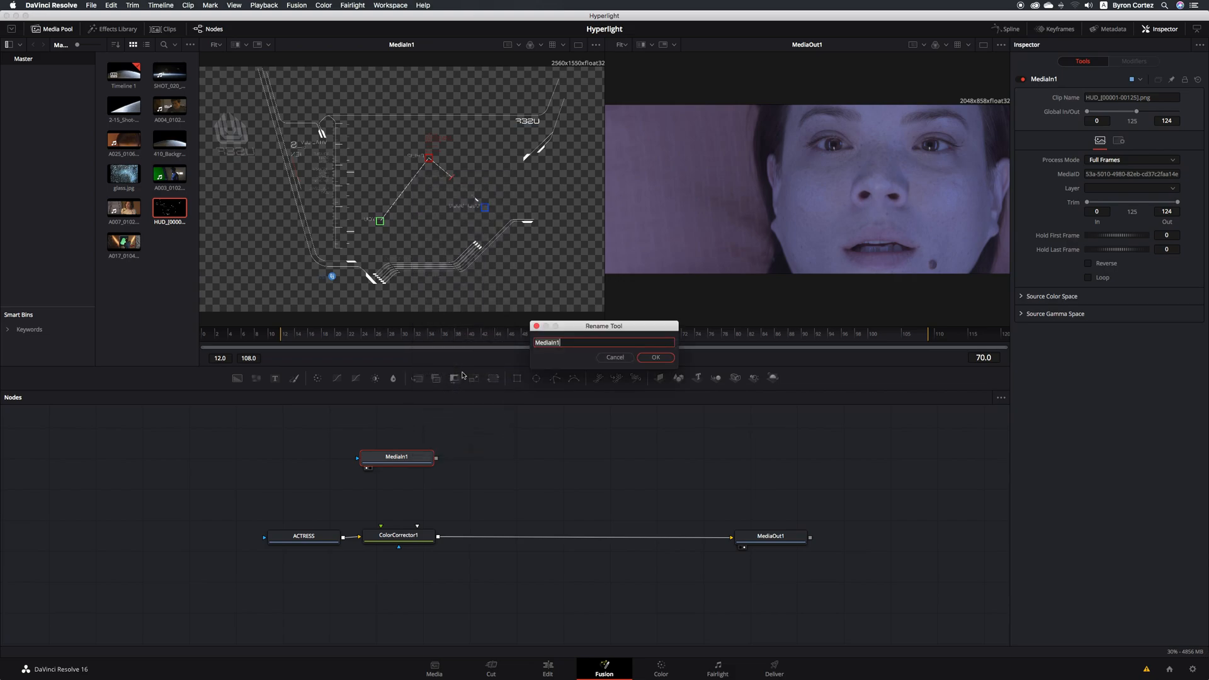
pyautogui.write('HUD')
pyautogui.click(656, 358)
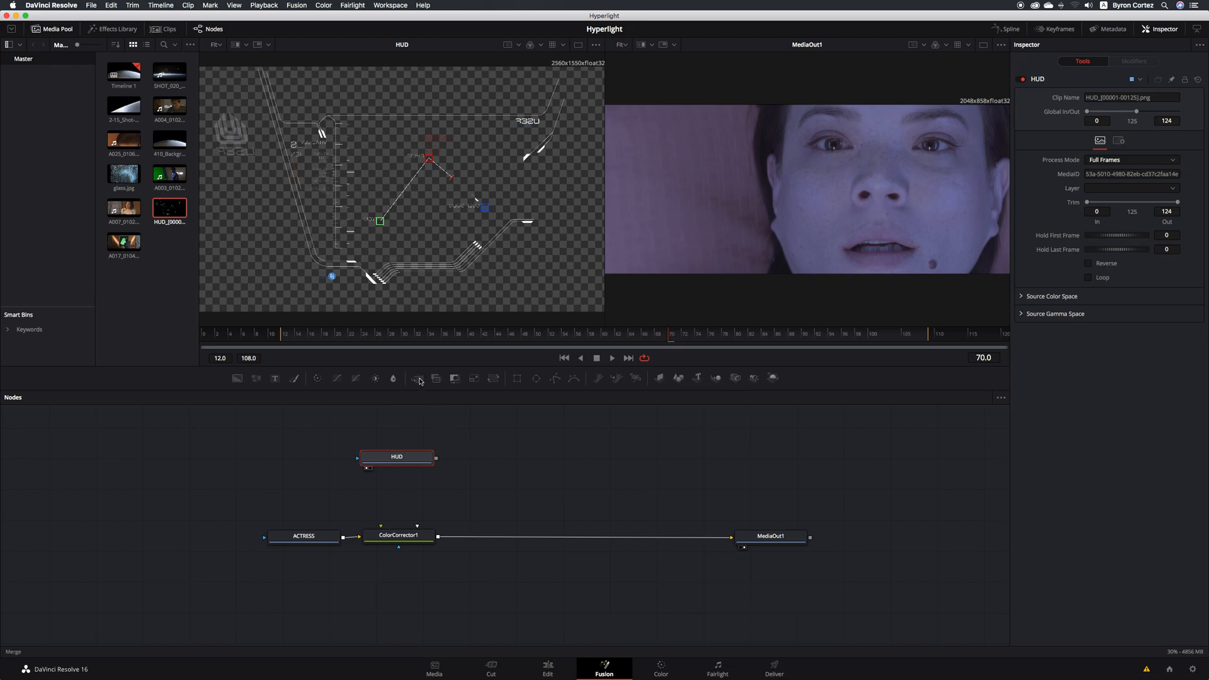
# Step: Insert a Merge node between ColorCorrector1 and MediaOut1, and space ACTRESS and ColorCorrector1 further away from it
pyautogui.moveTo(420, 381); pyautogui.dragTo(301, 436)
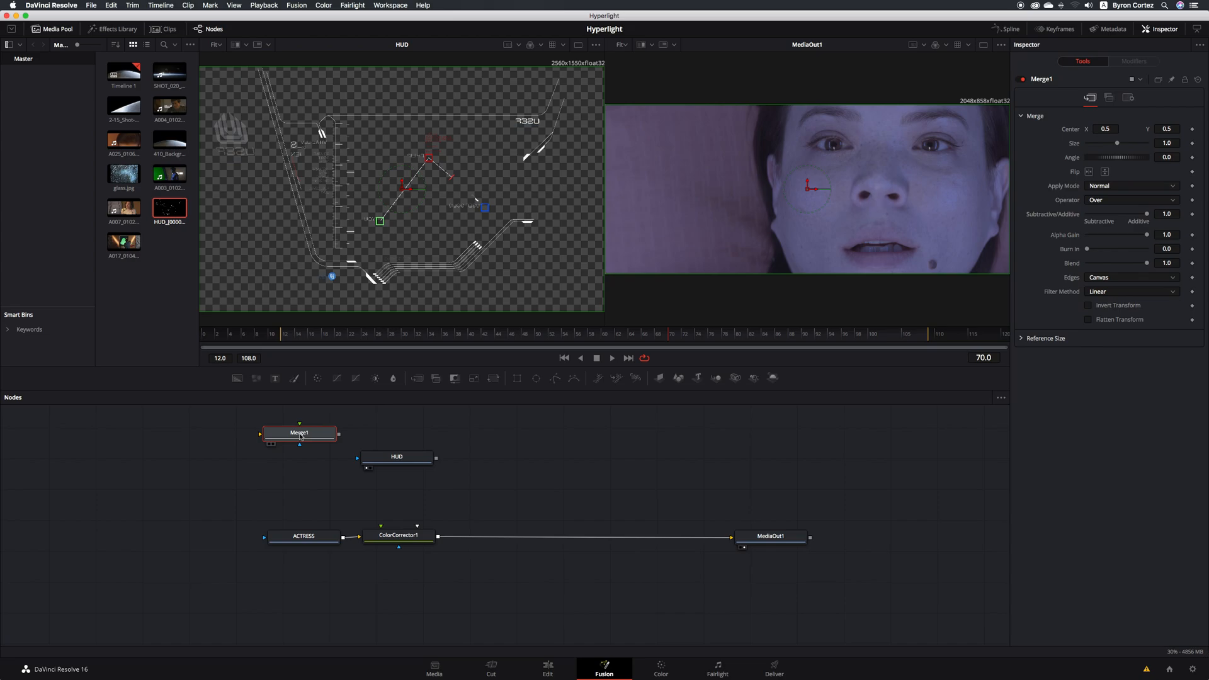
pyautogui.press('Delete')
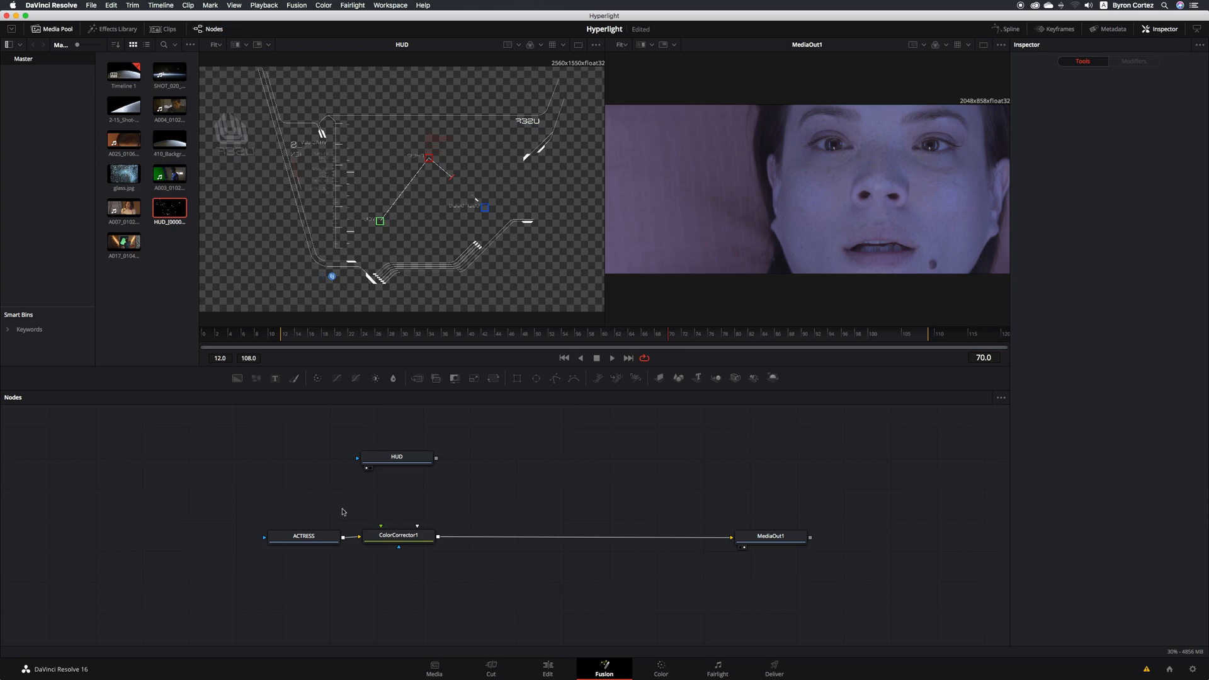
pyautogui.click(426, 536)
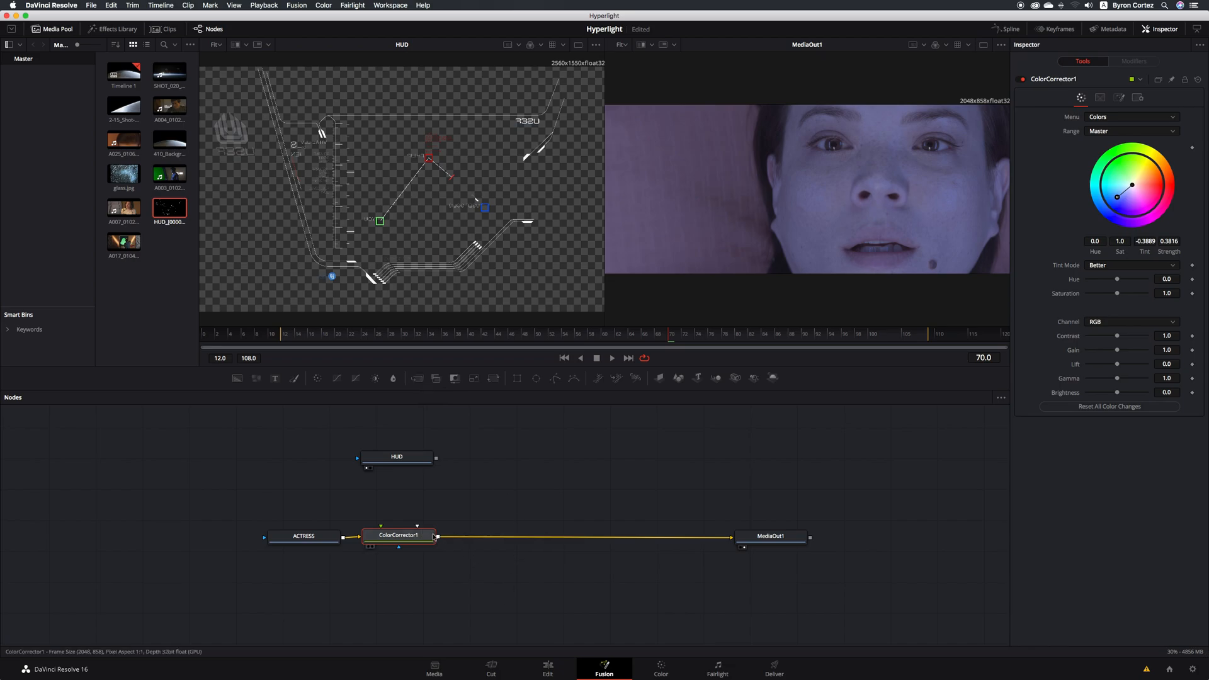
pyautogui.click(418, 379)
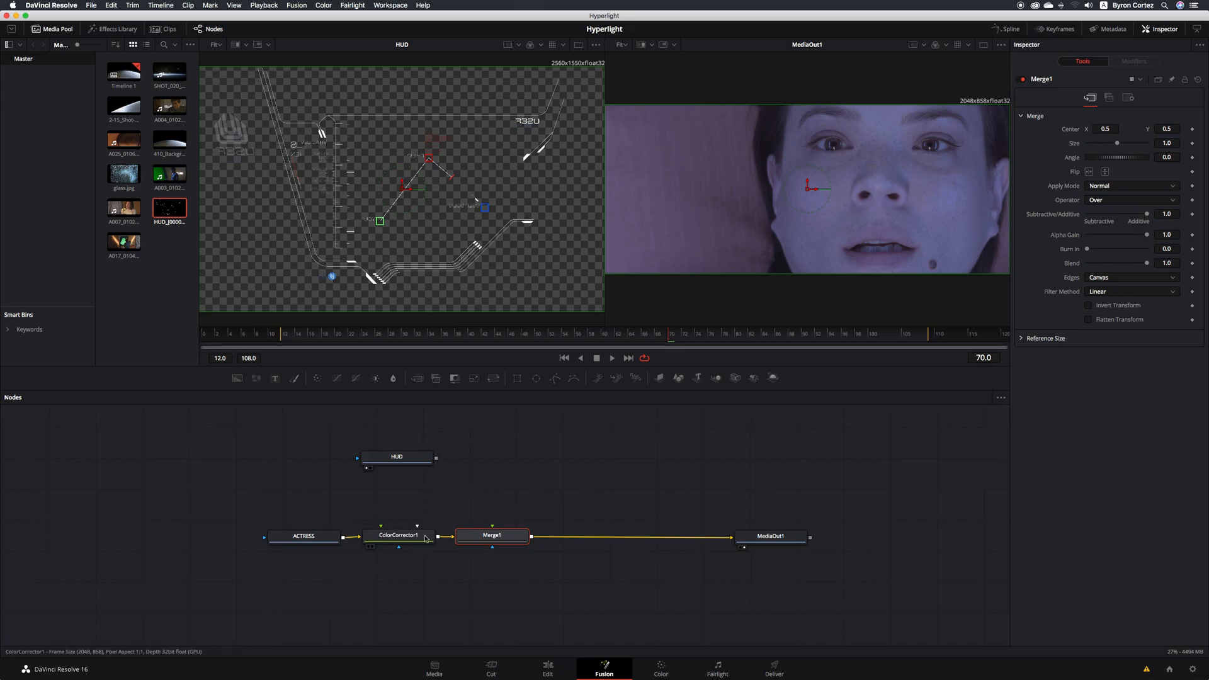
pyautogui.moveTo(426, 539)
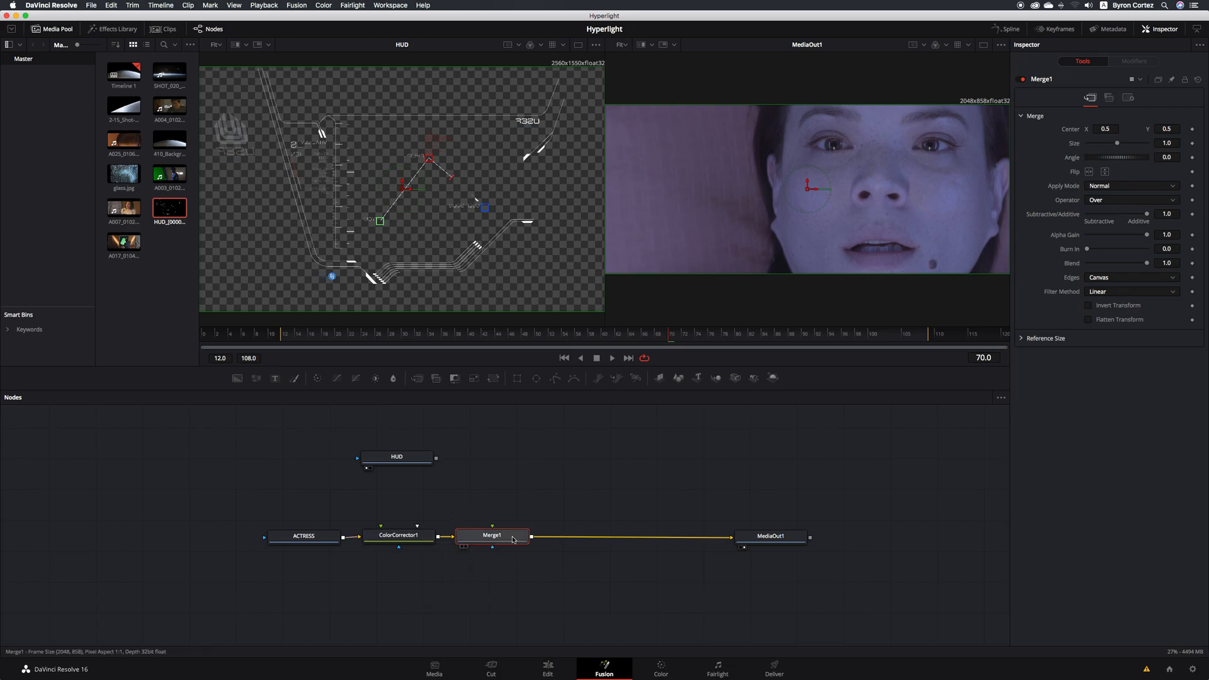
pyautogui.moveTo(513, 539)
pyautogui.moveTo(323, 539); pyautogui.dragTo(284, 541)
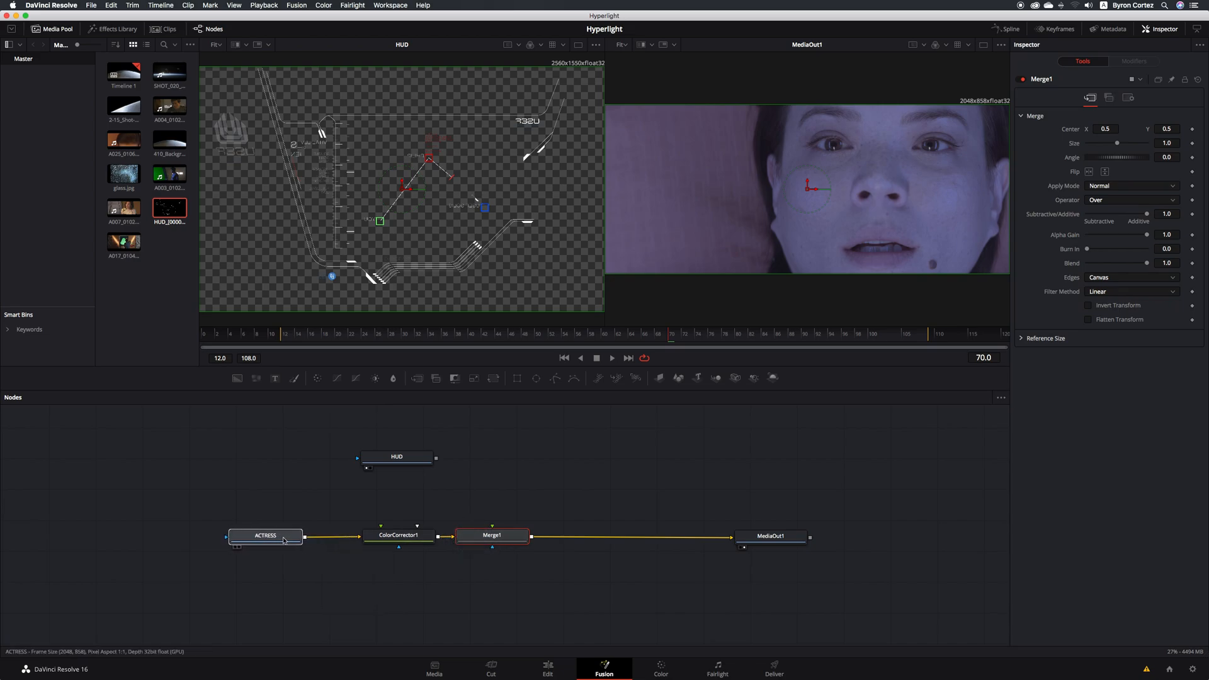
pyautogui.moveTo(404, 539); pyautogui.dragTo(386, 540)
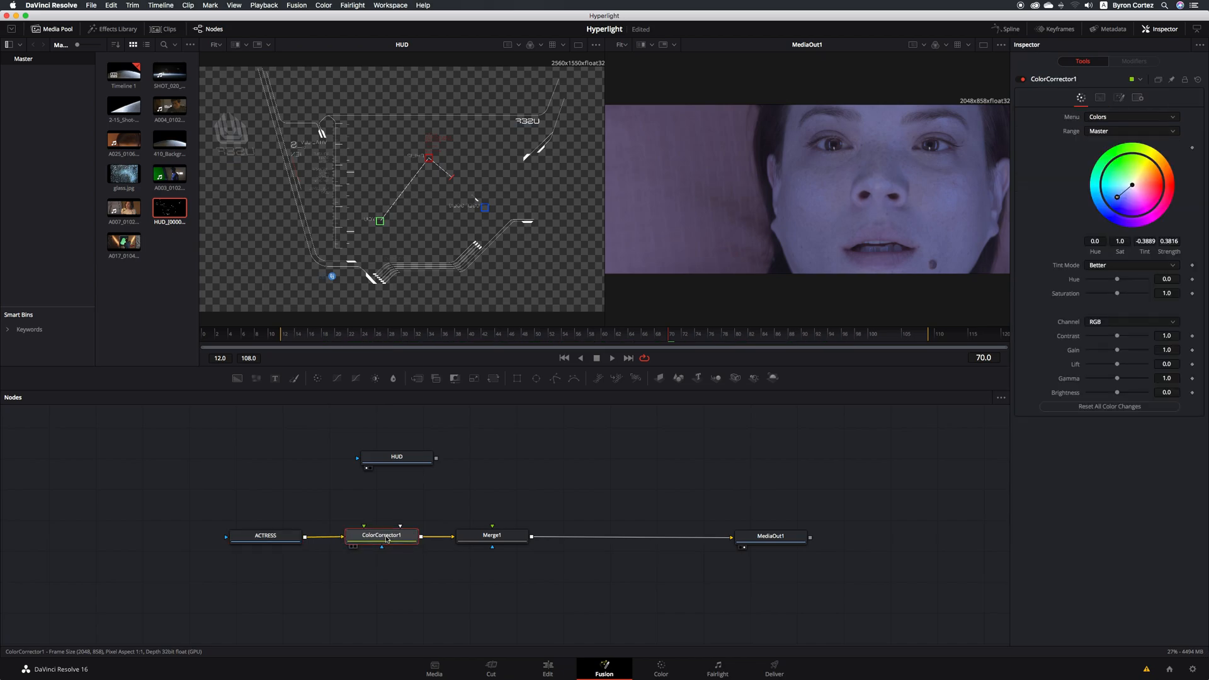
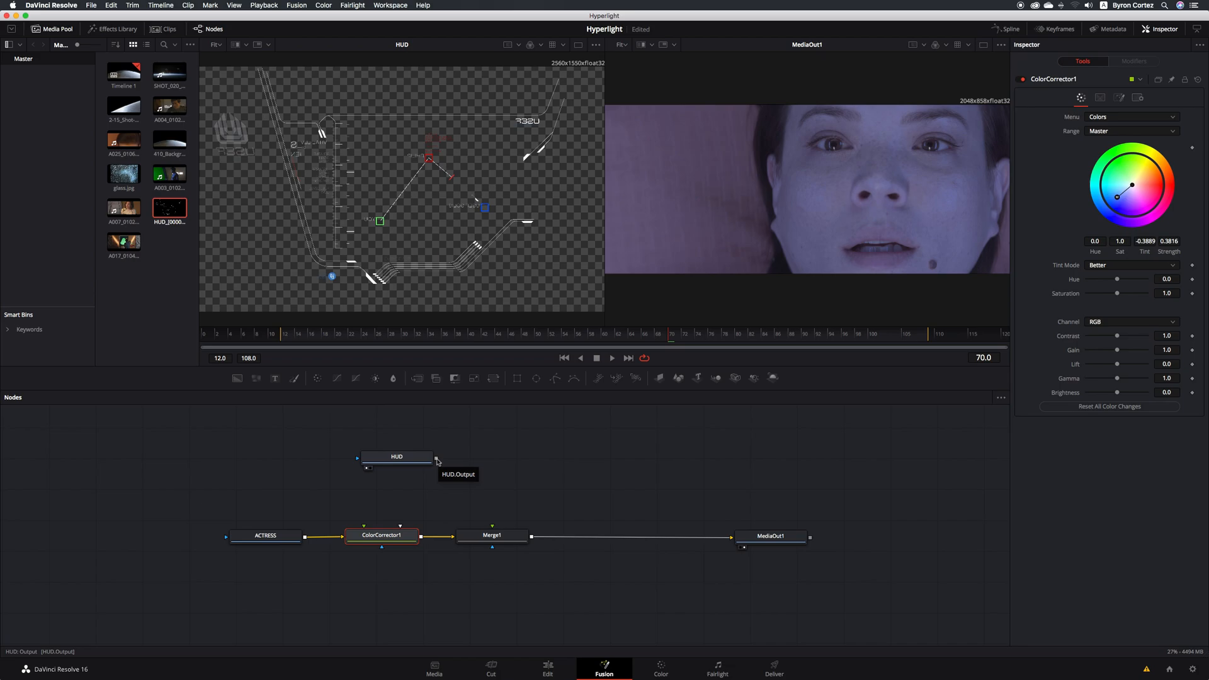
# Step: Connect HUD's output to Merge1's foreground input, place HUD directly above Merge1 and save the project
pyautogui.press('super+s')
pyautogui.moveTo(437, 460); pyautogui.dragTo(491, 529)
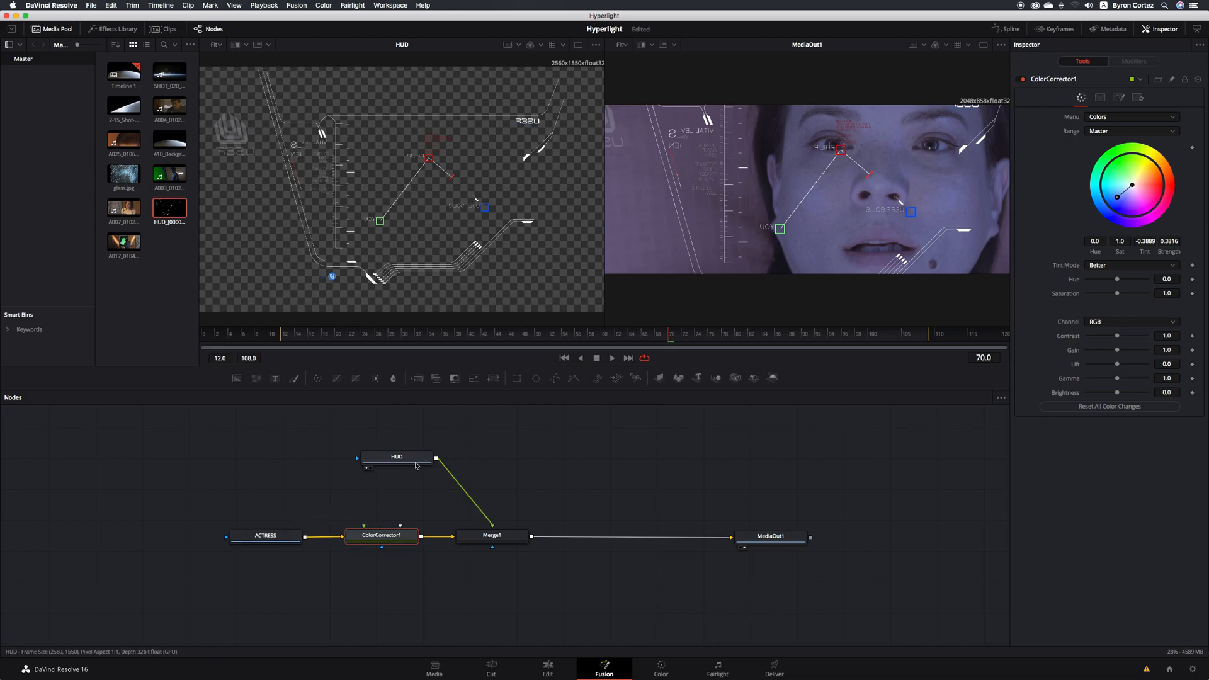
pyautogui.moveTo(420, 460); pyautogui.dragTo(511, 452)
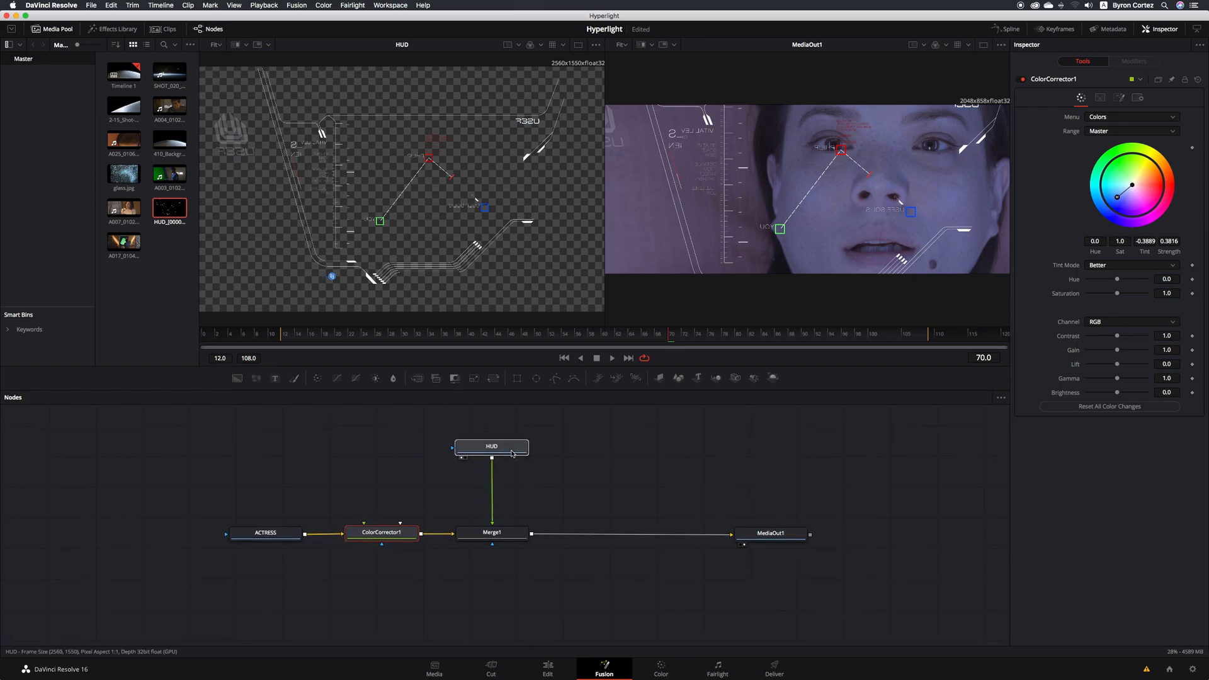
pyautogui.click(508, 452)
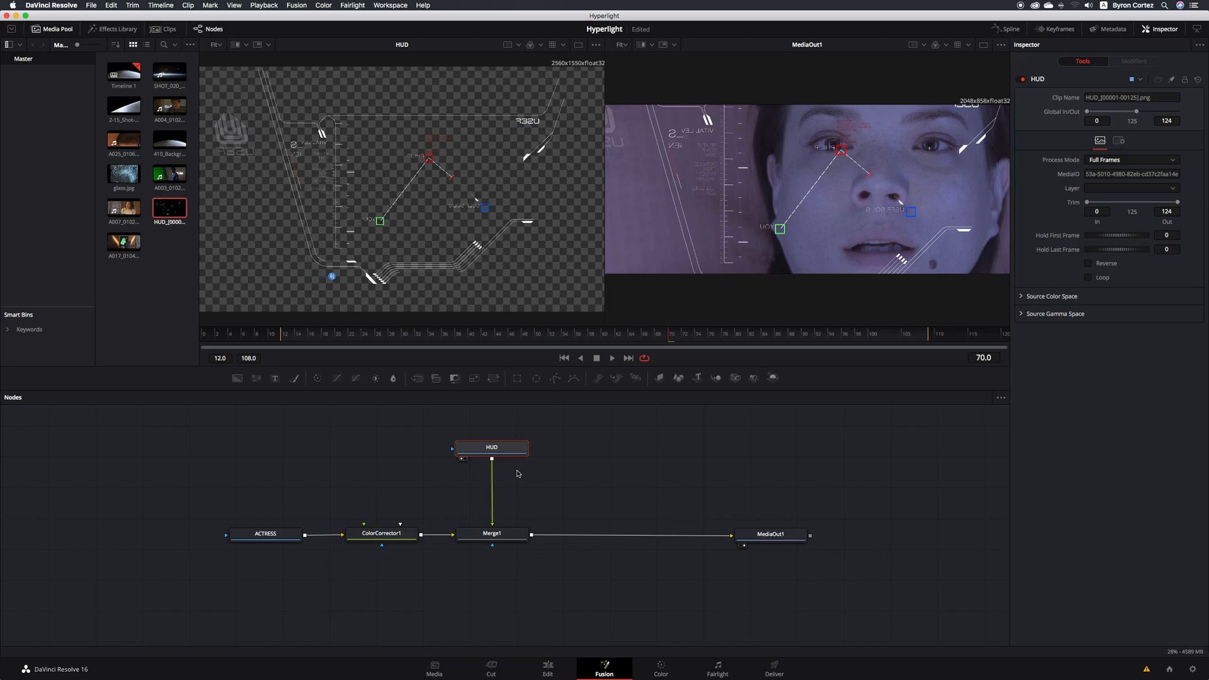
pyautogui.press('super+s')
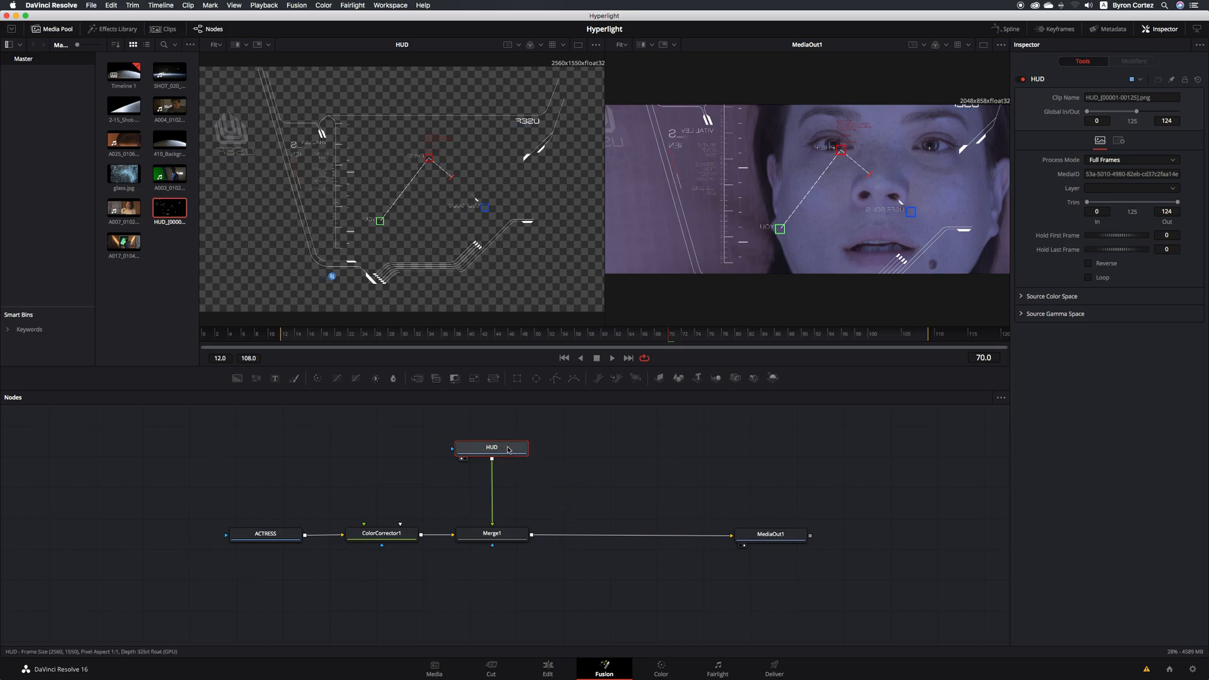
# Step: Try the HUD node below ColorCorrector1 to see its connection reroute, and return it above Merge1
pyautogui.moveTo(510, 453); pyautogui.dragTo(398, 594)
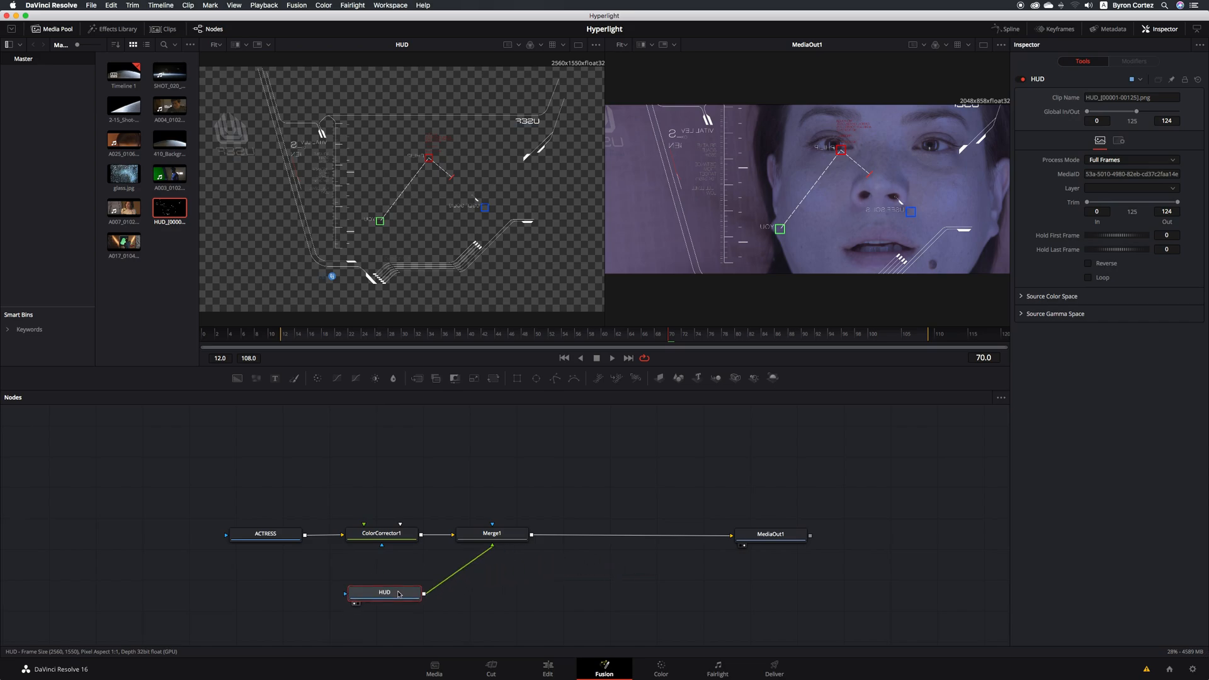
pyautogui.scroll(-1, 399, 594)
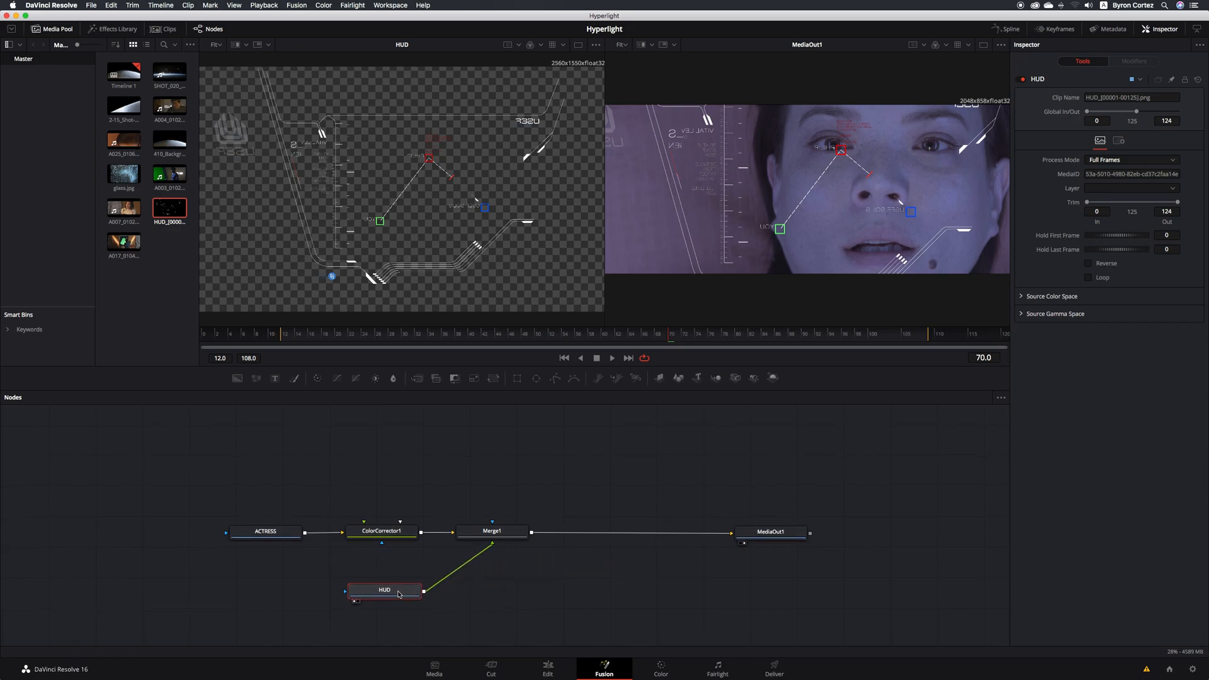
pyautogui.moveTo(399, 594); pyautogui.dragTo(506, 459)
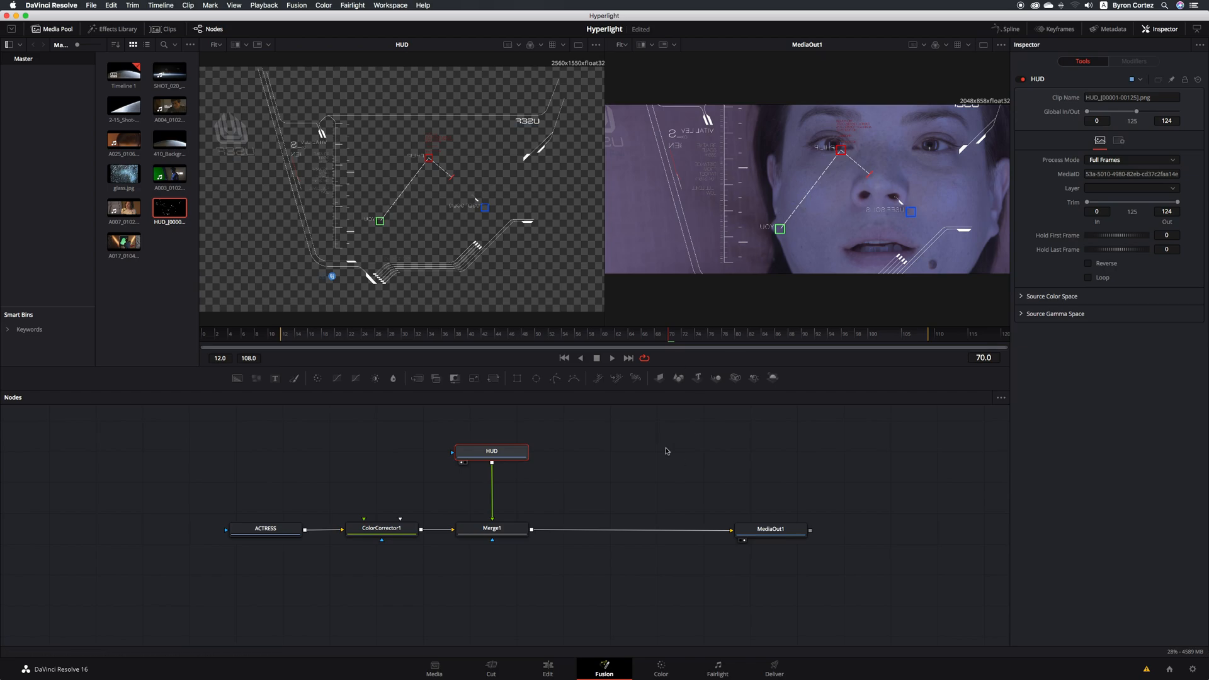
# Step: View HUD in the right viewer, save the project and switch that viewer back to MediaOut1
pyautogui.click(466, 463)
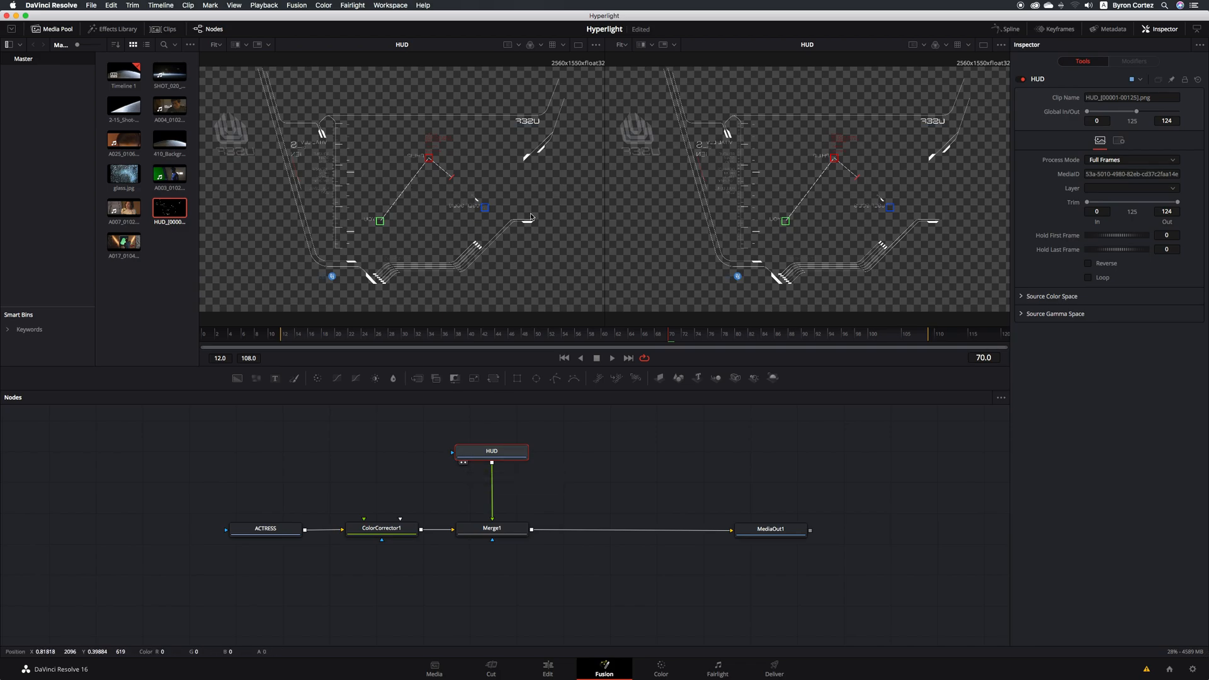
pyautogui.press('super+s')
pyautogui.click(745, 541)
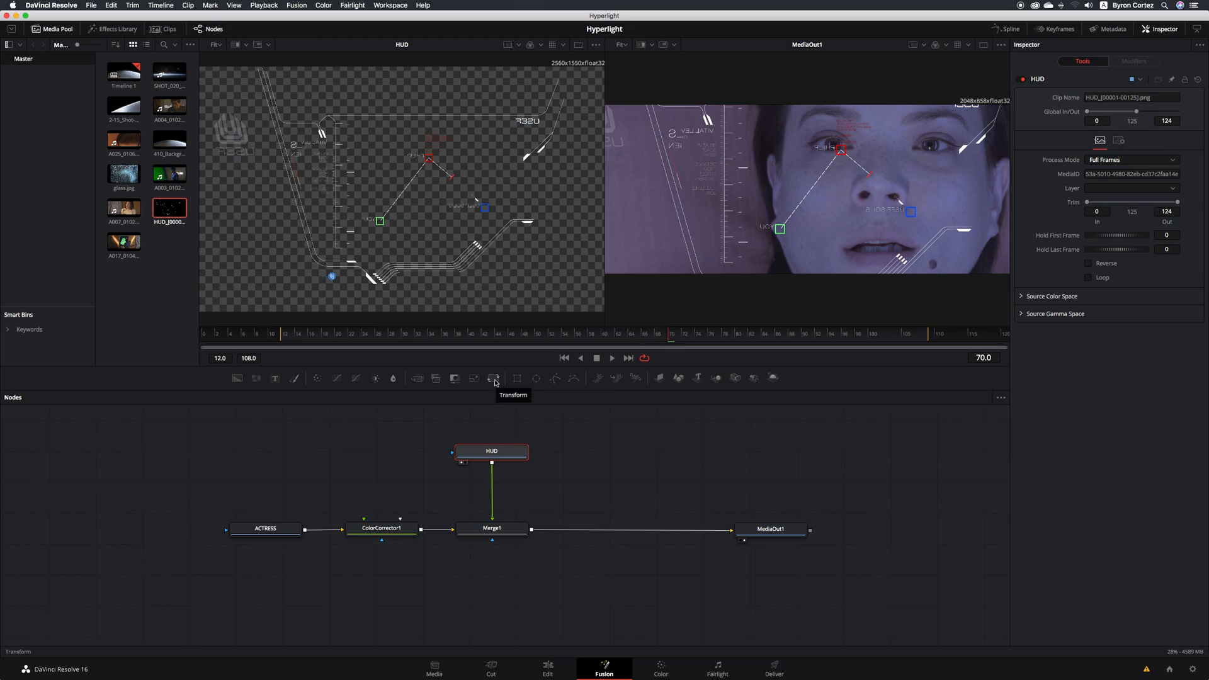
# Step: Add a Transform node, insert it on the connection between HUD and Merge1, and save the project
pyautogui.moveTo(495, 382); pyautogui.dragTo(602, 456)
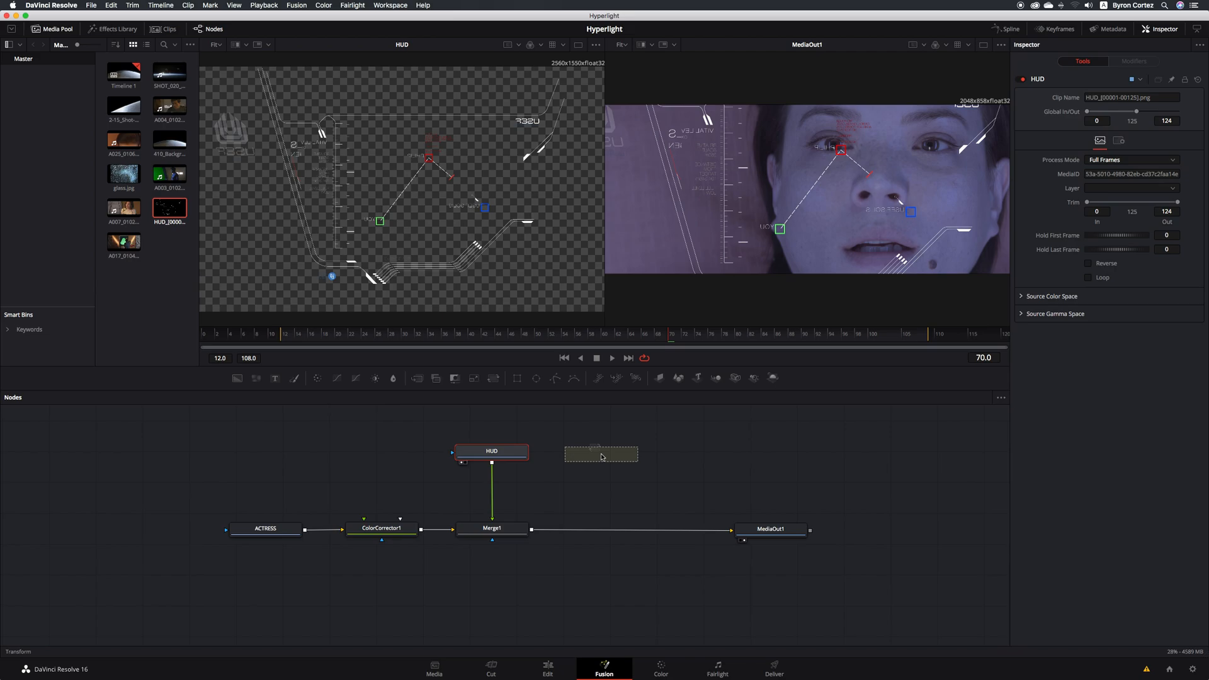
pyautogui.moveTo(601, 457); pyautogui.dragTo(594, 481)
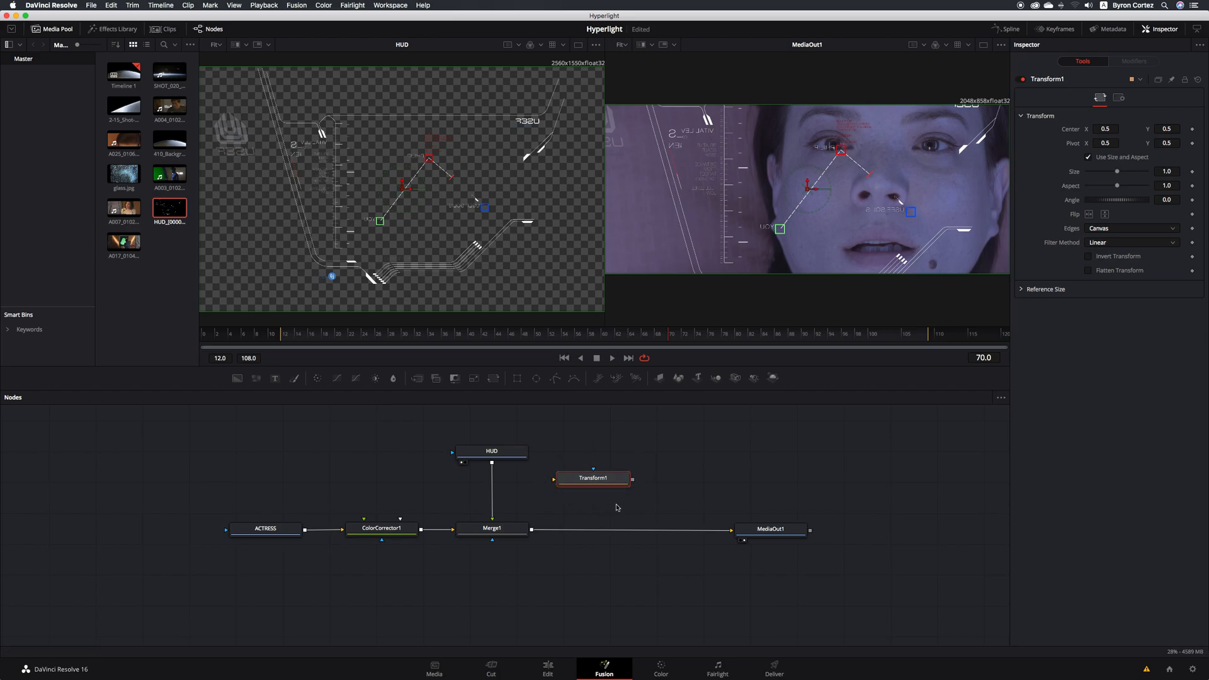
pyautogui.moveTo(617, 479)
pyautogui.mouseDown()
pyautogui.moveTo(488, 485)
pyautogui.moveTo(609, 485)
pyautogui.moveTo(594, 497)
pyautogui.moveTo(602, 555)
pyautogui.moveTo(610, 514)
pyautogui.moveTo(605, 555)
pyautogui.moveTo(604, 469)
pyautogui.mouseUp()
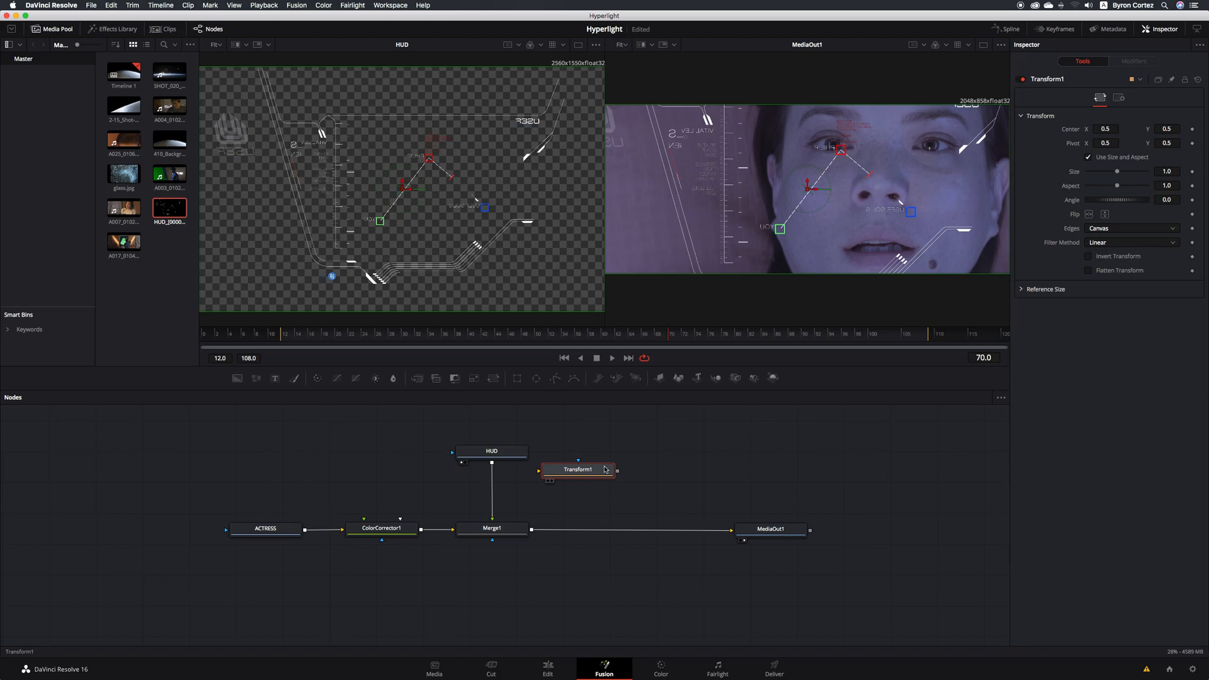
pyautogui.moveTo(605, 470); pyautogui.dragTo(492, 480)
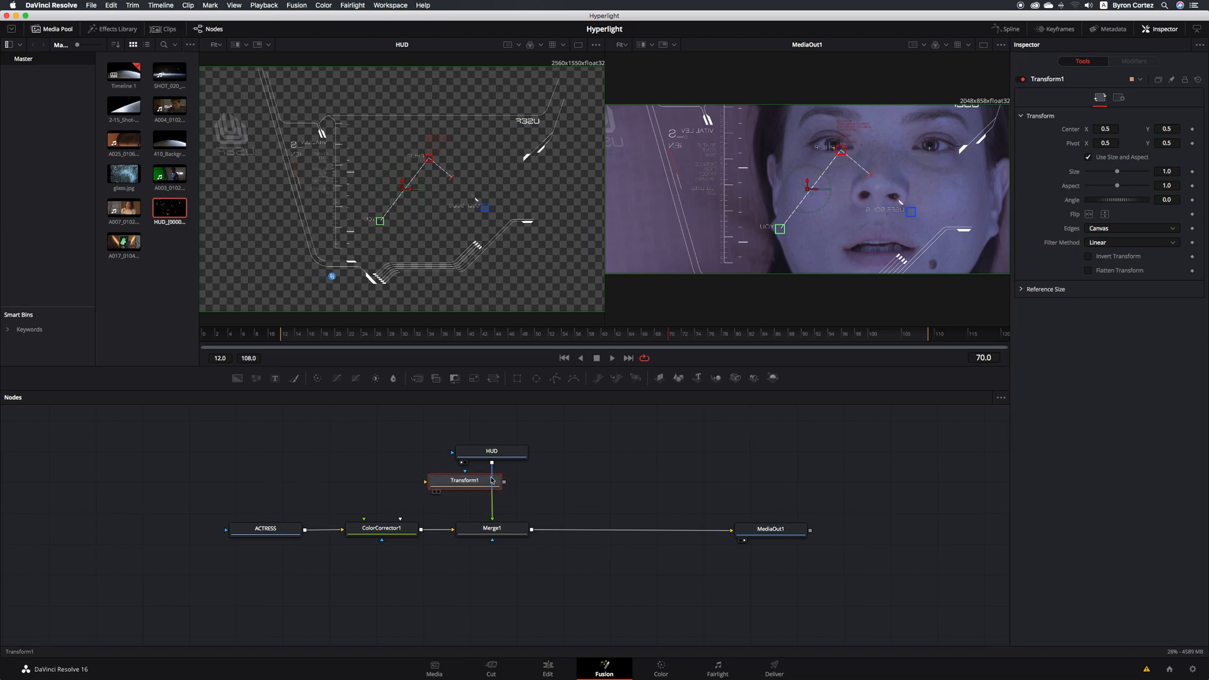
pyautogui.moveTo(493, 481); pyautogui.dragTo(509, 490)
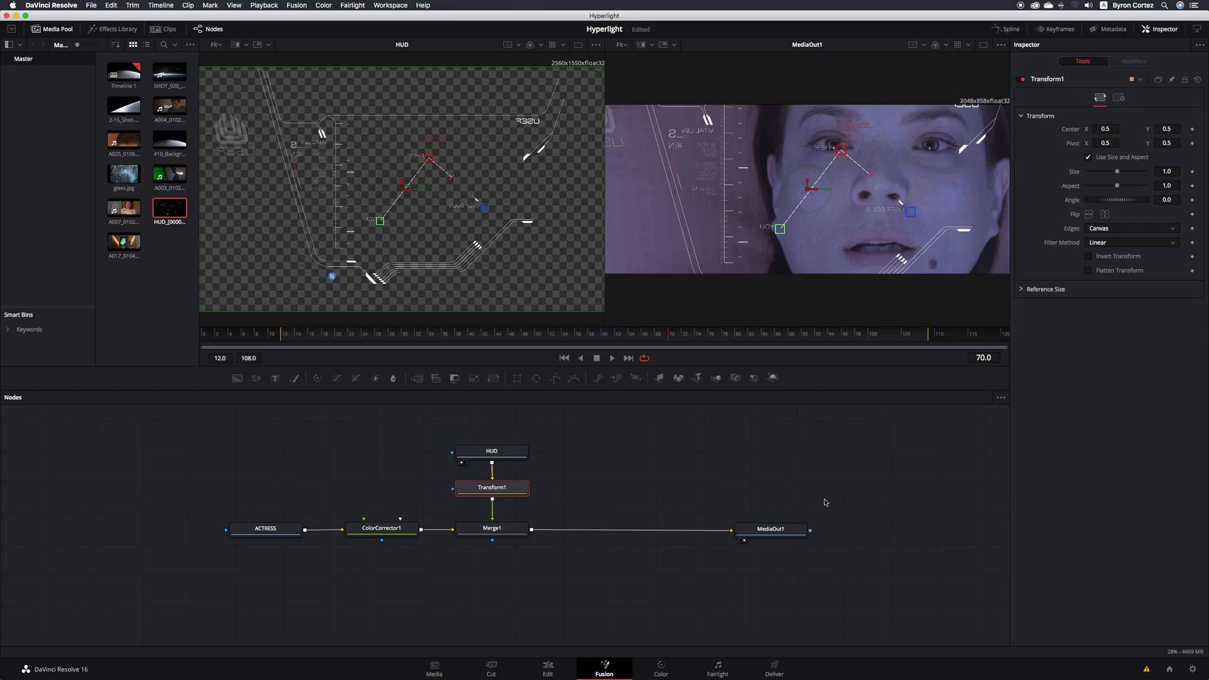
pyautogui.press('super+s')
# Step: Scale the HUD overlay to a Size of 0.66 and set its Center X to 0.437 in Transform1
pyautogui.moveTo(511, 489)
pyautogui.moveTo(1118, 173); pyautogui.dragTo(1110, 175)
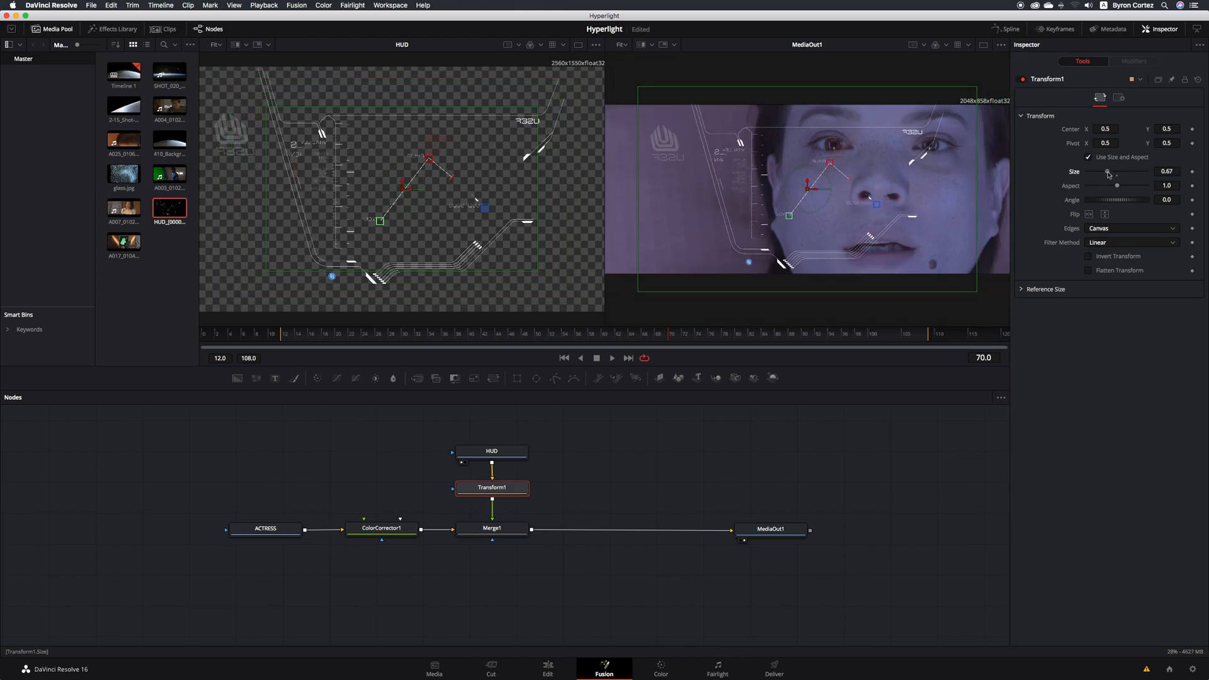
pyautogui.moveTo(1110, 175); pyautogui.dragTo(1109, 175)
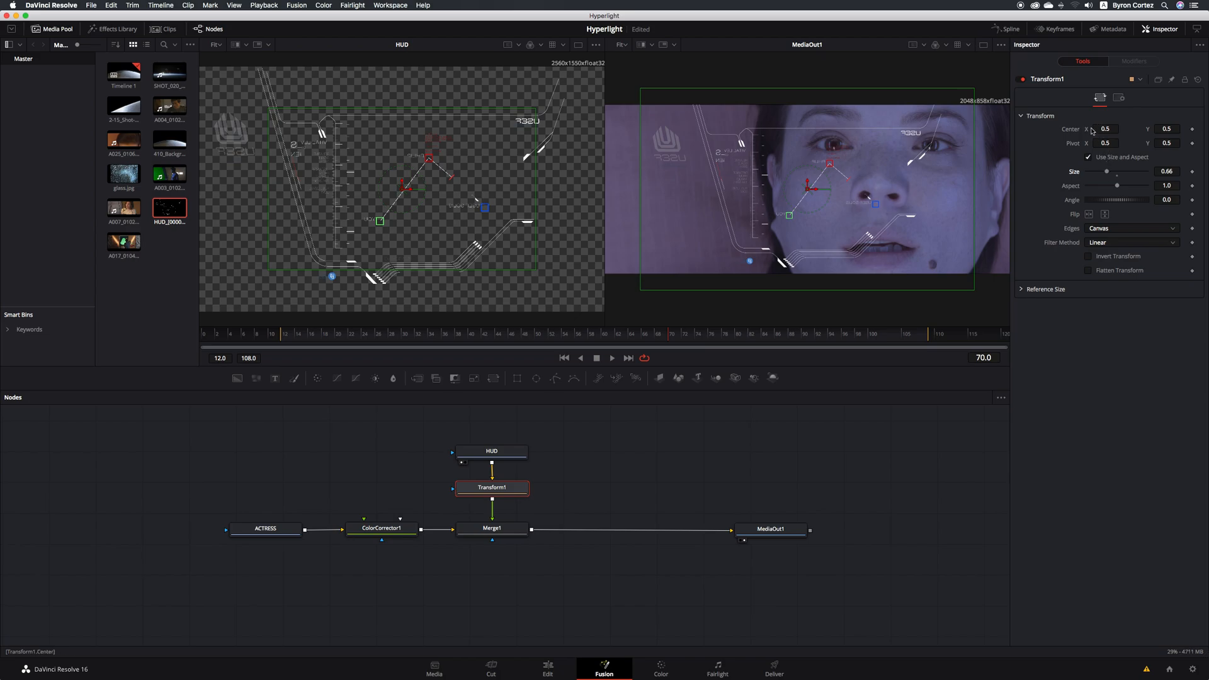
pyautogui.moveTo(1093, 130); pyautogui.dragTo(1070, 131)
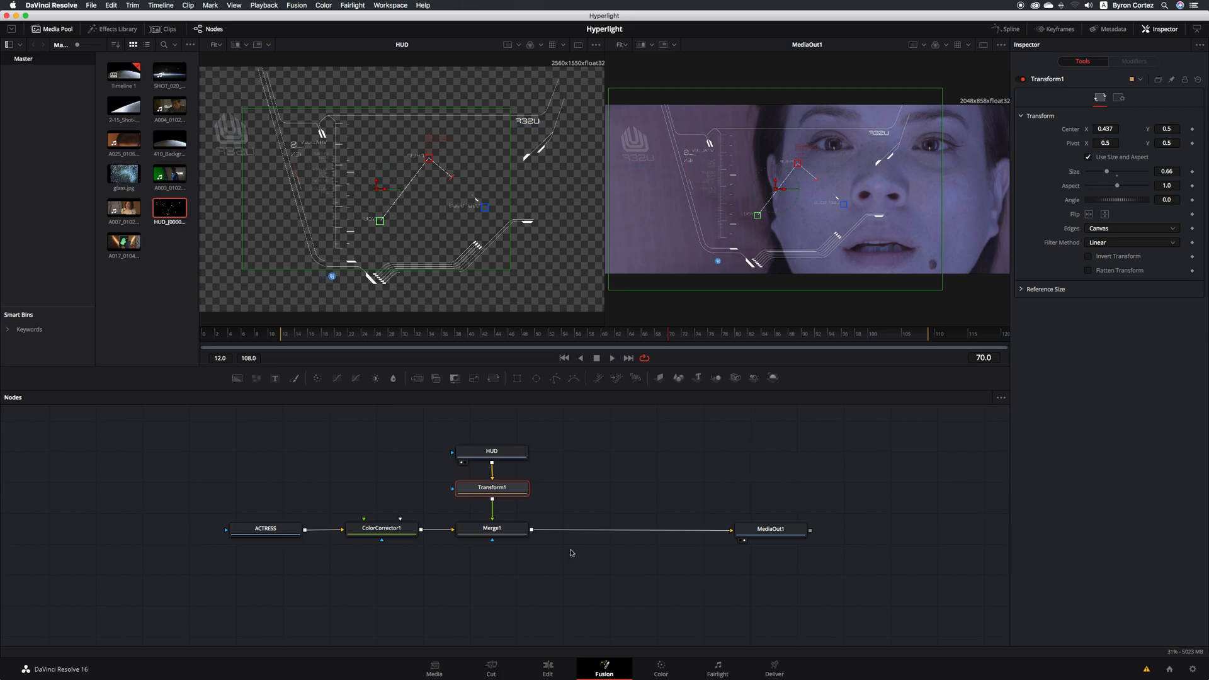
# Step: Add glass.jpg from the Media Pool beside the HUD node and rename its node GLASS
pyautogui.click(129, 178)
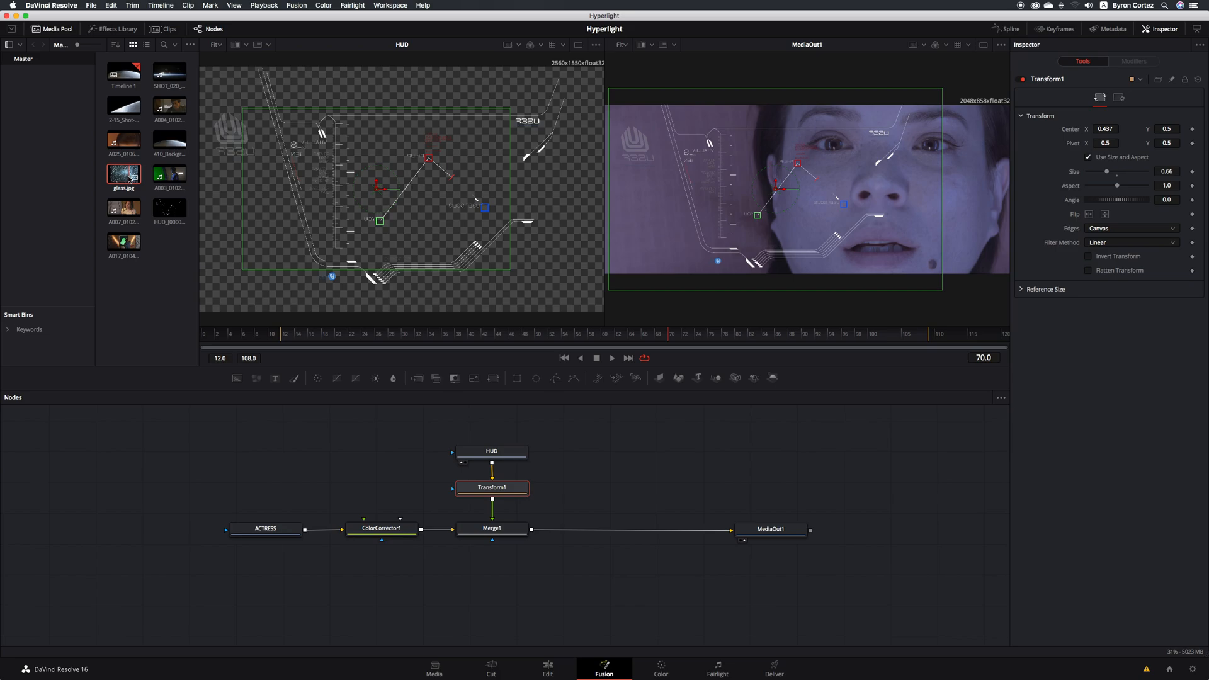
pyautogui.moveTo(121, 174); pyautogui.dragTo(605, 466)
pyautogui.rightClick(629, 463)
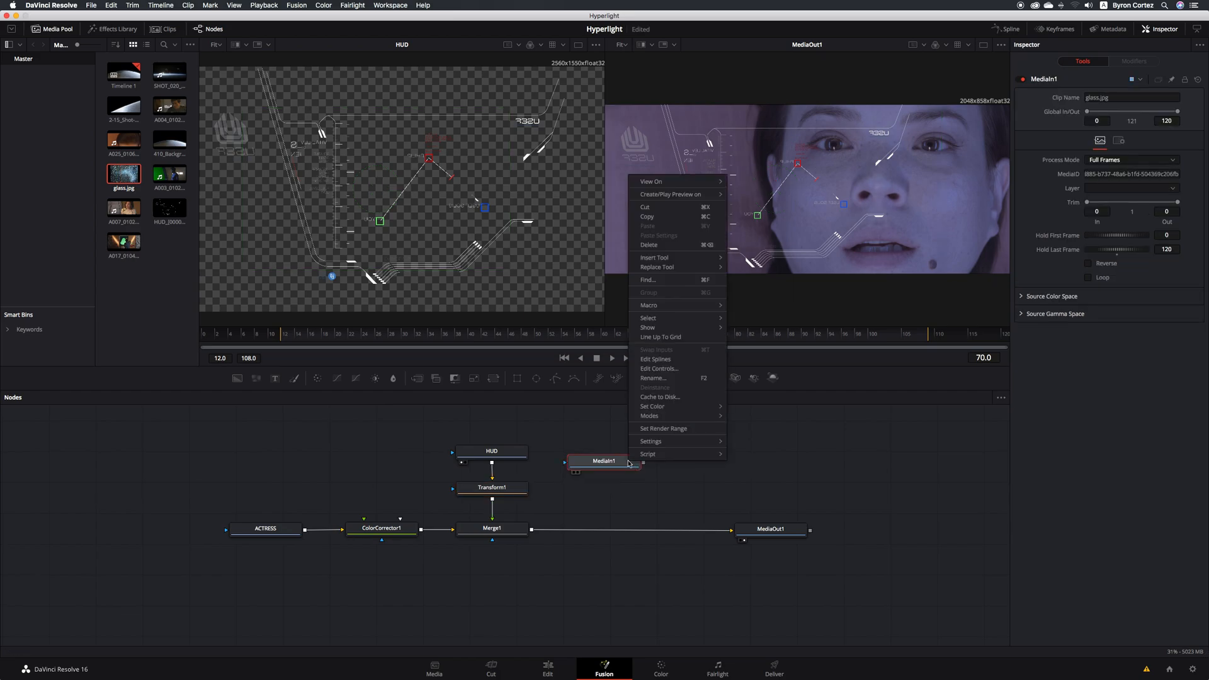
pyautogui.click(680, 379)
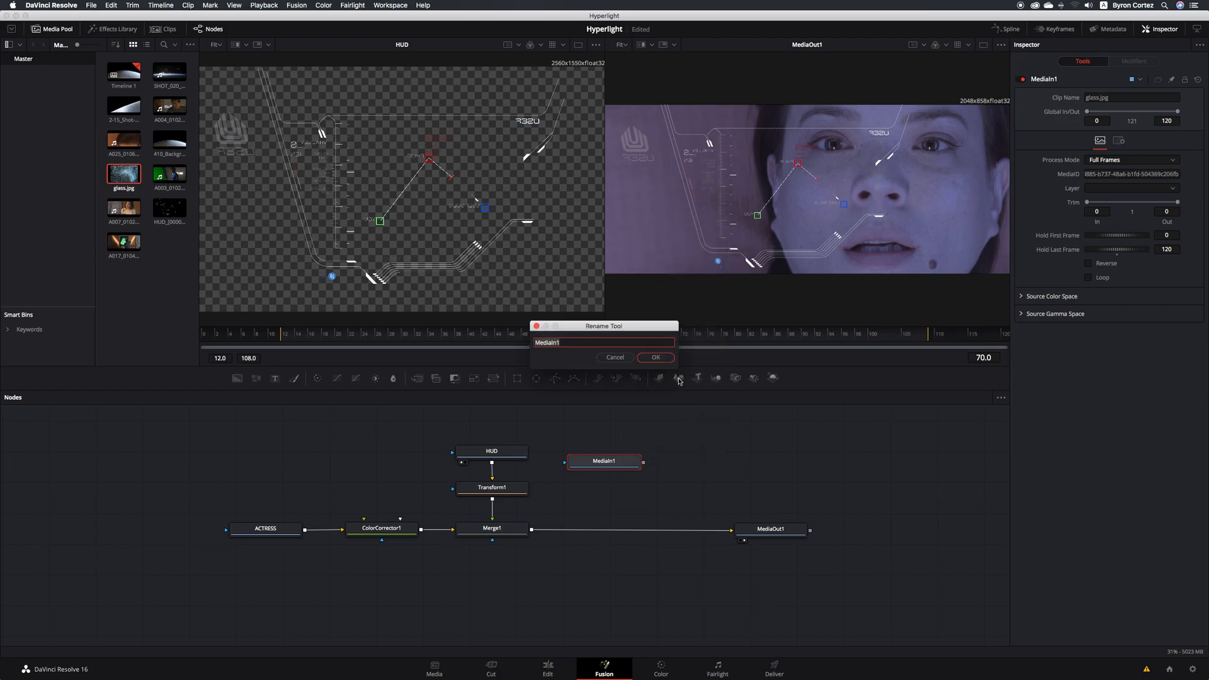
pyautogui.write('glass')
pyautogui.press('BackSpace')
pyautogui.press('BackSpace')
pyautogui.press('BackSpace')
pyautogui.press('BackSpace')
pyautogui.press('BackSpace')
pyautogui.write('GLASS')
pyautogui.click(665, 357)
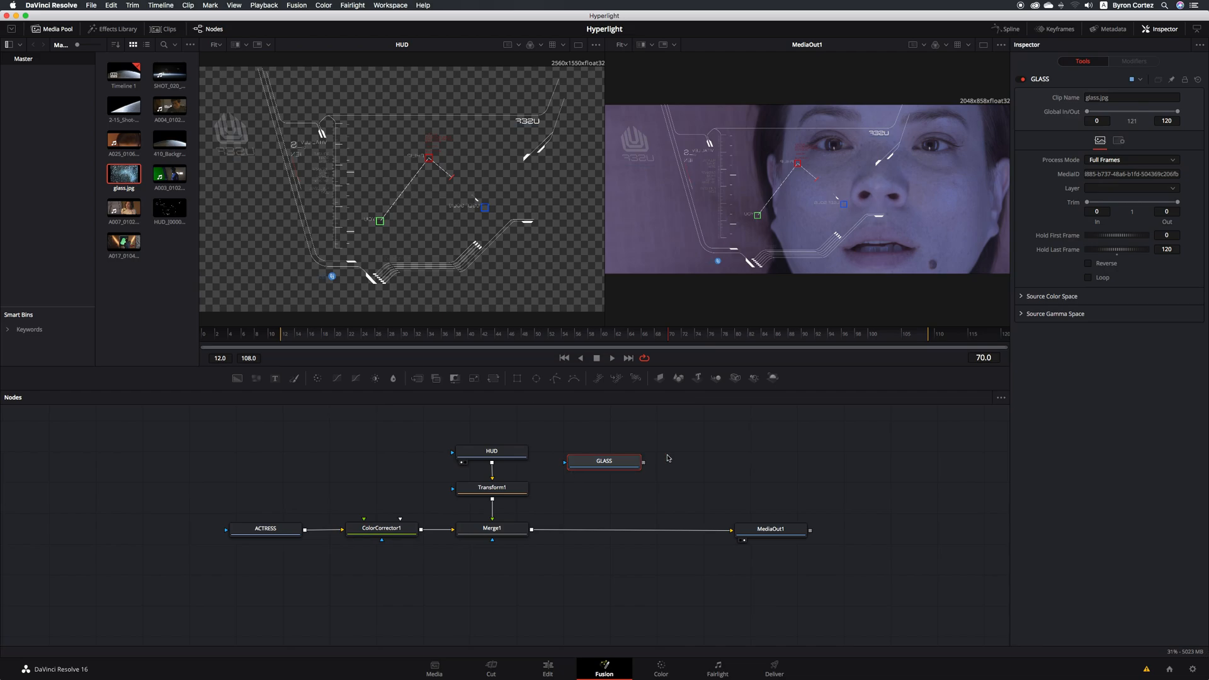
# Step: Add a Merge node after Merge1, connect GLASS to it as foreground, and align GLASS above it, viewing GLASS in the left viewer
pyautogui.press('1')
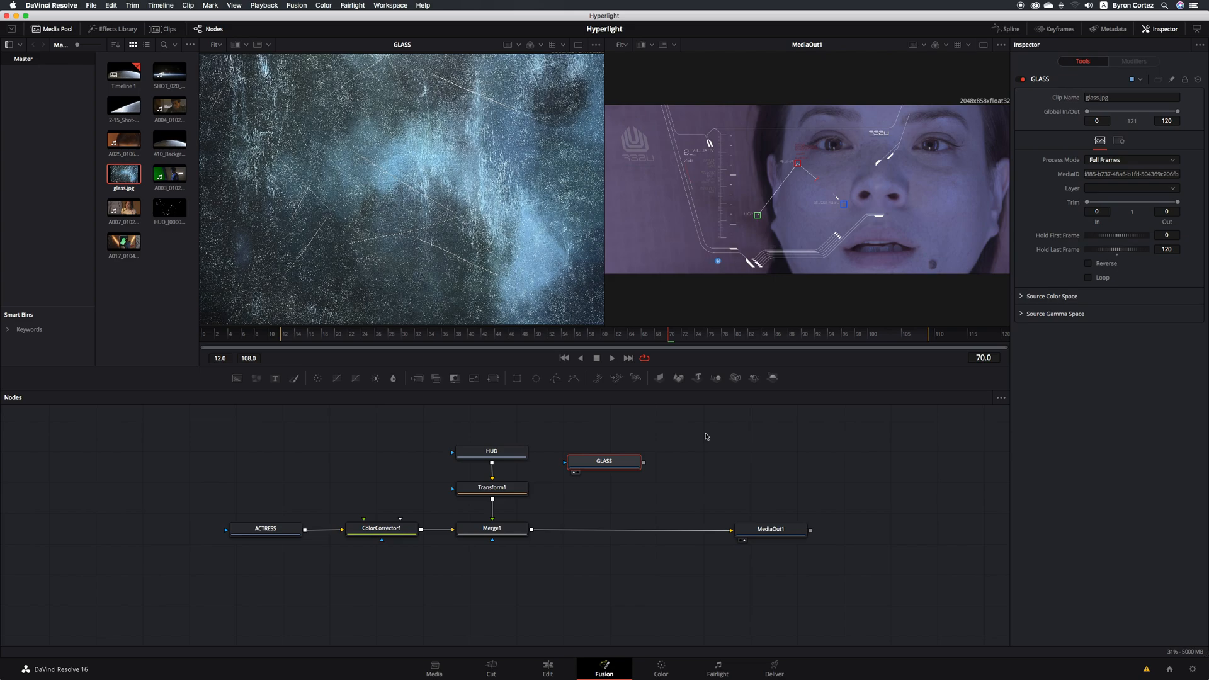
pyautogui.click(516, 529)
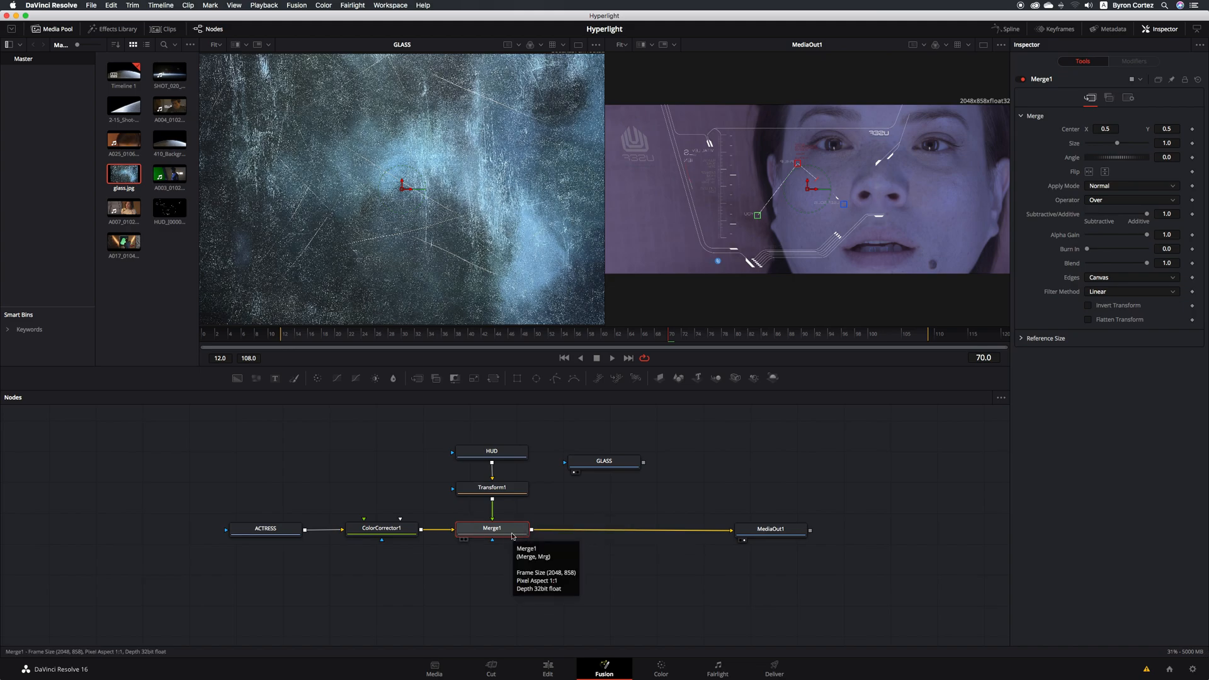
pyautogui.click(419, 379)
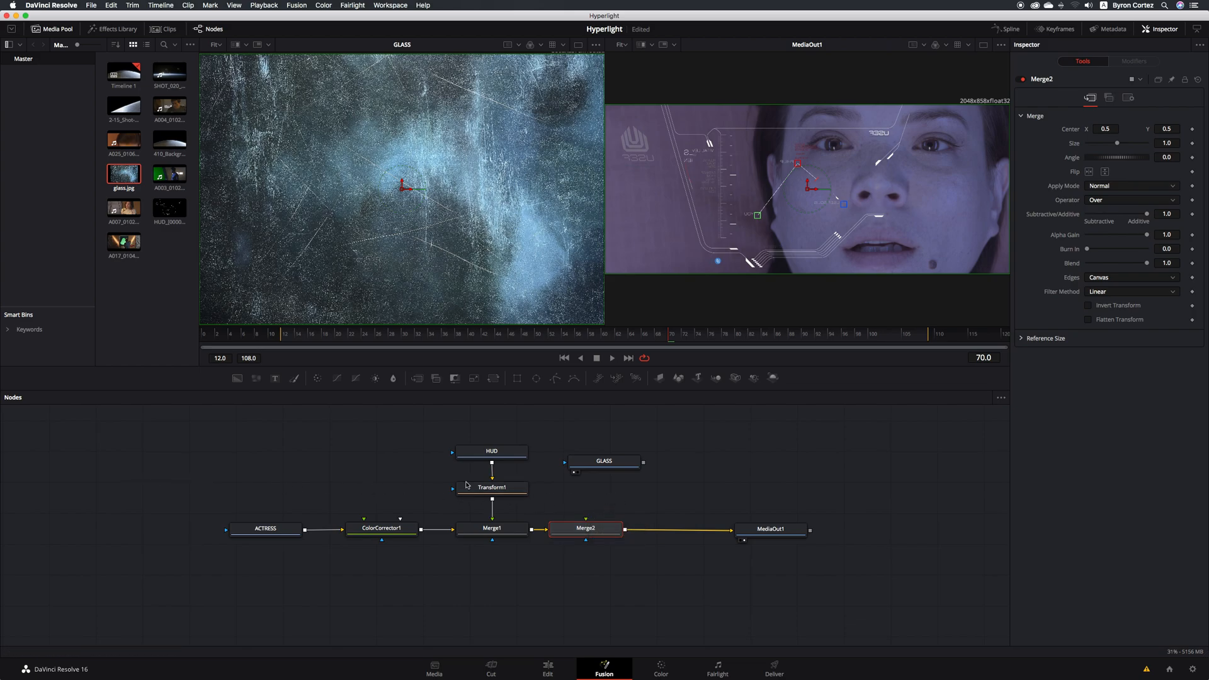
pyautogui.moveTo(644, 464); pyautogui.dragTo(586, 520)
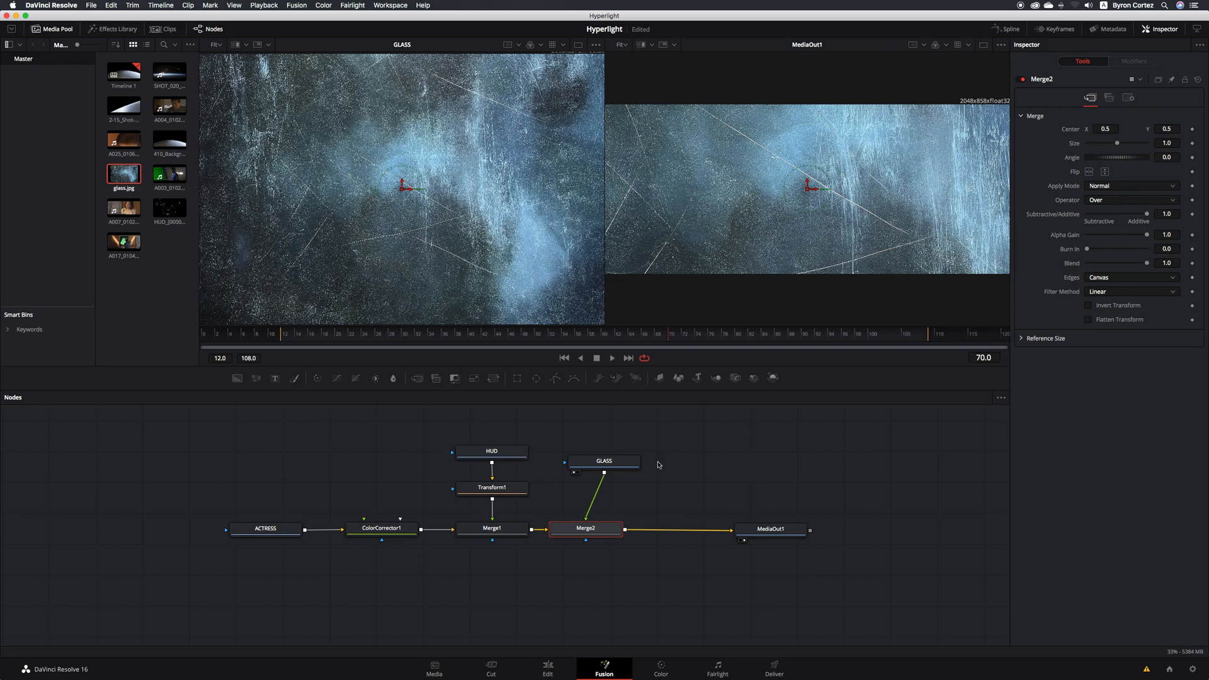
pyautogui.press('super+s')
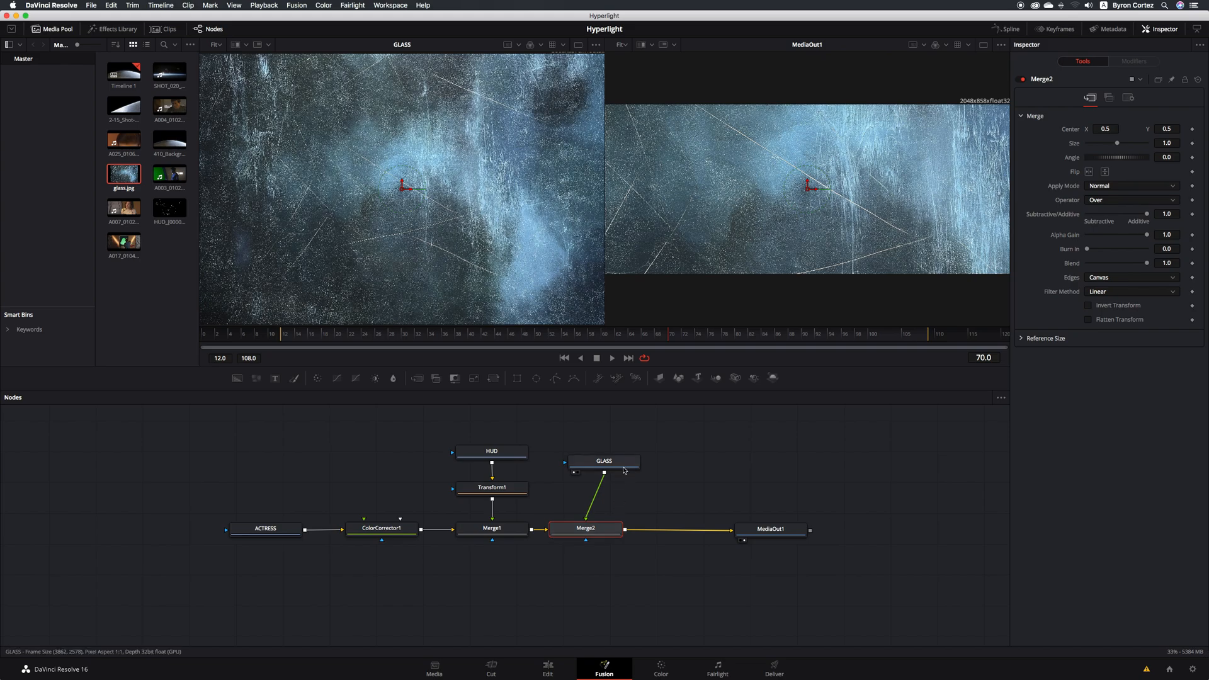
pyautogui.moveTo(625, 466)
pyautogui.mouseDown()
pyautogui.moveTo(597, 456)
pyautogui.moveTo(609, 455)
pyautogui.mouseUp()
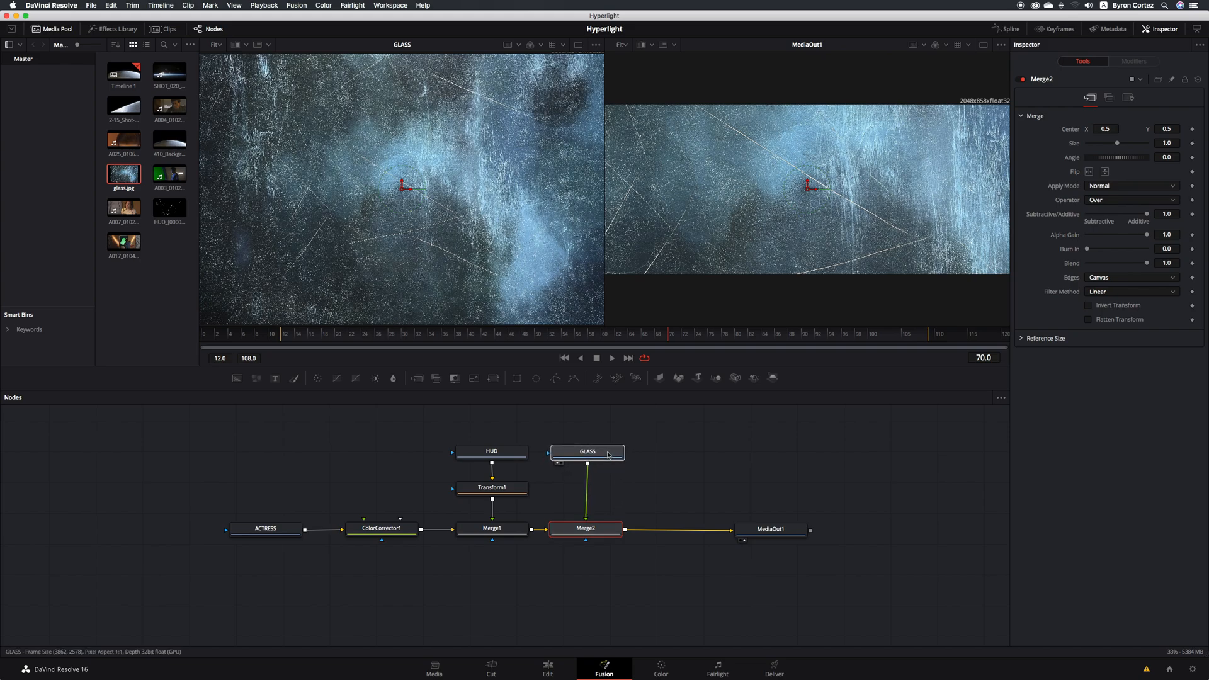
# Step: Set Merge2's Apply Mode to Overlay and its Blend to 0.26, saving the project
pyautogui.click(613, 531)
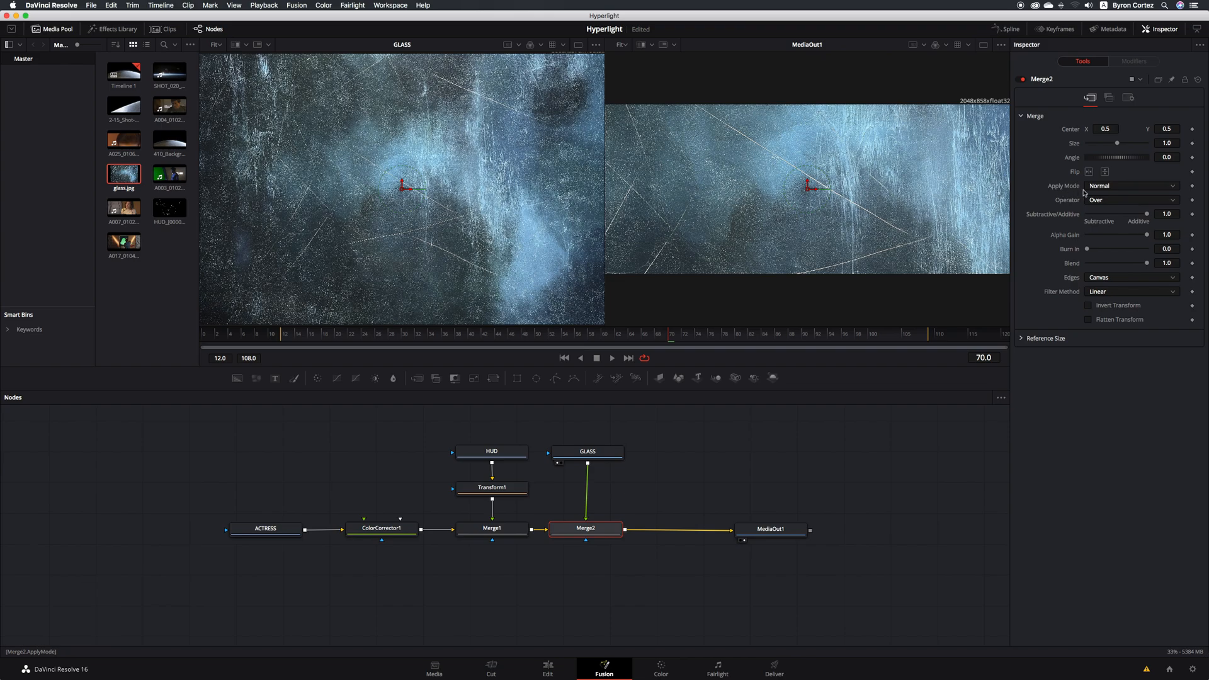
pyautogui.click(1173, 187)
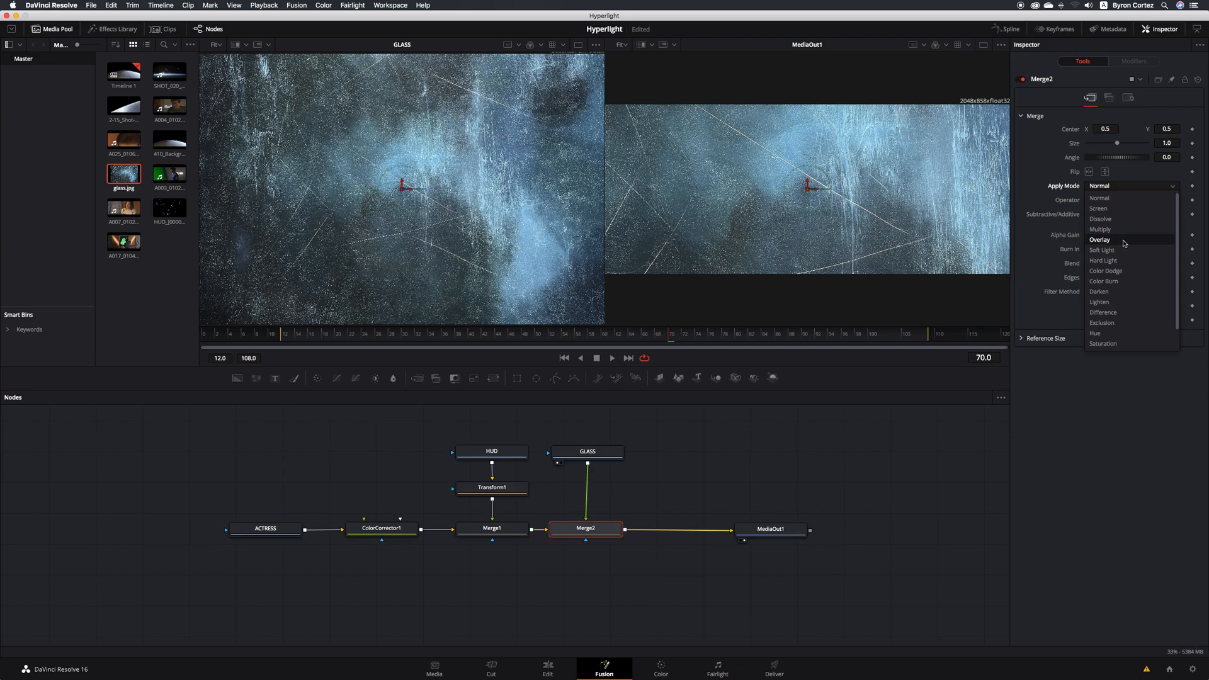
pyautogui.click(1103, 240)
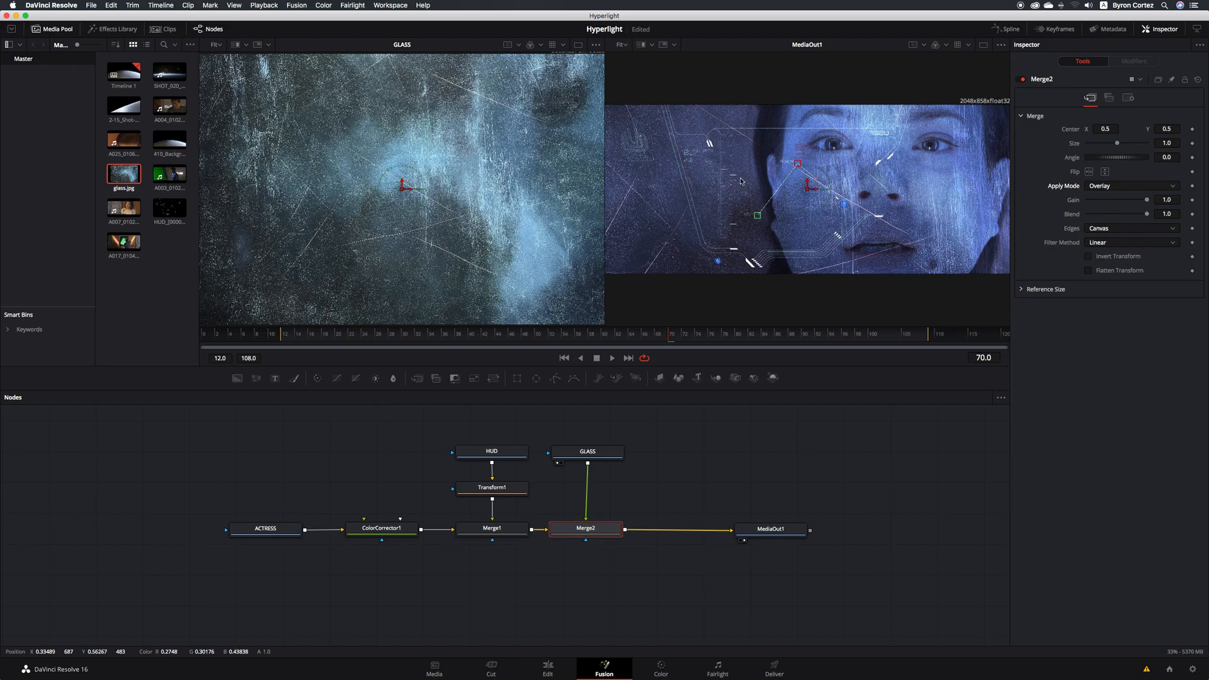
pyautogui.press('super+s')
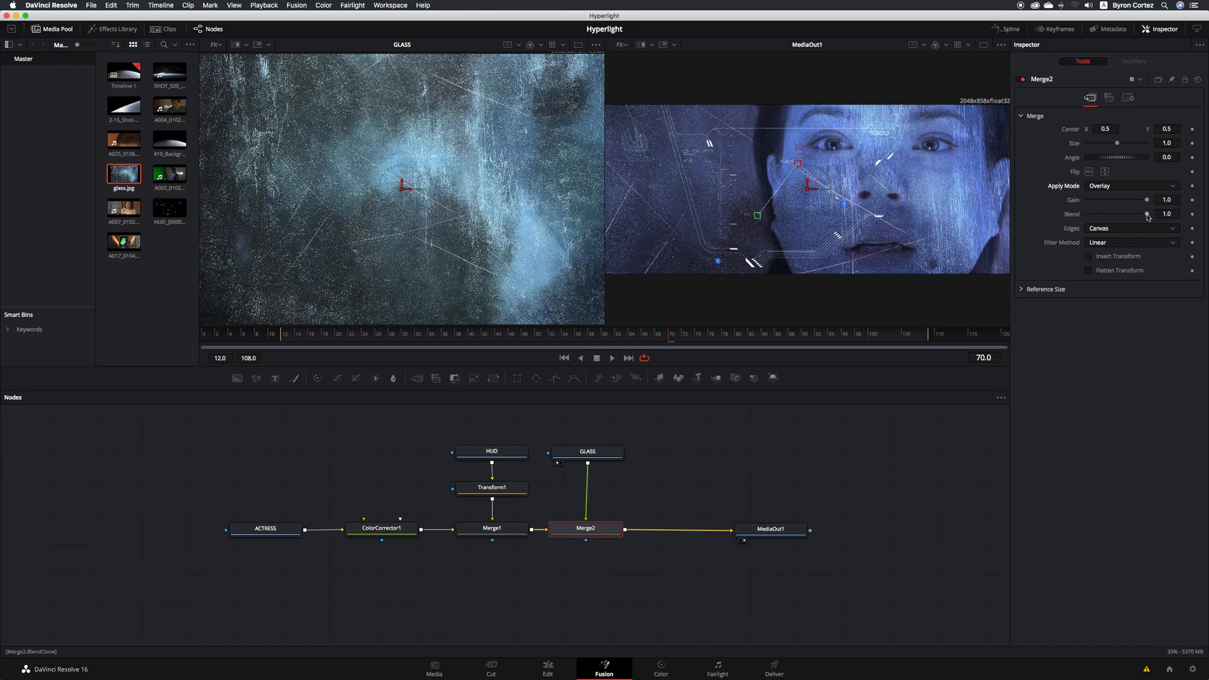
pyautogui.moveTo(1147, 217); pyautogui.dragTo(1103, 218)
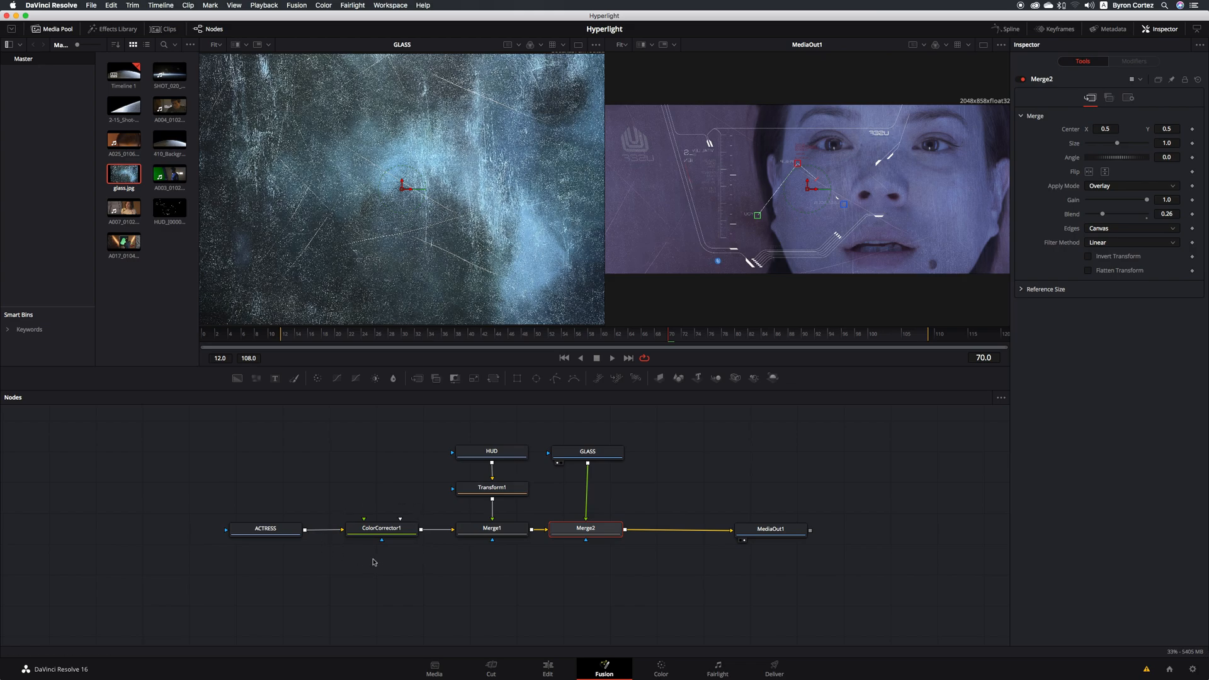
# Step: Make room before Merge1, insert a BrightnessContrast node after ColorCorrector1, and set its Gamma to 0.66
pyautogui.moveTo(199, 478); pyautogui.dragTo(299, 529)
pyautogui.click(337, 502)
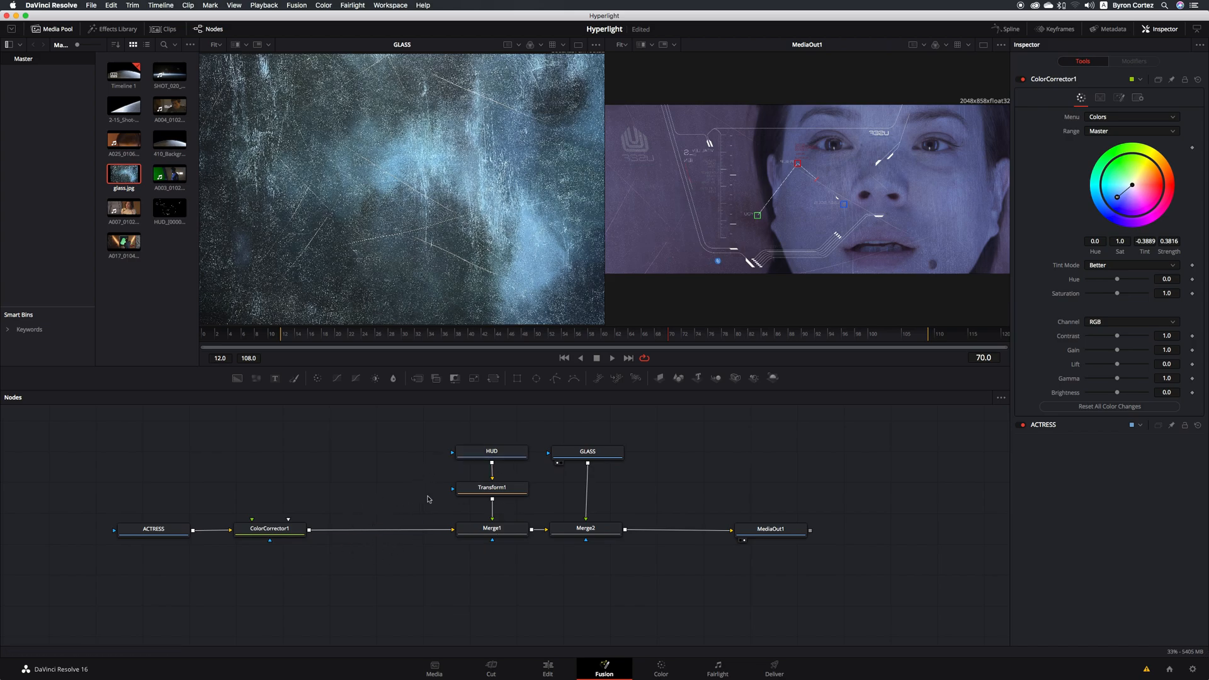
pyautogui.click(294, 533)
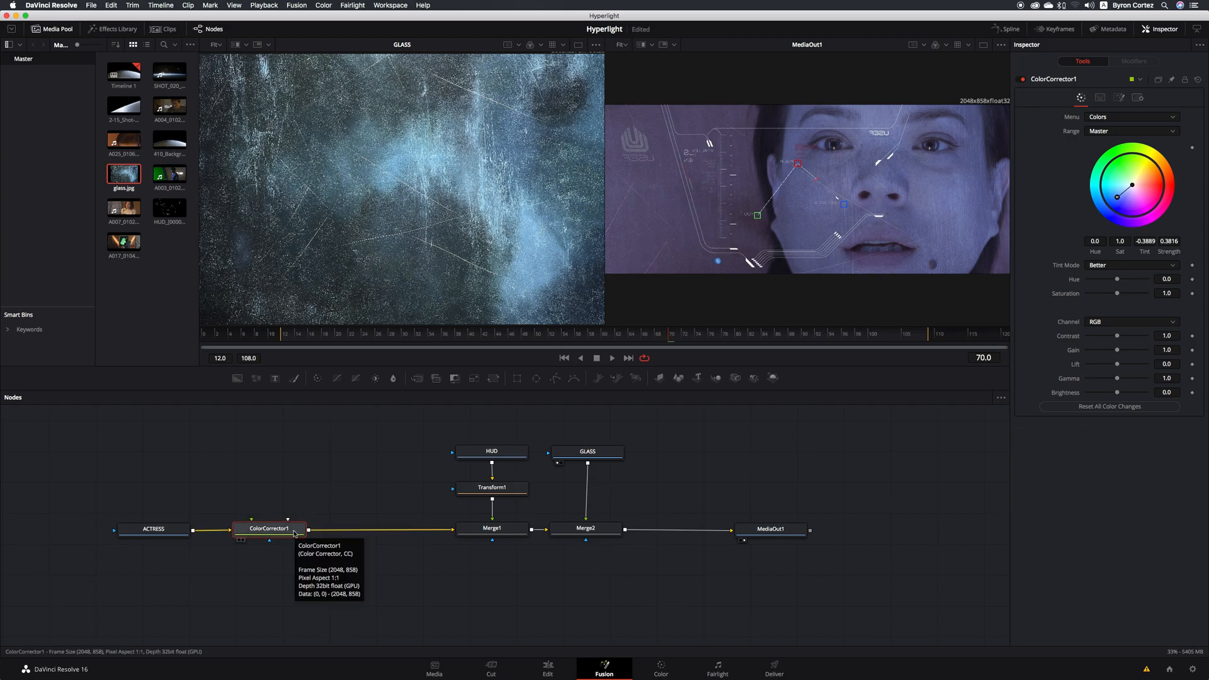
pyautogui.click(376, 379)
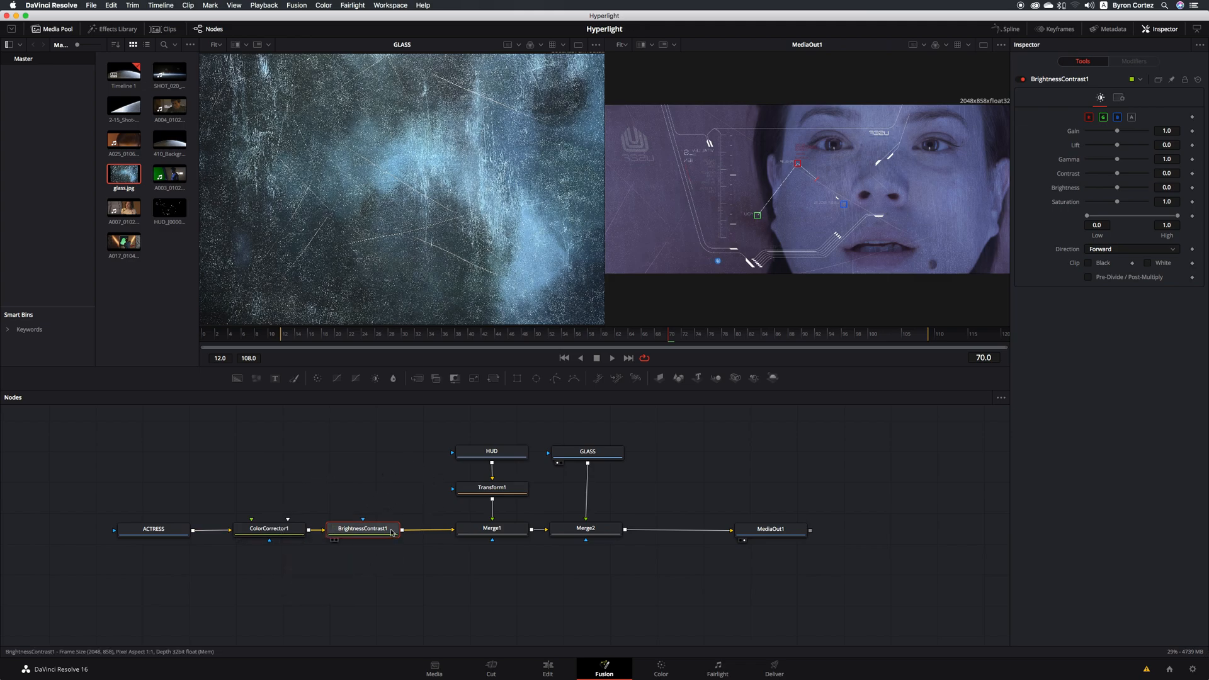
pyautogui.moveTo(391, 533)
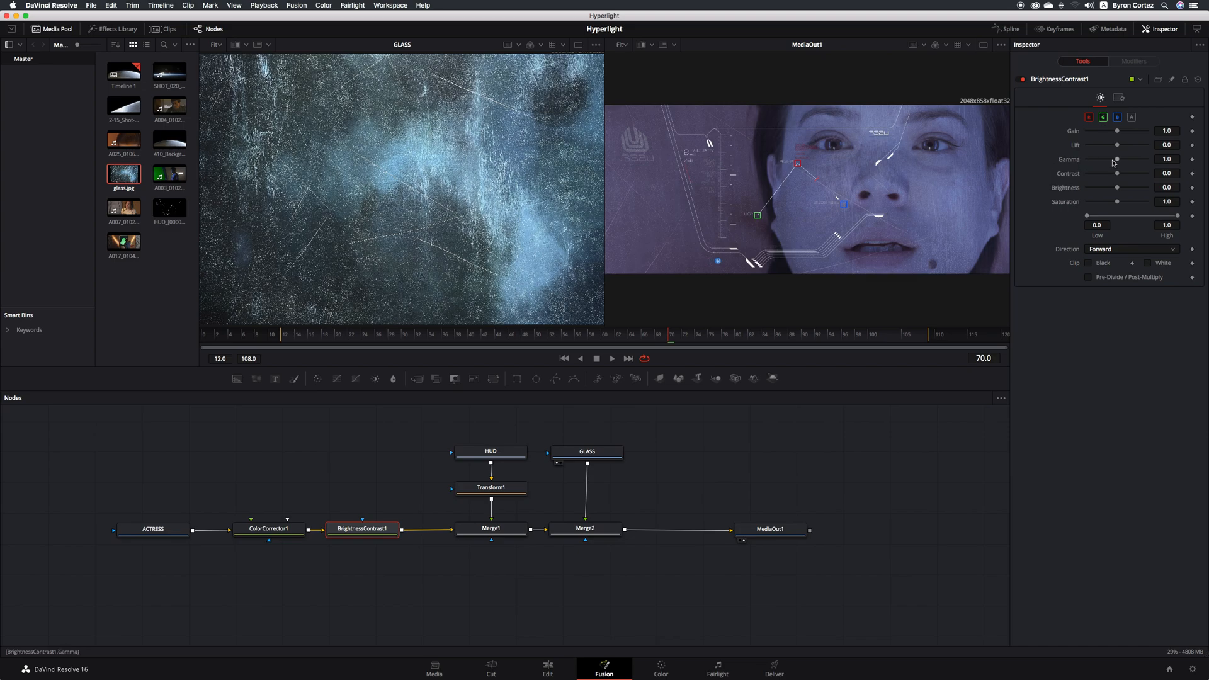
pyautogui.moveTo(1118, 162); pyautogui.dragTo(1107, 162)
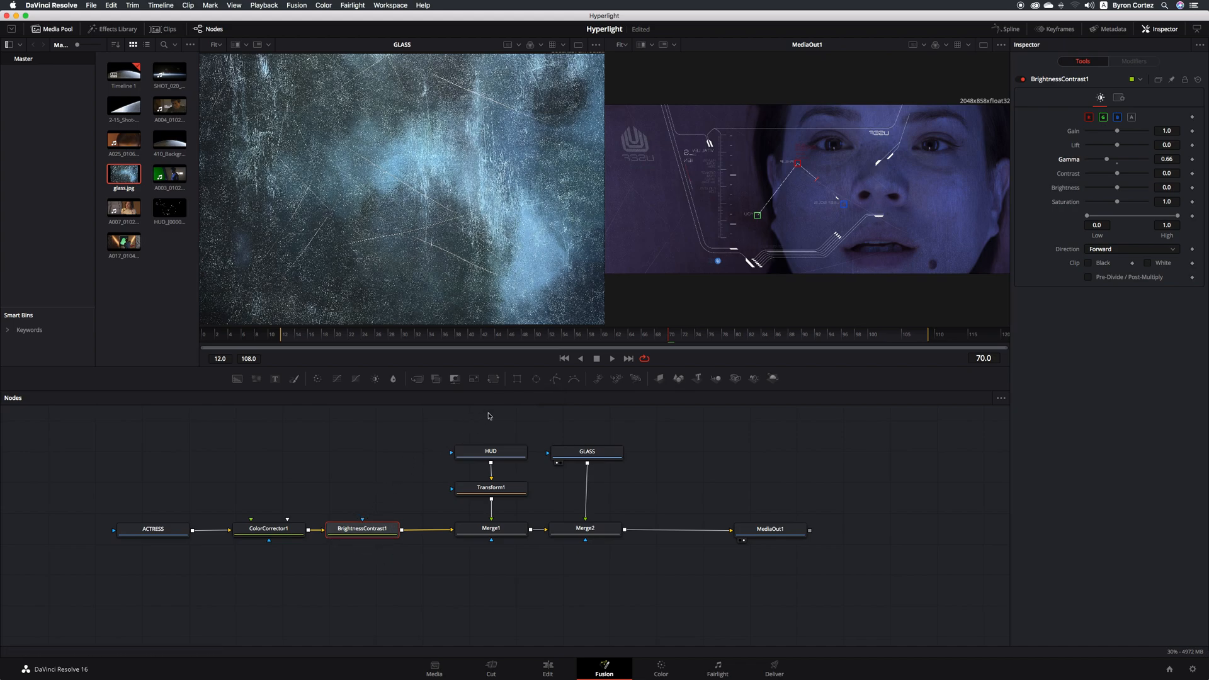
# Step: Mask BrightnessContrast1 with an Ellipse at Center X of about 0.591, Width 0.803 and Soft Edge 0.1575, keeping the Fast Gaussian filter
pyautogui.click(537, 380)
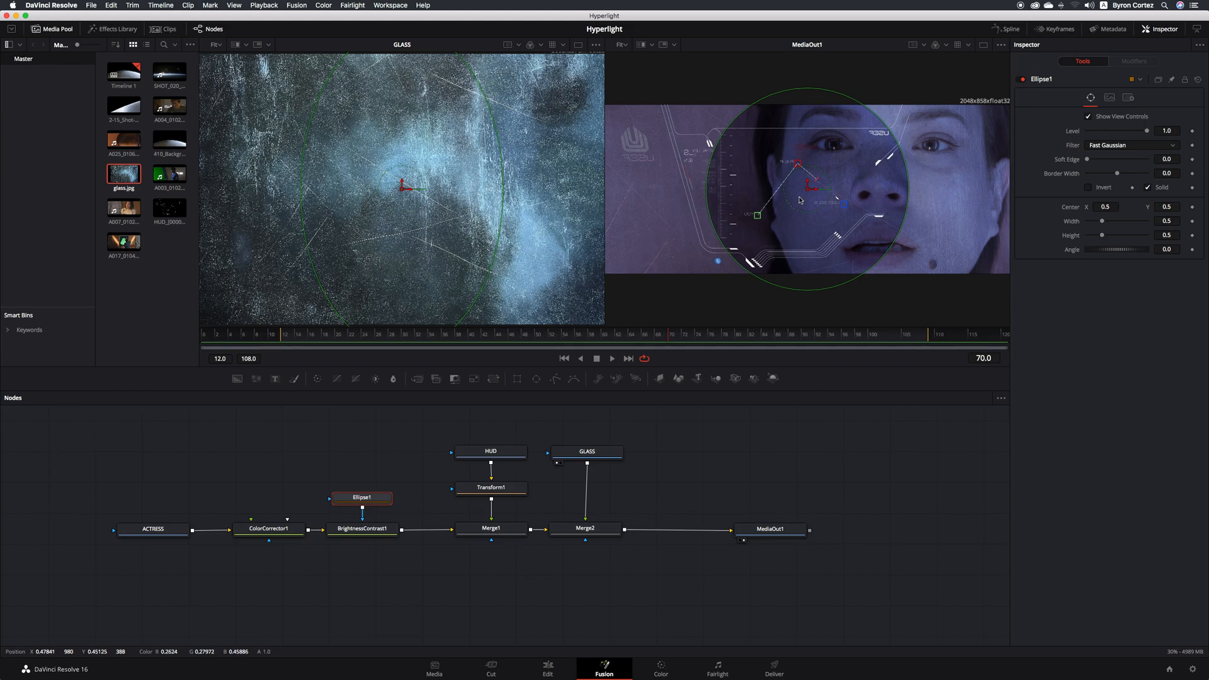
pyautogui.moveTo(817, 193); pyautogui.dragTo(854, 193)
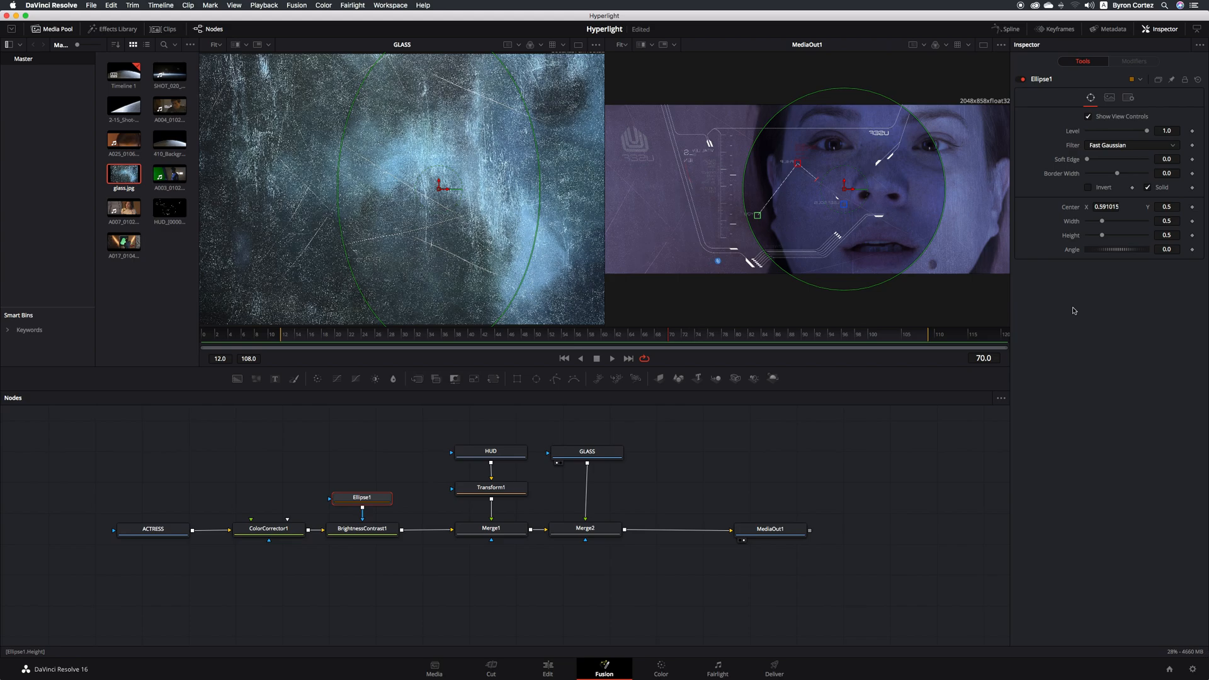
pyautogui.moveTo(1102, 221); pyautogui.dragTo(1111, 225)
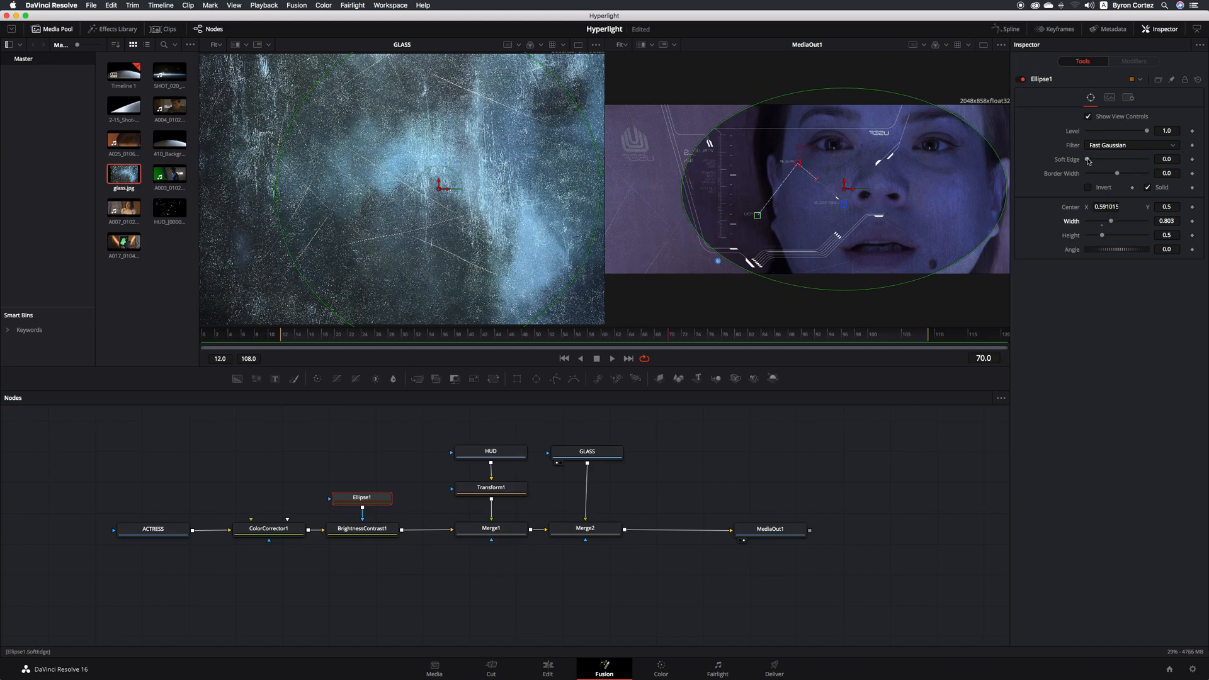
pyautogui.moveTo(1087, 159); pyautogui.dragTo(1134, 162)
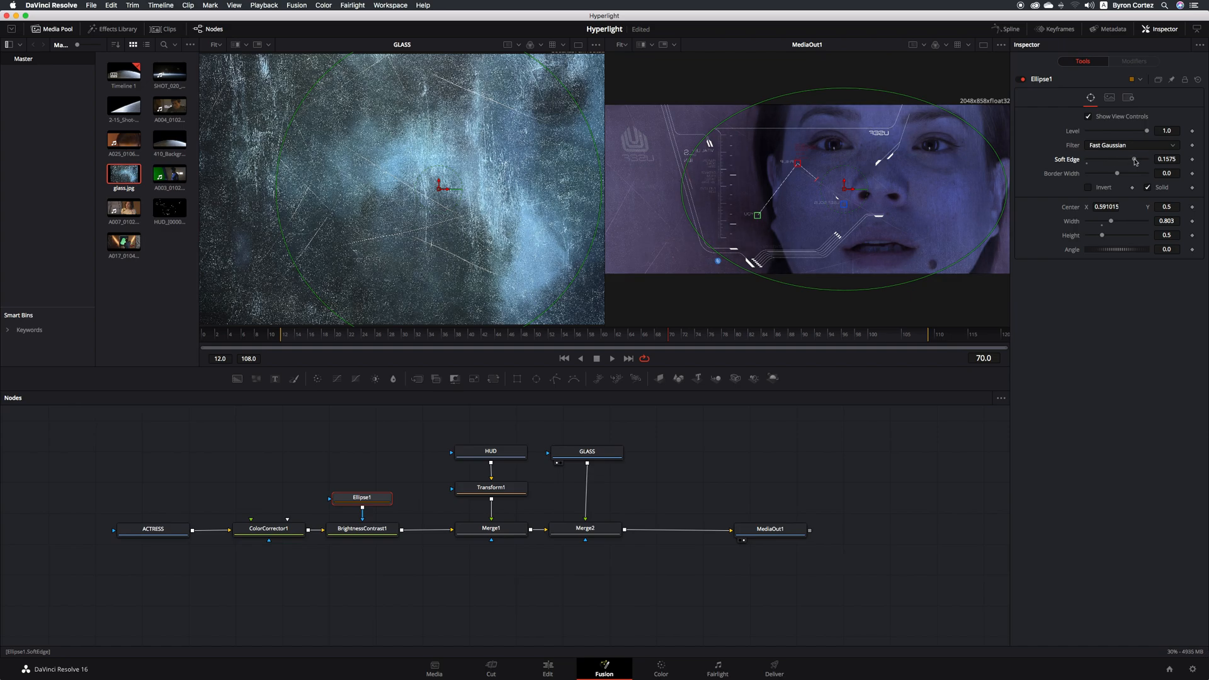
pyautogui.click(1165, 148)
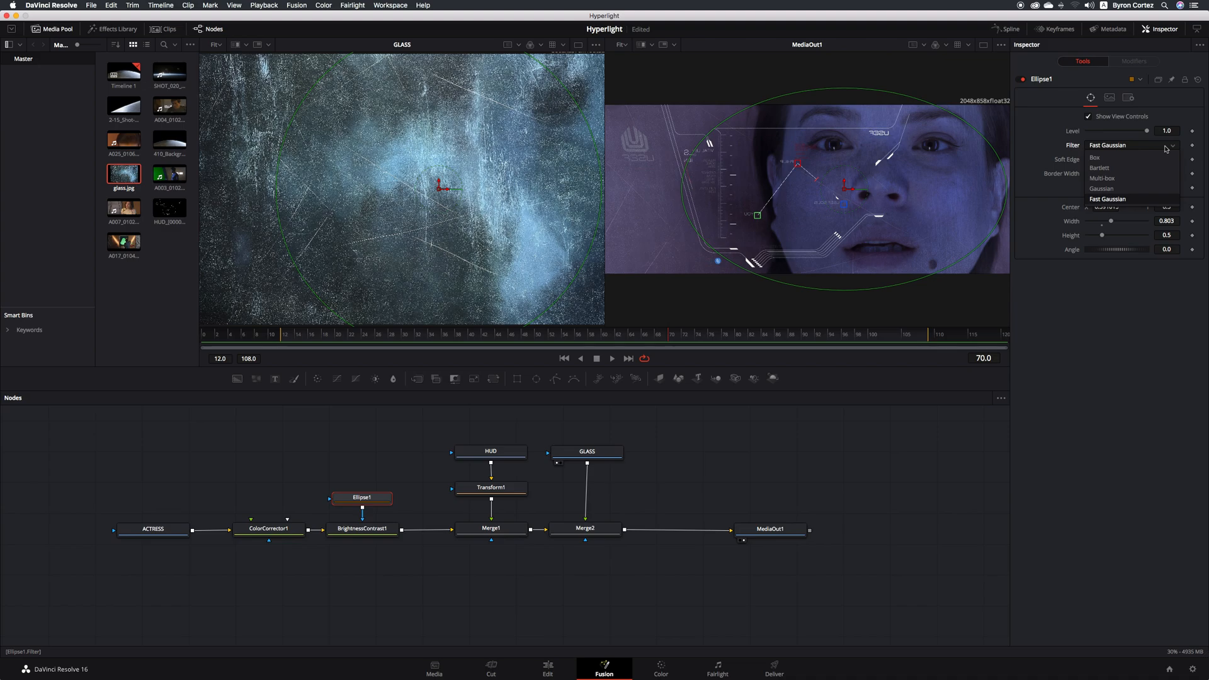
pyautogui.click(1073, 148)
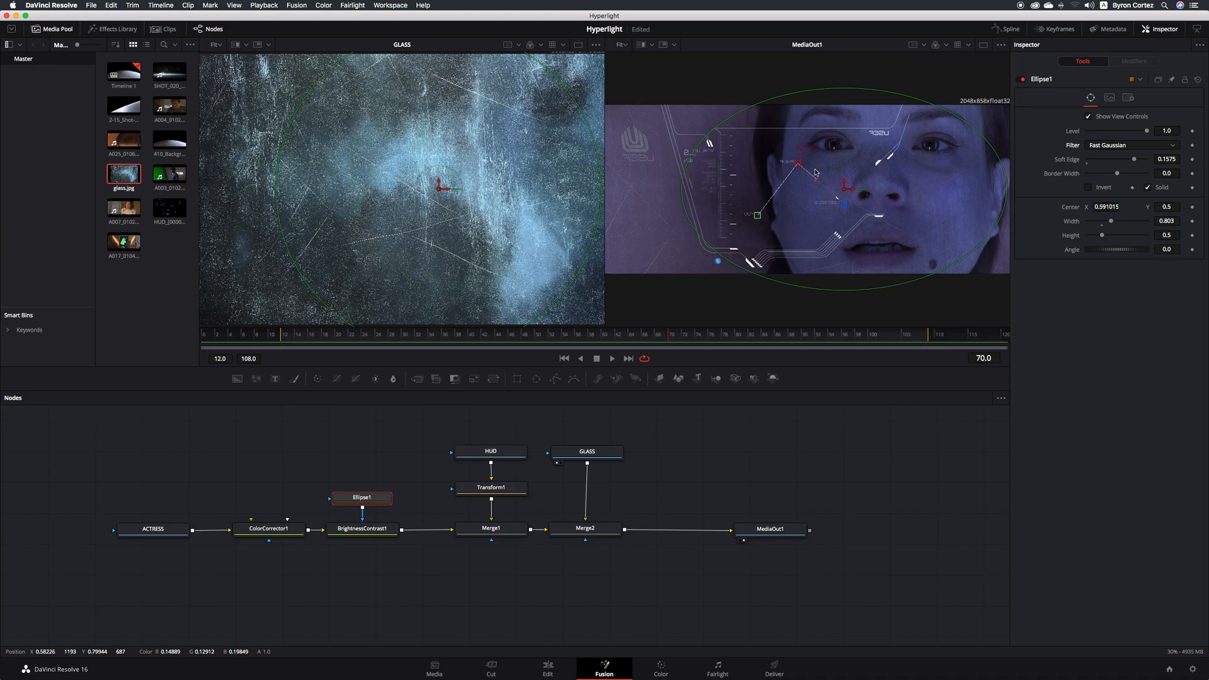
# Step: Invert the Ellipse1 mask and save the project
pyautogui.press('super+s')
pyautogui.click(1089, 188)
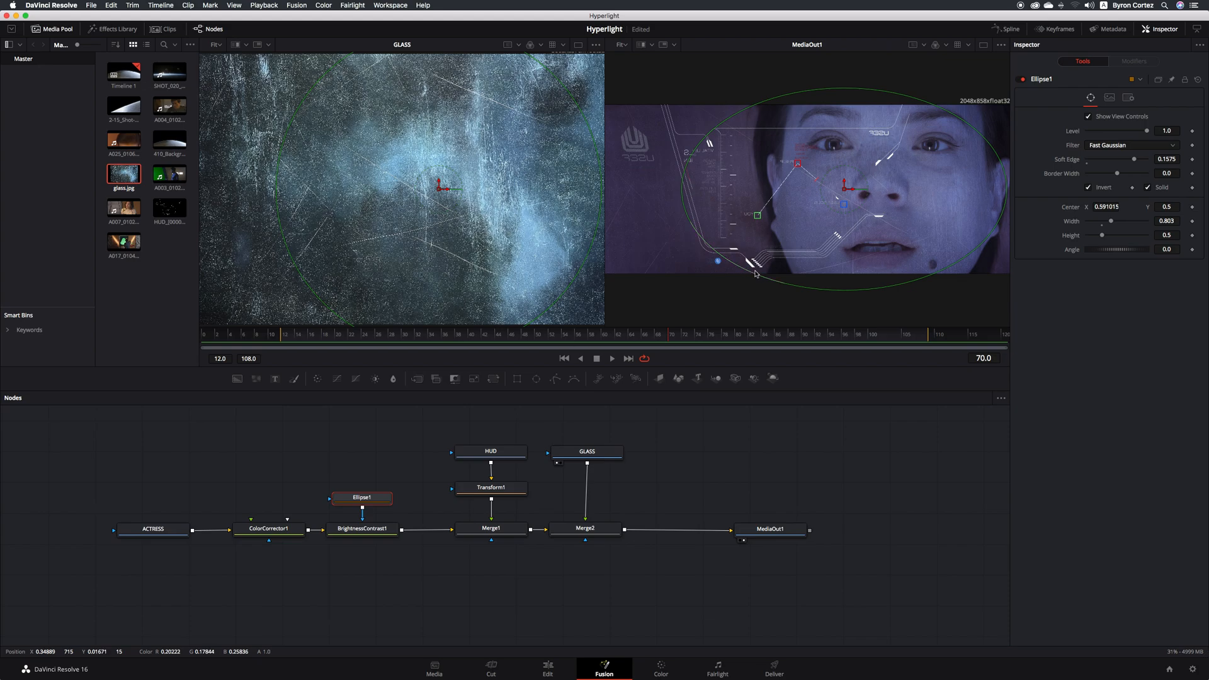
pyautogui.press('super+s')
# Step: Insert a Soft Glow effect from the Blur tools between the HUD and Transform1 nodes
pyautogui.click(508, 454)
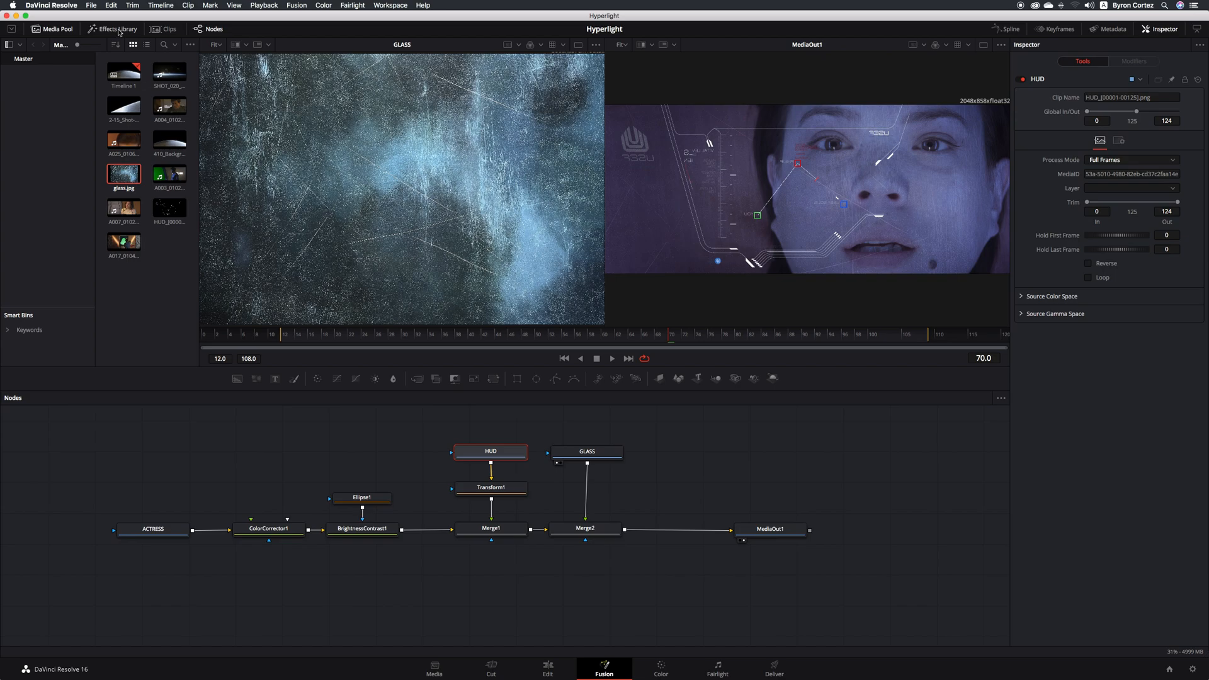
pyautogui.click(119, 30)
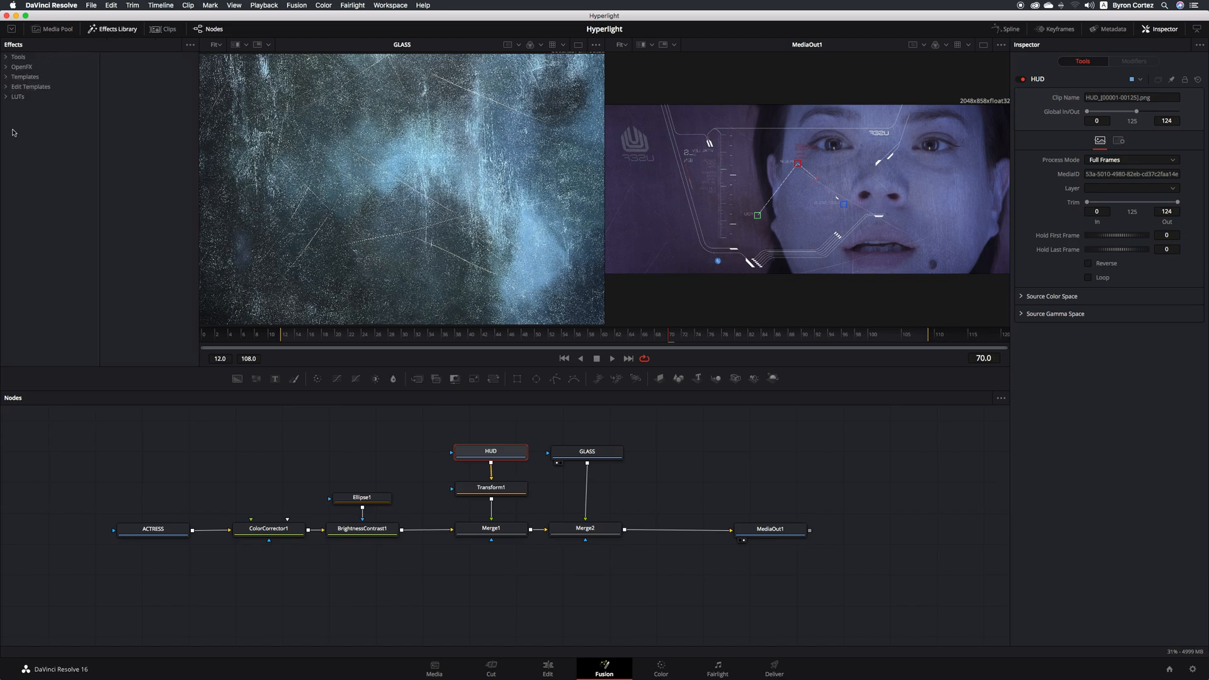
pyautogui.click(7, 58)
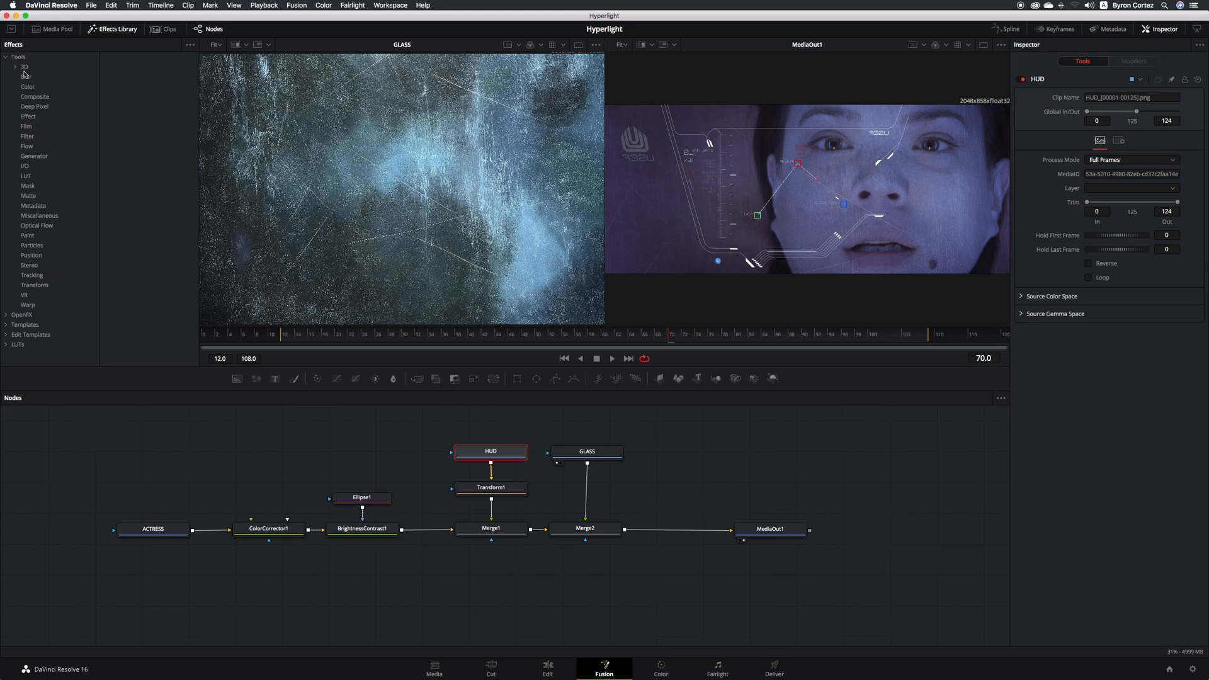
pyautogui.click(27, 78)
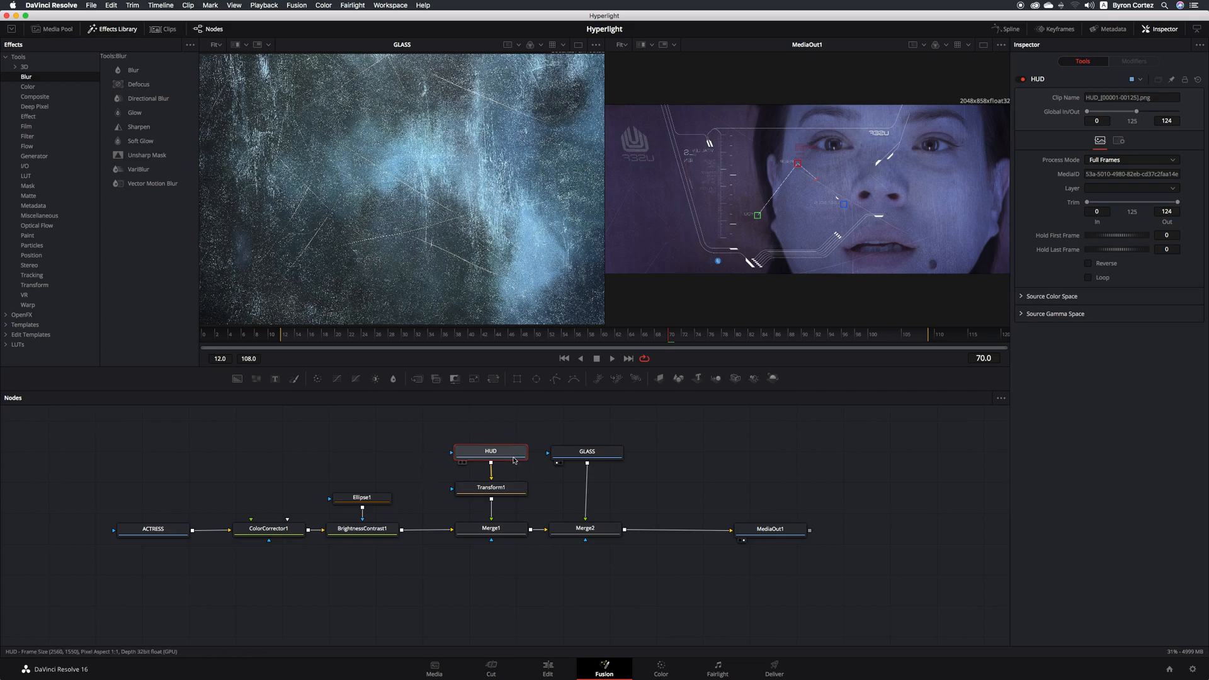
pyautogui.click(149, 143)
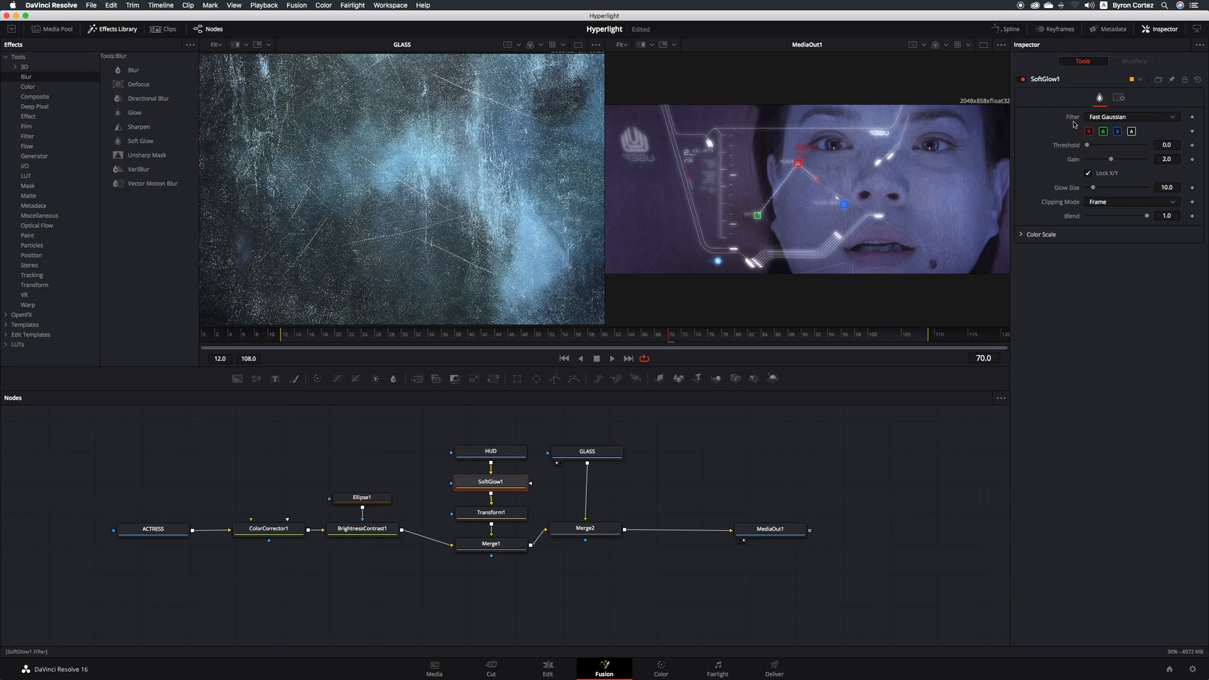
# Step: Set SoftGlow1's Glow Size to 3.1, keeping the Fast Gaussian filter and resetting Gain to its default after a trial change
pyautogui.click(1167, 118)
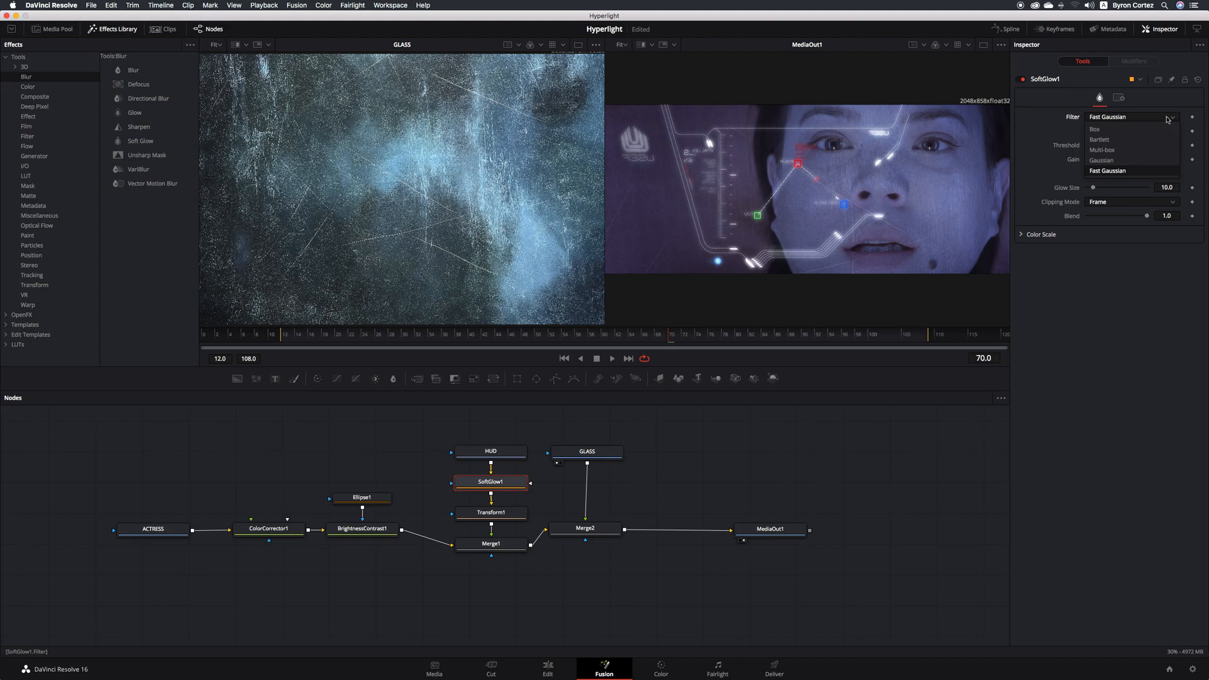
pyautogui.click(1050, 118)
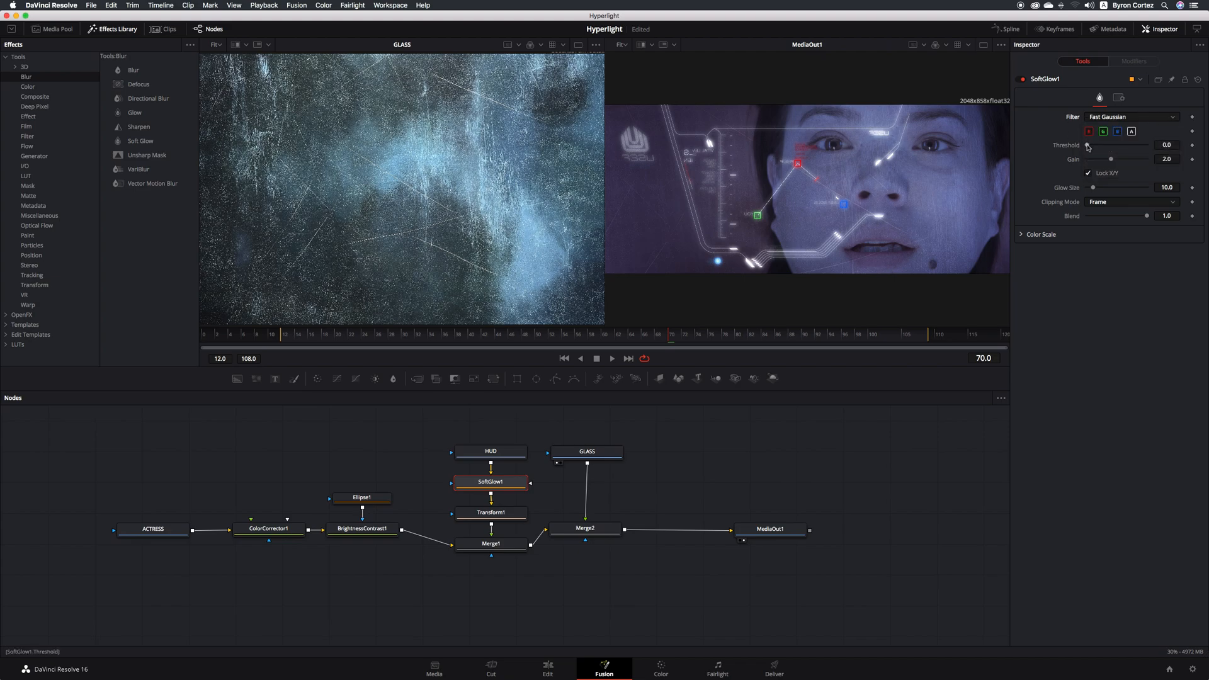
pyautogui.moveTo(1088, 147)
pyautogui.mouseDown()
pyautogui.moveTo(1127, 161)
pyautogui.moveTo(1105, 161)
pyautogui.mouseUp()
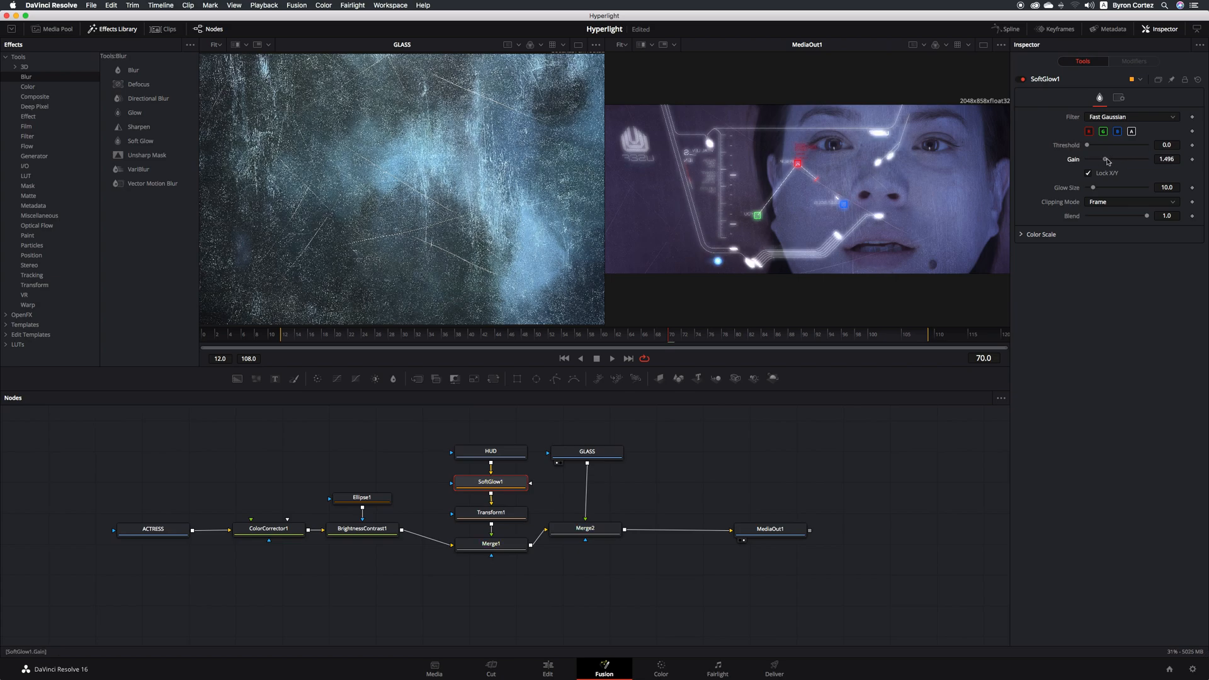
pyautogui.doubleClick(1072, 161)
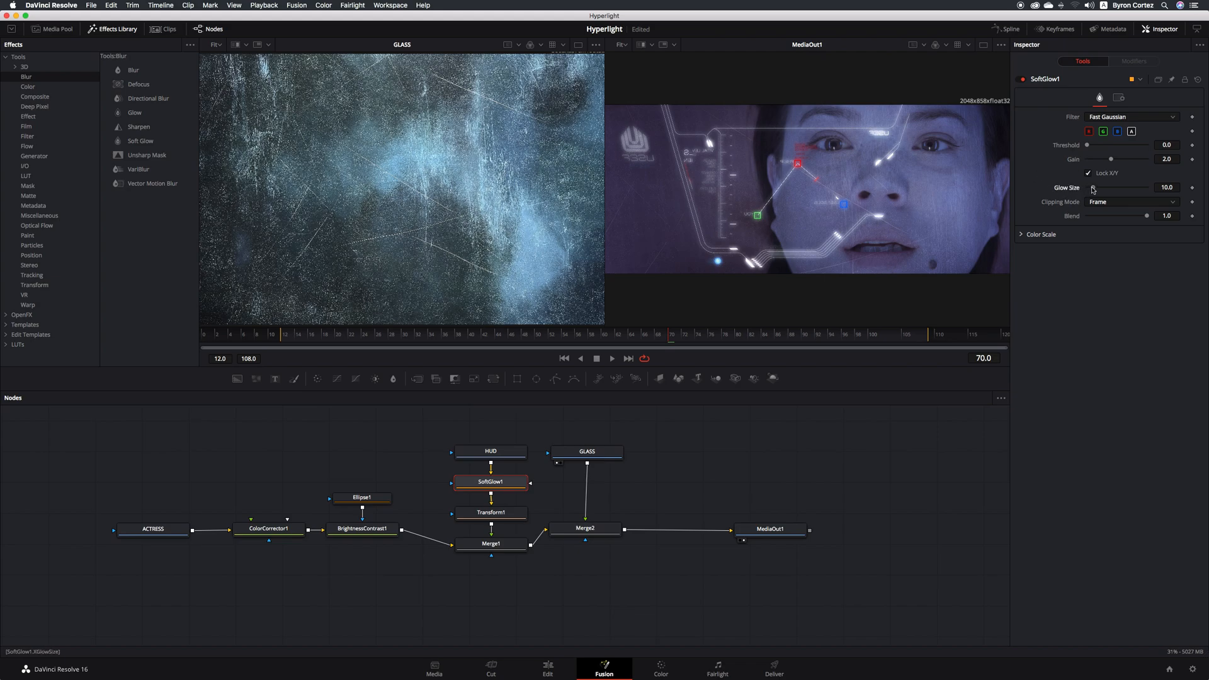
pyautogui.moveTo(1094, 189); pyautogui.dragTo(1089, 191)
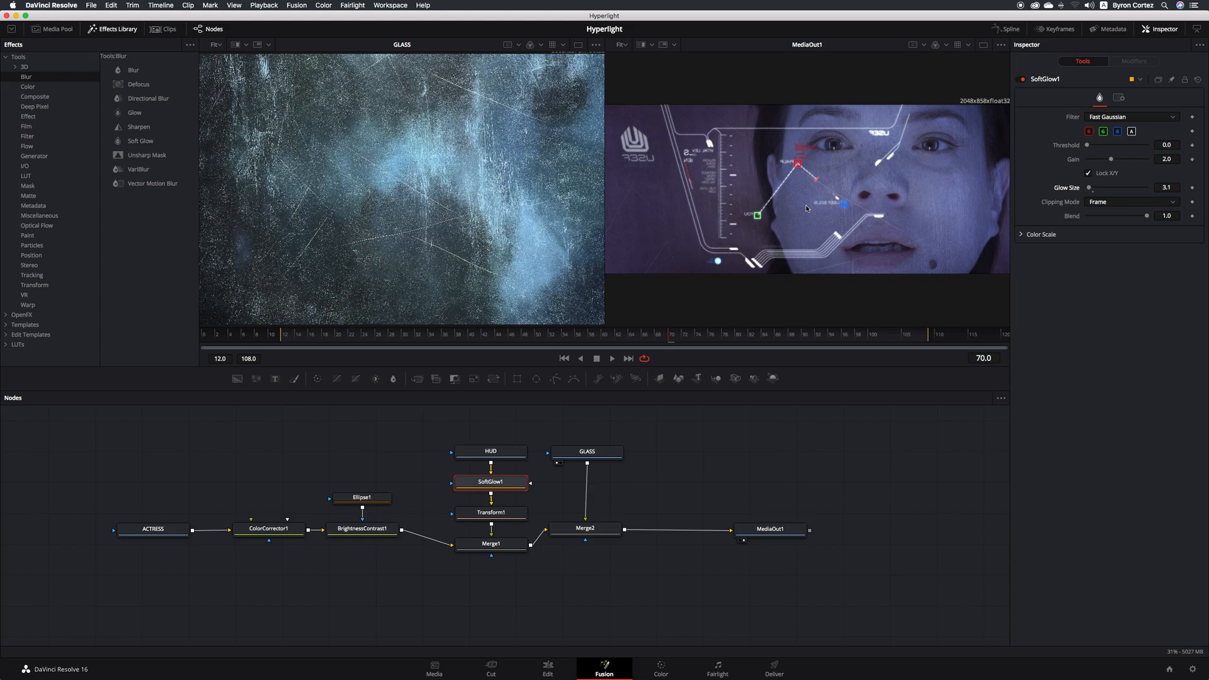
# Step: Search the tool list for "lens" and insert a Lens Reflections effect between Merge2 and MediaOut1
pyautogui.click(609, 532)
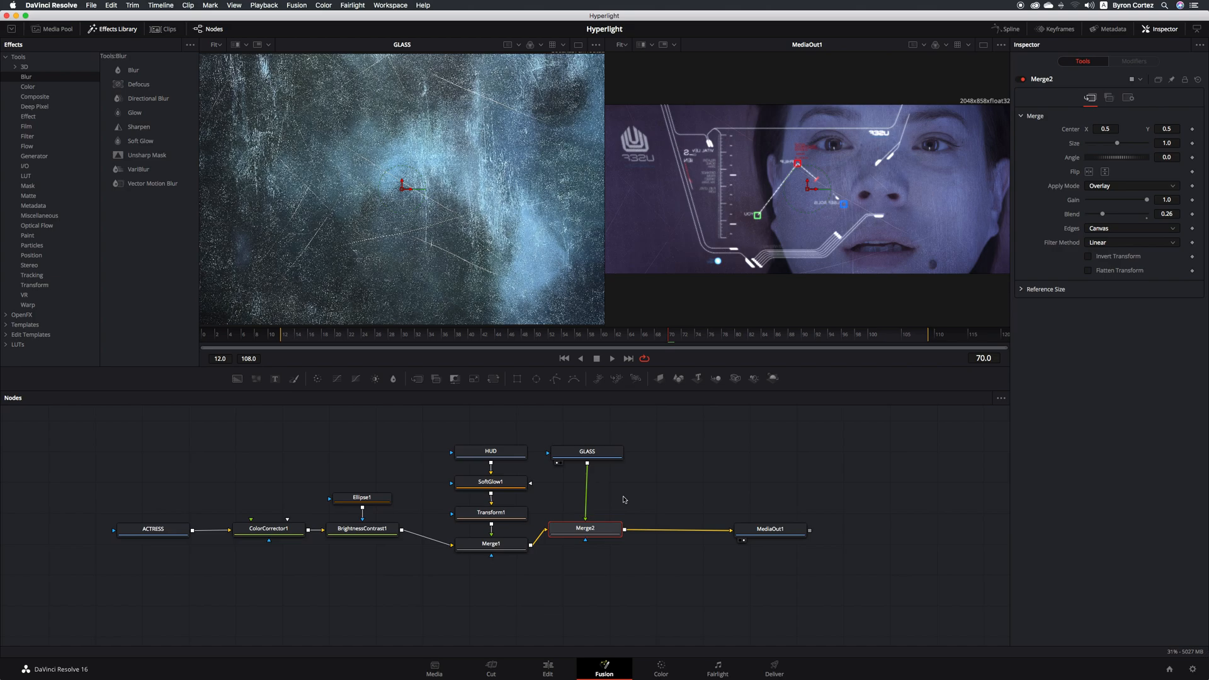
pyautogui.hotkey('shift', 'space')
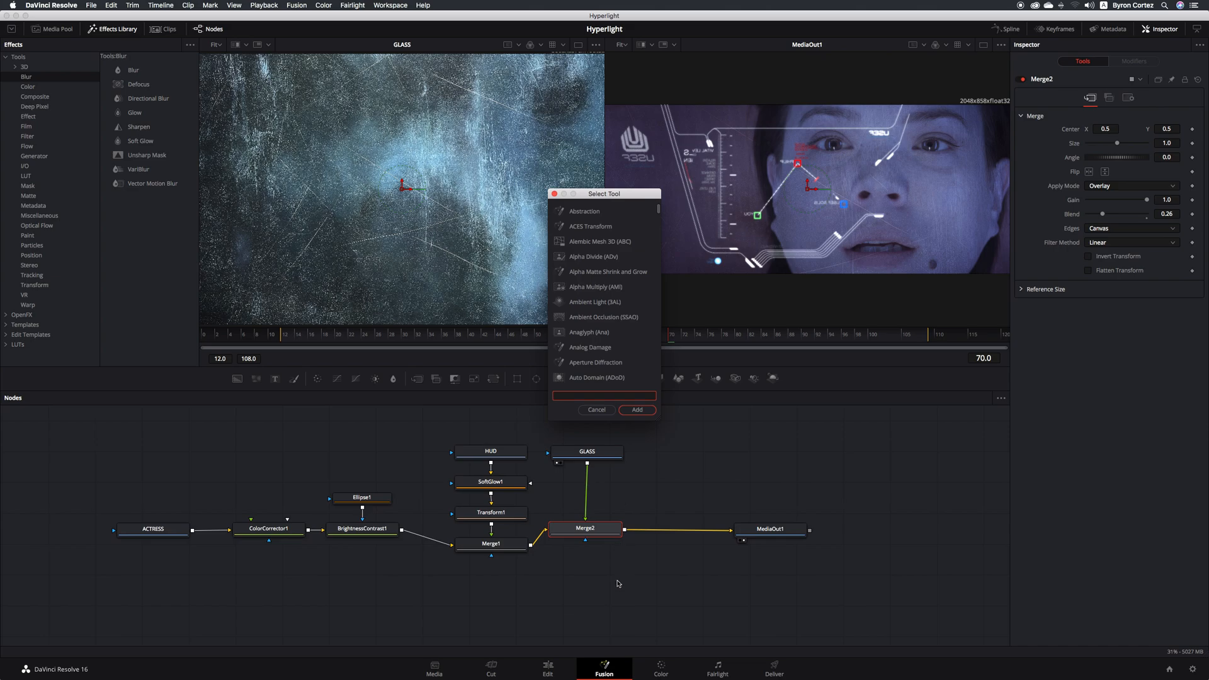
pyautogui.scroll(-5, 590, 262)
pyautogui.scroll(-15, 590, 262)
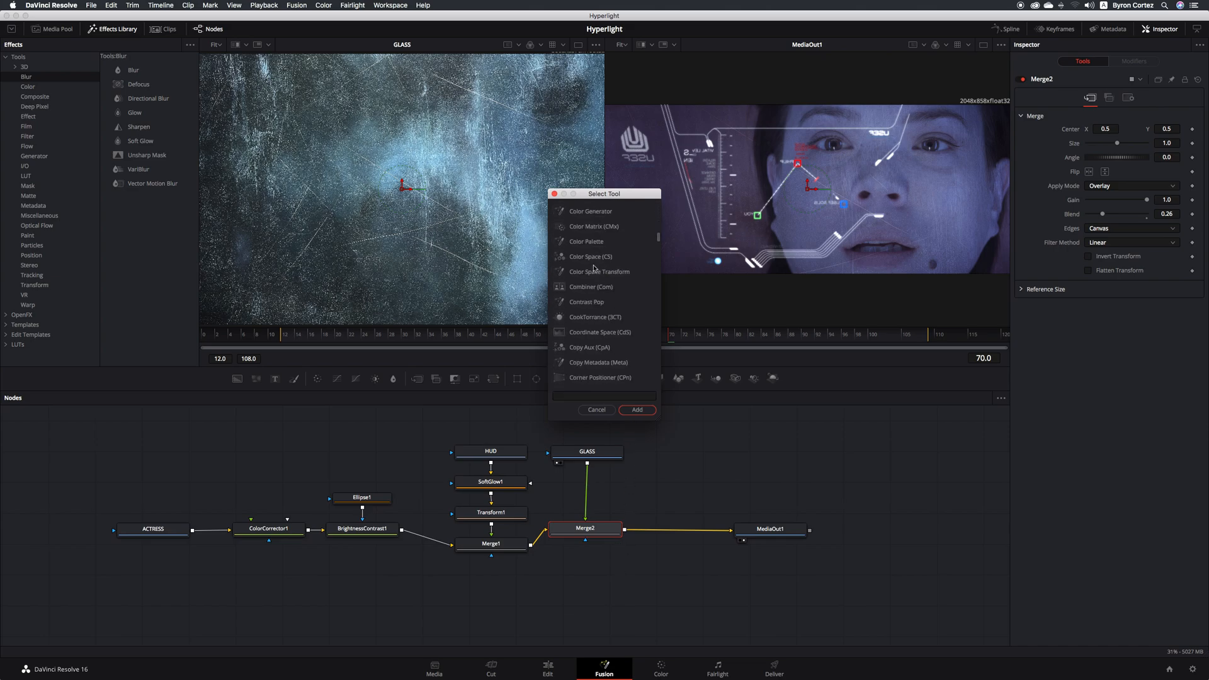
pyautogui.scroll(10, 595, 277)
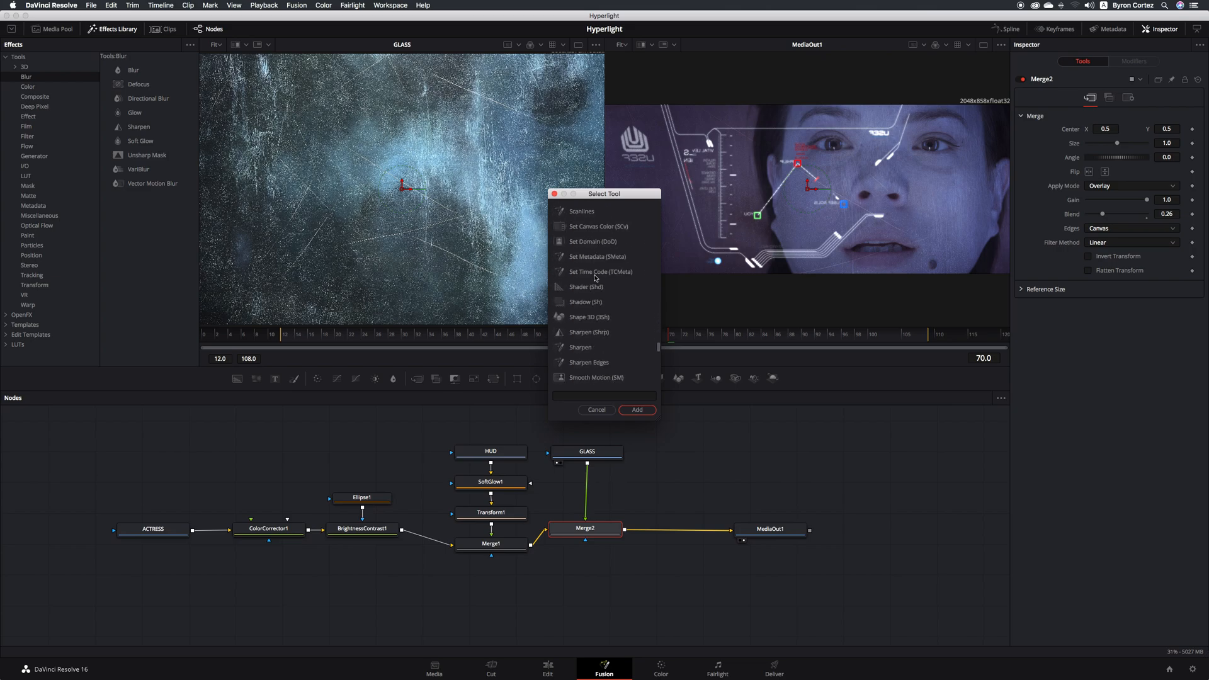
pyautogui.scroll(8, 595, 277)
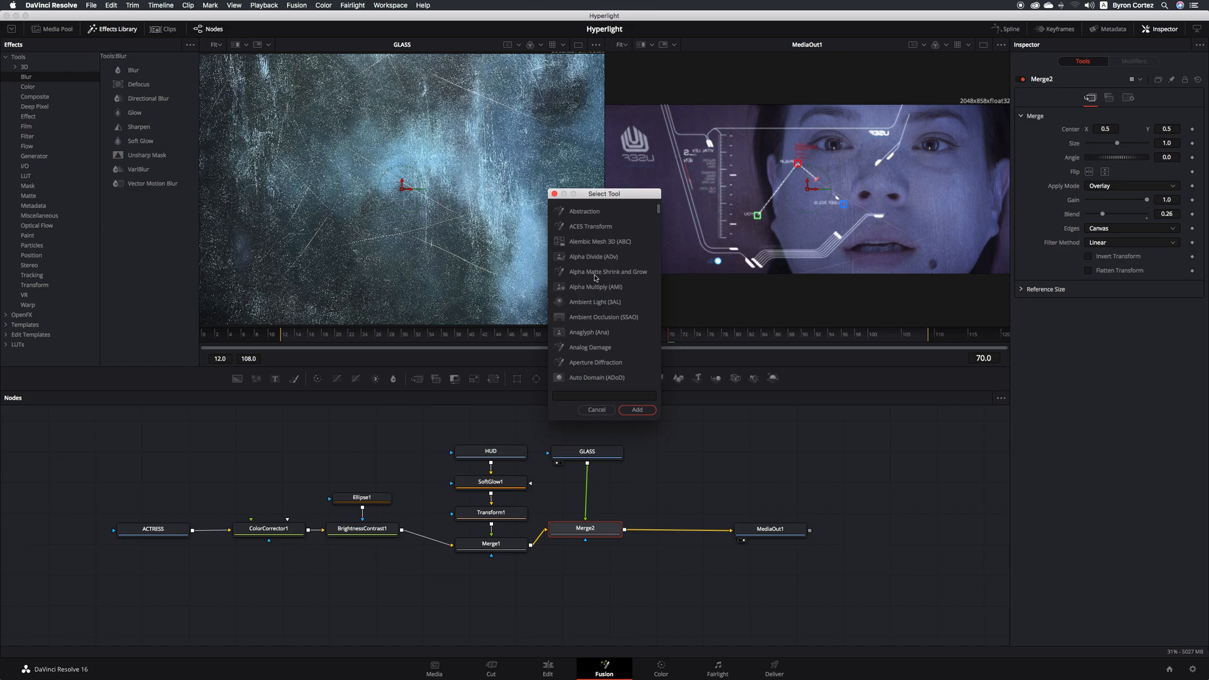
pyautogui.click(596, 396)
pyautogui.write('lens')
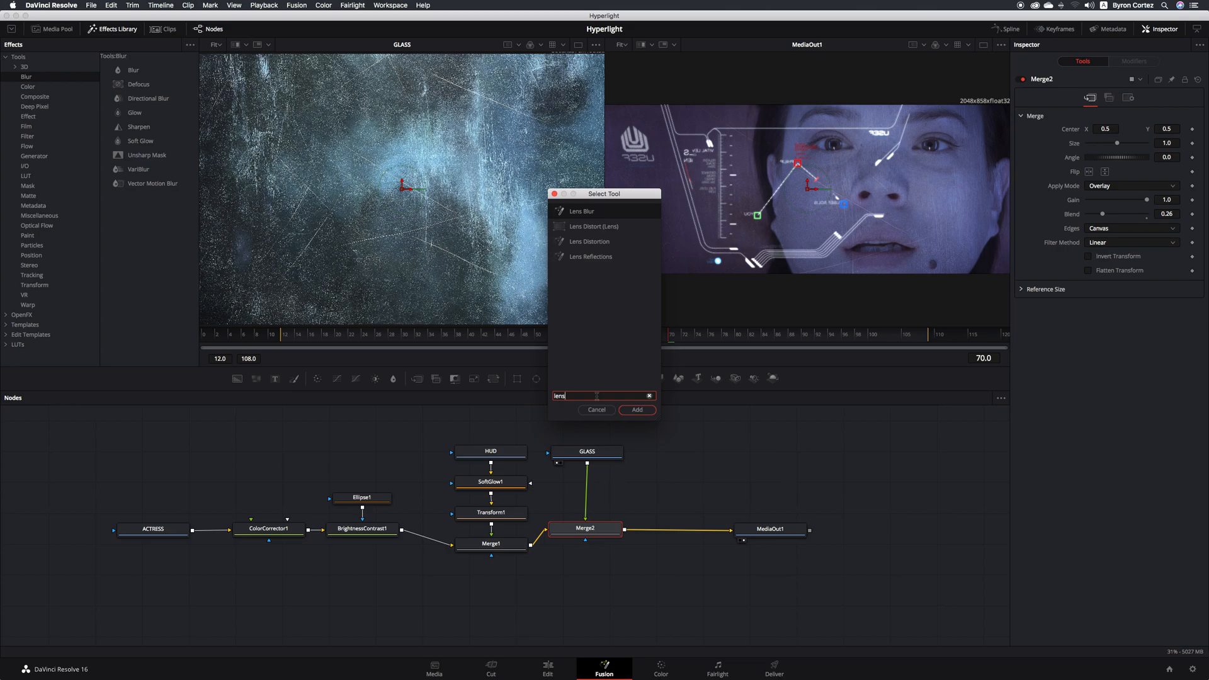
pyautogui.click(596, 258)
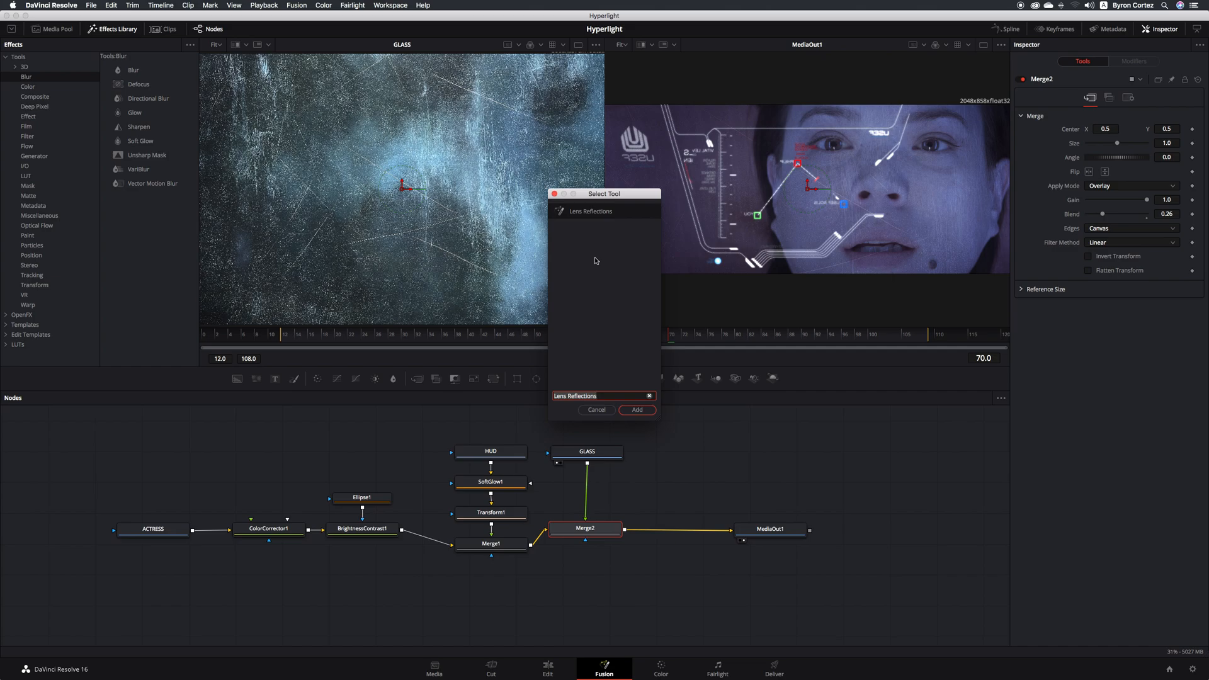
pyautogui.click(638, 410)
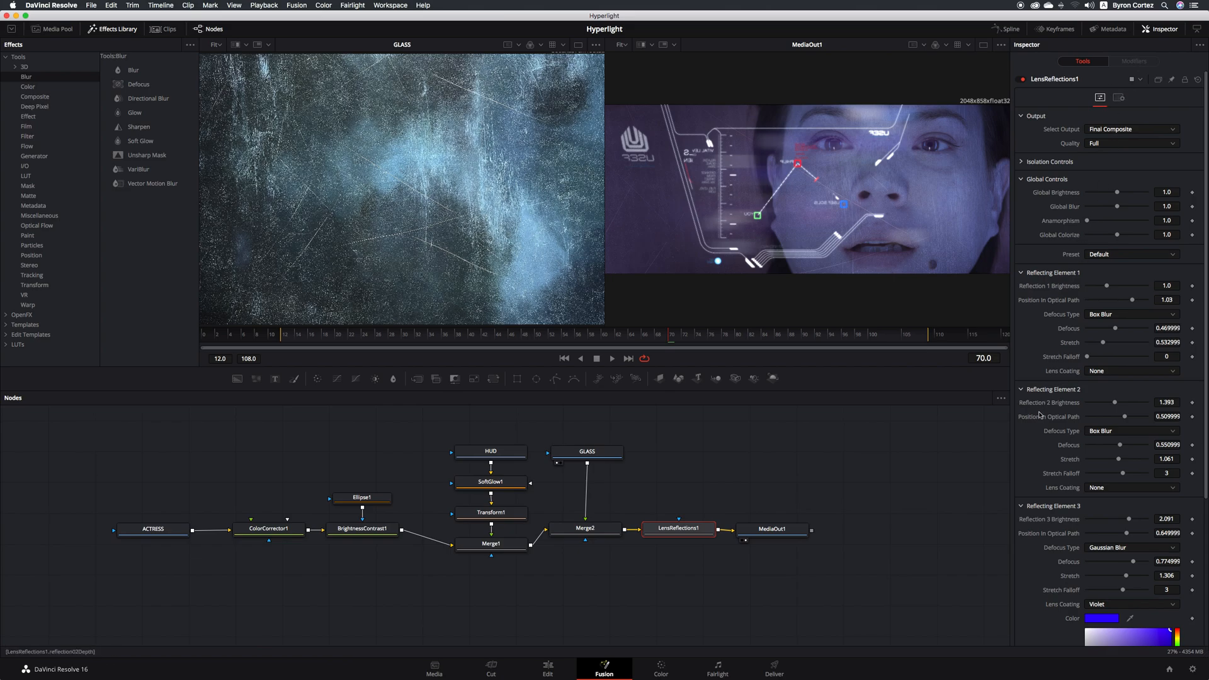
# Step: Set LensReflections1's Global Brightness to 0.787 and Global Blur to 0.898, and review its reflecting element controls
pyautogui.scroll(-1, 1039, 414)
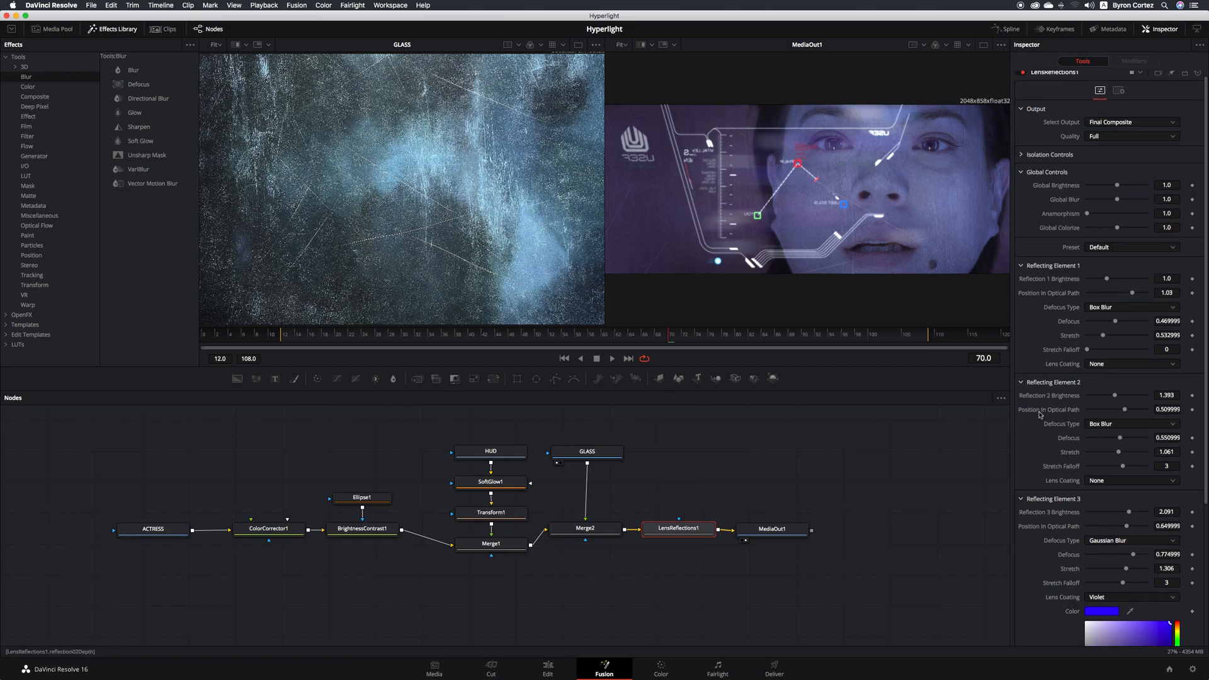
pyautogui.scroll(-5, 1039, 414)
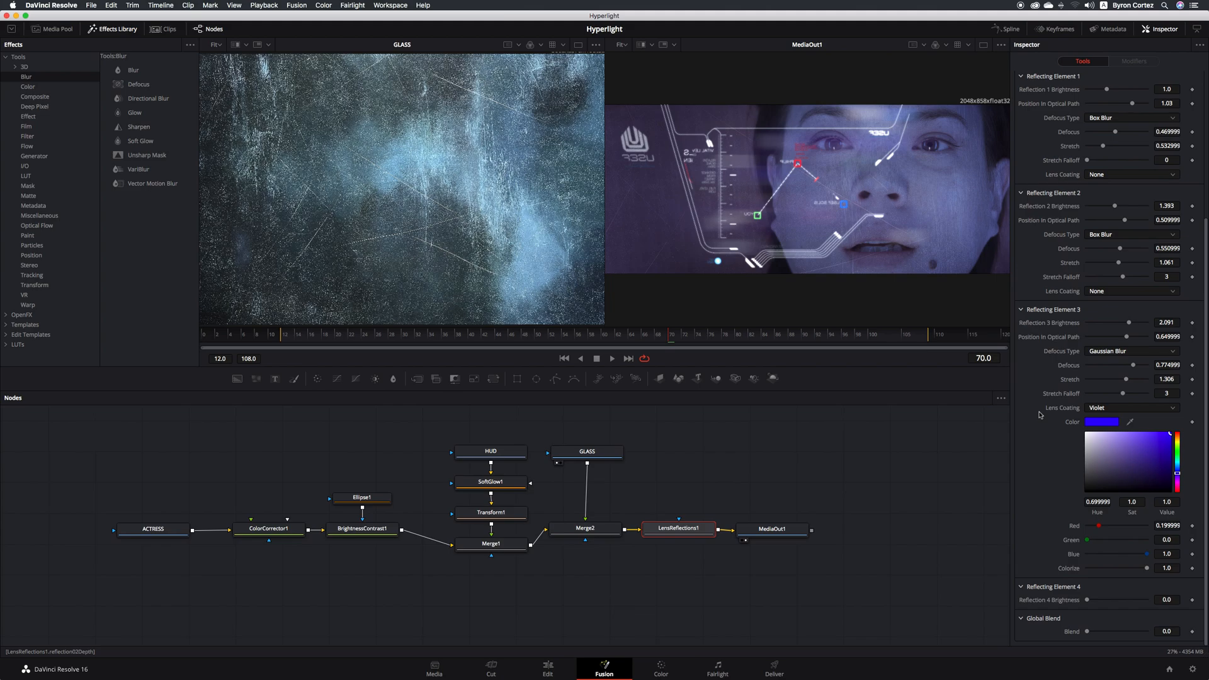
pyautogui.scroll(5, 1040, 414)
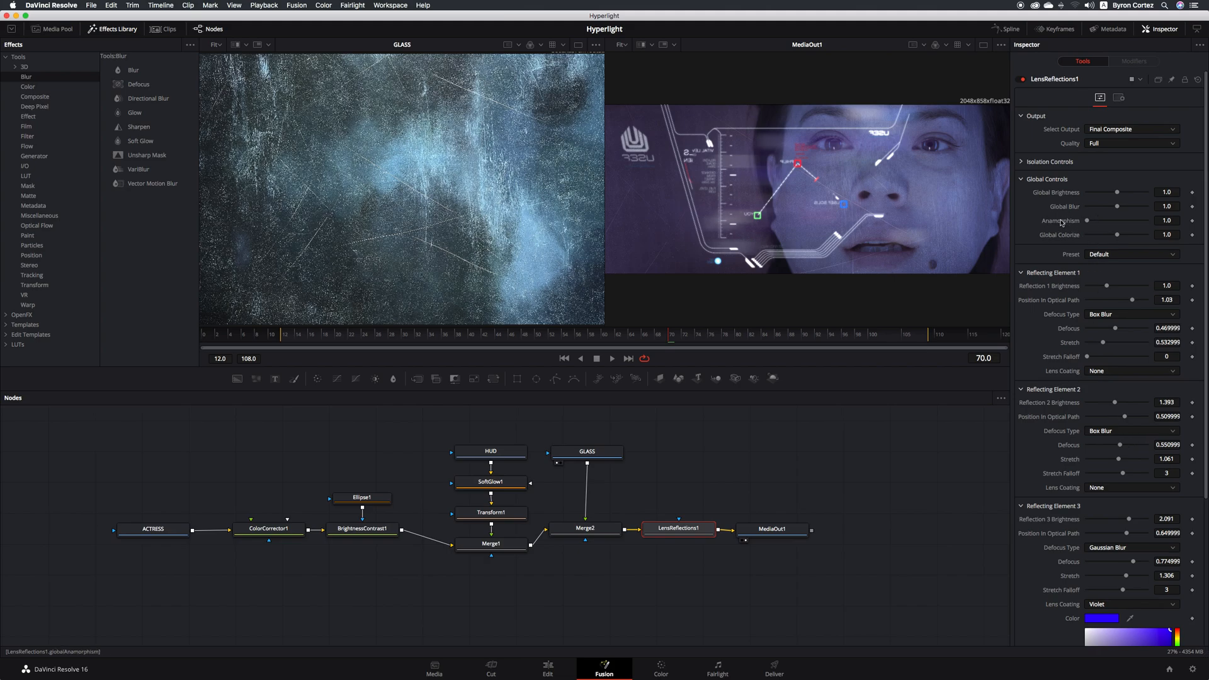
pyautogui.moveTo(1117, 192)
pyautogui.mouseDown()
pyautogui.moveTo(1103, 195)
pyautogui.moveTo(1121, 210)
pyautogui.moveTo(1113, 195)
pyautogui.mouseUp()
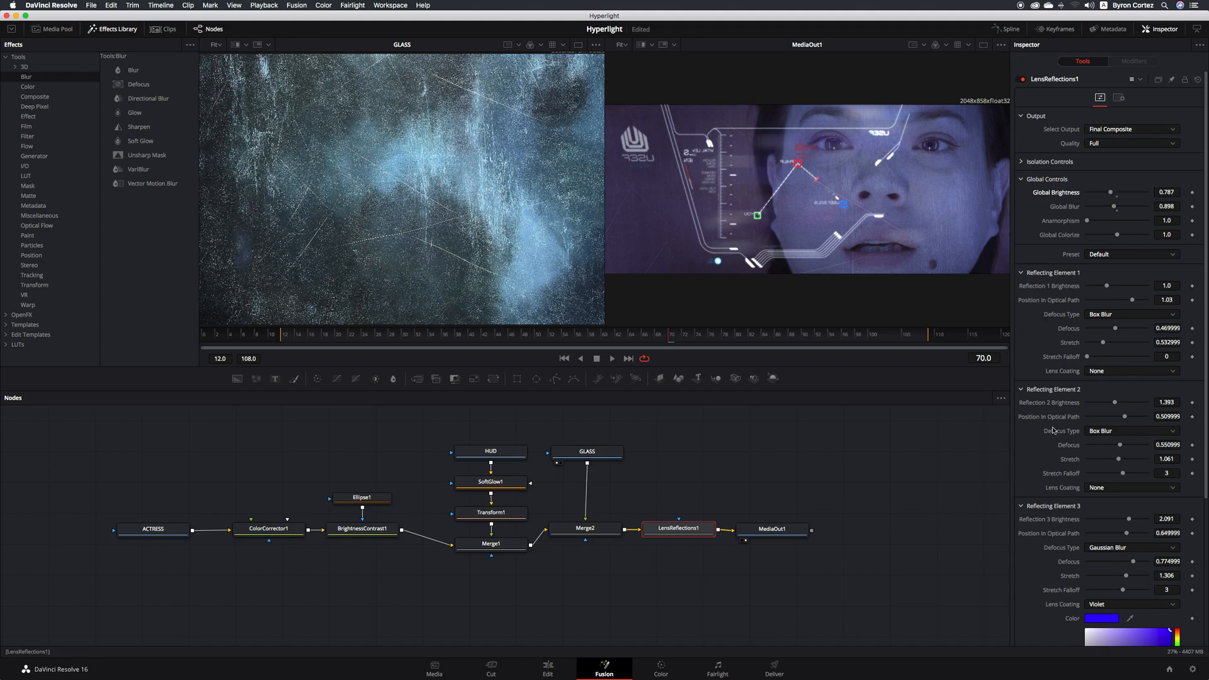
pyautogui.scroll(-4, 1053, 422)
pyautogui.scroll(-3, 1051, 422)
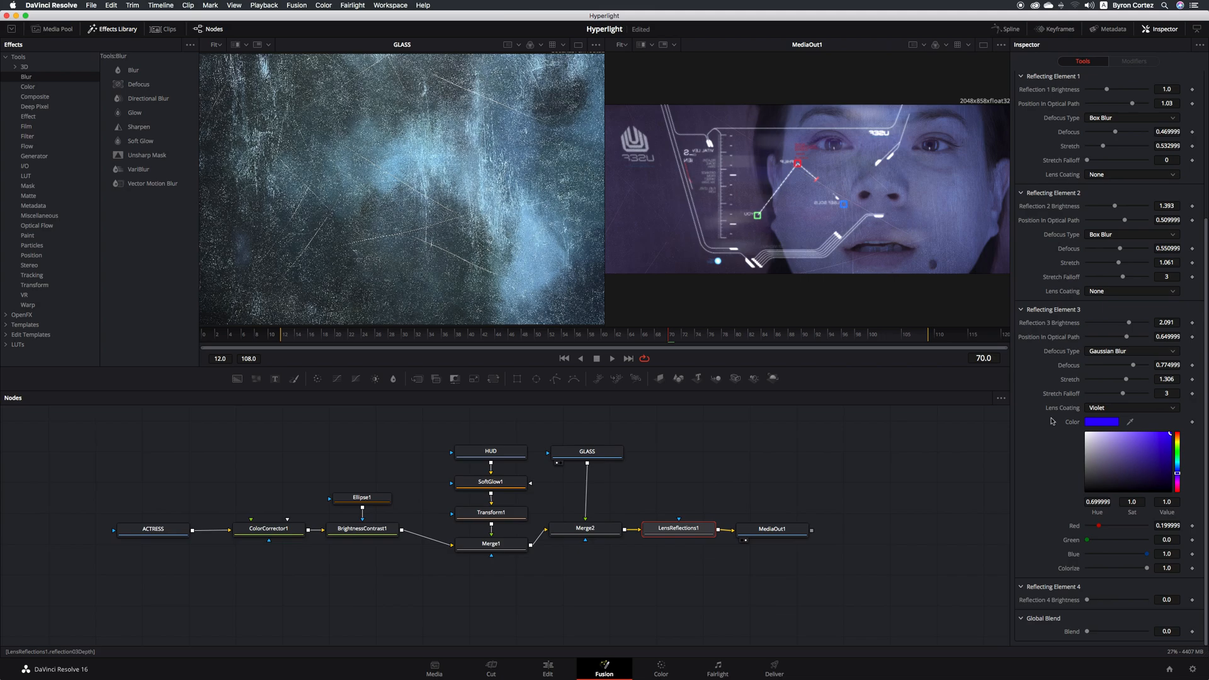
pyautogui.scroll(7, 1052, 421)
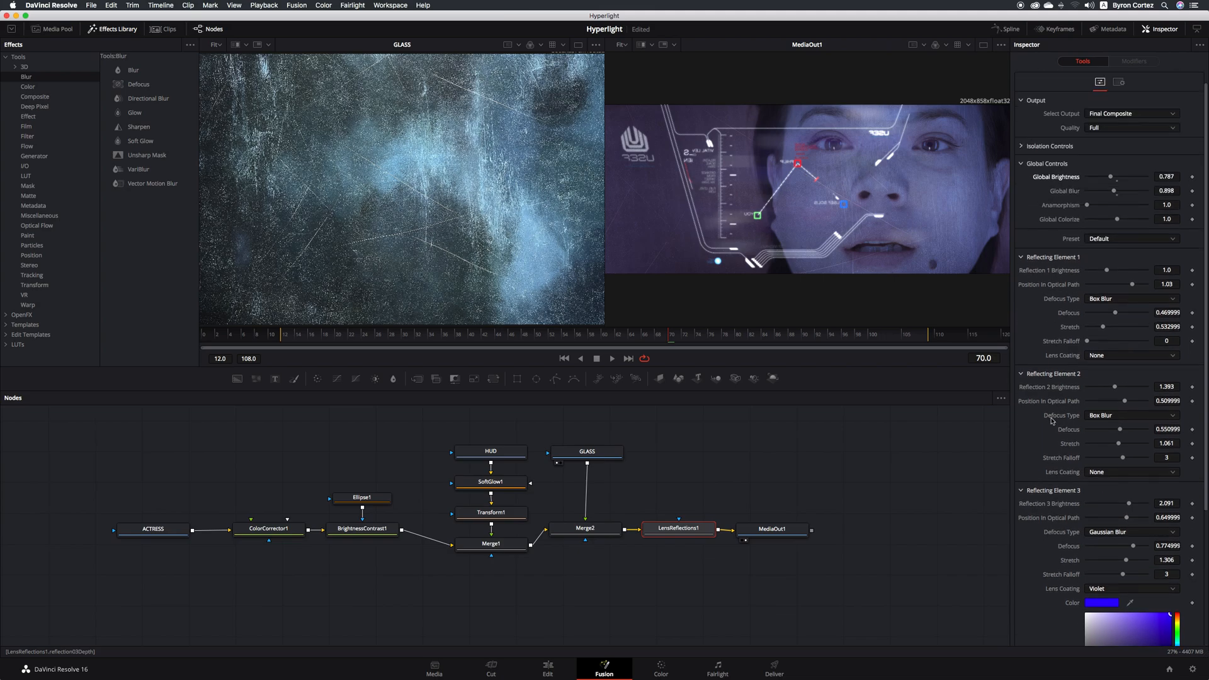
pyautogui.scroll(1, 813, 493)
pyautogui.scroll(-1, 813, 494)
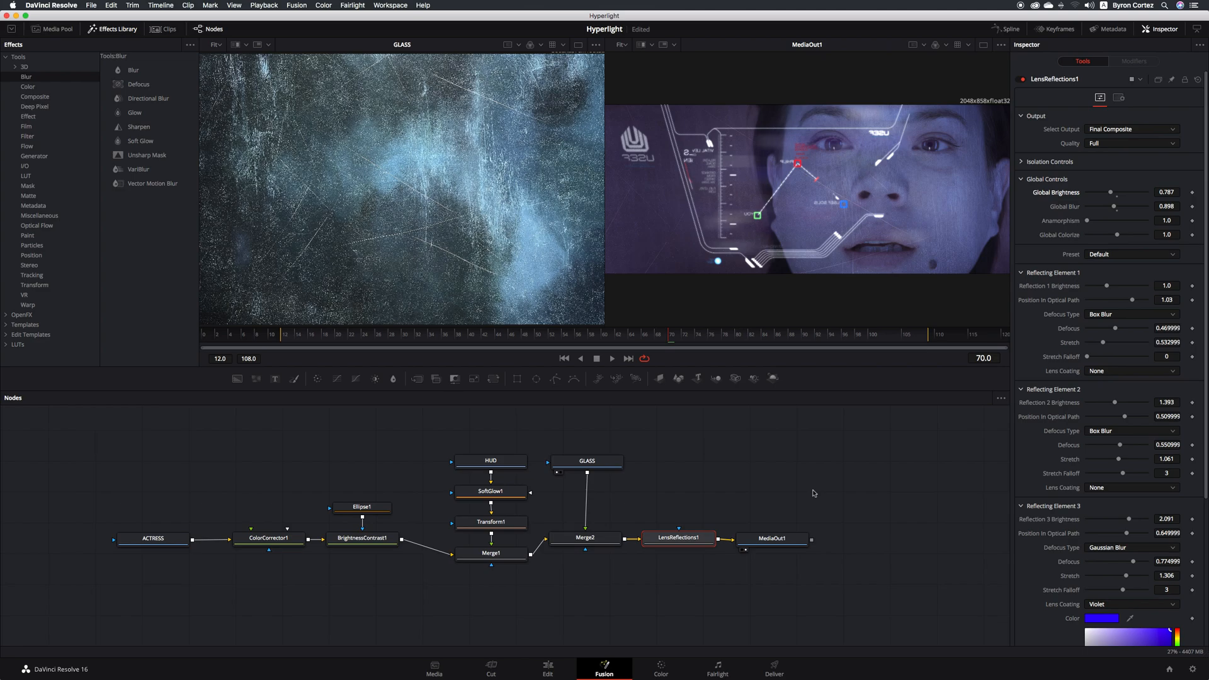
# Step: Save the project, move MediaOut1 farther away from LensReflections1, and reselect the LensReflections1 node
pyautogui.press('cmd+s')
pyautogui.moveTo(792, 536); pyautogui.dragTo(835, 537)
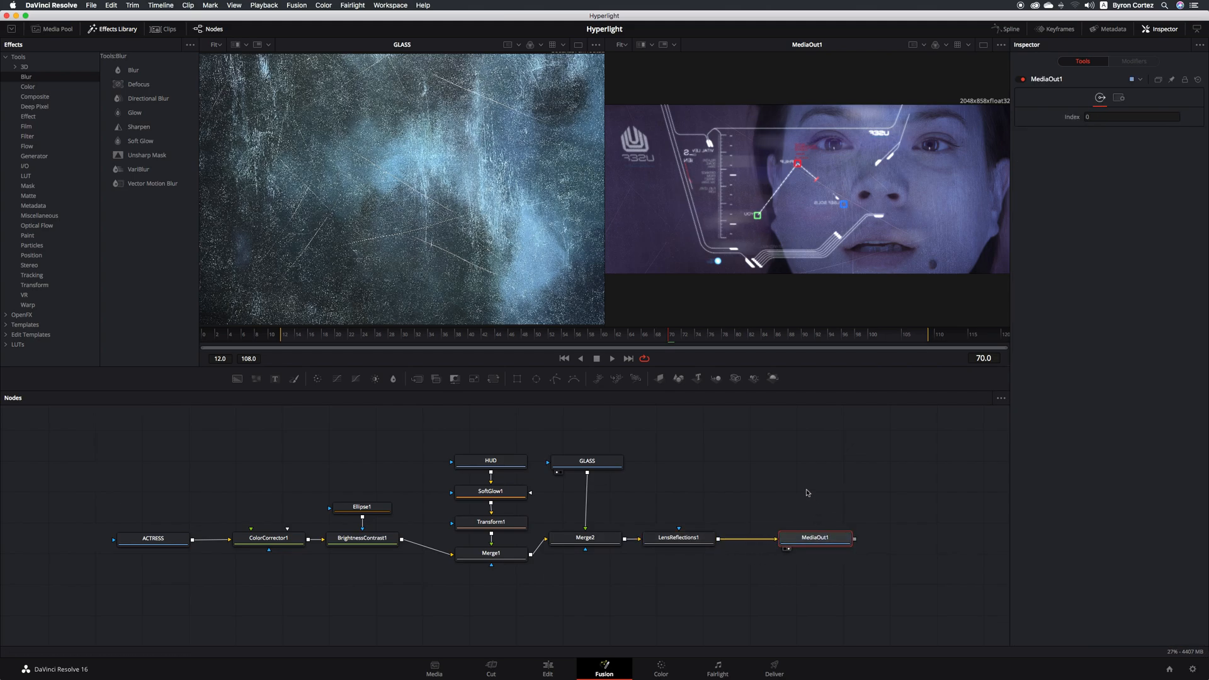
pyautogui.click(706, 540)
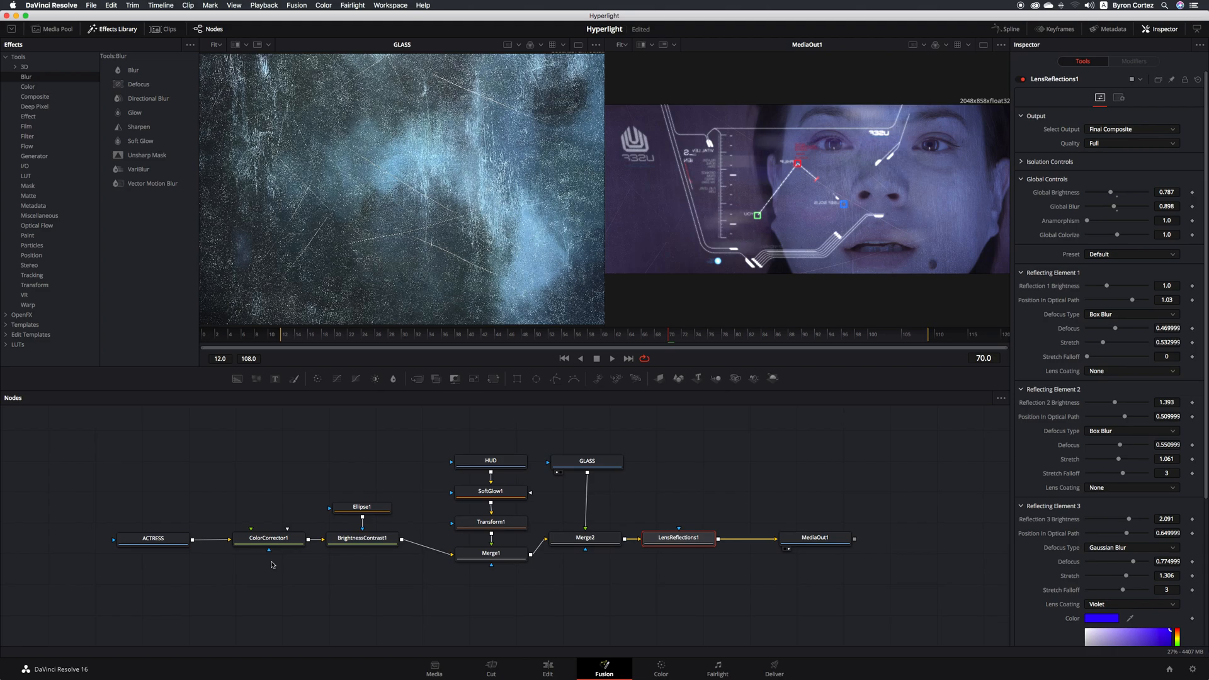
# Step: Play the composition from the start of the render range, stop, and replay the cached frames
pyautogui.click(282, 335)
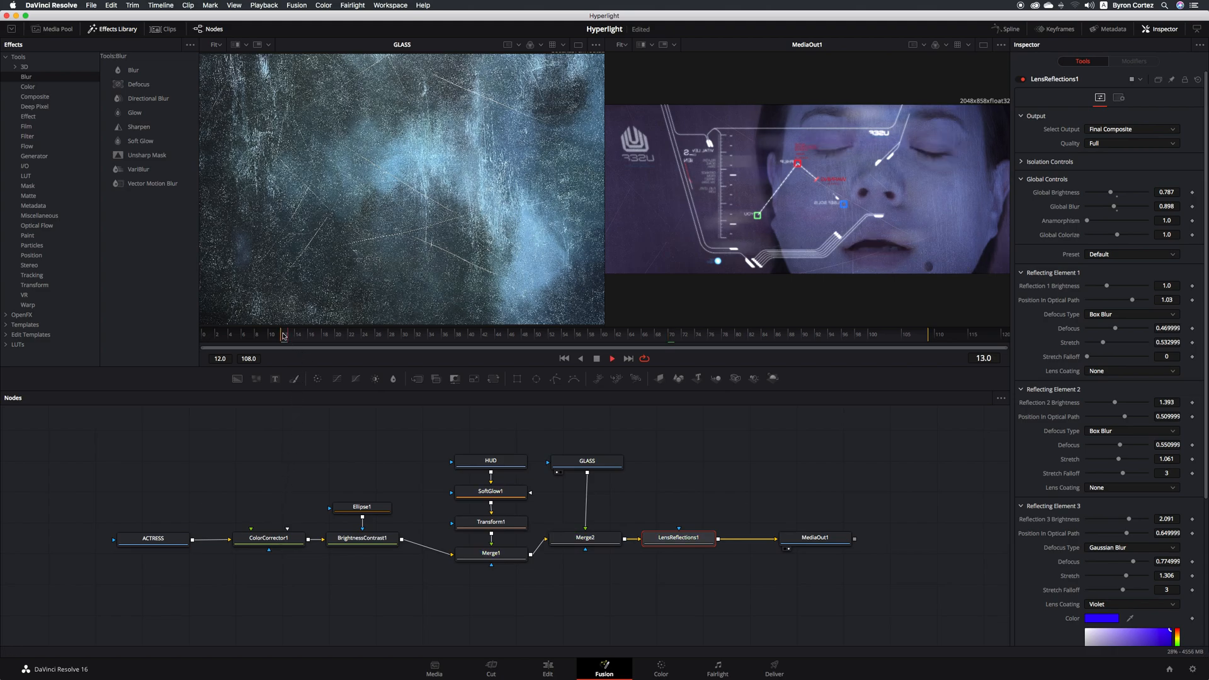
pyautogui.press('space')
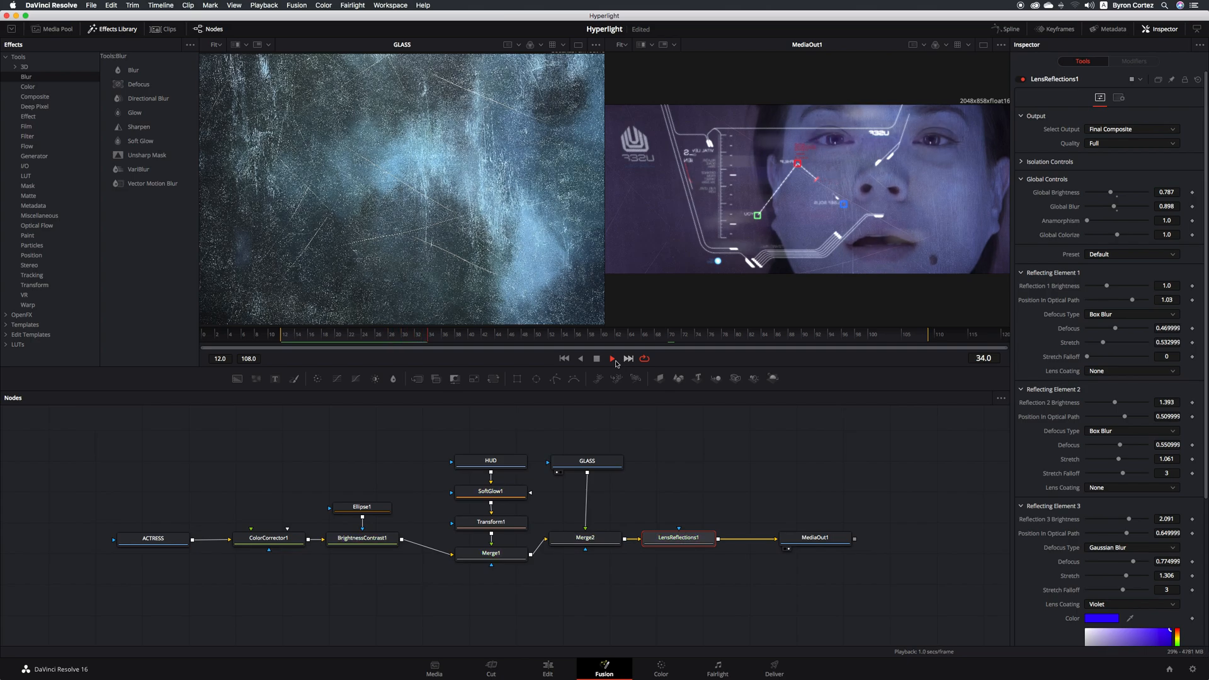
pyautogui.click(596, 359)
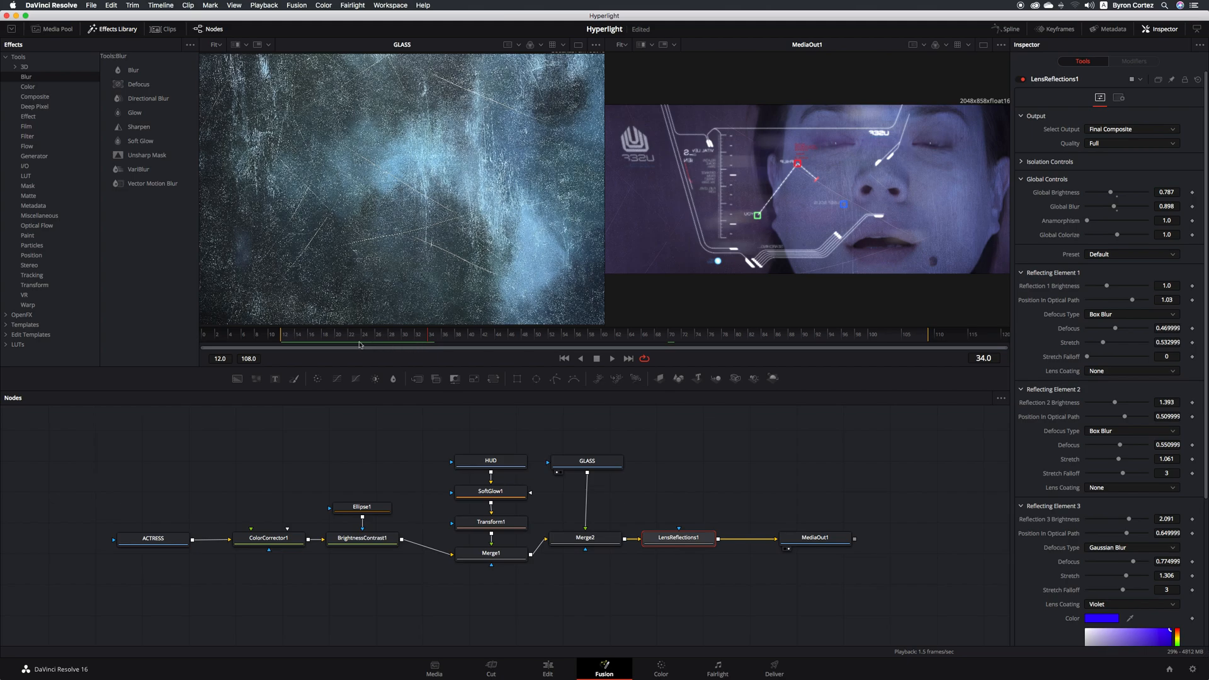
pyautogui.click(282, 340)
pyautogui.click(612, 358)
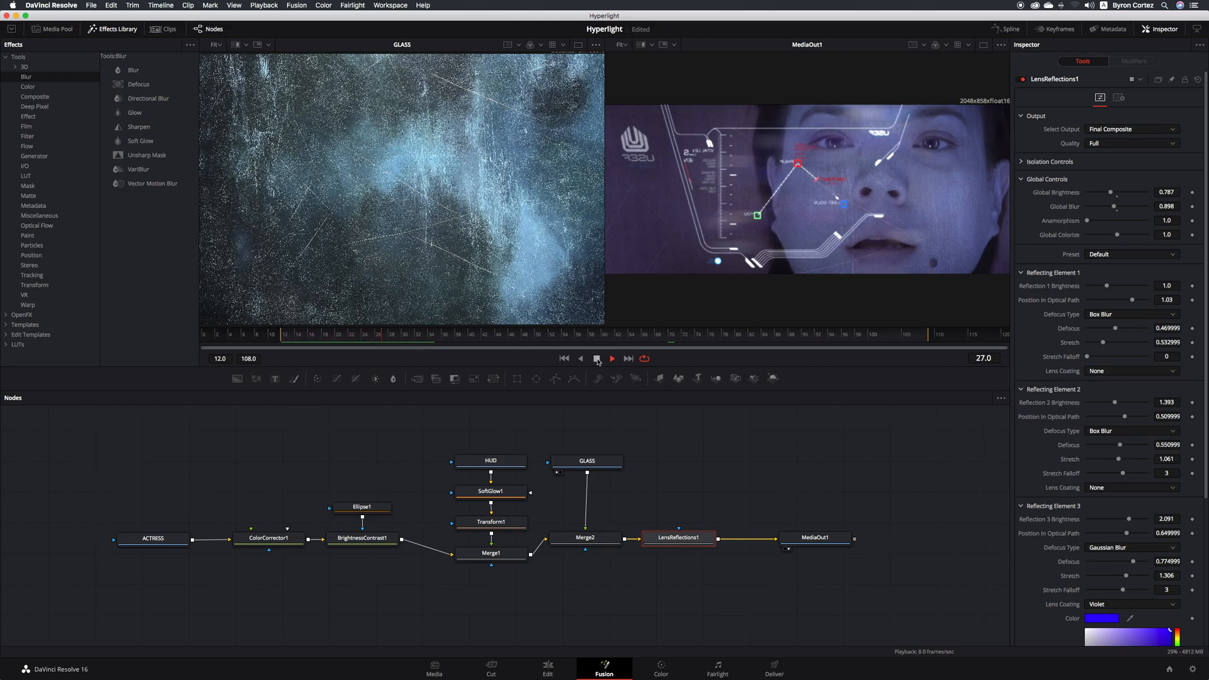
pyautogui.click(597, 358)
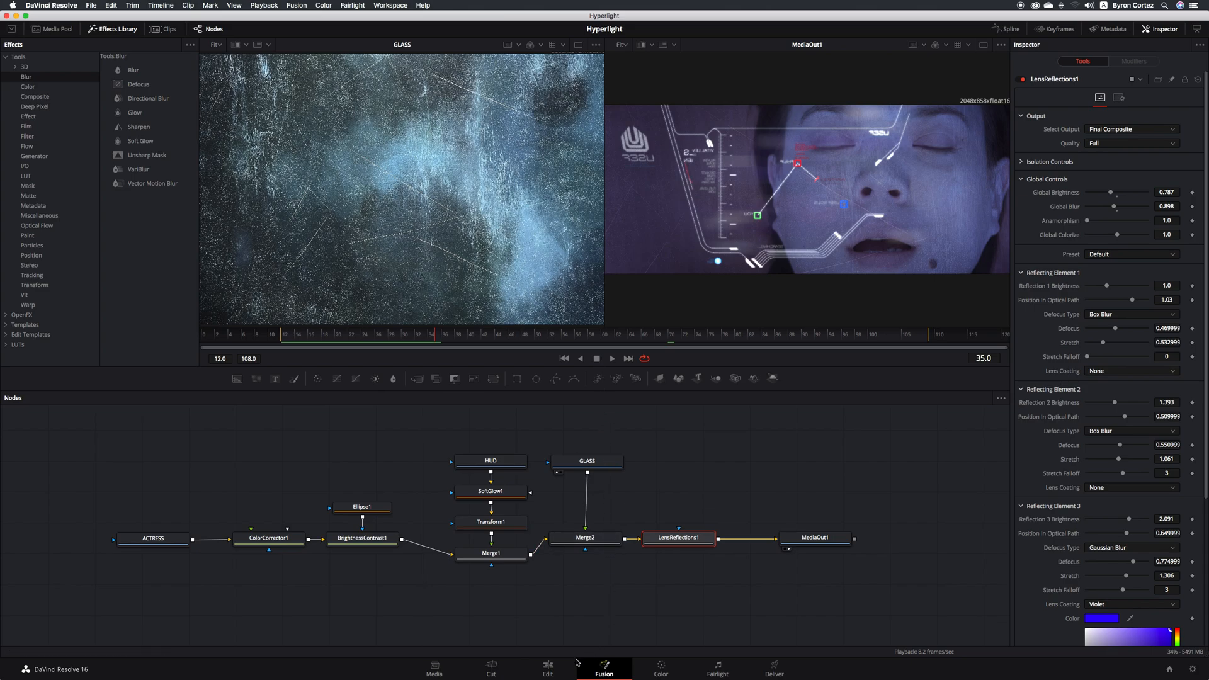
# Step: Switch to the Edit page and play the composited actress clip from 01:00:11:08
pyautogui.click(548, 668)
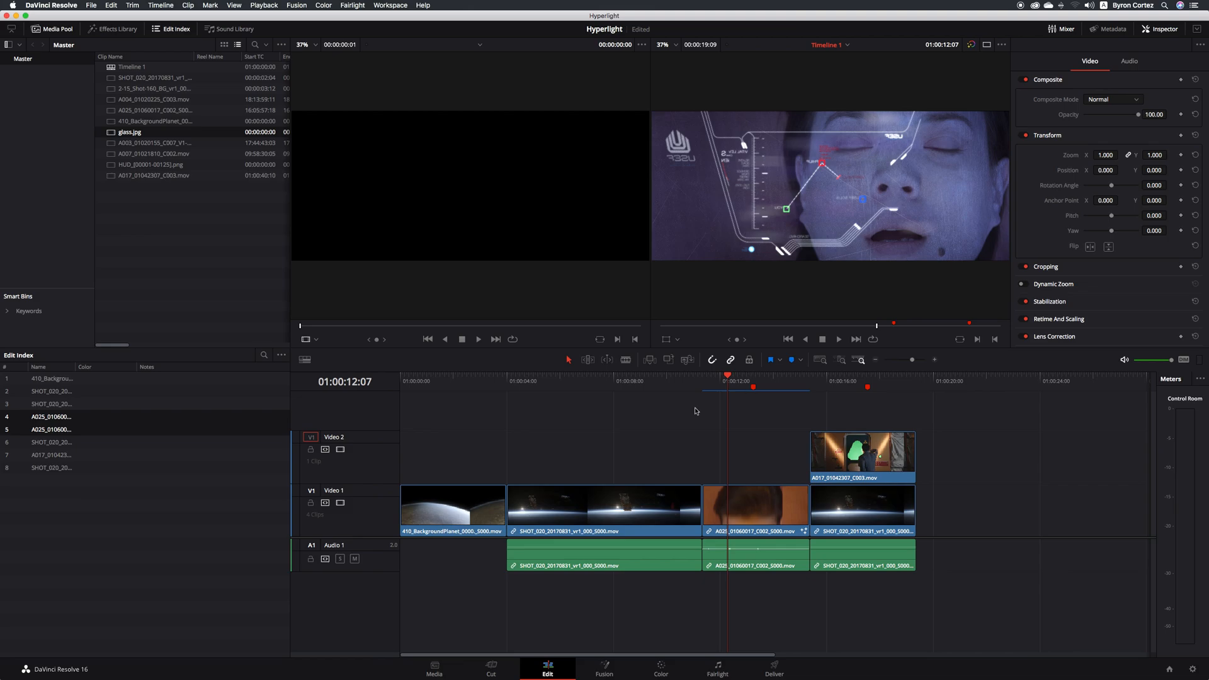
pyautogui.click(700, 382)
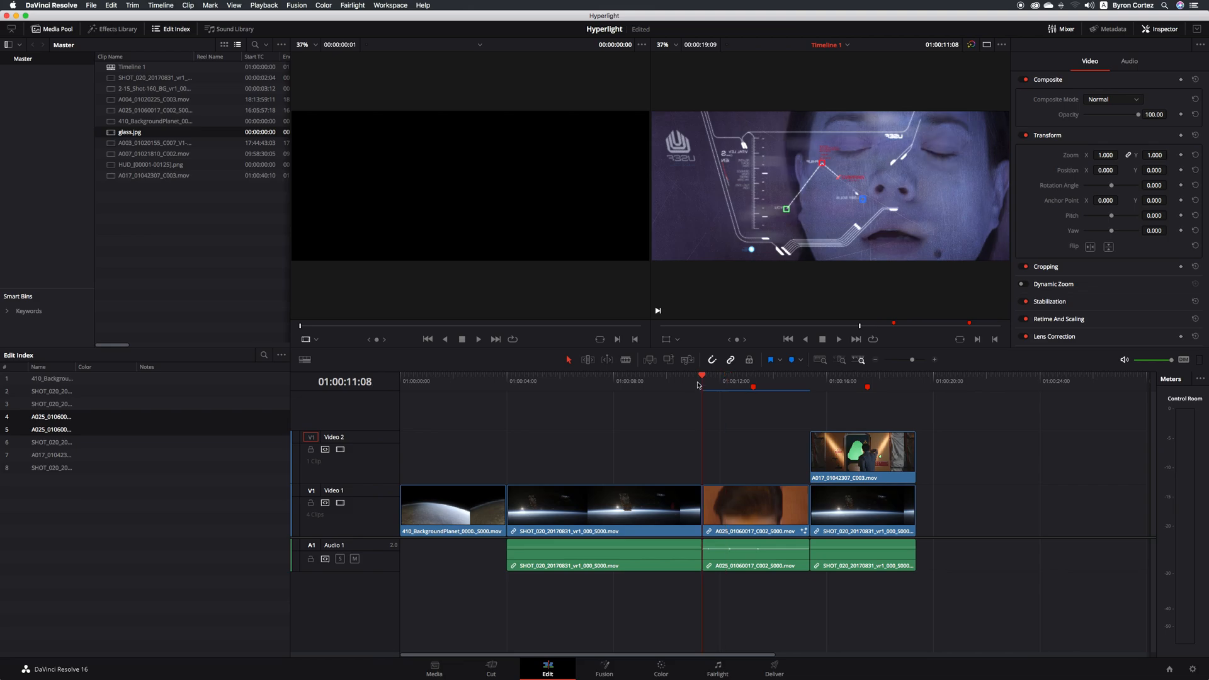
pyautogui.press('space')
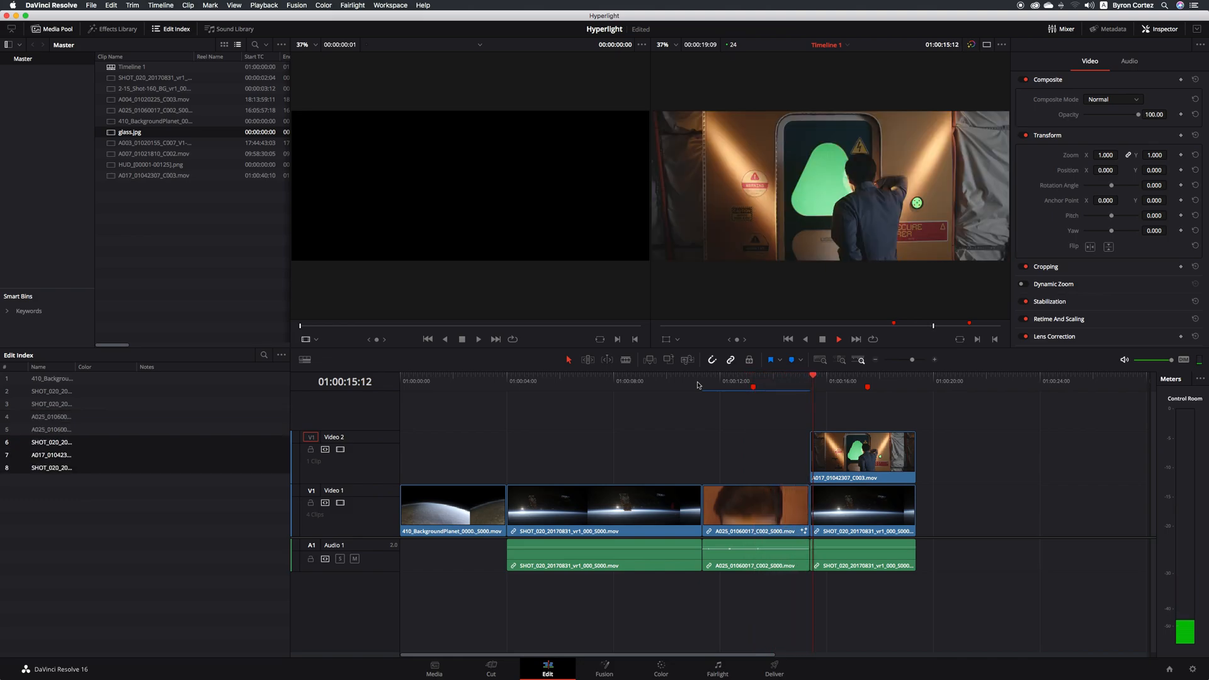
pyautogui.press('space')
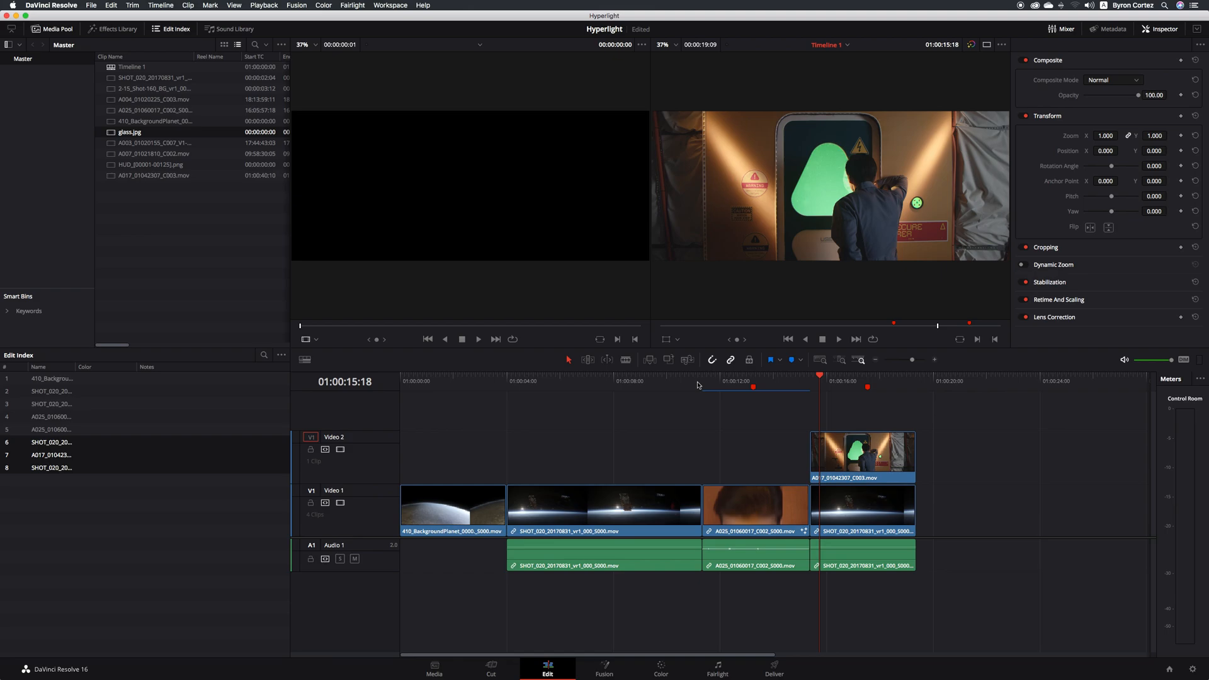
# Step: Return to the composited clip's start at 01:00:11:08, replay it, and save the project
pyautogui.click(730, 382)
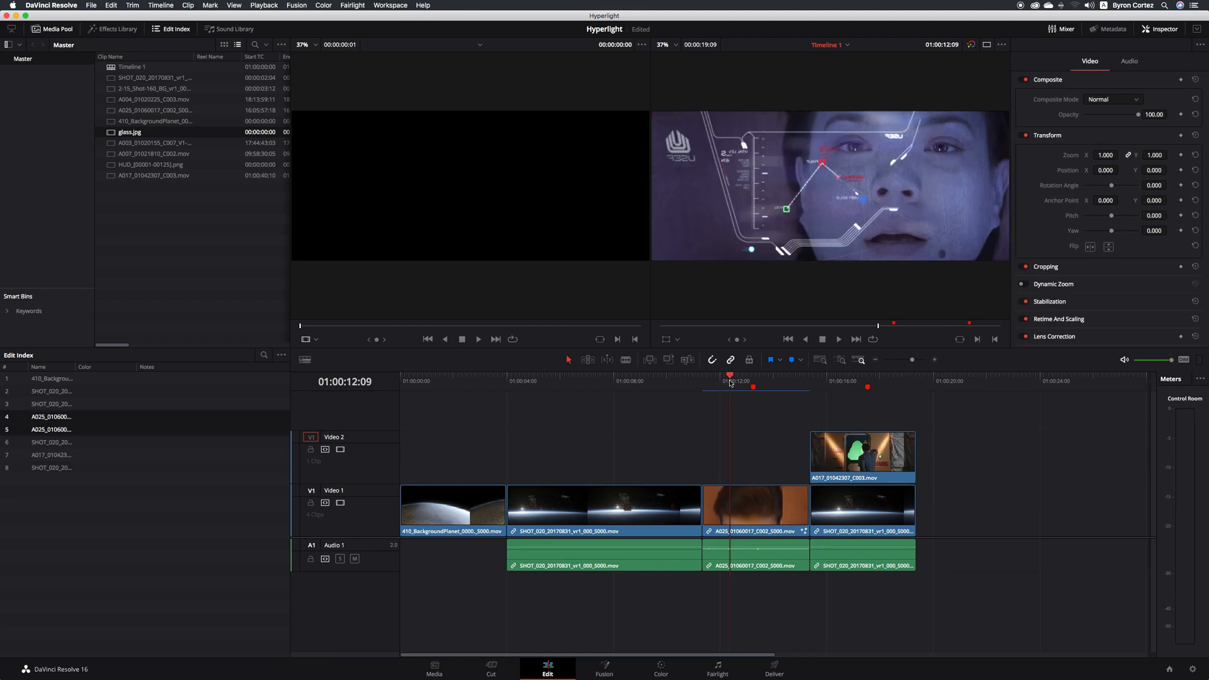
pyautogui.click(698, 382)
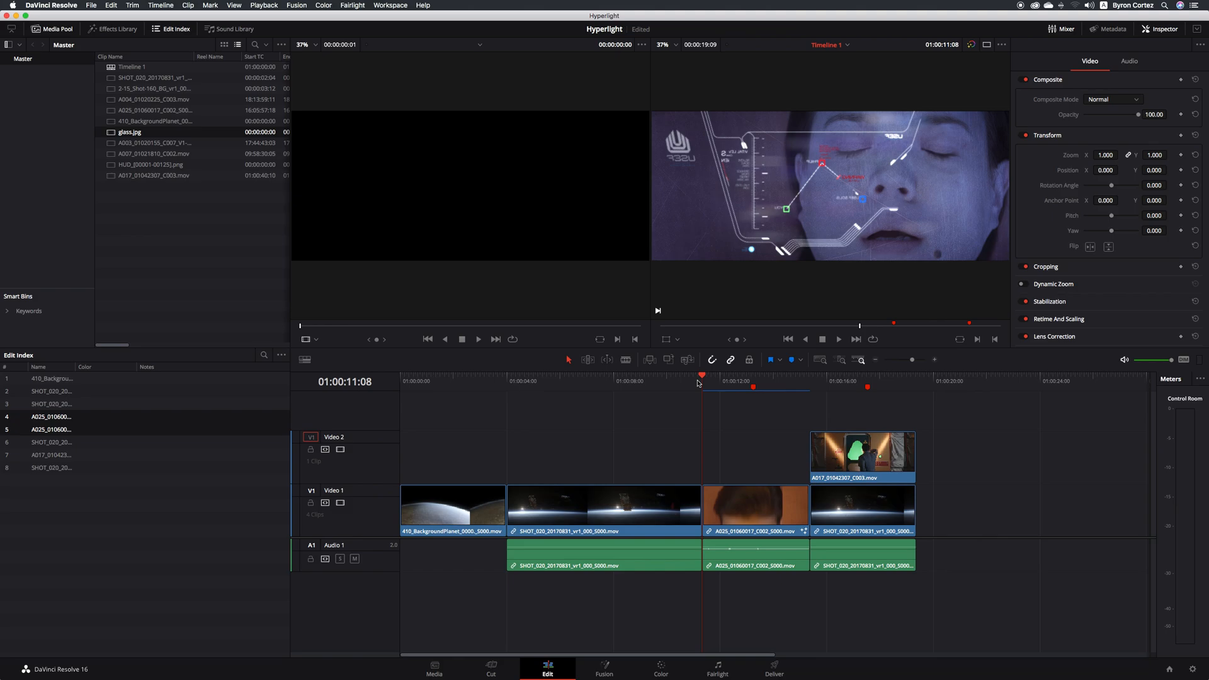
pyautogui.press('space')
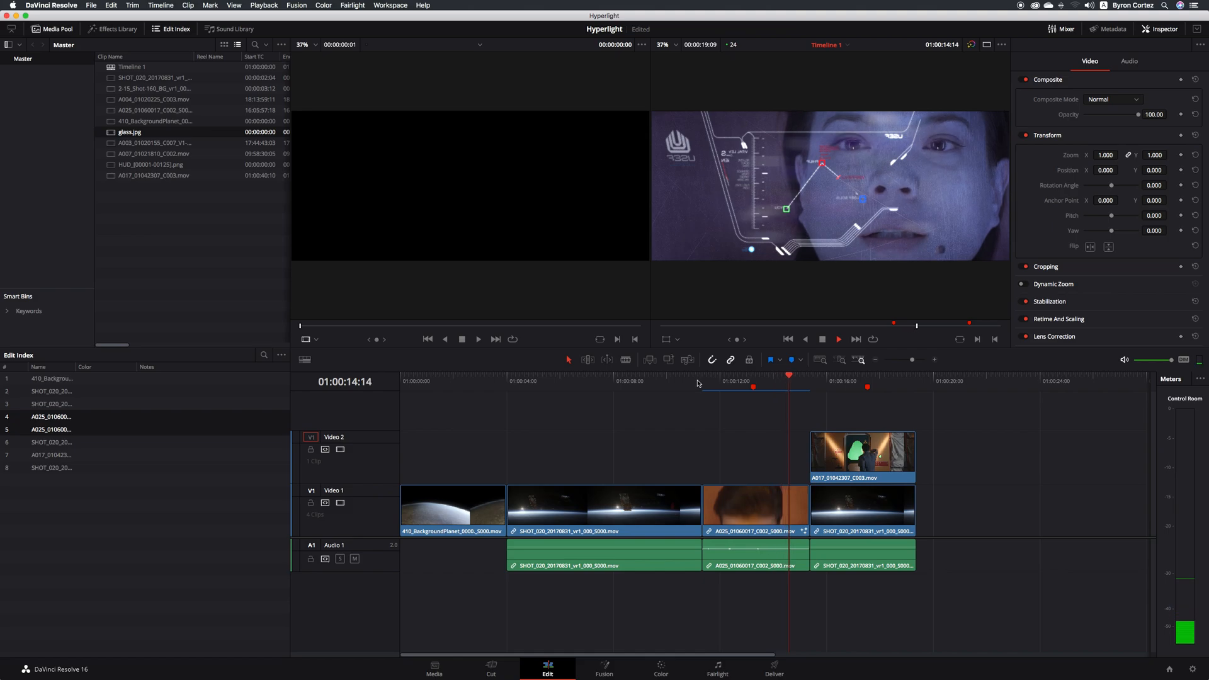
pyautogui.press('space')
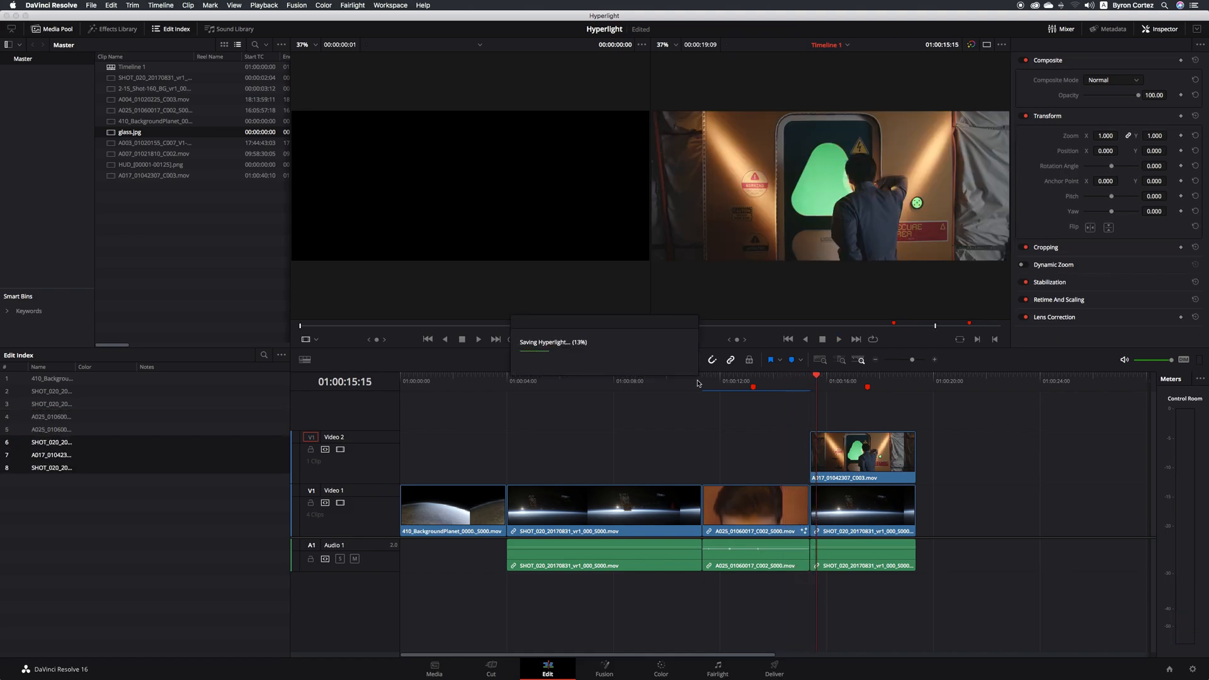
# Step: At 01:00:17:00, temporarily disable the Video 2 track to view the space shot beneath the green-screen clip, and re-enable it
pyautogui.click(854, 383)
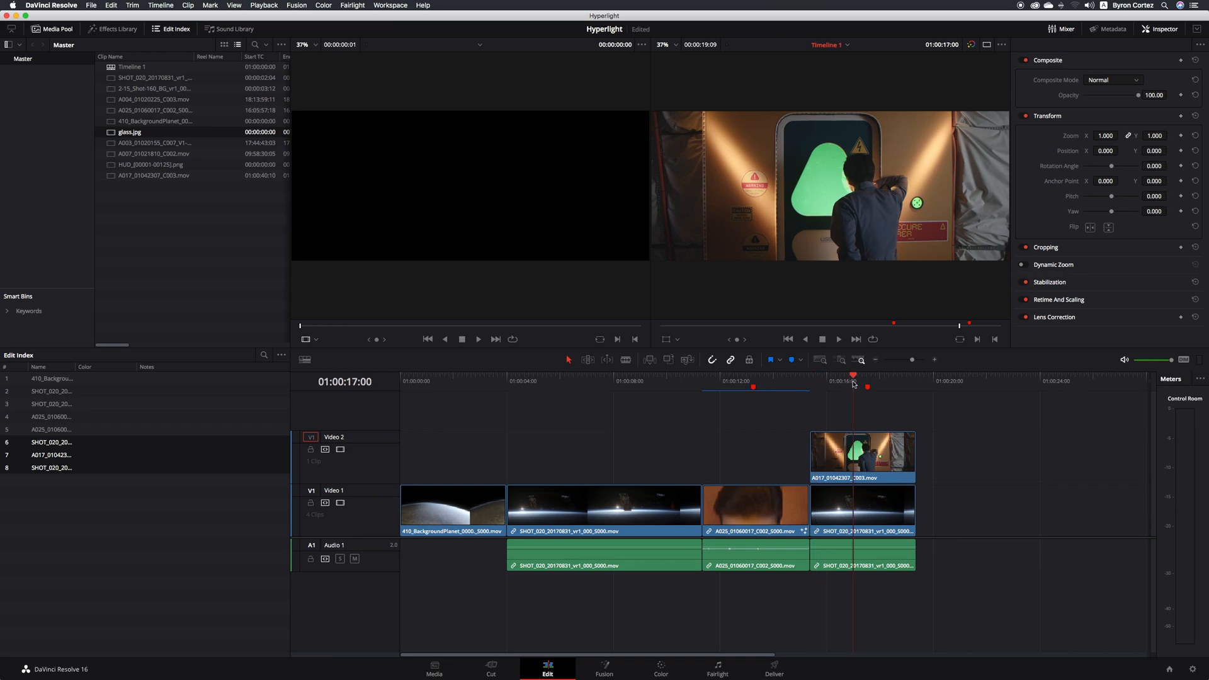
pyautogui.click(872, 468)
pyautogui.click(877, 498)
pyautogui.click(340, 450)
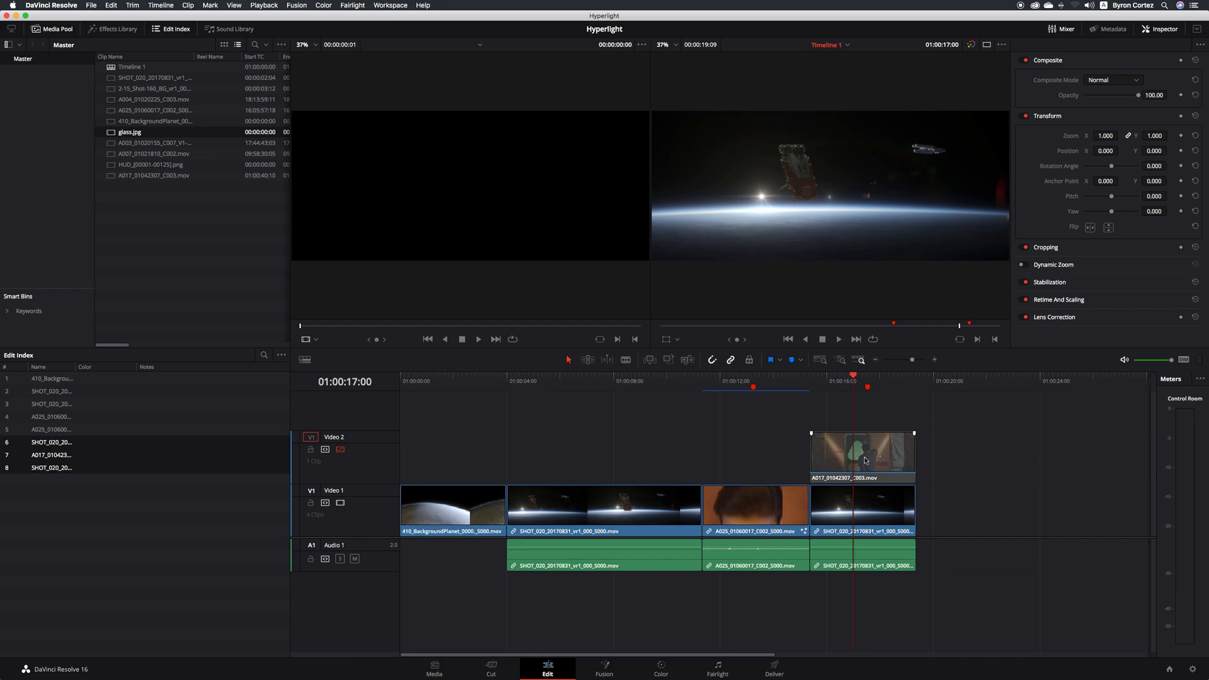
pyautogui.click(340, 449)
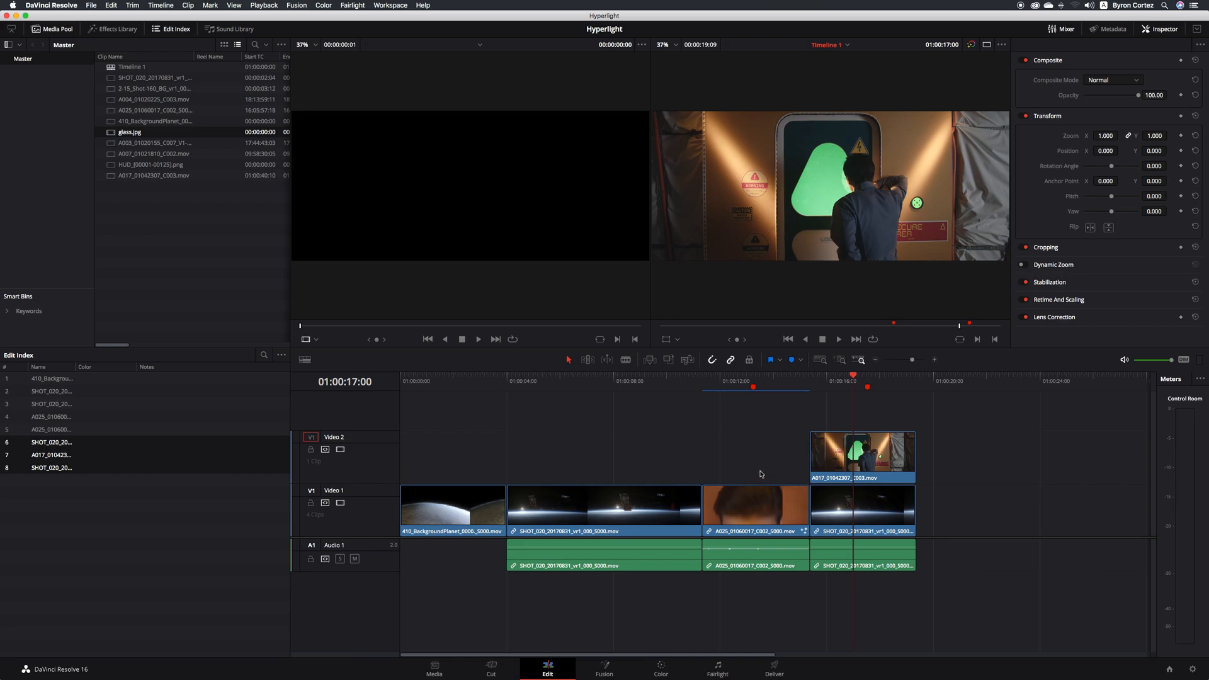
# Step: At 01:00:17:04, combine the green-screen clip on Video 2 and the space shot beneath it into a new Fusion clip
pyautogui.click(745, 383)
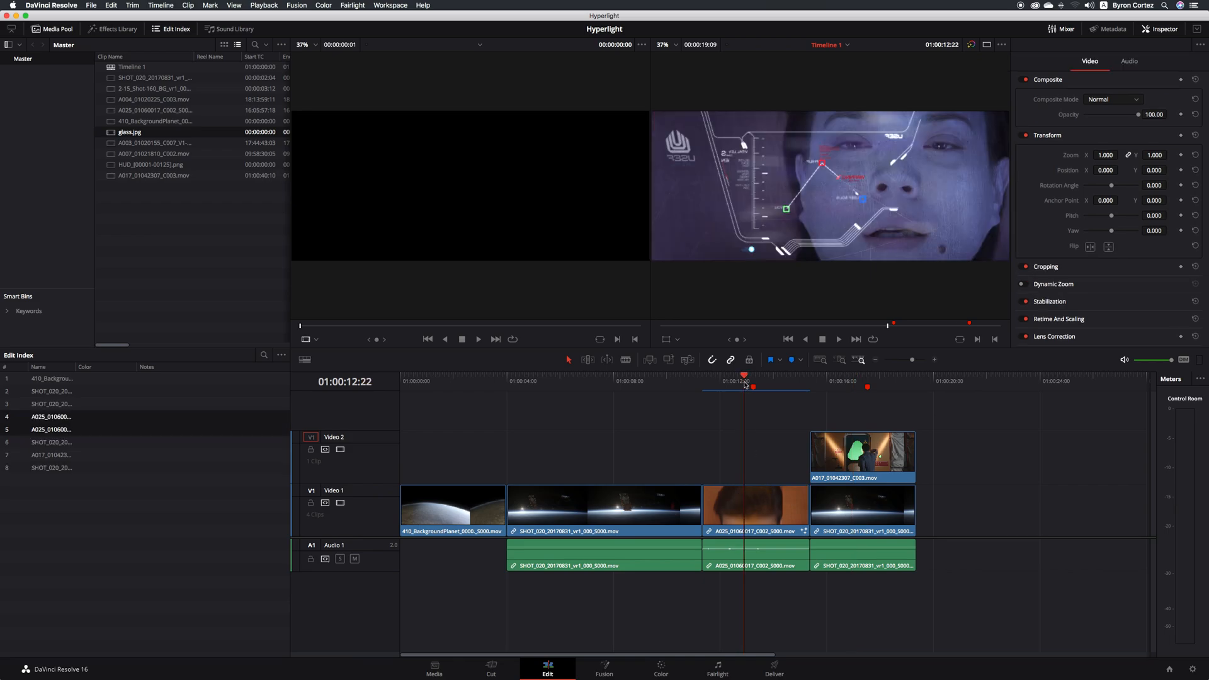
pyautogui.click(760, 498)
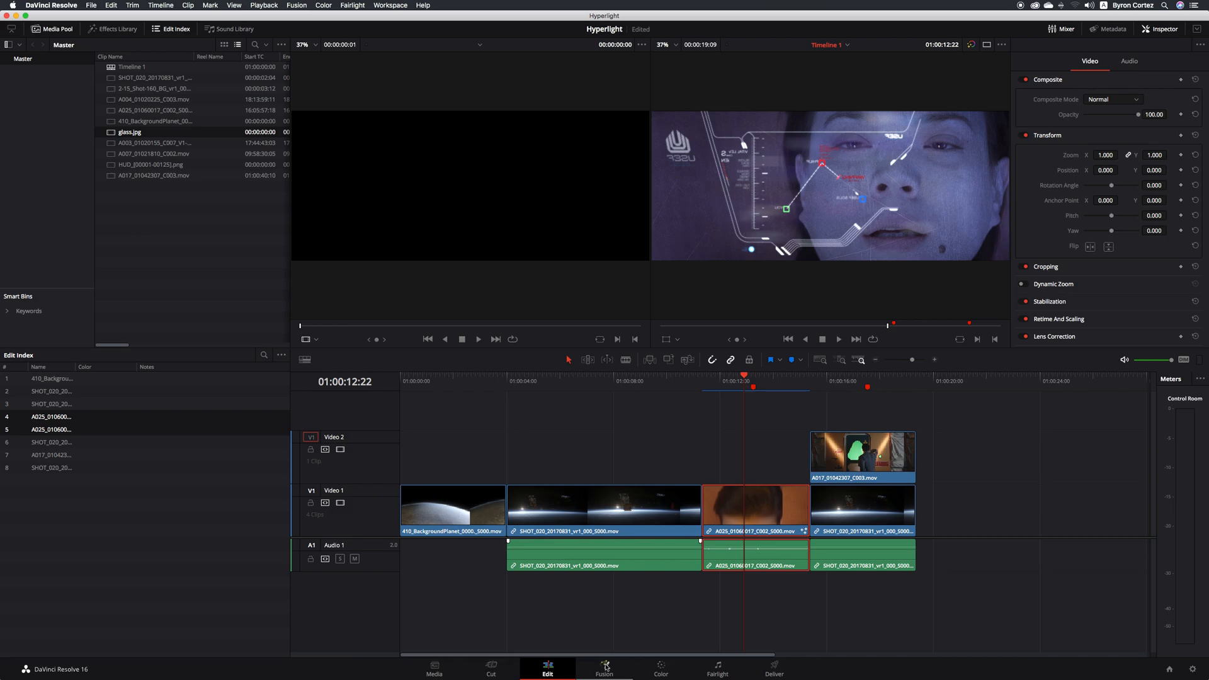
pyautogui.click(858, 381)
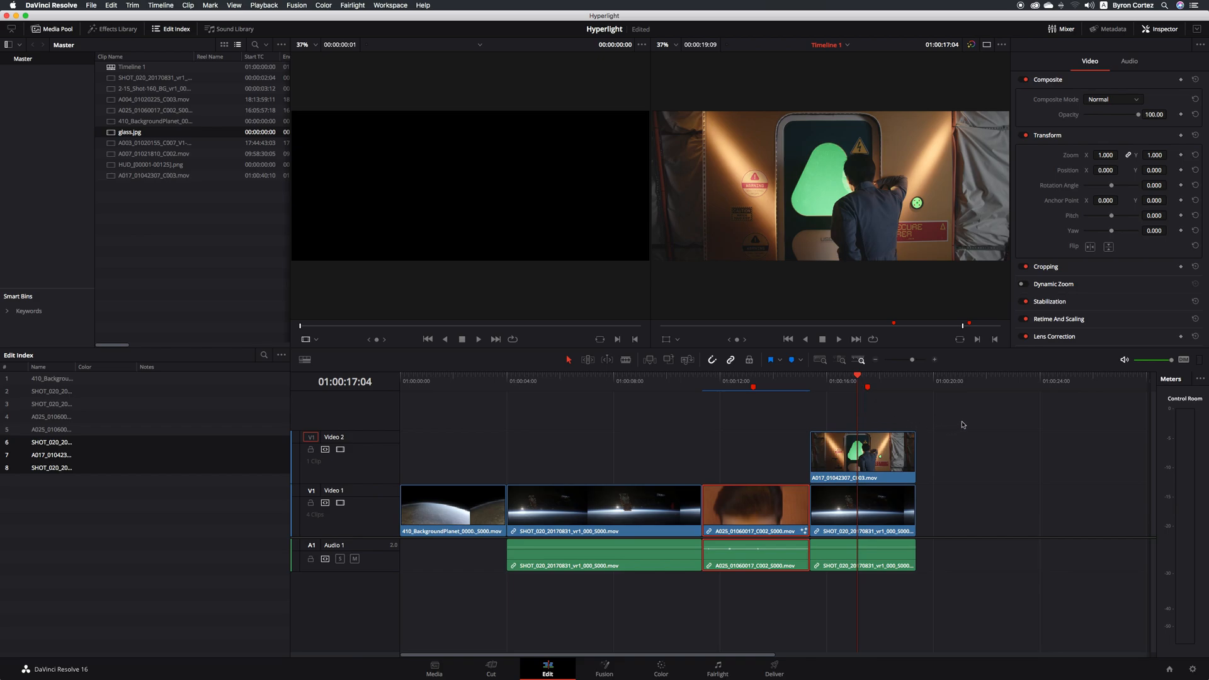
pyautogui.moveTo(962, 423); pyautogui.dragTo(869, 518)
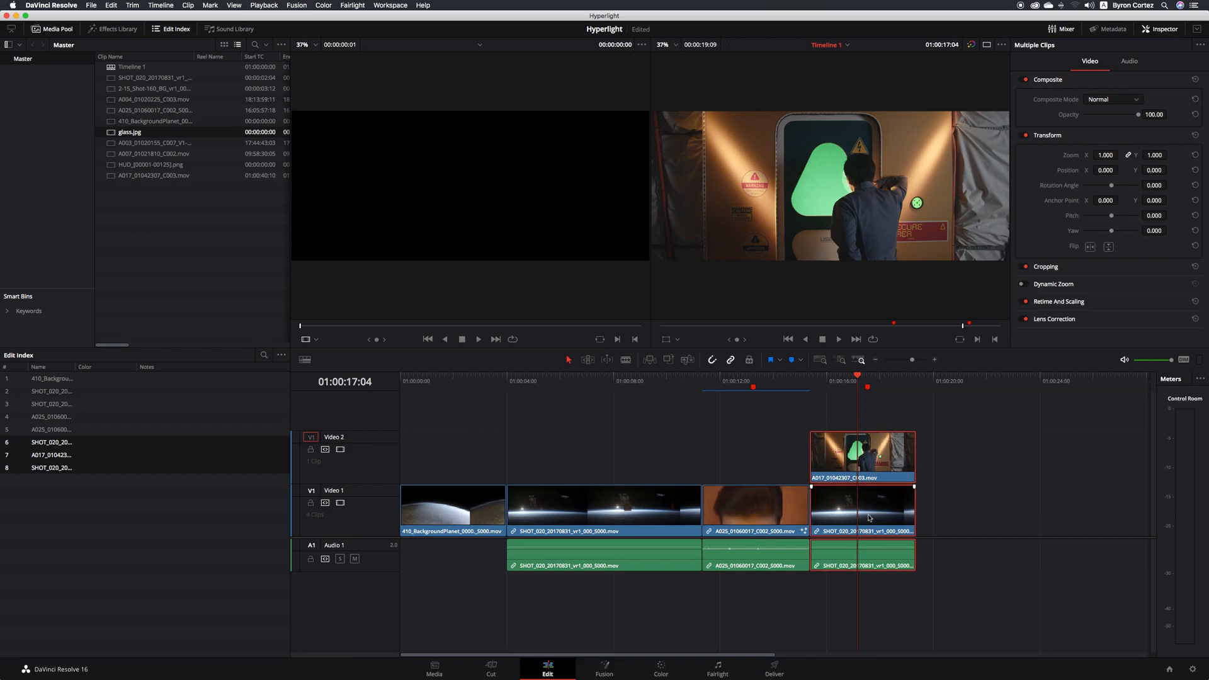
pyautogui.rightClick(878, 442)
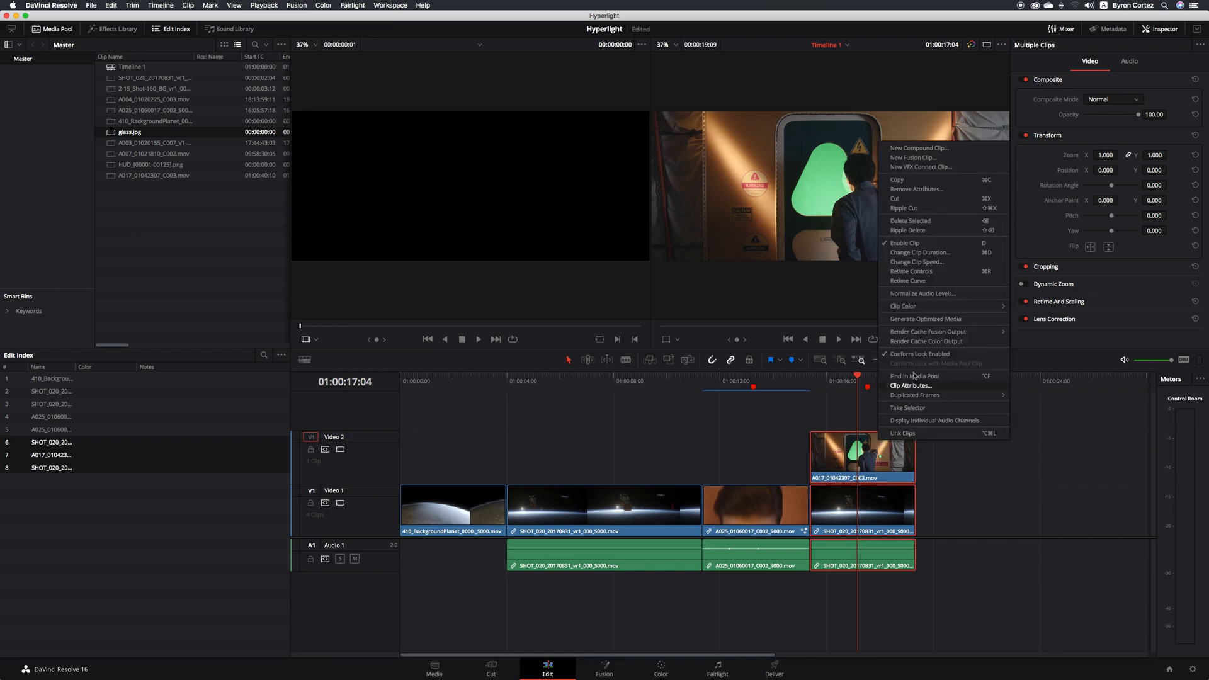
pyautogui.click(939, 159)
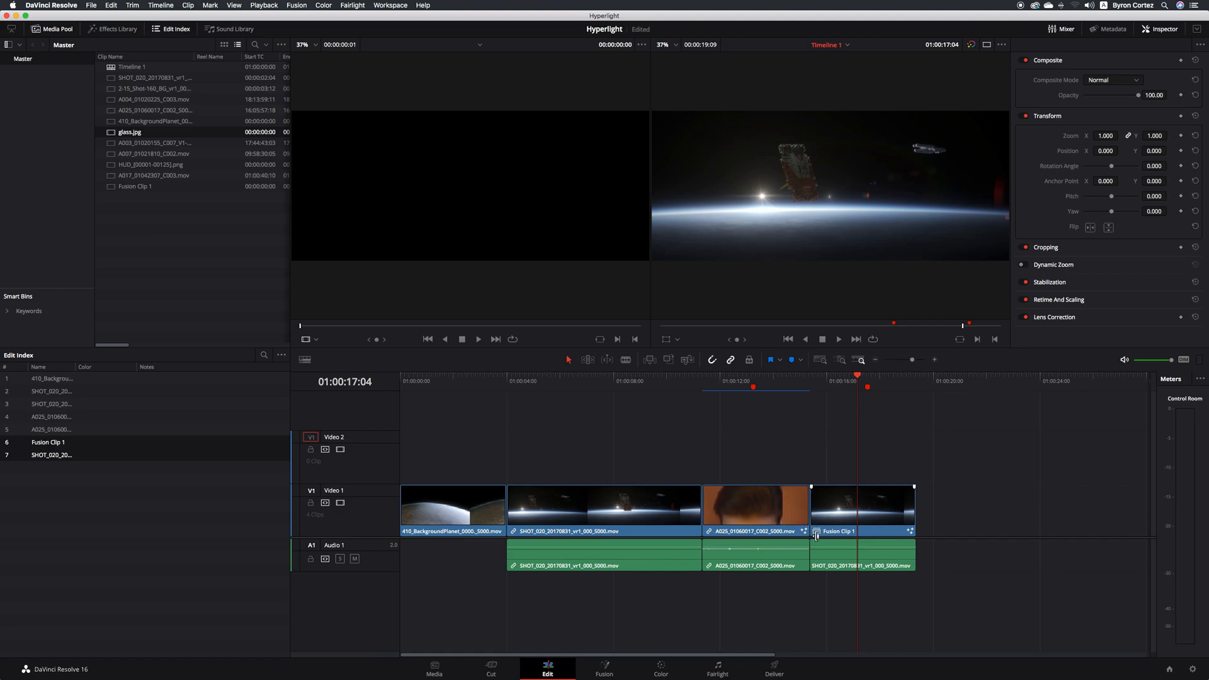
# Step: Open Fusion Clip 1 on the Fusion page, bring its node tree into clear view, and save the project
pyautogui.click(883, 506)
pyautogui.click(603, 666)
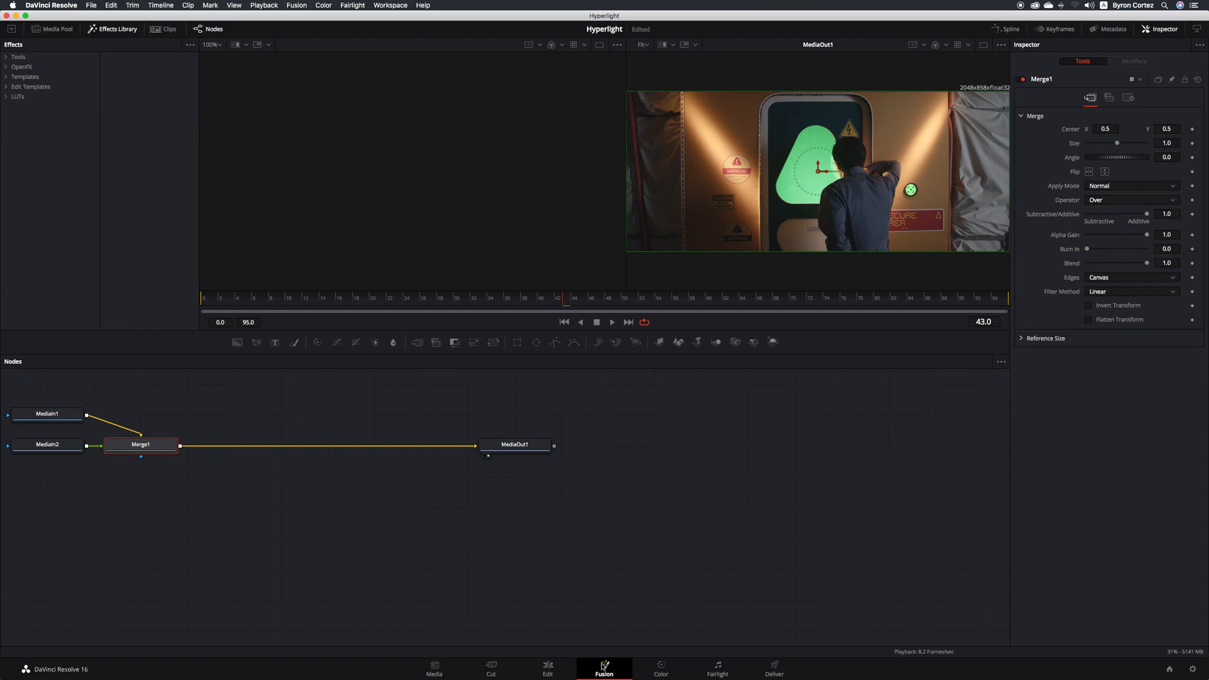
pyautogui.hscroll(-3, 384, 499)
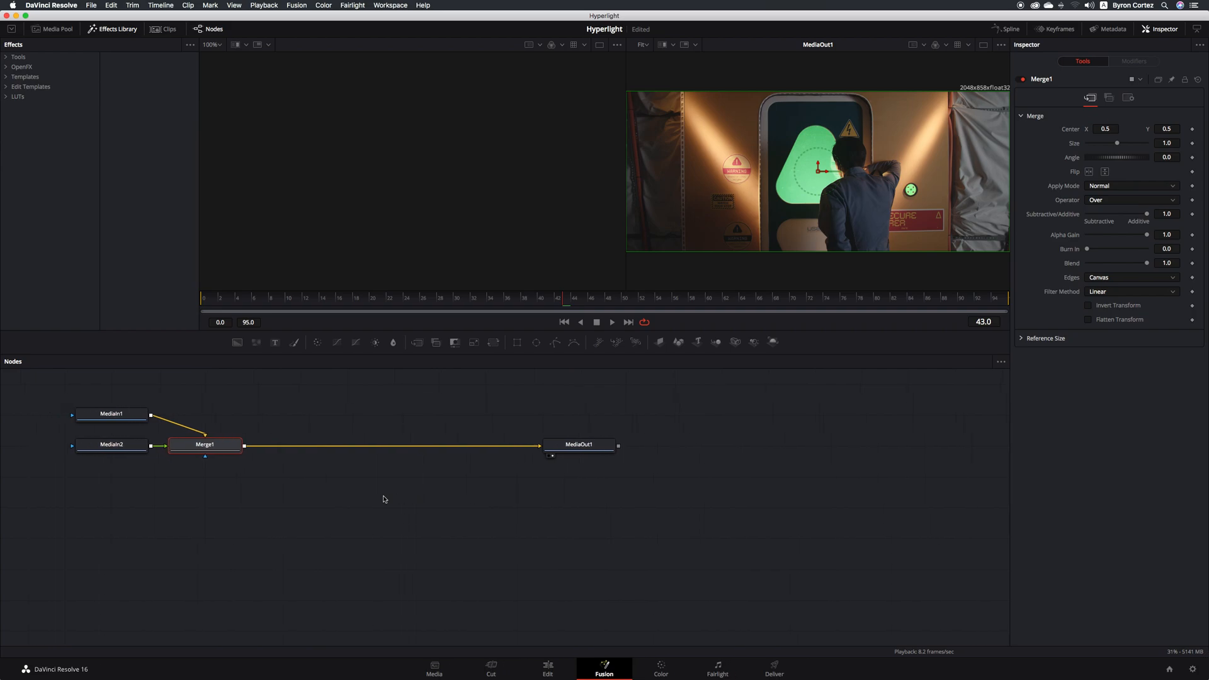
pyautogui.hscroll(-5, 384, 499)
pyautogui.scroll(2, 384, 500)
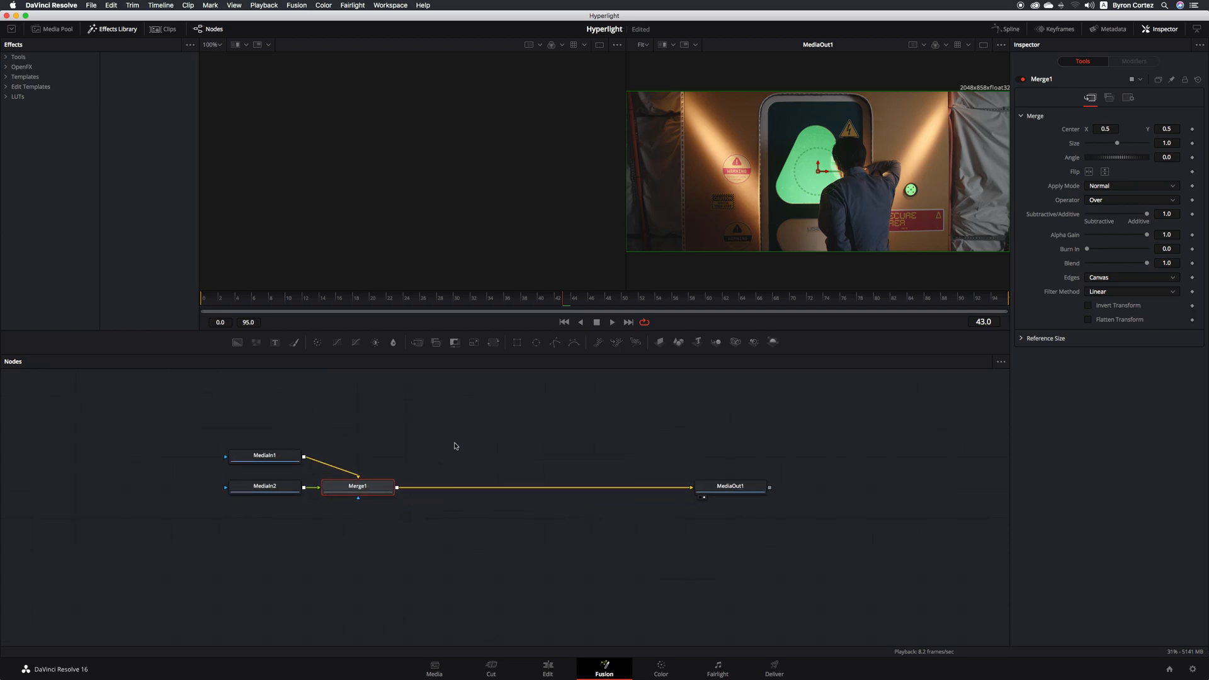
pyautogui.scroll(2, 456, 446)
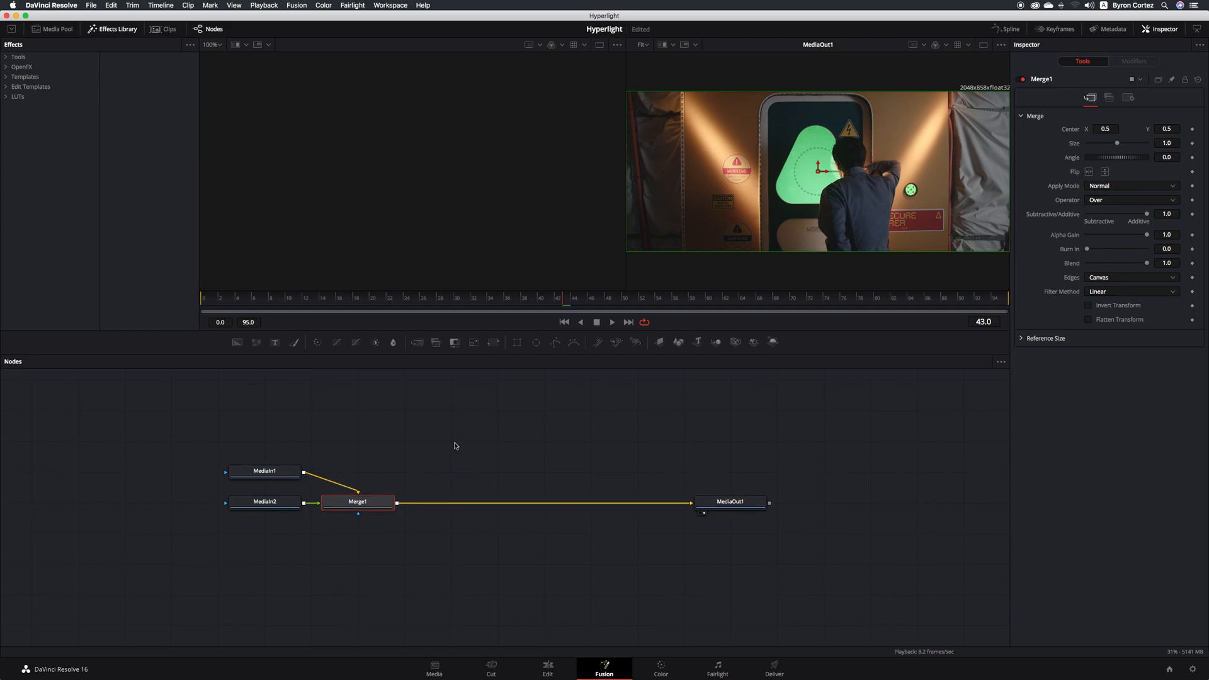
pyautogui.press('super+s')
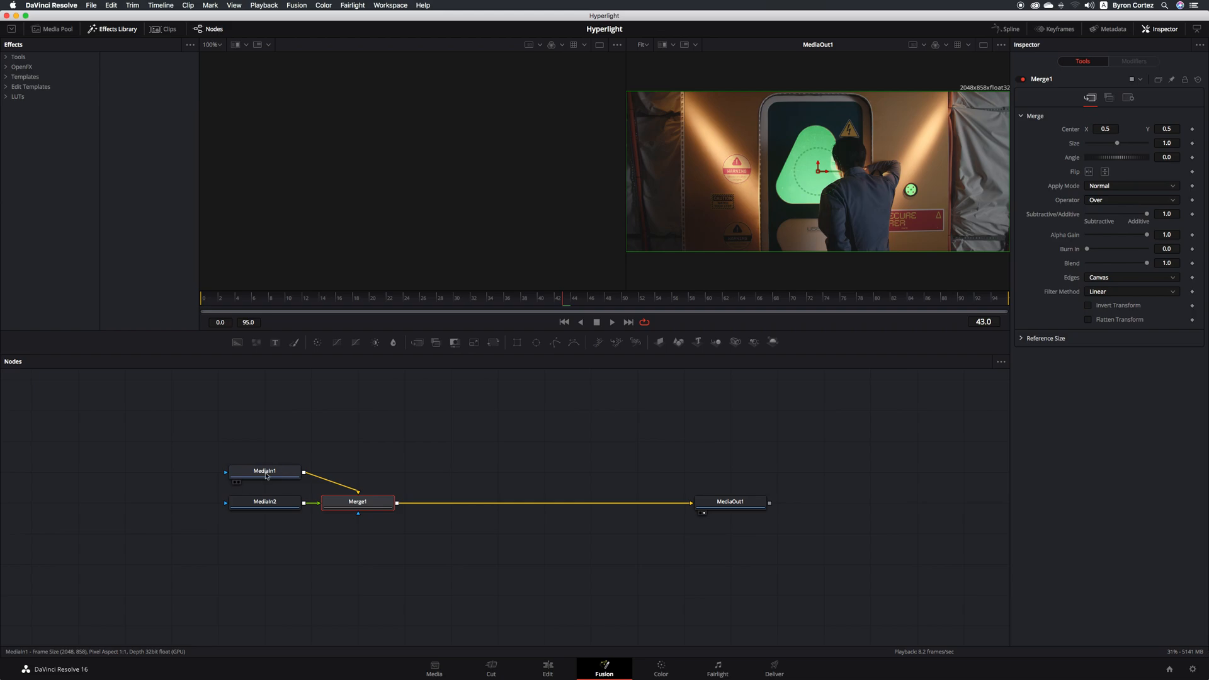
# Step: Show the MediaIn1 node in the empty viewer and rename it SPACE
pyautogui.click(235, 485)
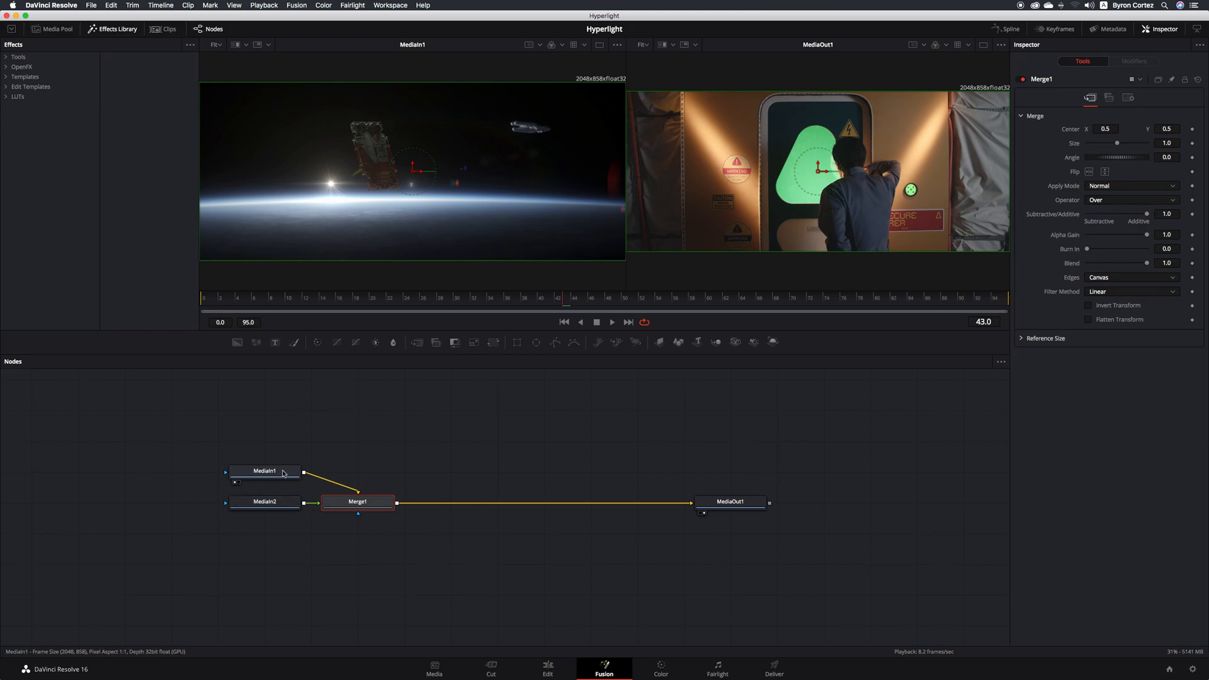
pyautogui.moveTo(283, 474)
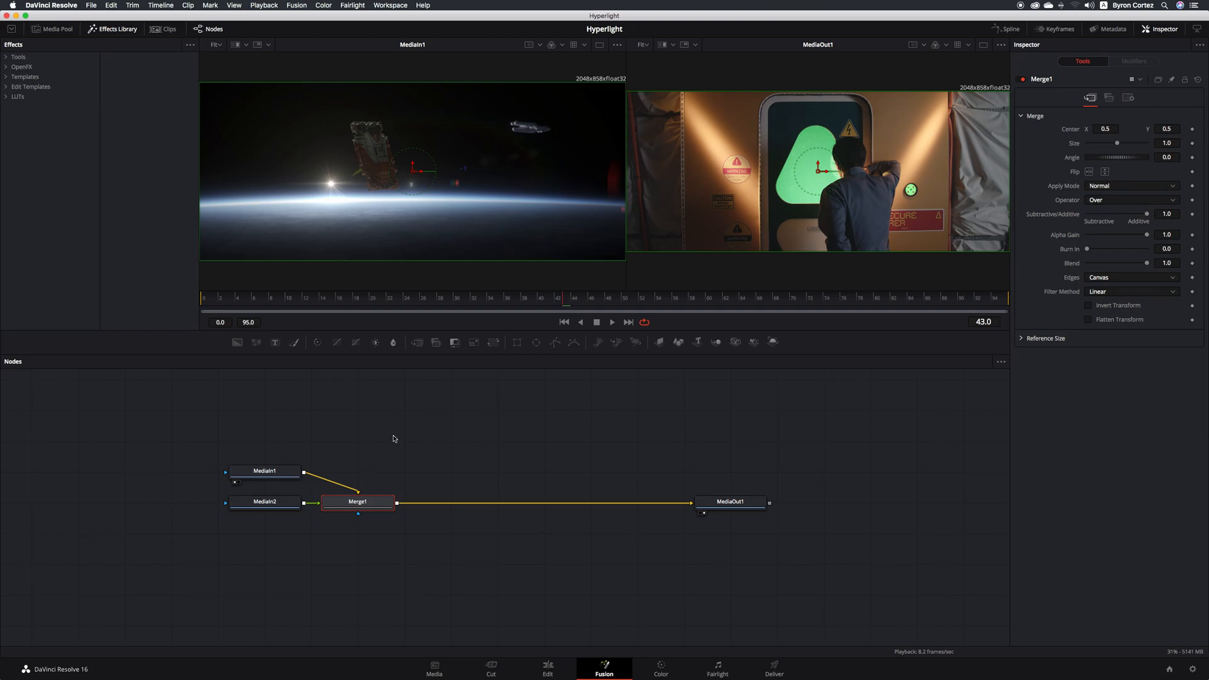
pyautogui.rightClick(284, 474)
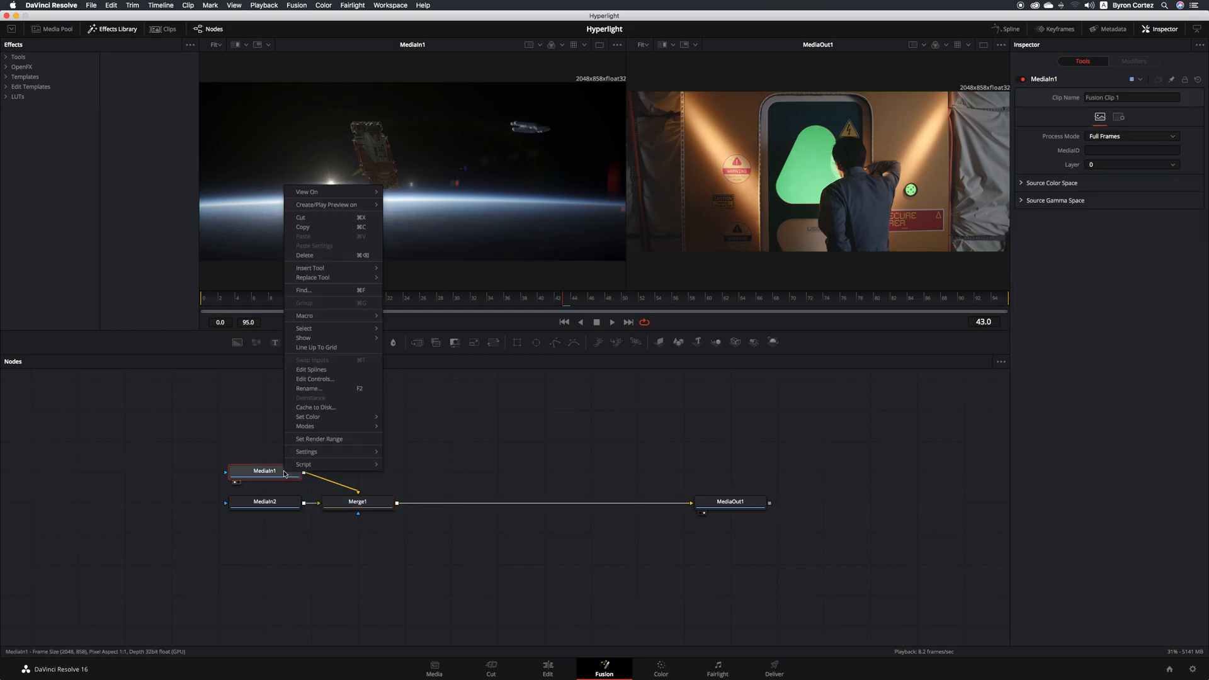
pyautogui.click(334, 388)
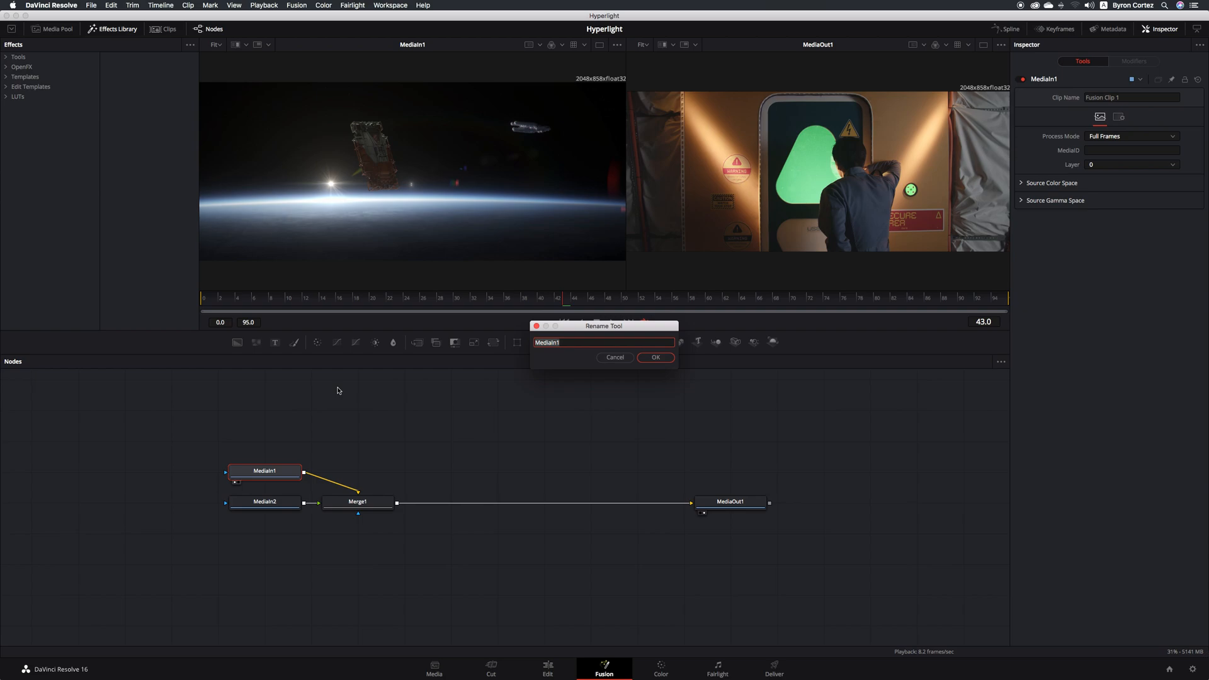
pyautogui.write('SPACE')
pyautogui.click(656, 357)
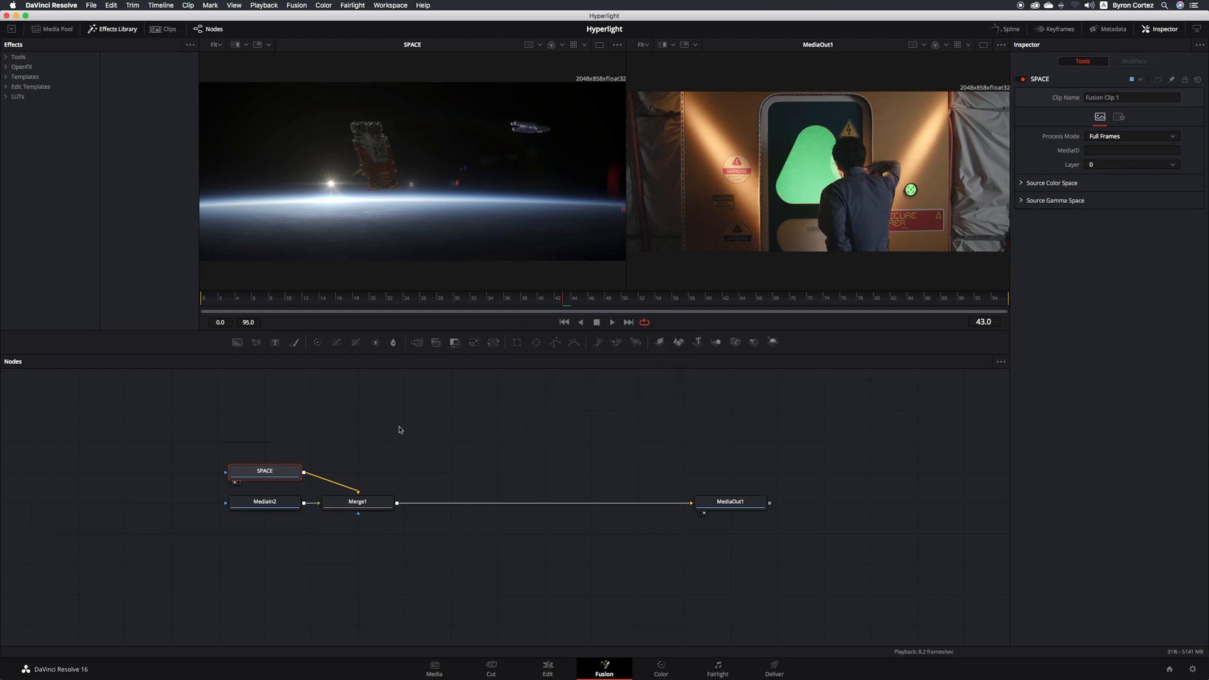
# Step: Switch the second viewer between MediaIn2 and MediaOut1, leaving the MediaIn2 green-screen shot displayed
pyautogui.click(285, 507)
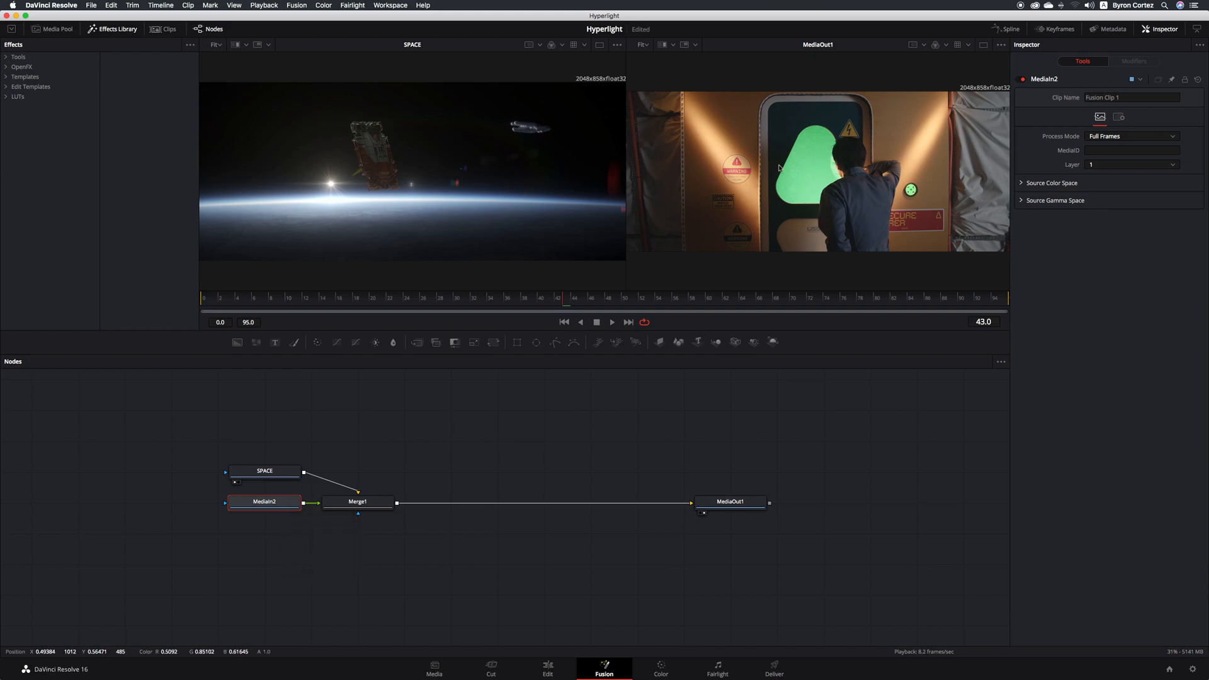
pyautogui.click(238, 513)
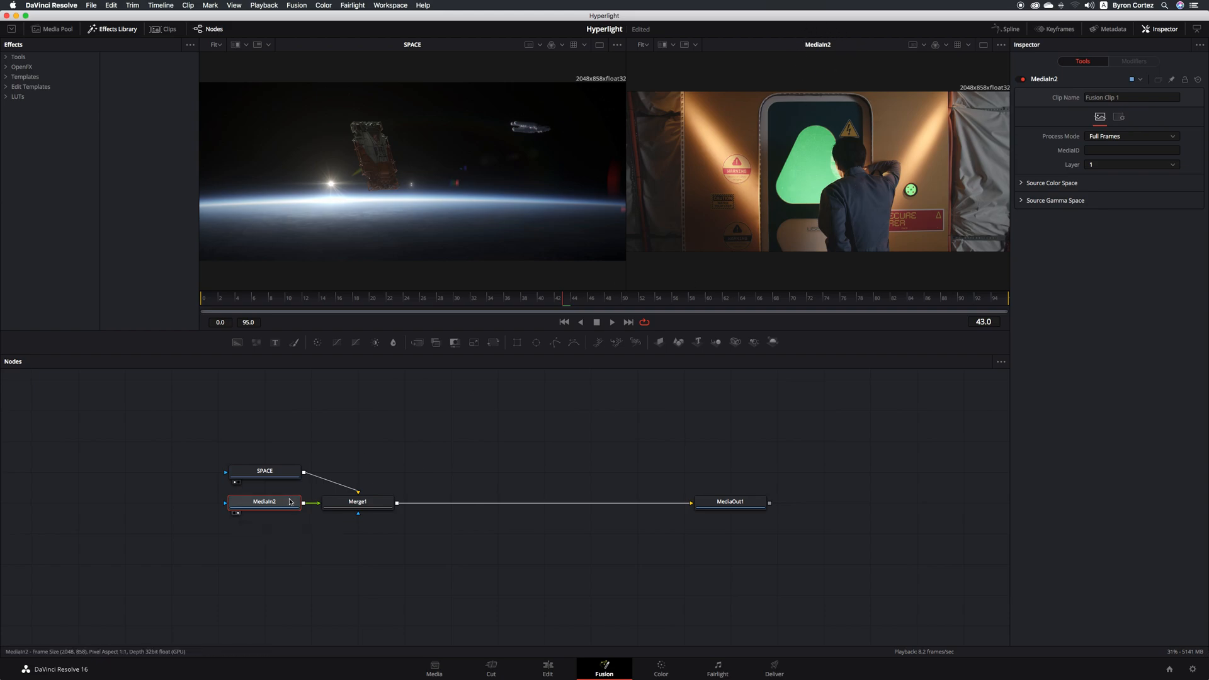
pyautogui.click(238, 514)
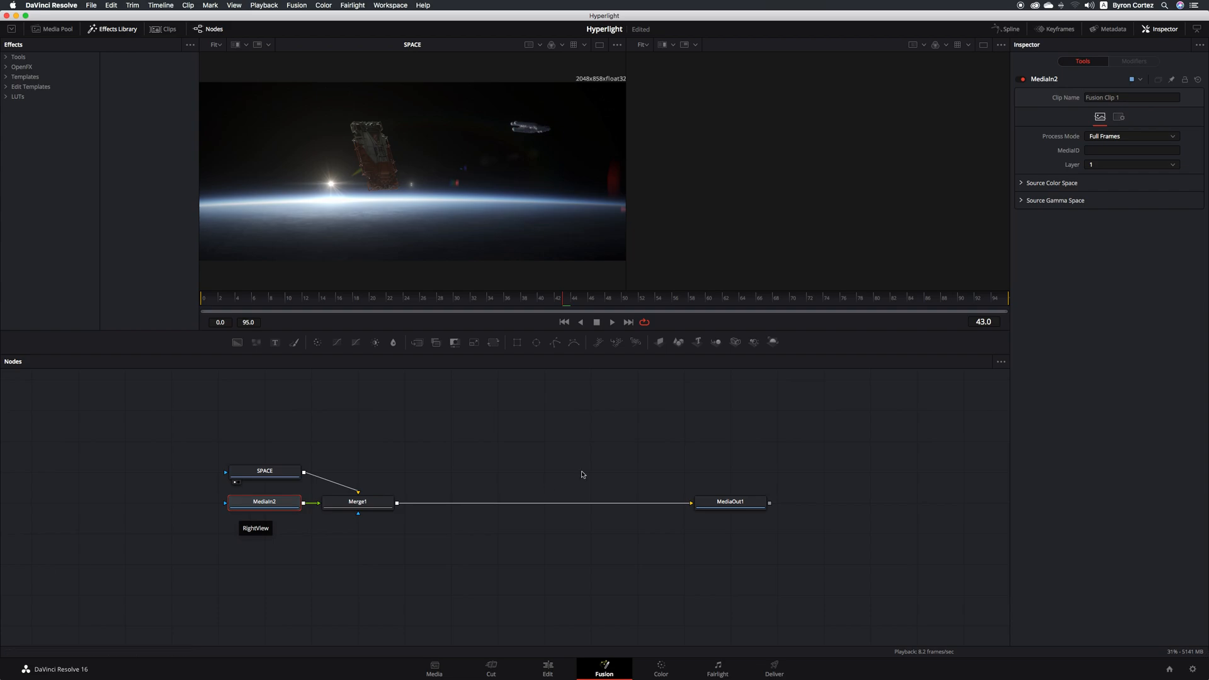
pyautogui.click(705, 515)
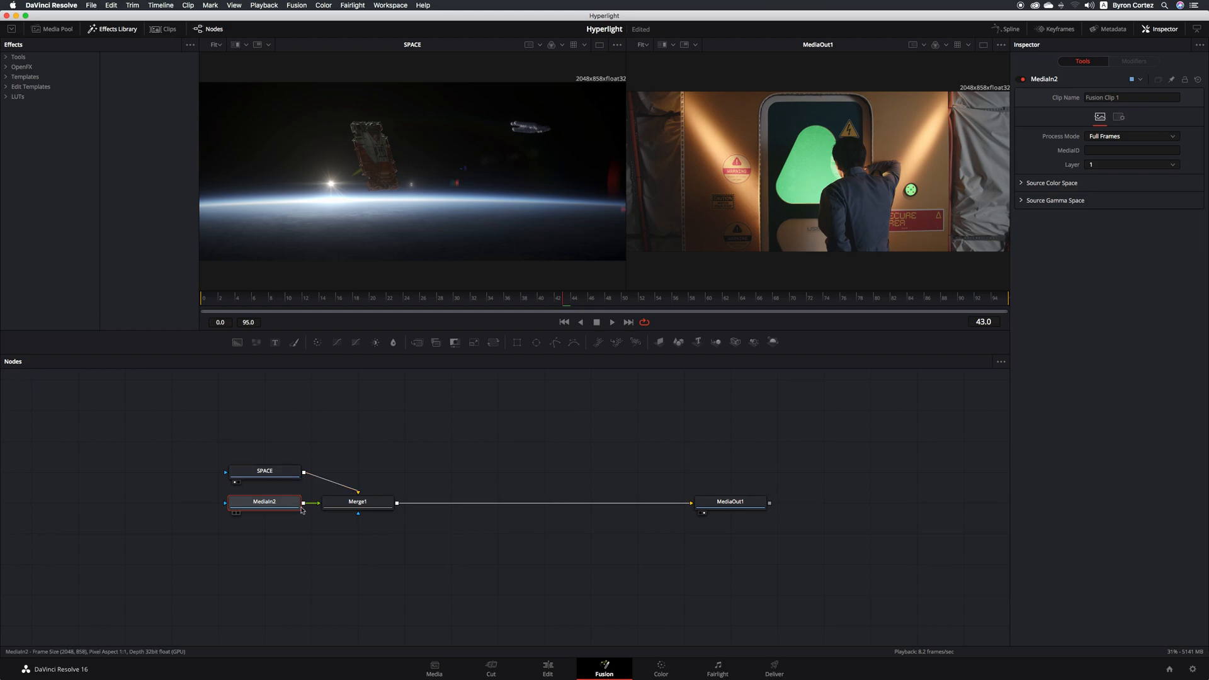
pyautogui.click(238, 514)
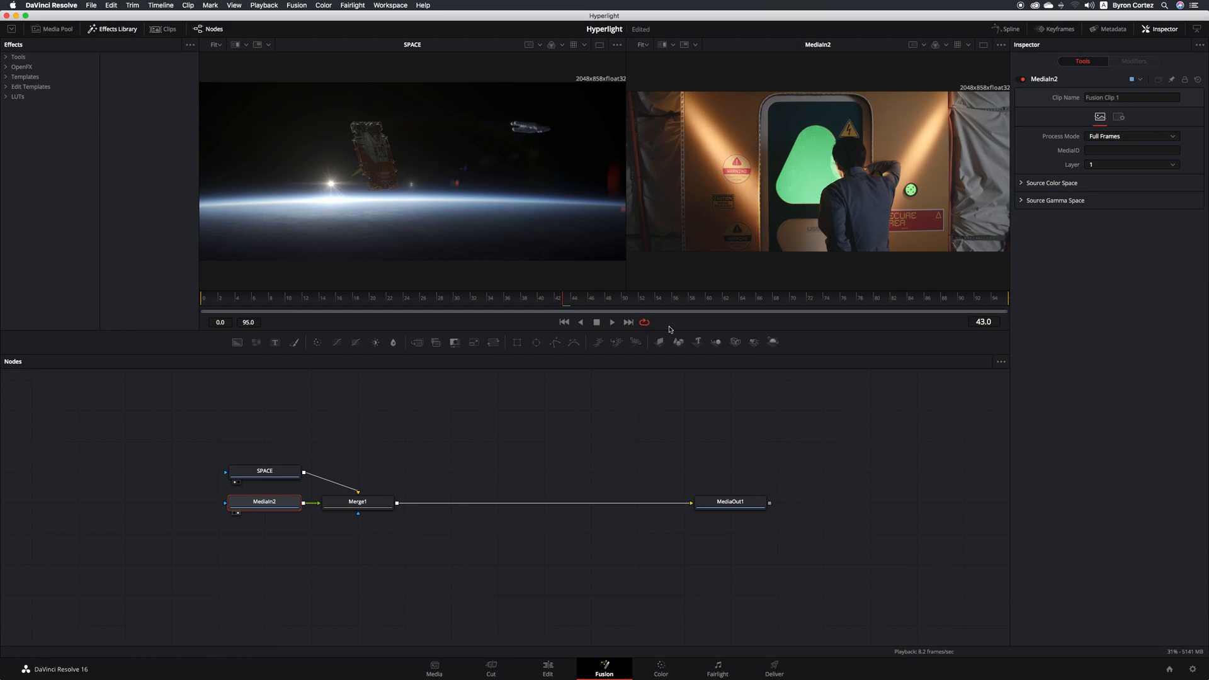
# Step: Rename the MediaIn2 node as WINDOW
pyautogui.moveTo(295, 507)
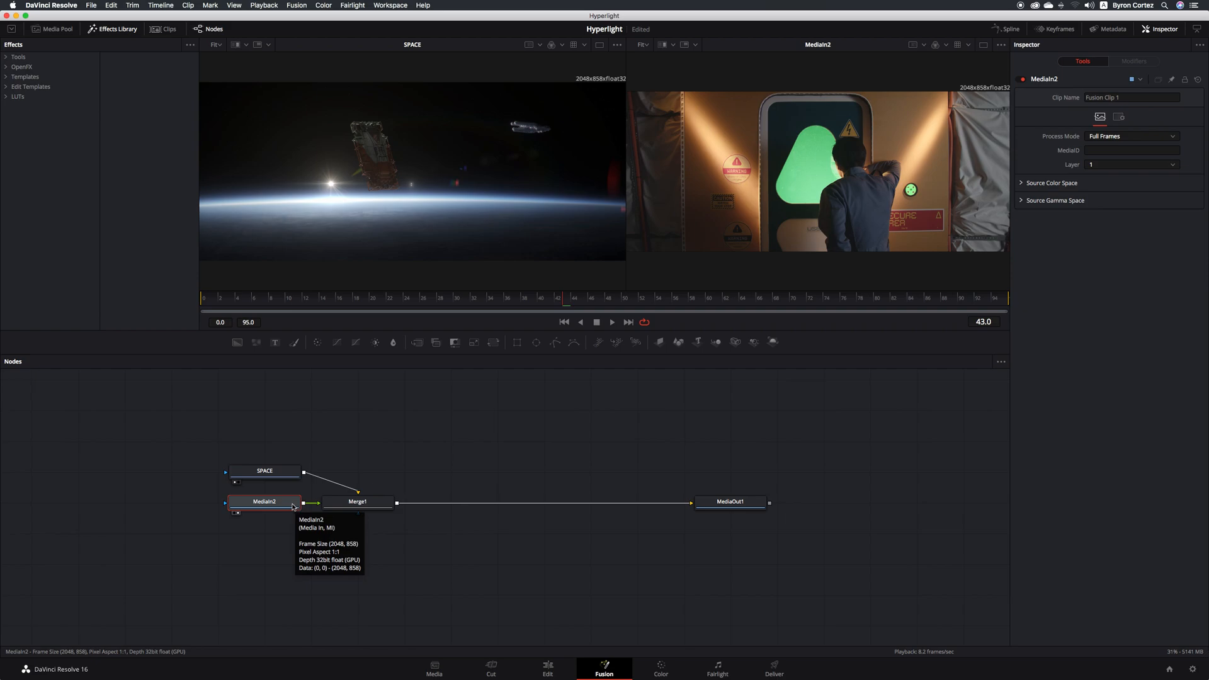
pyautogui.rightClick(284, 503)
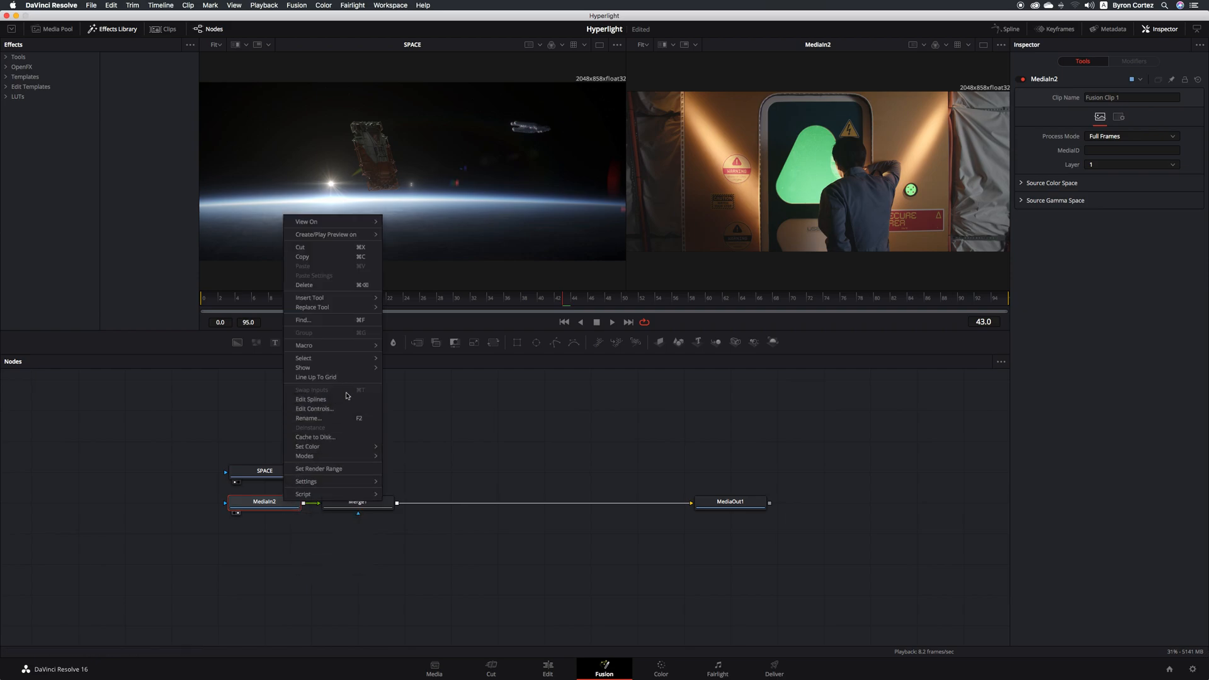
pyautogui.click(346, 418)
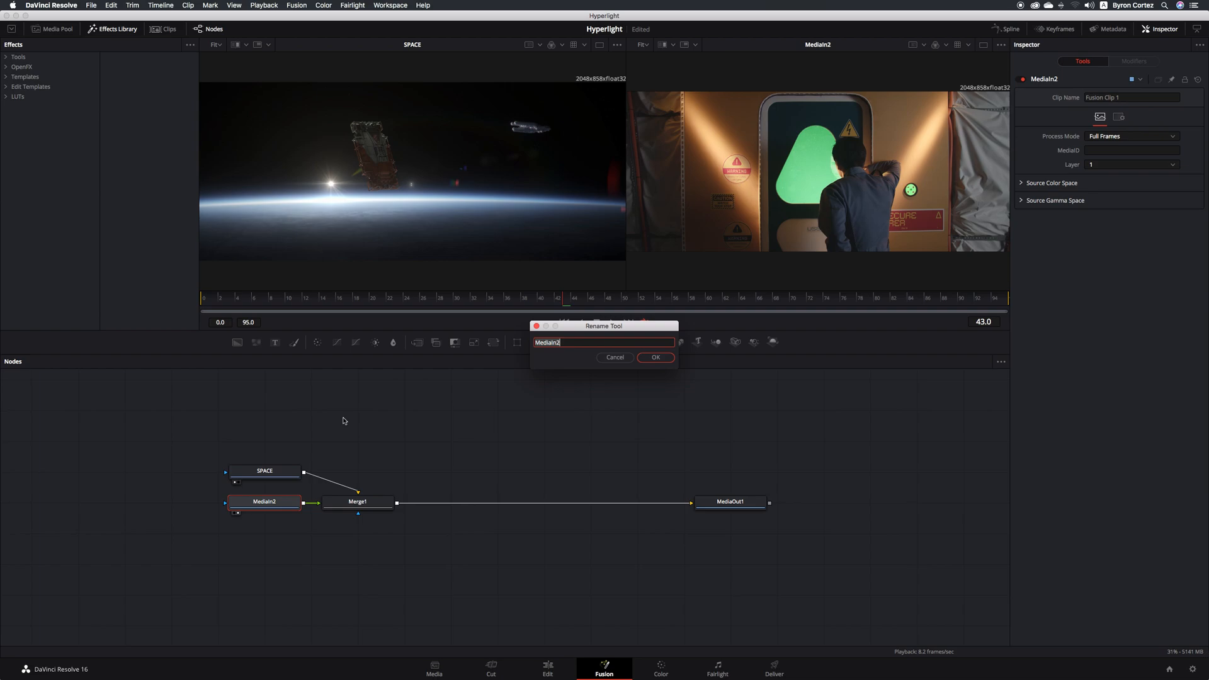
pyautogui.write('WINDOW')
pyautogui.click(651, 357)
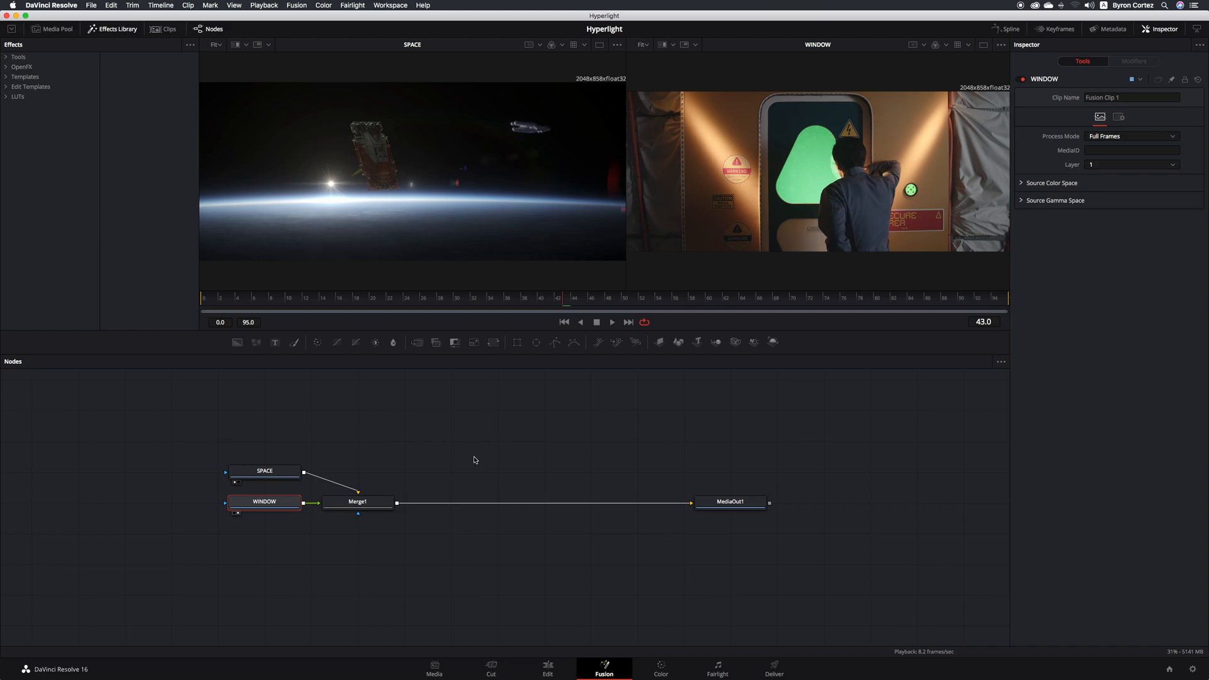
# Step: Move the SPACE node below and left of Merge1, place WINDOW above Merge1, and save the project
pyautogui.click(289, 473)
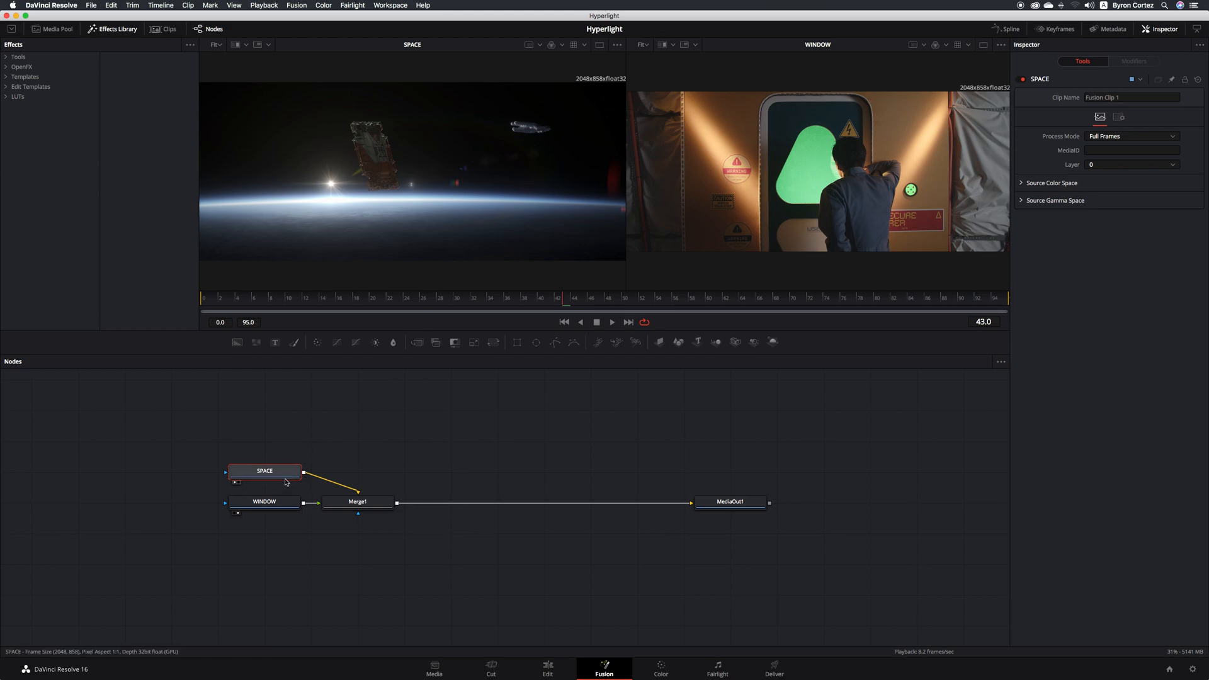
pyautogui.moveTo(286, 482); pyautogui.dragTo(282, 545)
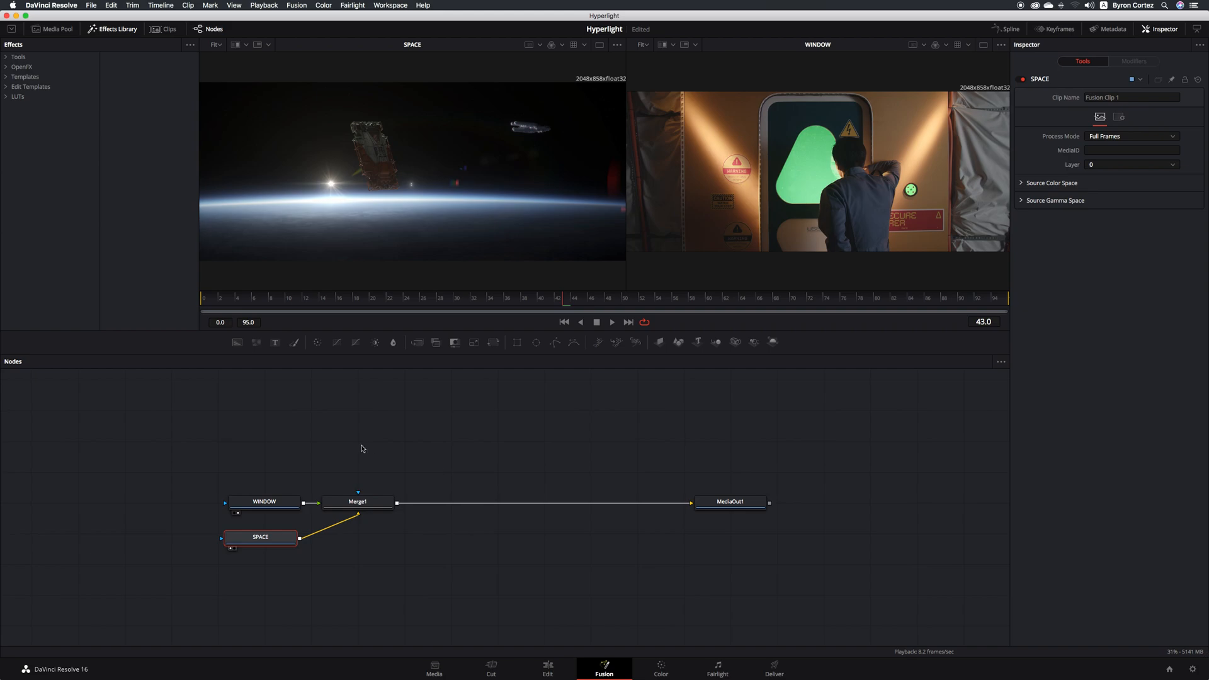
pyautogui.moveTo(278, 502); pyautogui.dragTo(372, 406)
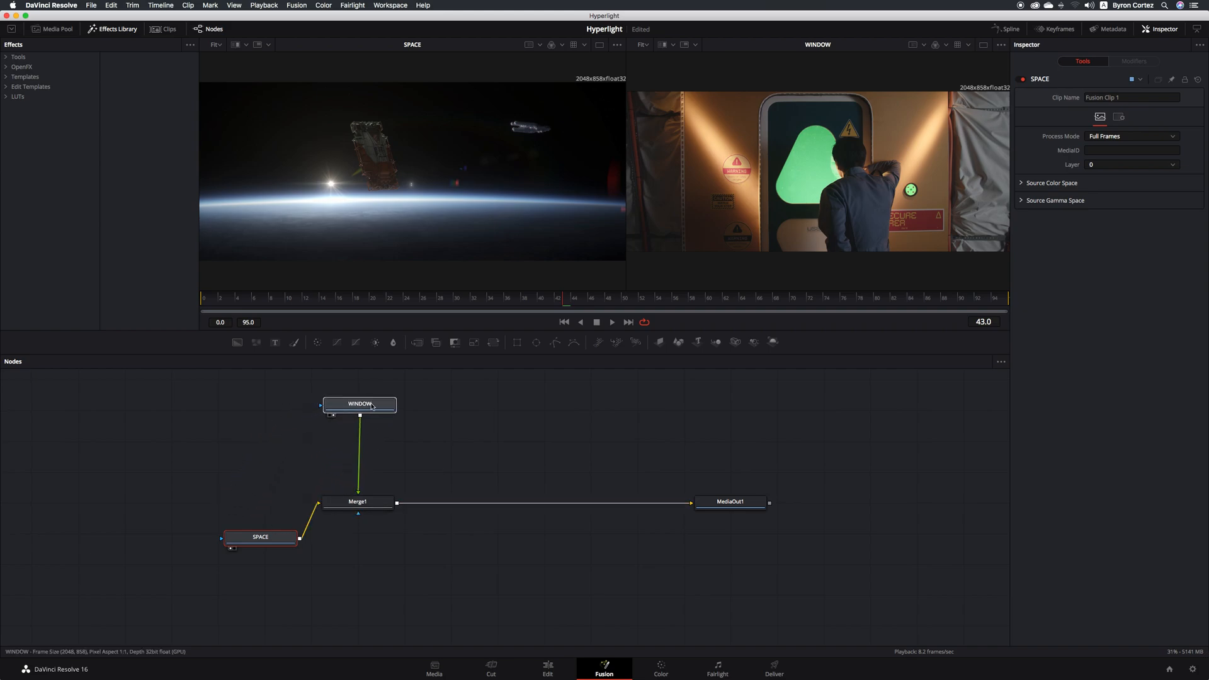
pyautogui.click(372, 406)
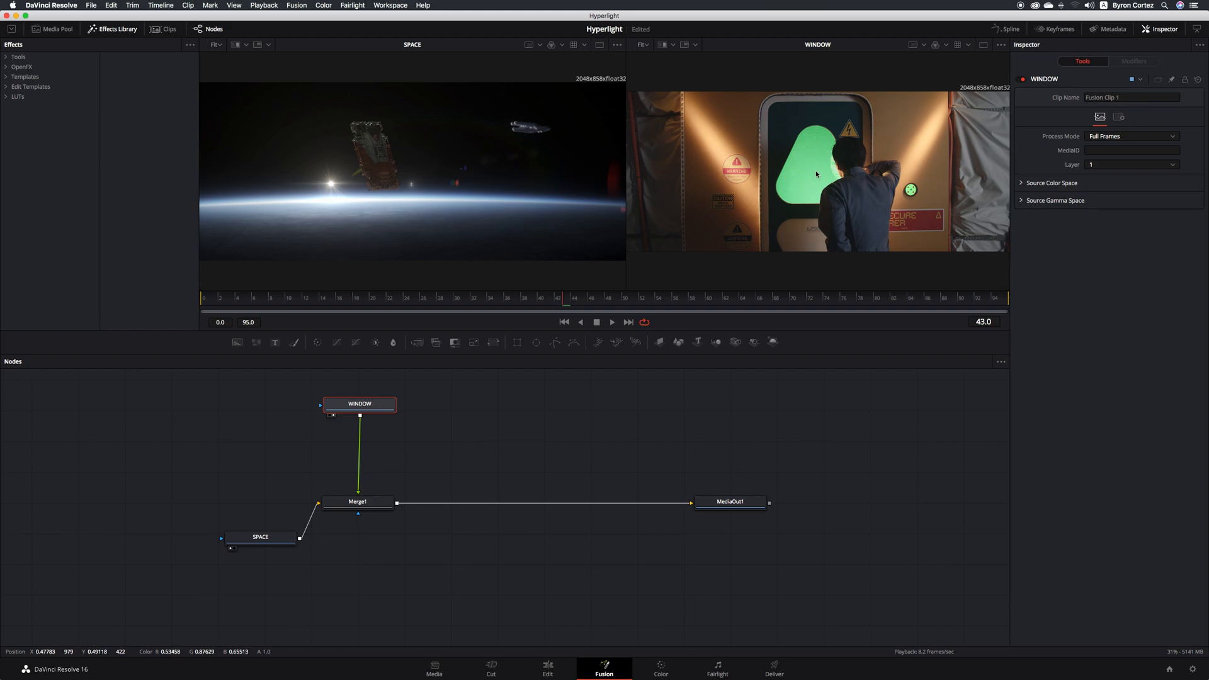
pyautogui.press('super+s')
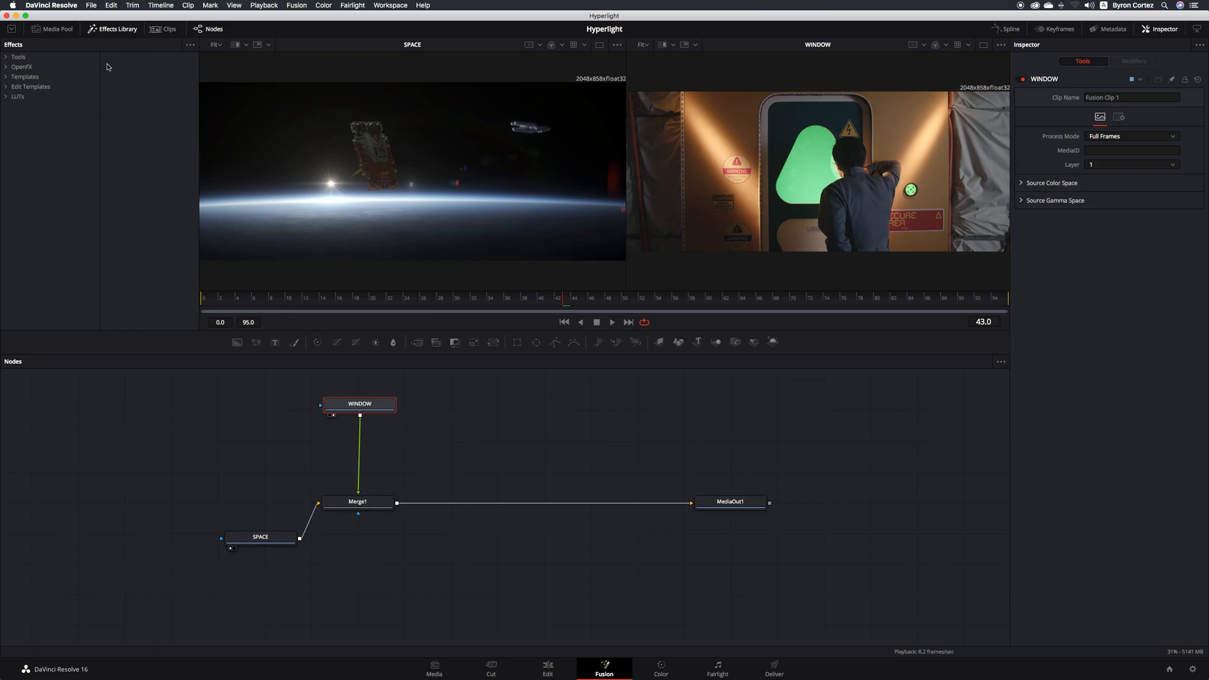
# Step: Add a Delta Keyer after the WINDOW node and place it midway between WINDOW and Merge1
pyautogui.click(7, 57)
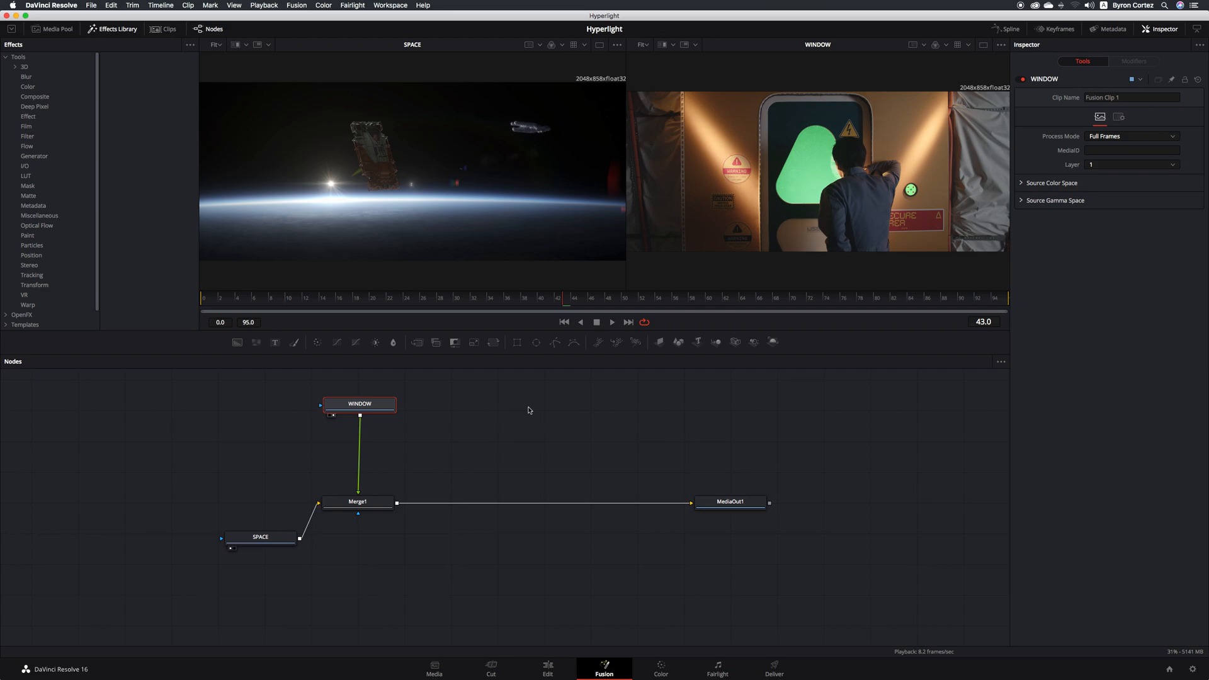
pyautogui.hotkey('shift', 'space')
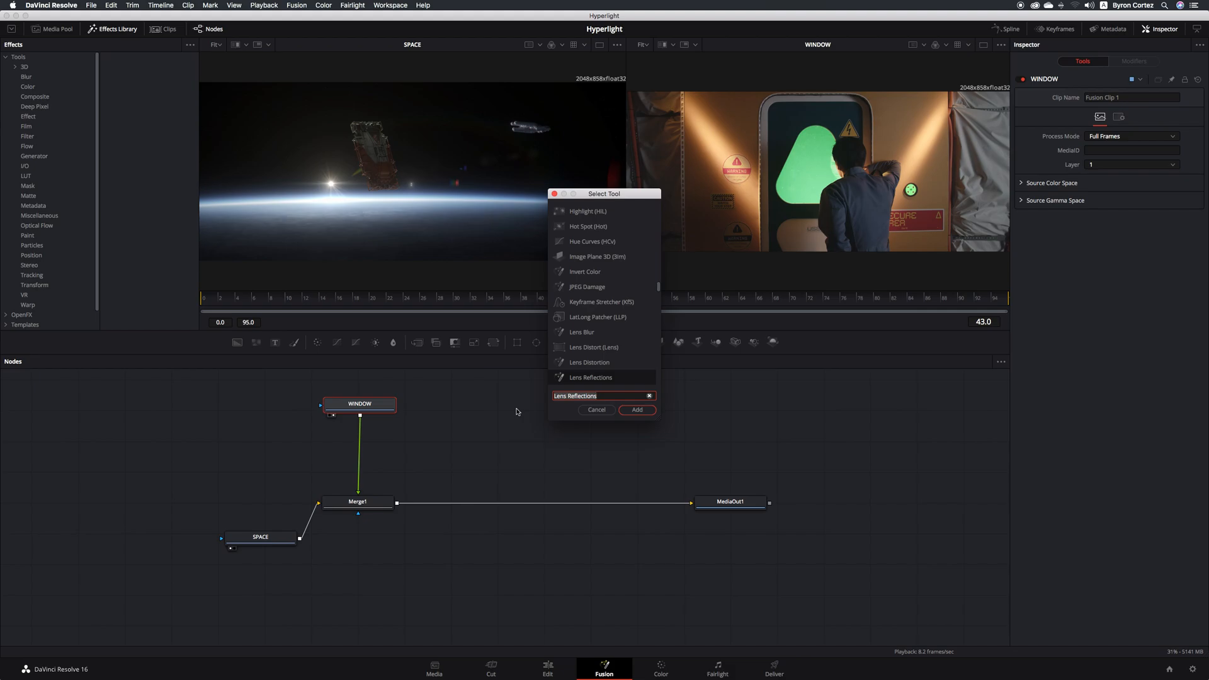
pyautogui.press('BackSpace')
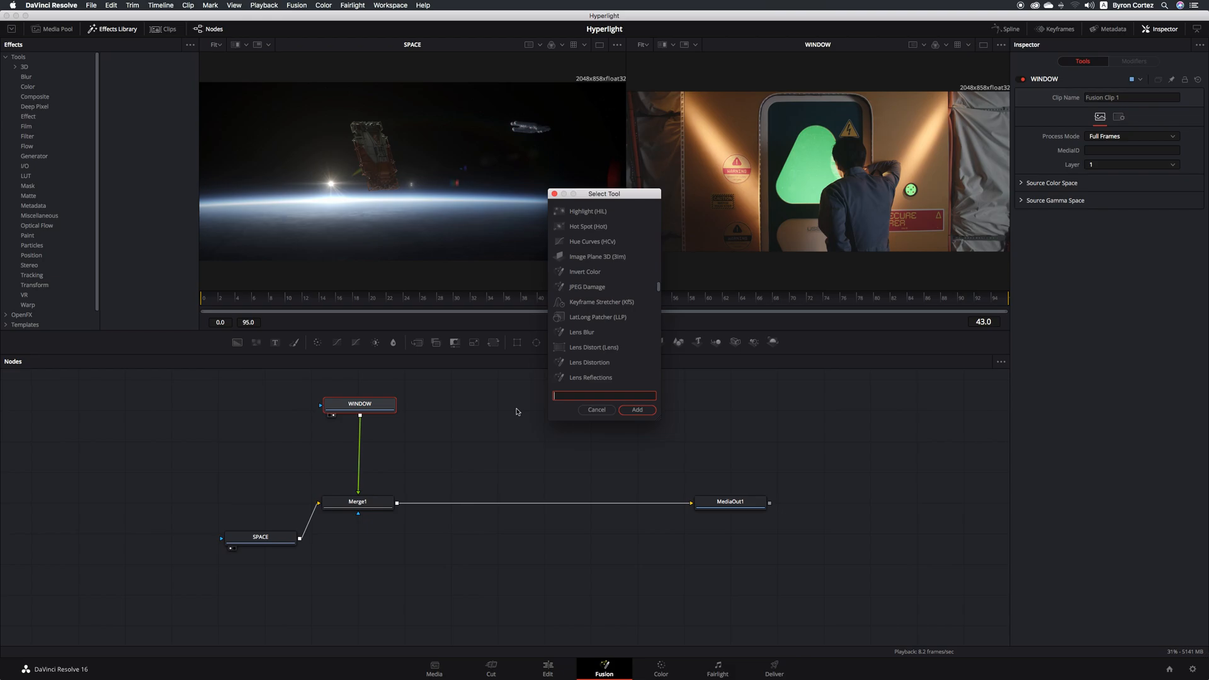
pyautogui.write('Dela')
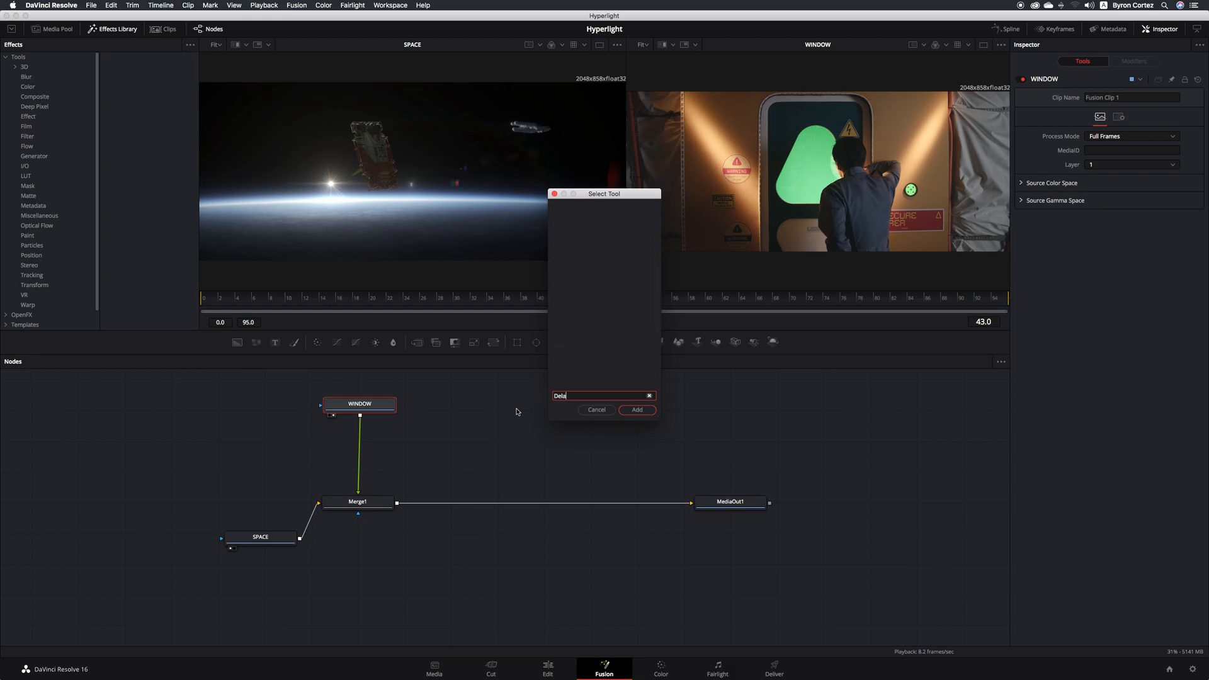
pyautogui.press('BackSpace')
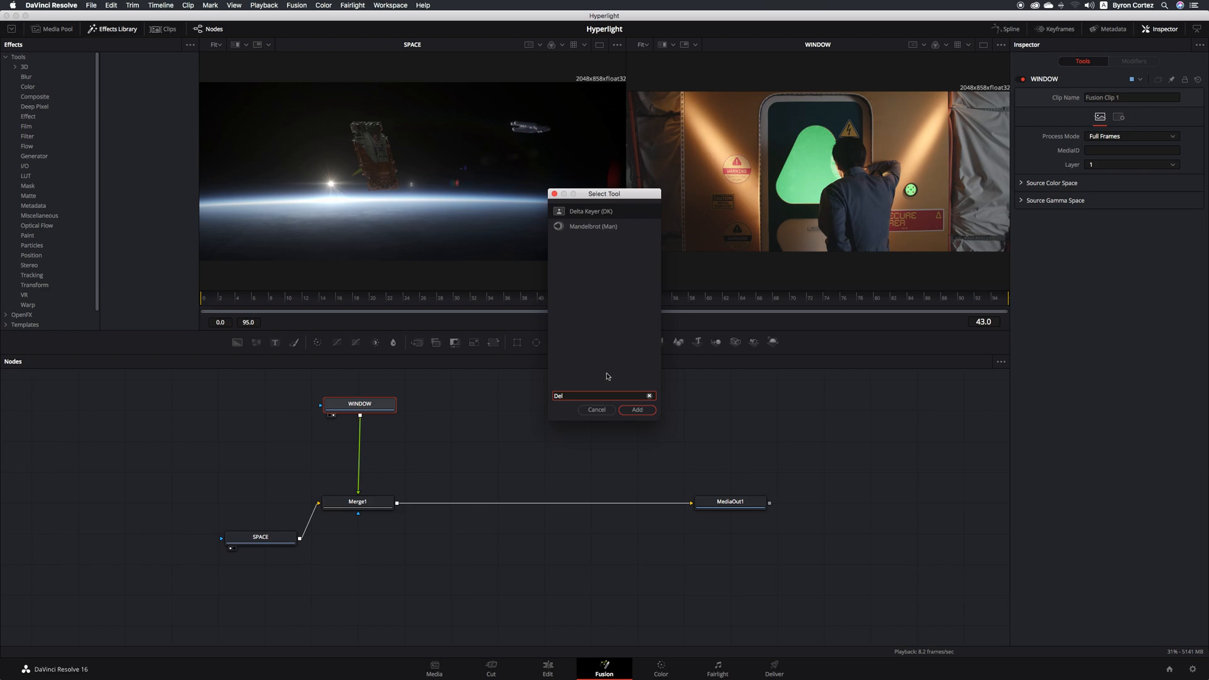
pyautogui.click(589, 212)
pyautogui.click(648, 411)
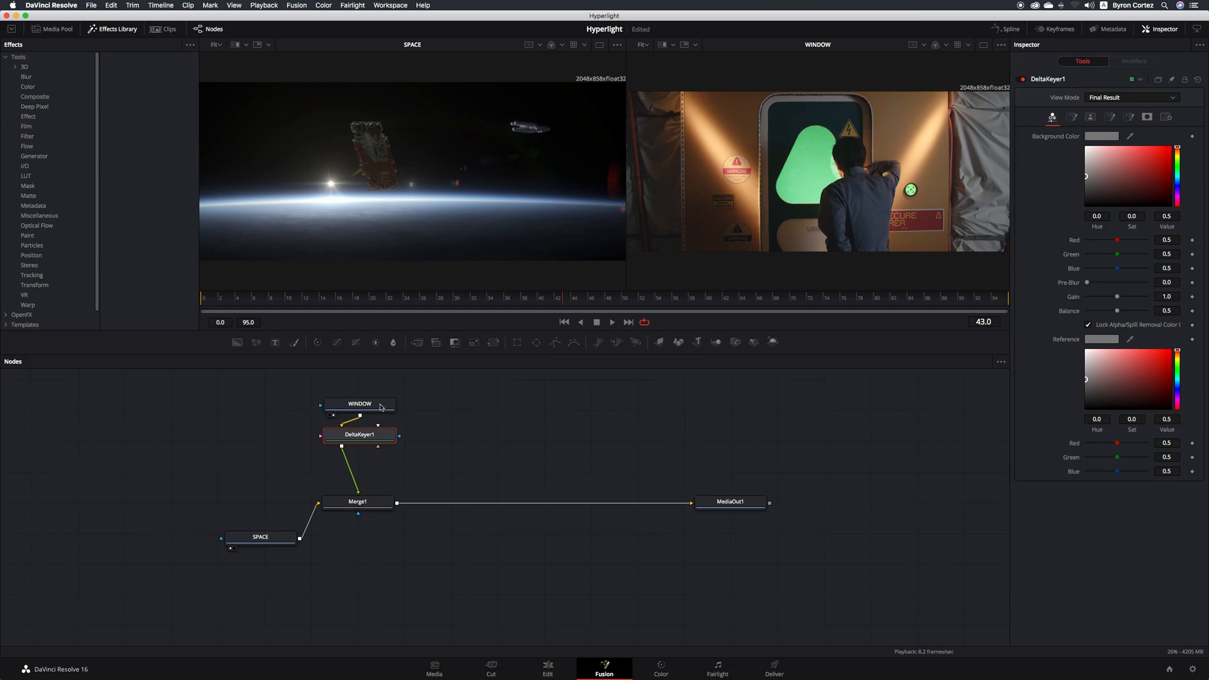
pyautogui.moveTo(386, 436)
pyautogui.mouseDown()
pyautogui.moveTo(390, 451)
pyautogui.moveTo(413, 448)
pyautogui.moveTo(401, 449)
pyautogui.mouseUp()
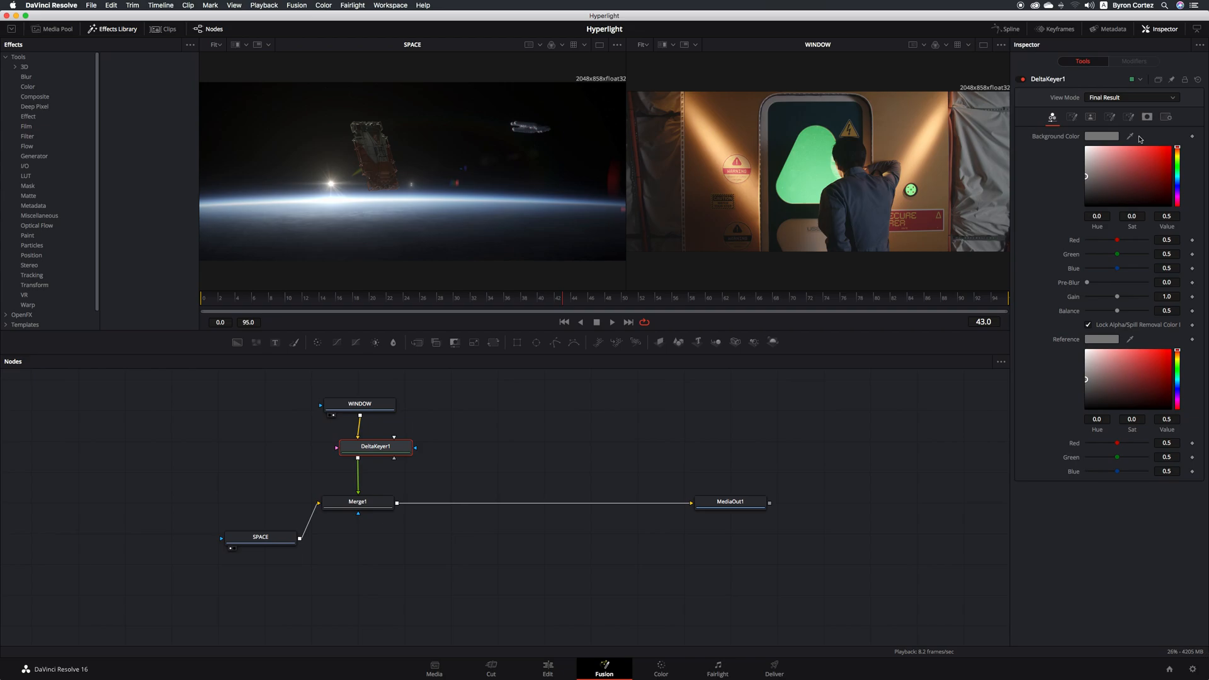
# Step: Sample the window's green from the WINDOW shot as DeltaKeyer1's background color, then display MediaOut1 in the second viewer
pyautogui.moveTo(1131, 137); pyautogui.dragTo(812, 133)
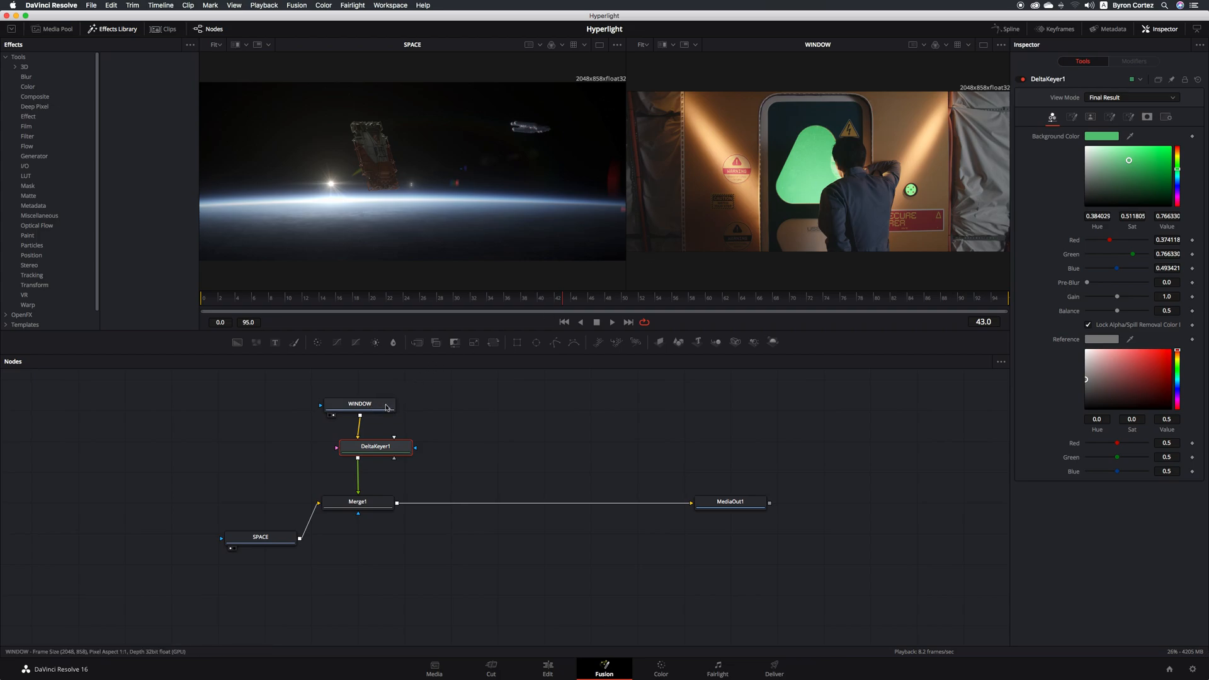
pyautogui.moveTo(386, 406)
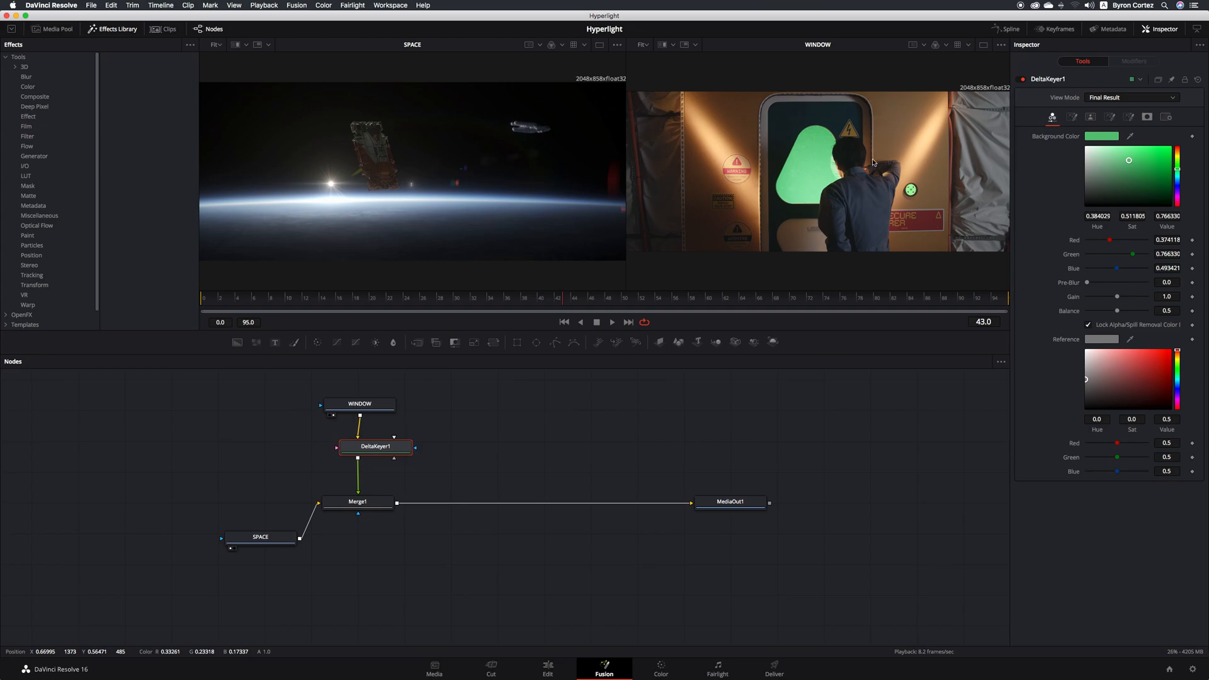
pyautogui.click(758, 505)
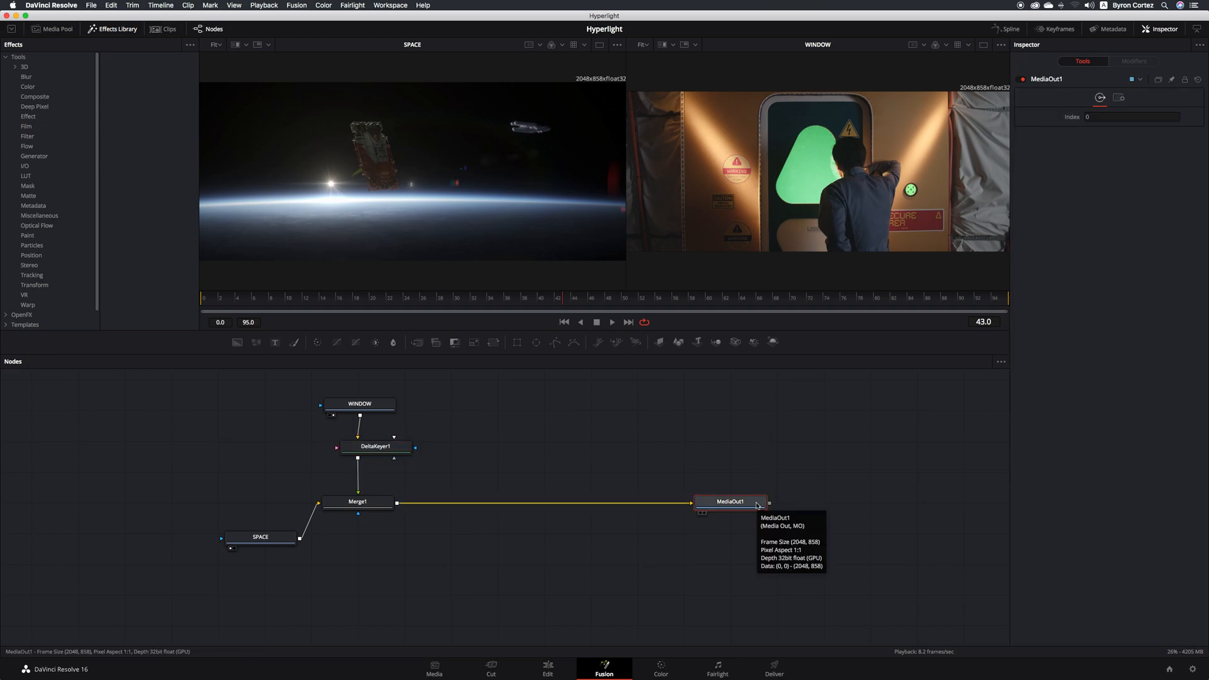
pyautogui.press('2')
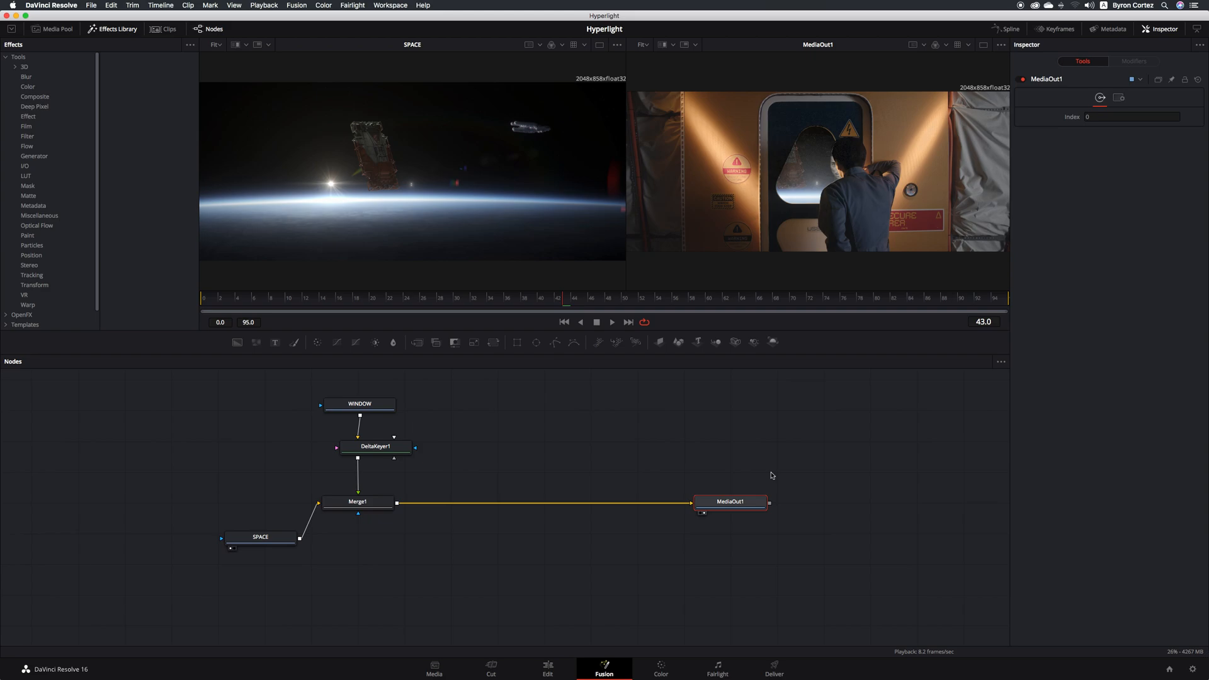
# Step: Replace DeltaKeyer1 with a fresh Delta Keyer placed between WINDOW and Merge1
pyautogui.click(401, 448)
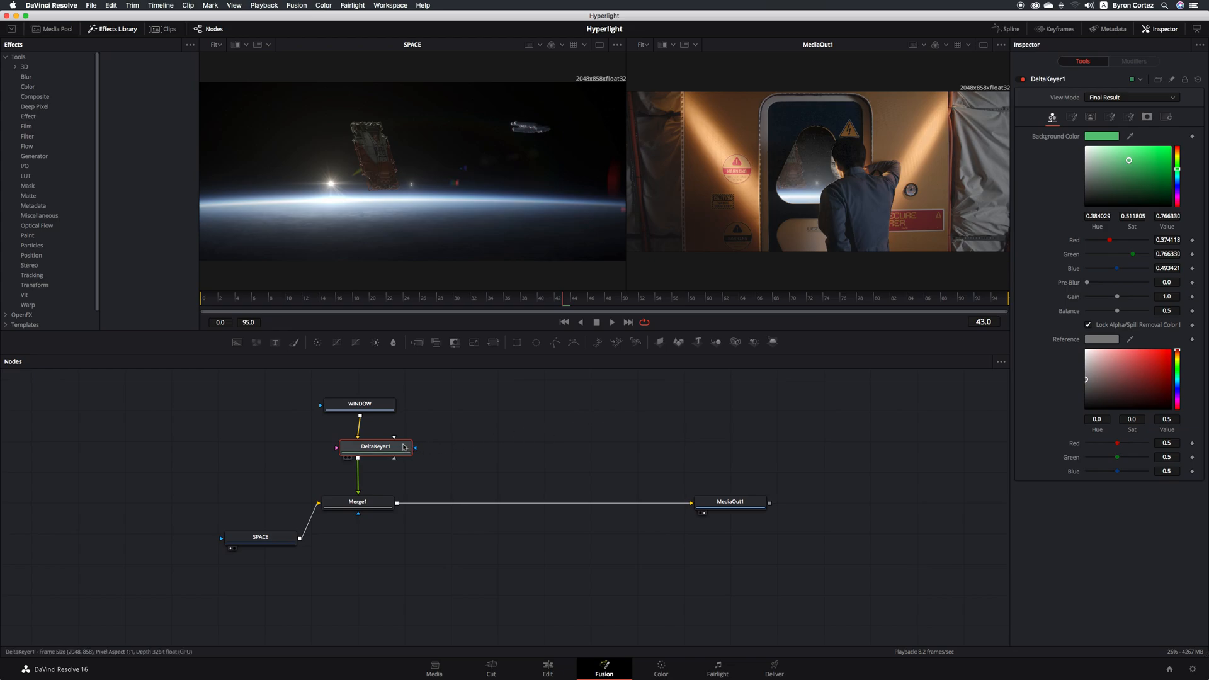
pyautogui.press('Delete')
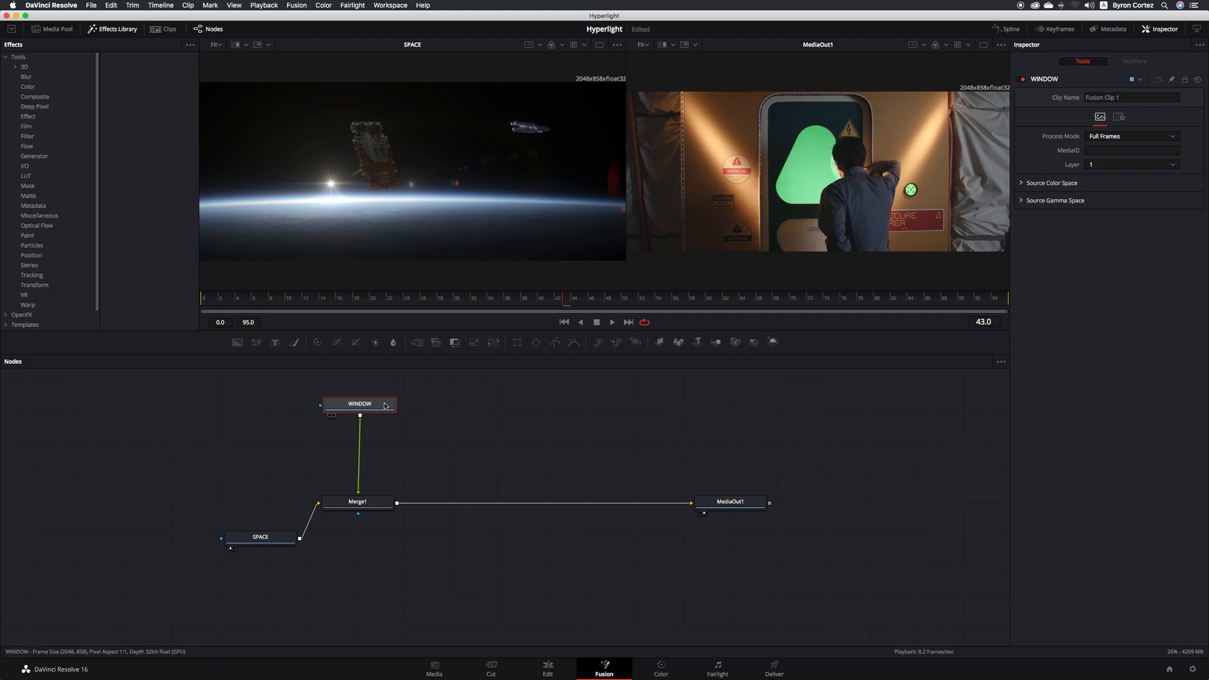
pyautogui.hotkey('shift', 'space')
pyautogui.write('Delta Keyer')
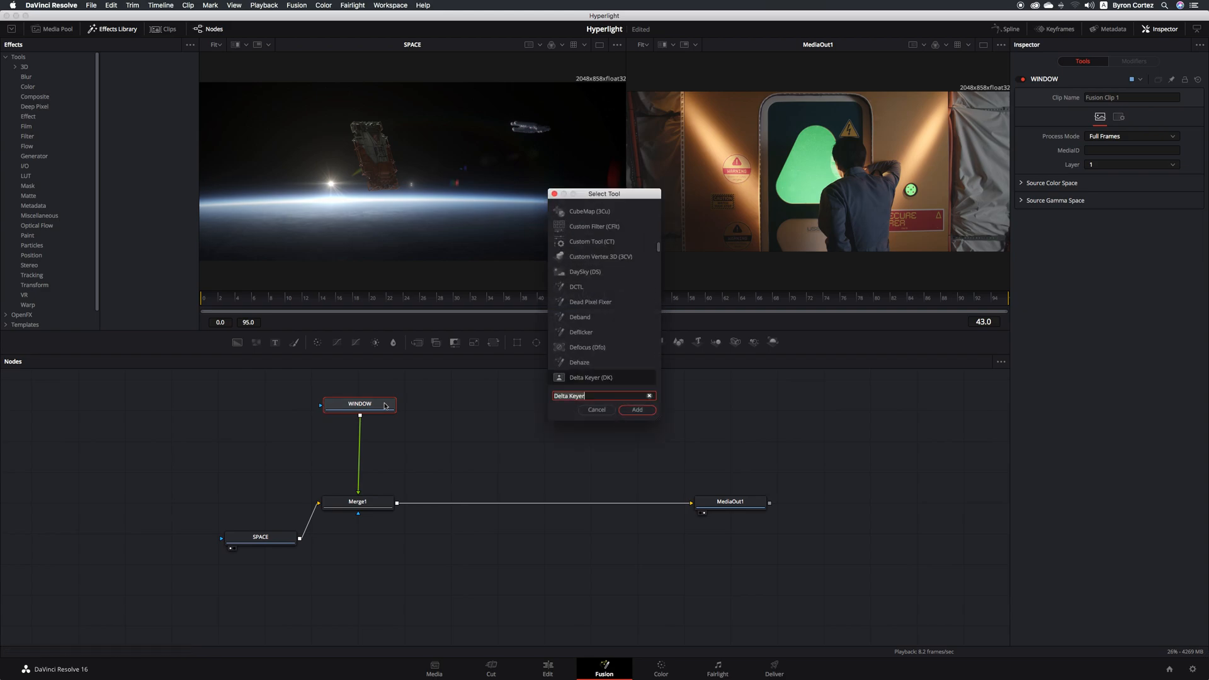
pyautogui.click(639, 410)
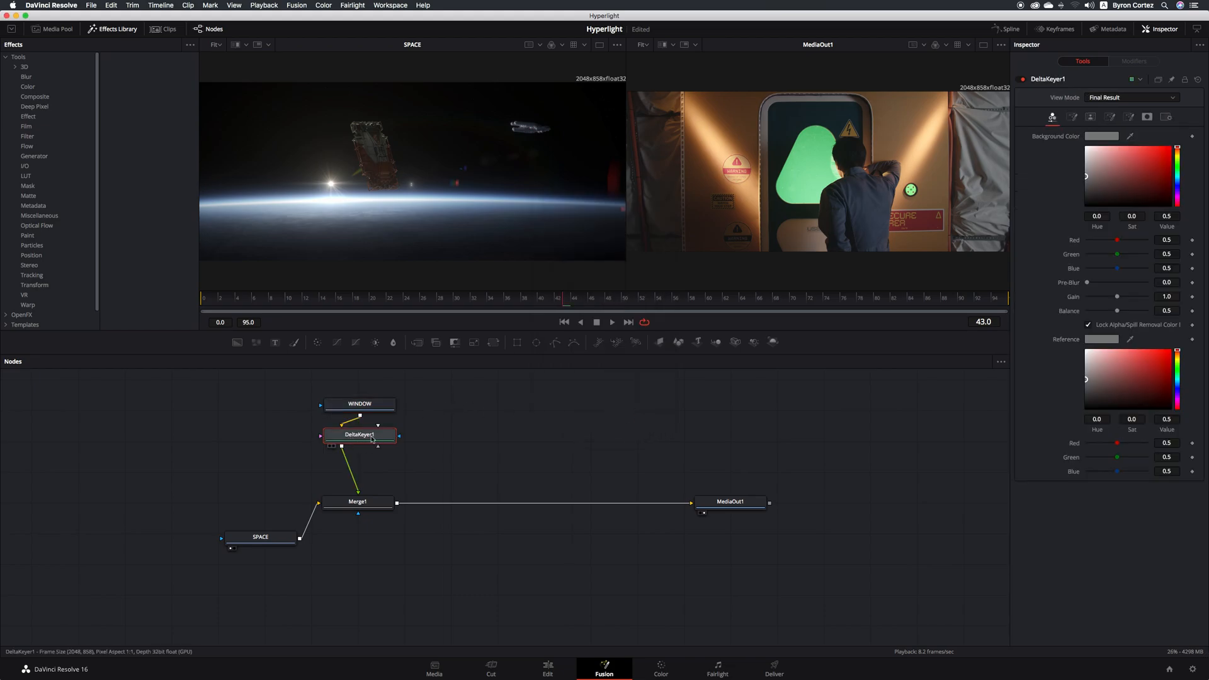
pyautogui.moveTo(388, 436); pyautogui.dragTo(405, 445)
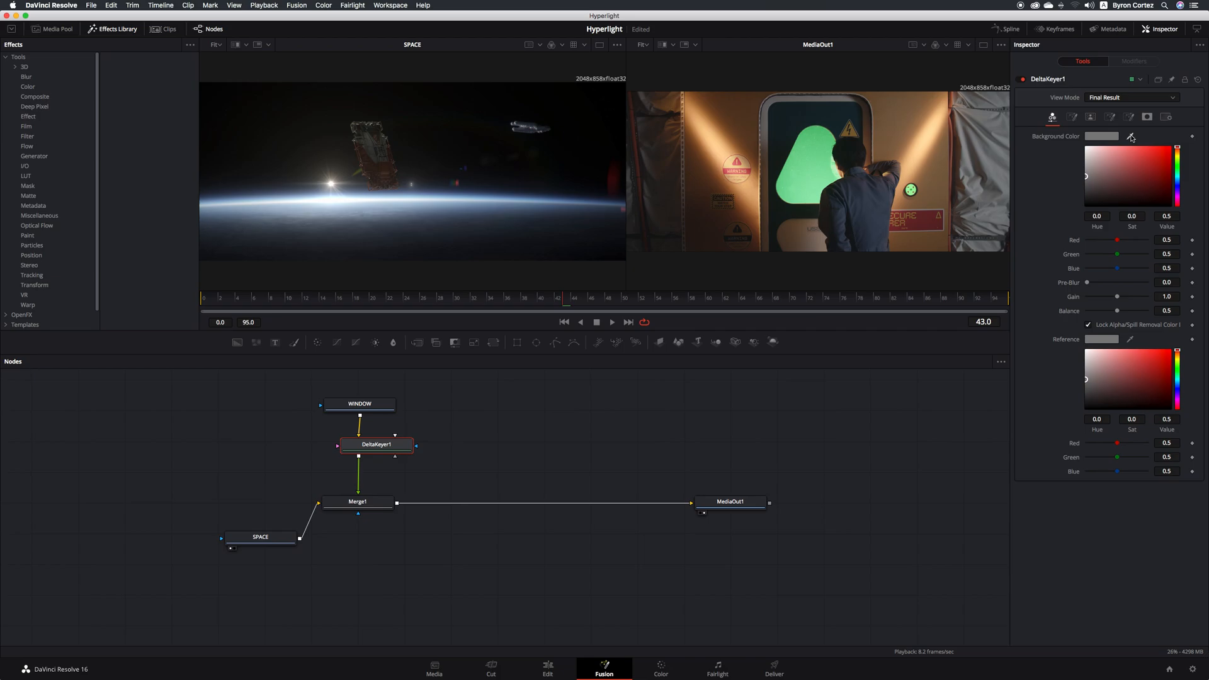
# Step: Sample the green screen in the door window as DeltaKeyer1's background color, about R 0.52, G 0.87, B 0.64
pyautogui.moveTo(1132, 137); pyautogui.dragTo(815, 167)
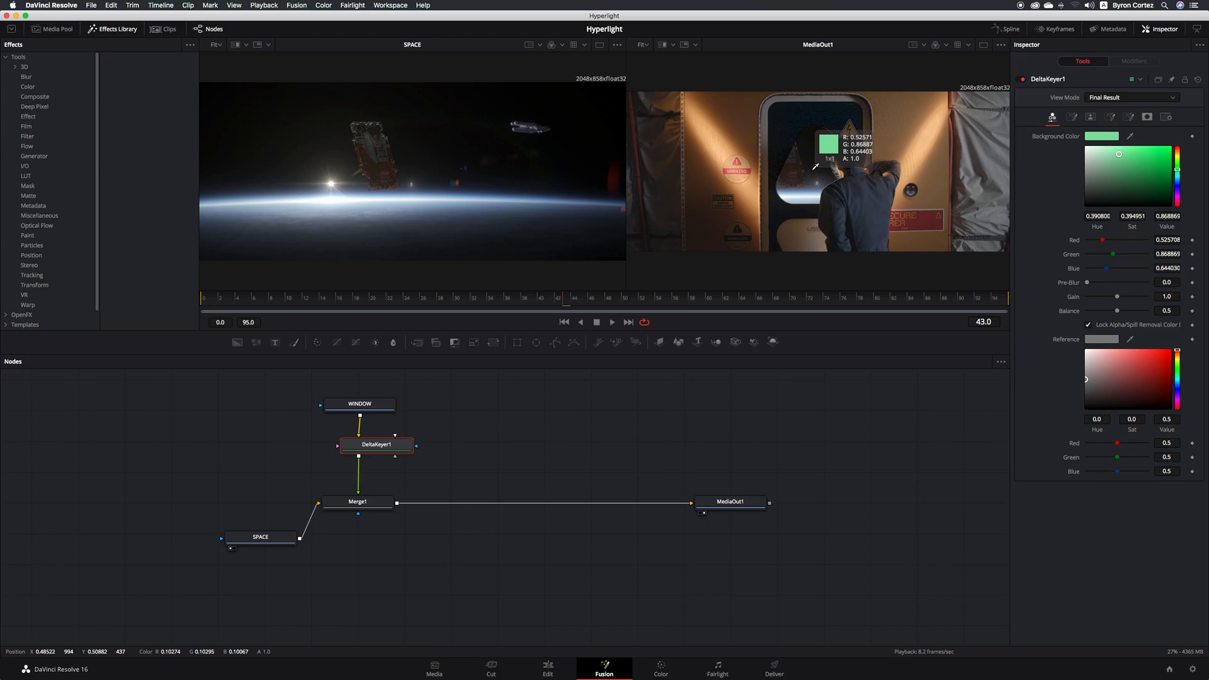
pyautogui.moveTo(815, 167); pyautogui.dragTo(812, 172)
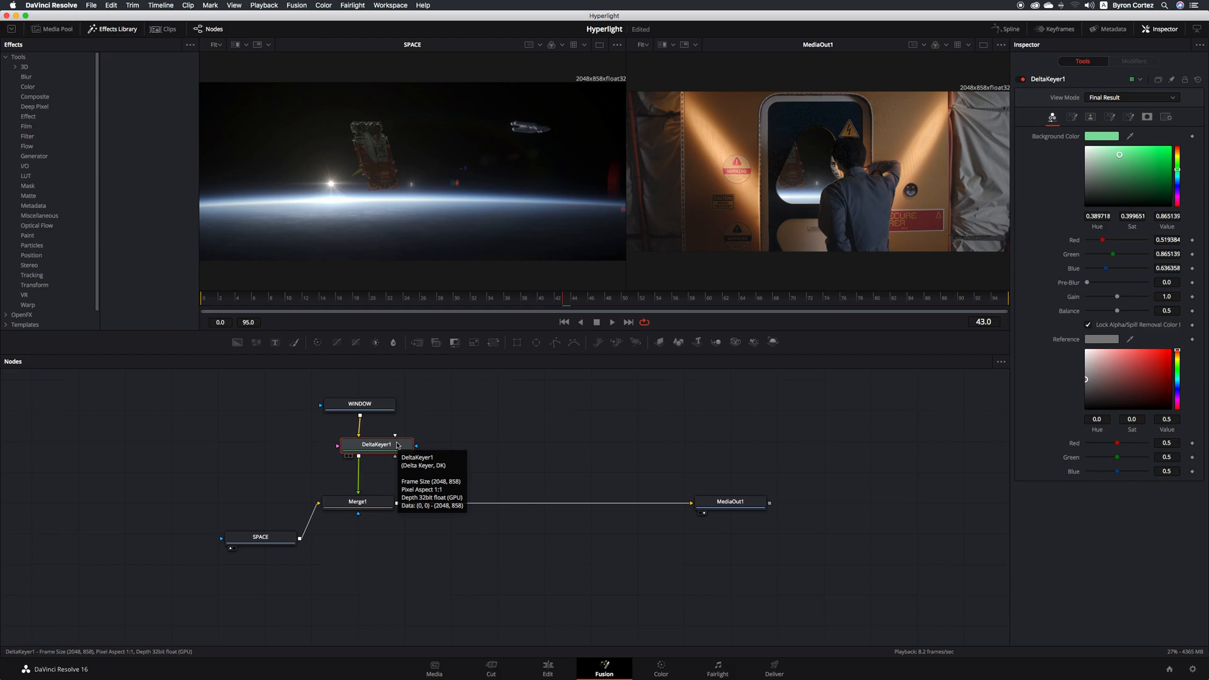
# Step: Display DeltaKeyer1's alpha channel in the first viewer and save the project
pyautogui.click(348, 456)
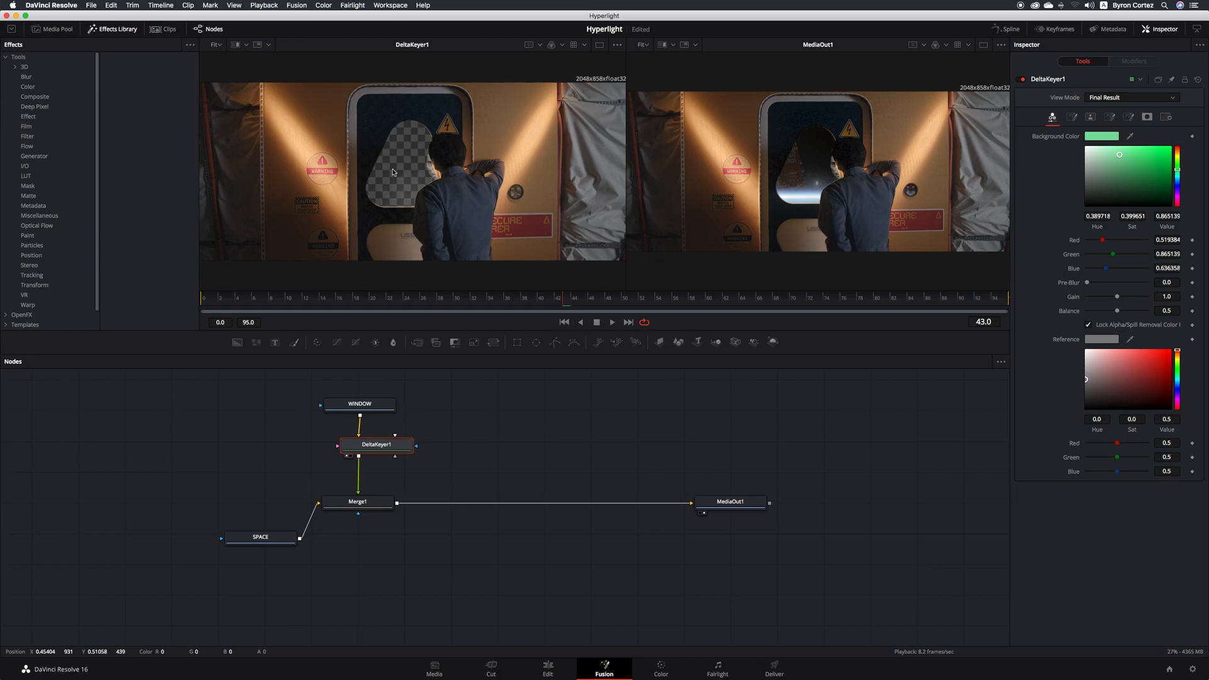
pyautogui.press('super+s')
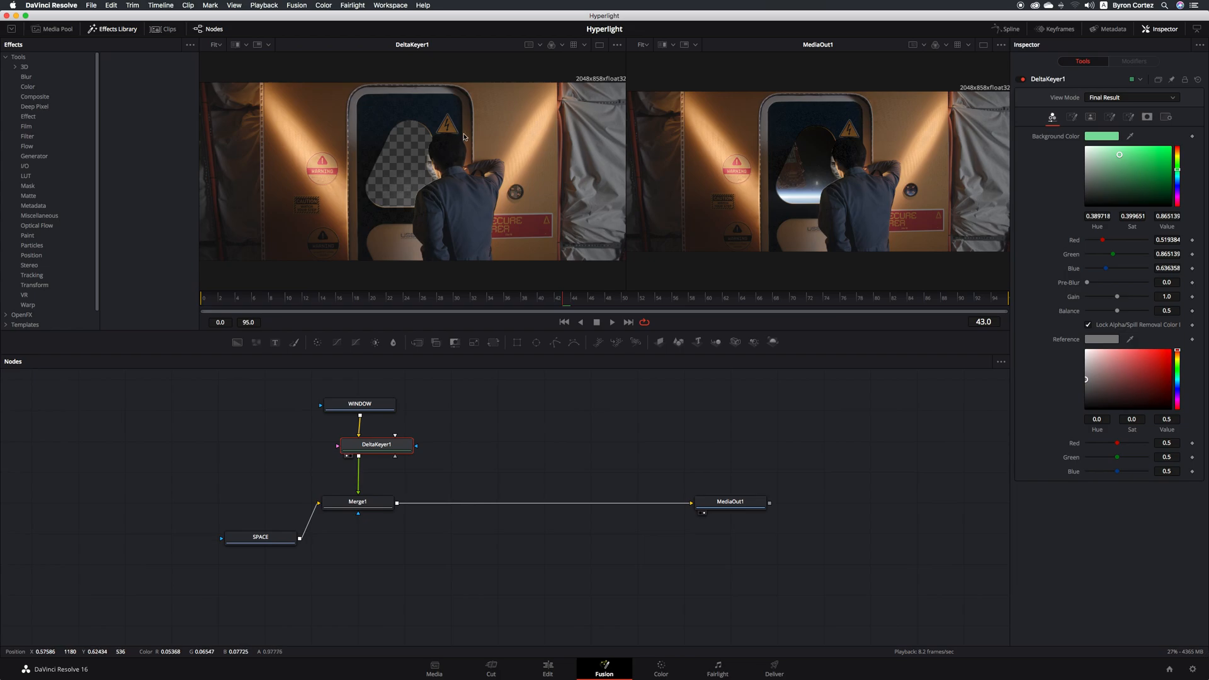
pyautogui.click(561, 46)
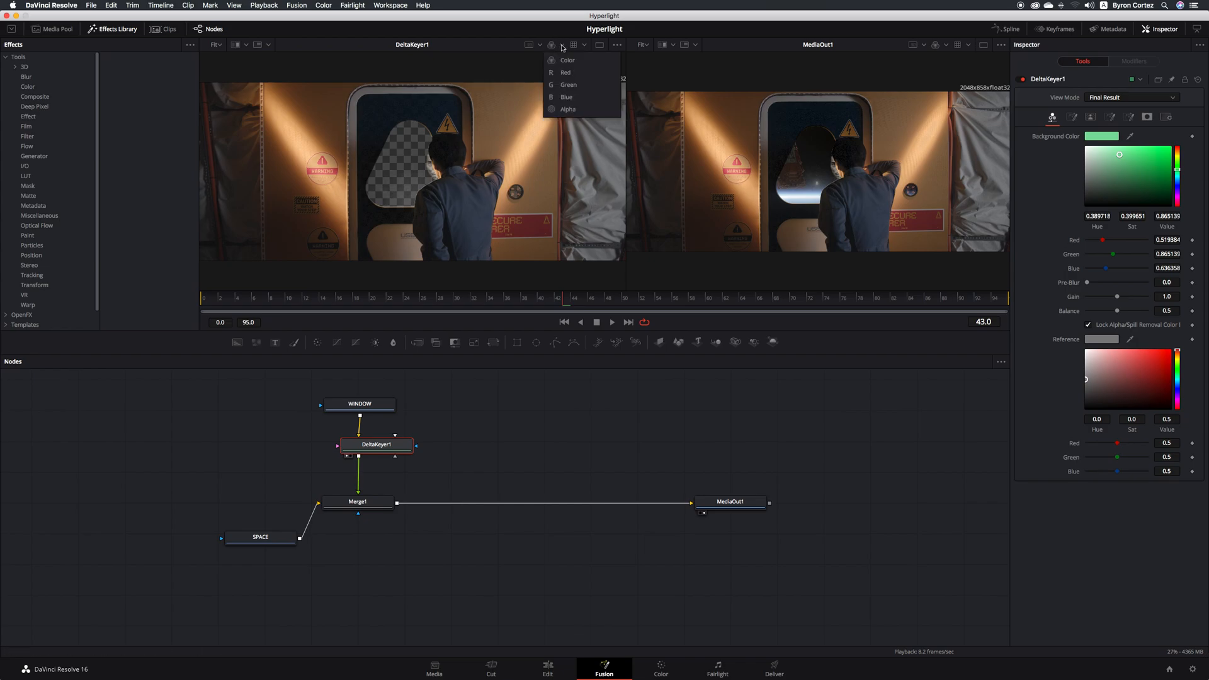
pyautogui.click(573, 110)
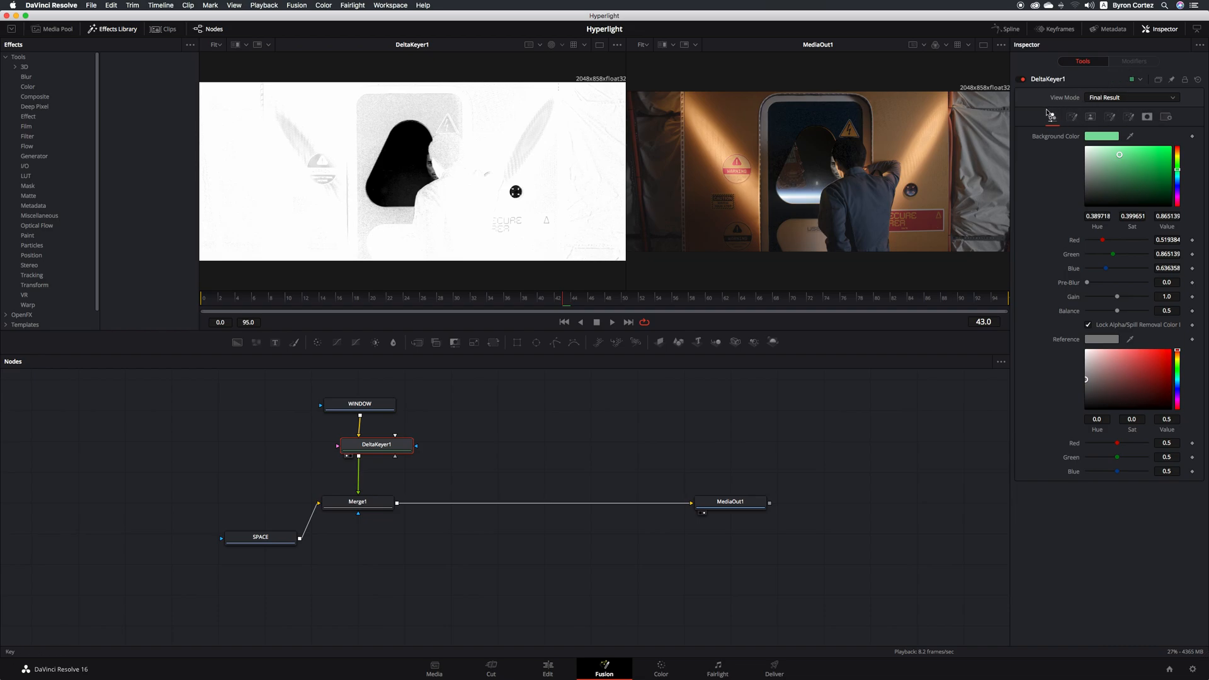
# Step: Lower DeltaKeyer1's high matte threshold to 0.811 and save the project
pyautogui.click(1090, 118)
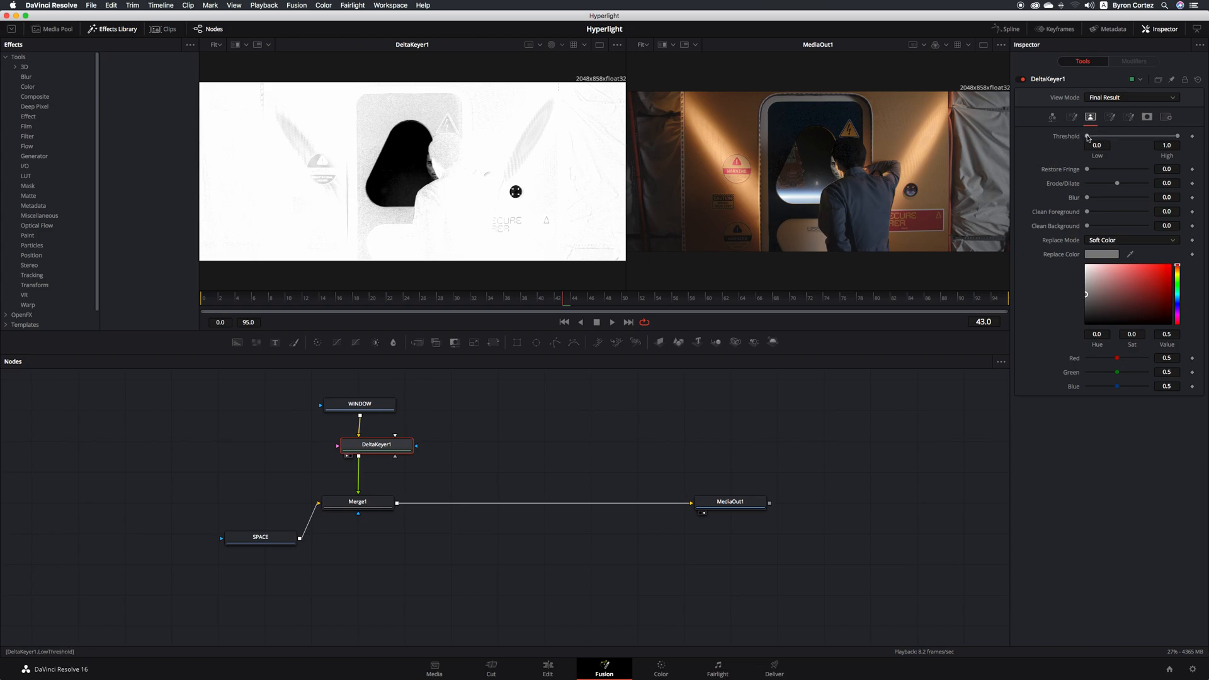
pyautogui.moveTo(1087, 136)
pyautogui.mouseDown()
pyautogui.moveTo(1161, 138)
pyautogui.moveTo(1083, 140)
pyautogui.mouseUp()
pyautogui.moveTo(1178, 138); pyautogui.dragTo(1161, 139)
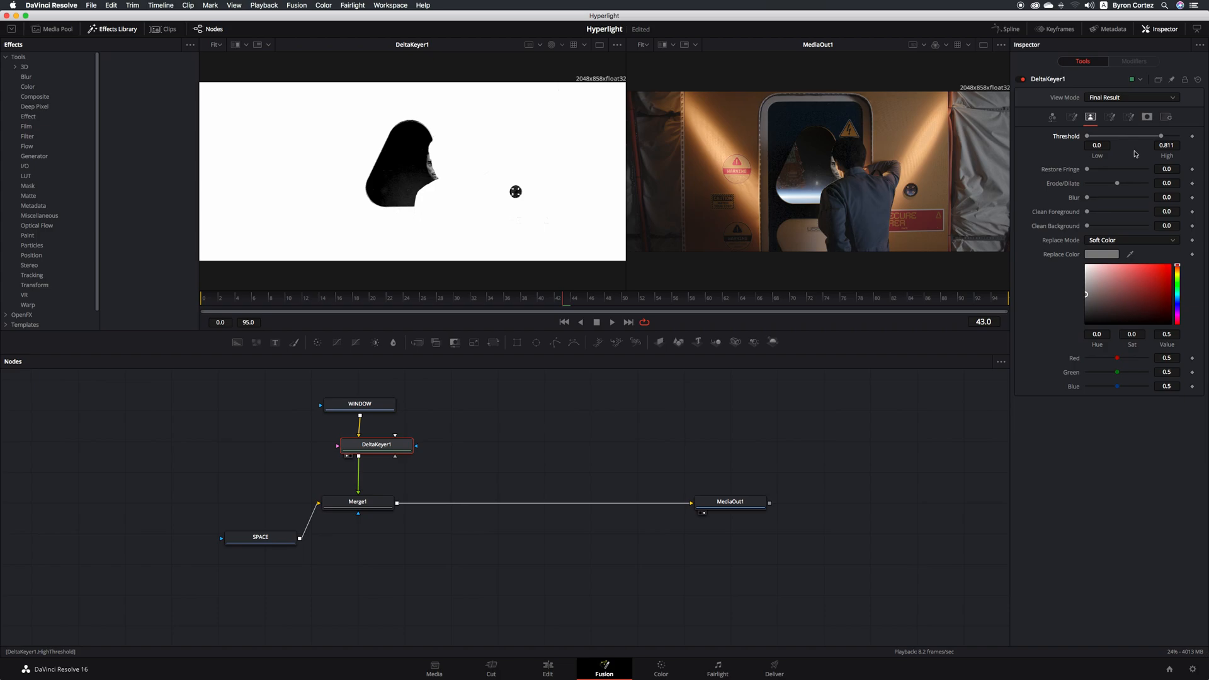
pyautogui.press('super+s')
# Step: Show the WINDOW node in the first viewer with its color channels
pyautogui.click(381, 407)
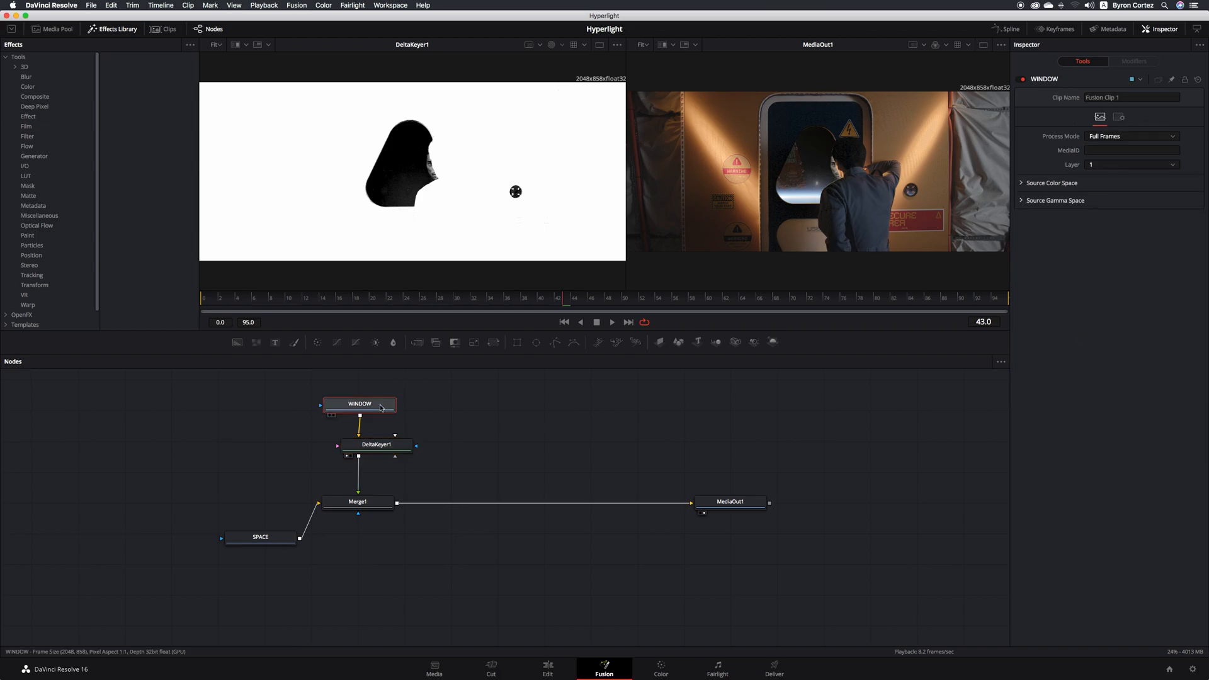
pyautogui.press('1')
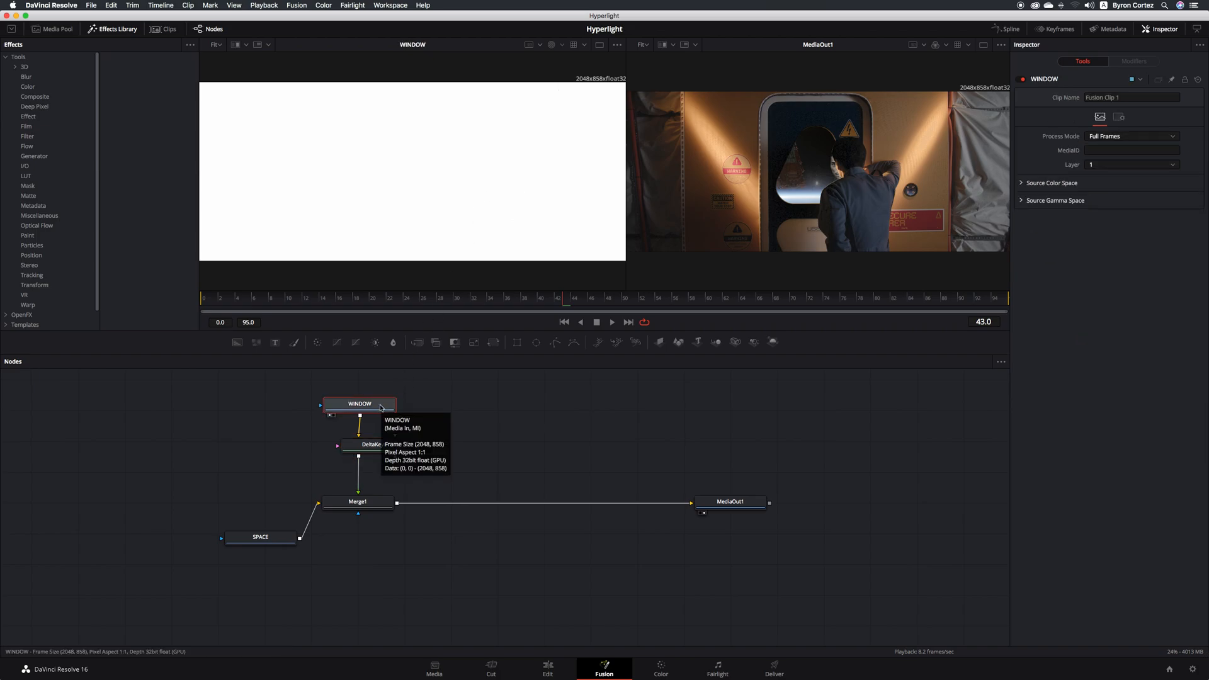
pyautogui.click(561, 46)
pyautogui.click(567, 61)
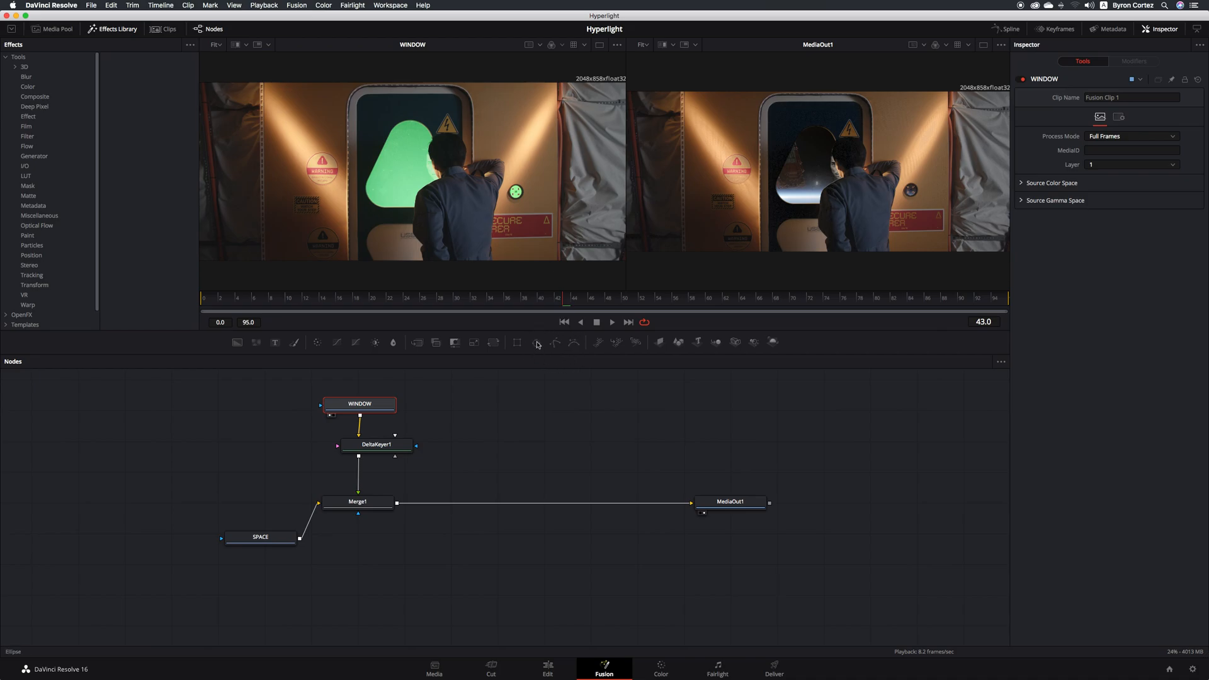
# Step: Add an Ellipse mask node and fit it around the green door button, about 0.063 wide and 0.06 high
pyautogui.moveTo(528, 357); pyautogui.dragTo(471, 424)
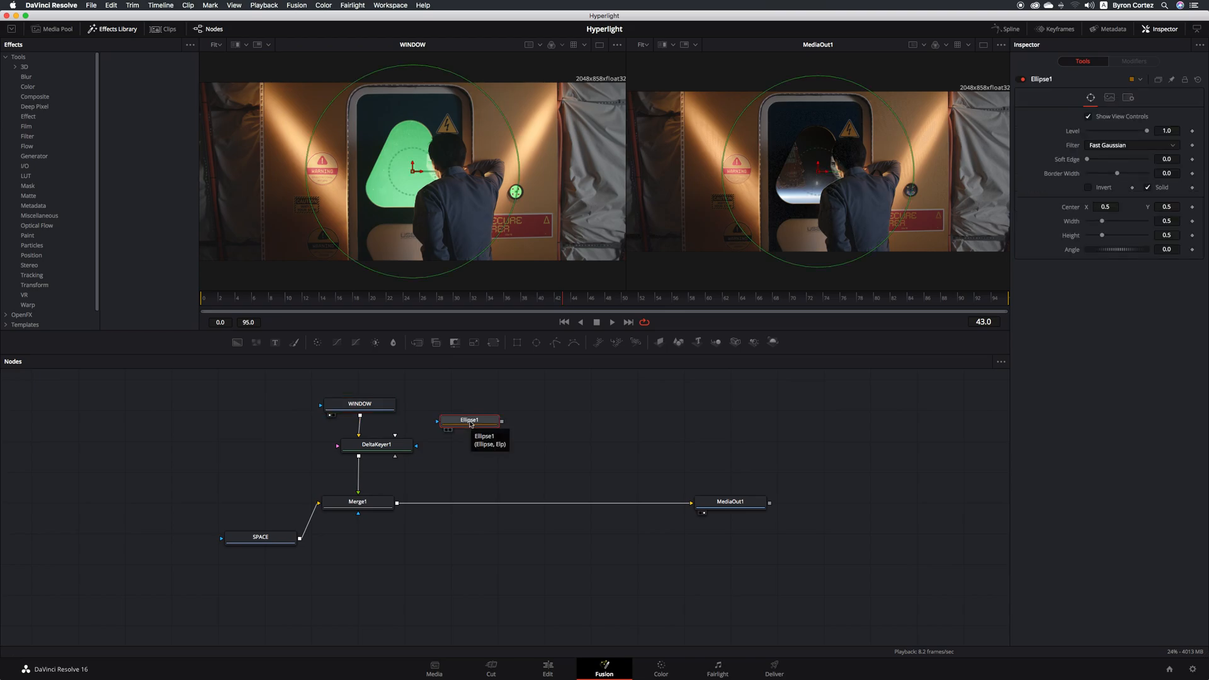
pyautogui.moveTo(412, 277); pyautogui.dragTo(517, 194)
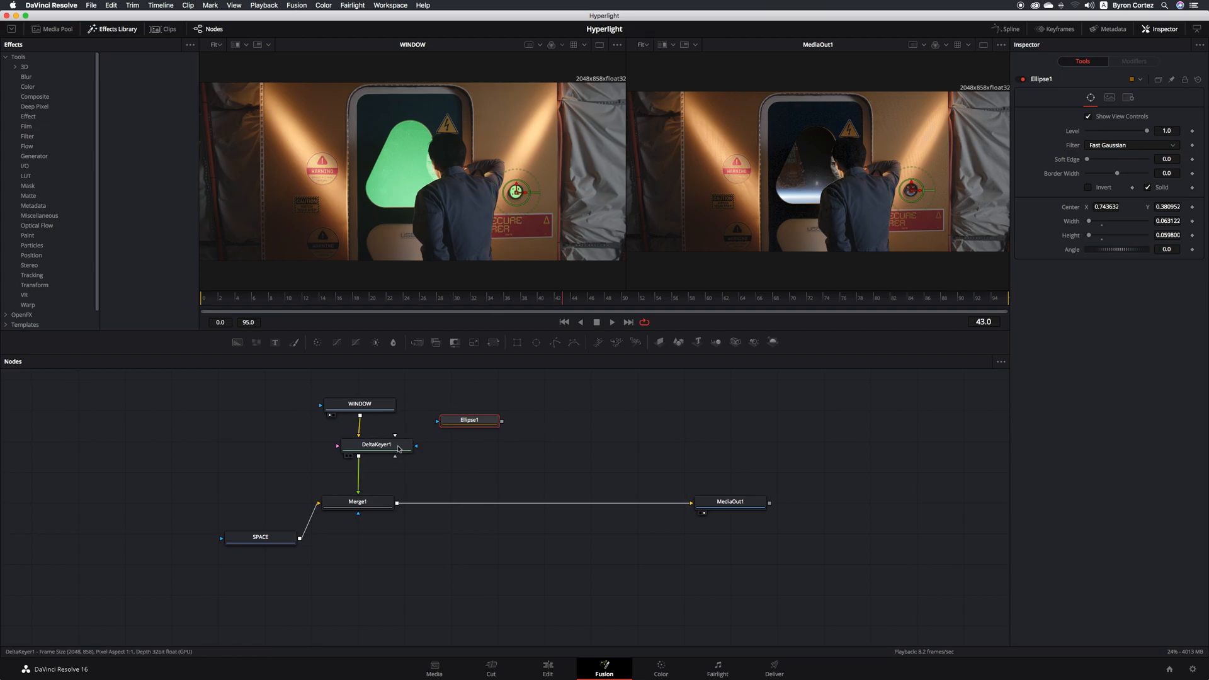
# Step: Connect the Ellipse1 mask output to DeltaKeyer1's SolidMatte input
pyautogui.moveTo(400, 447)
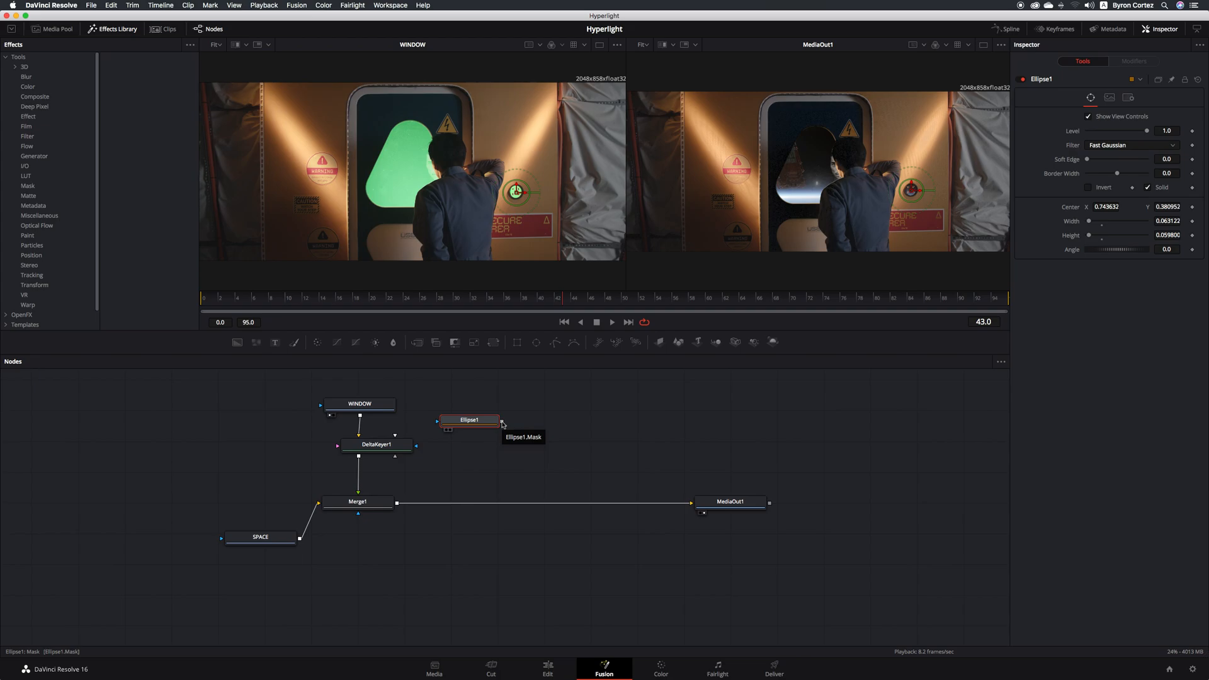
pyautogui.moveTo(502, 422); pyautogui.dragTo(478, 451)
pyautogui.moveTo(395, 436); pyautogui.dragTo(381, 446)
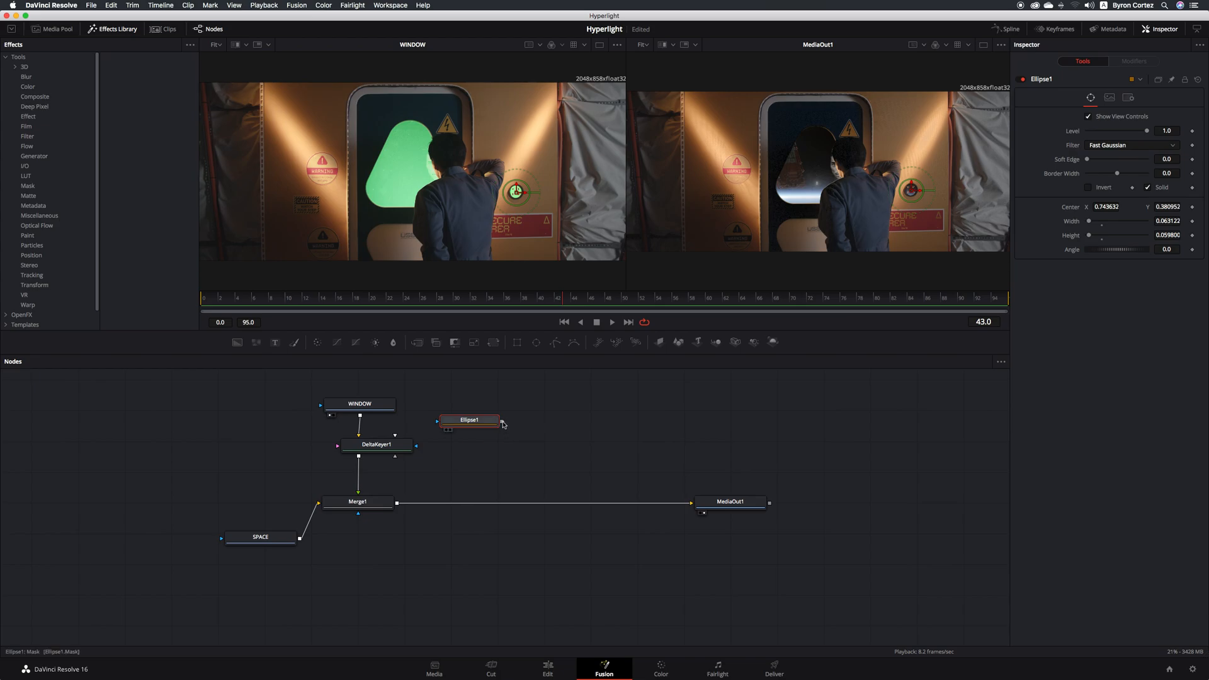
pyautogui.moveTo(501, 422); pyautogui.dragTo(377, 448)
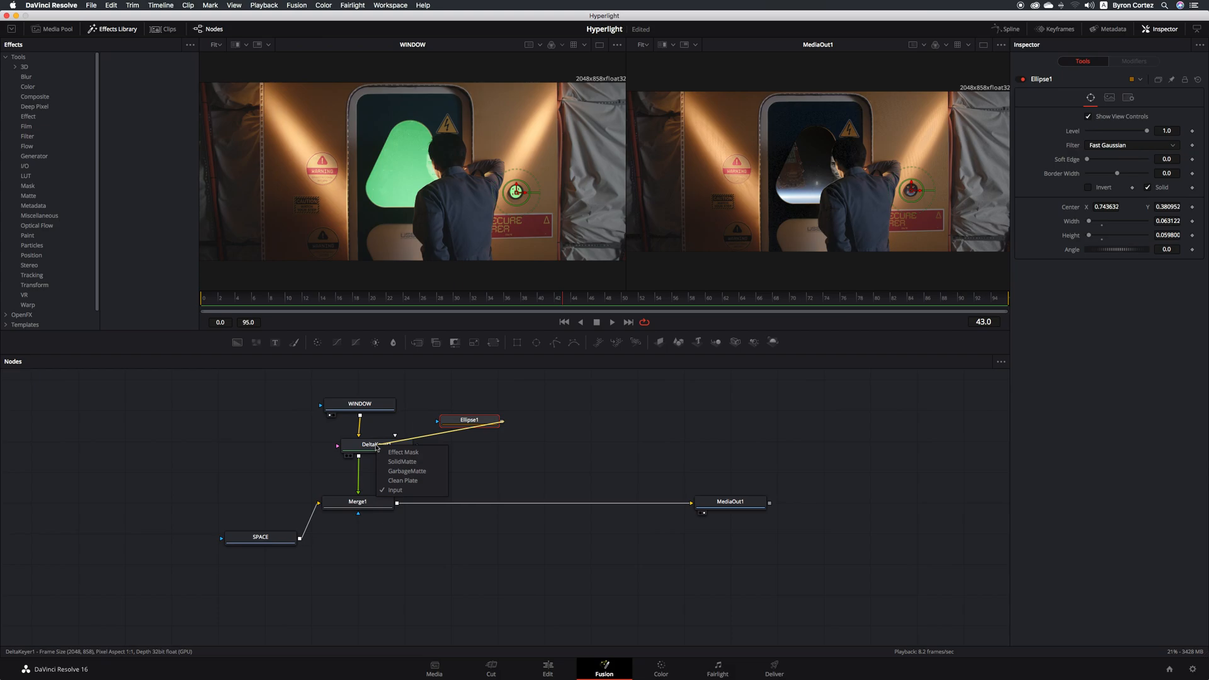
pyautogui.click(413, 464)
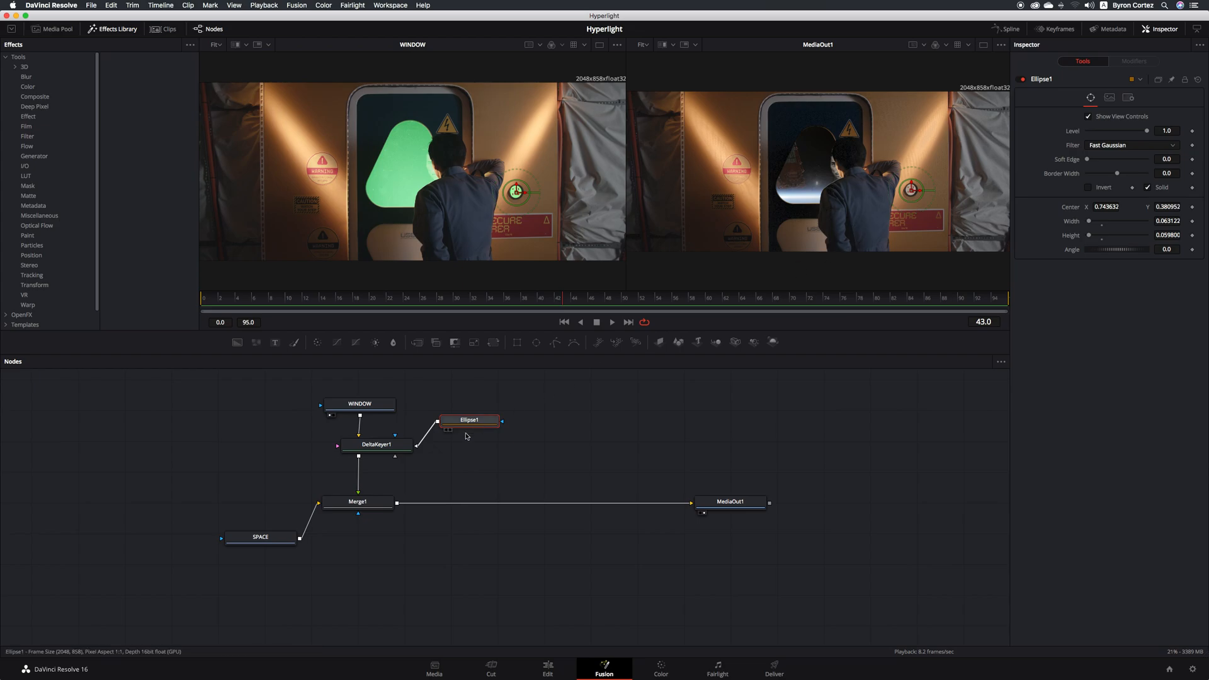
# Step: Set the solid mask's replace mode to Hard Color on DeltaKeyer1
pyautogui.click(401, 447)
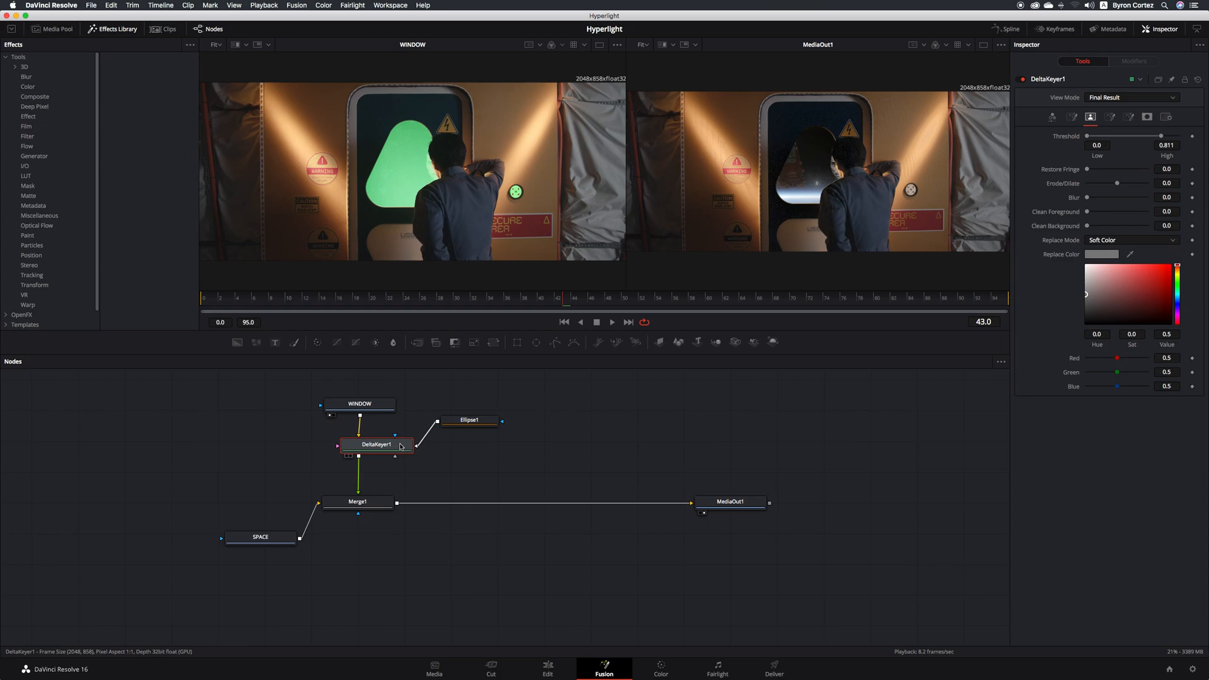
pyautogui.click(1147, 119)
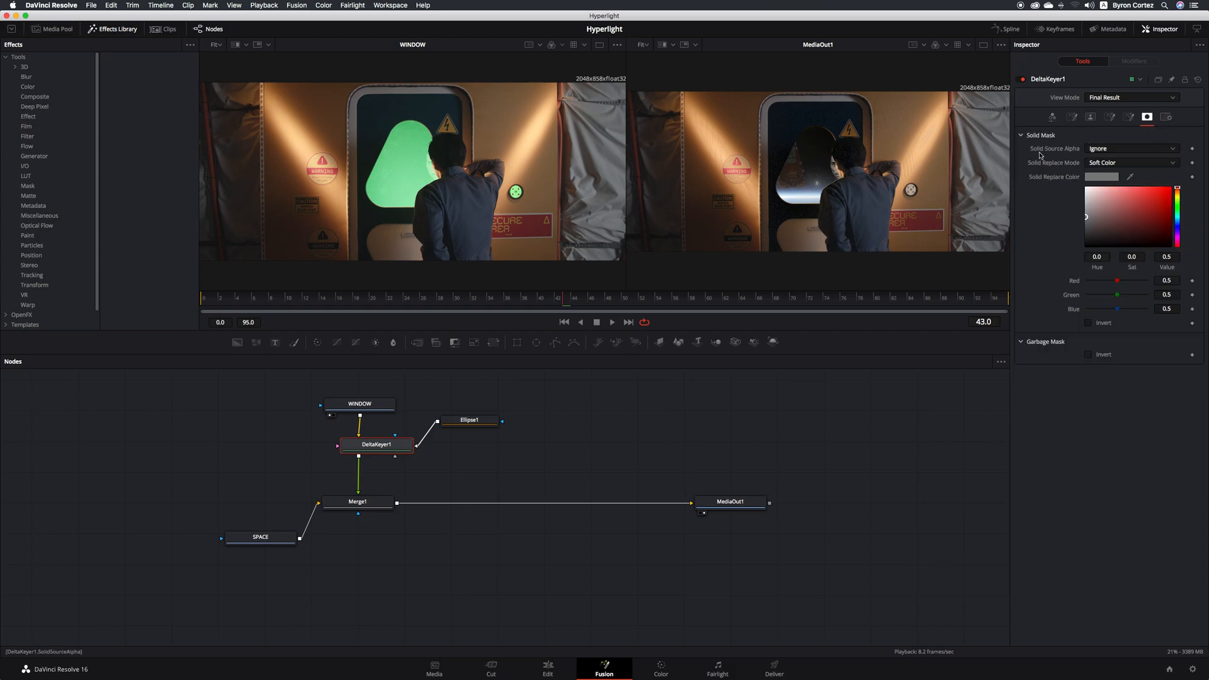
pyautogui.click(1173, 164)
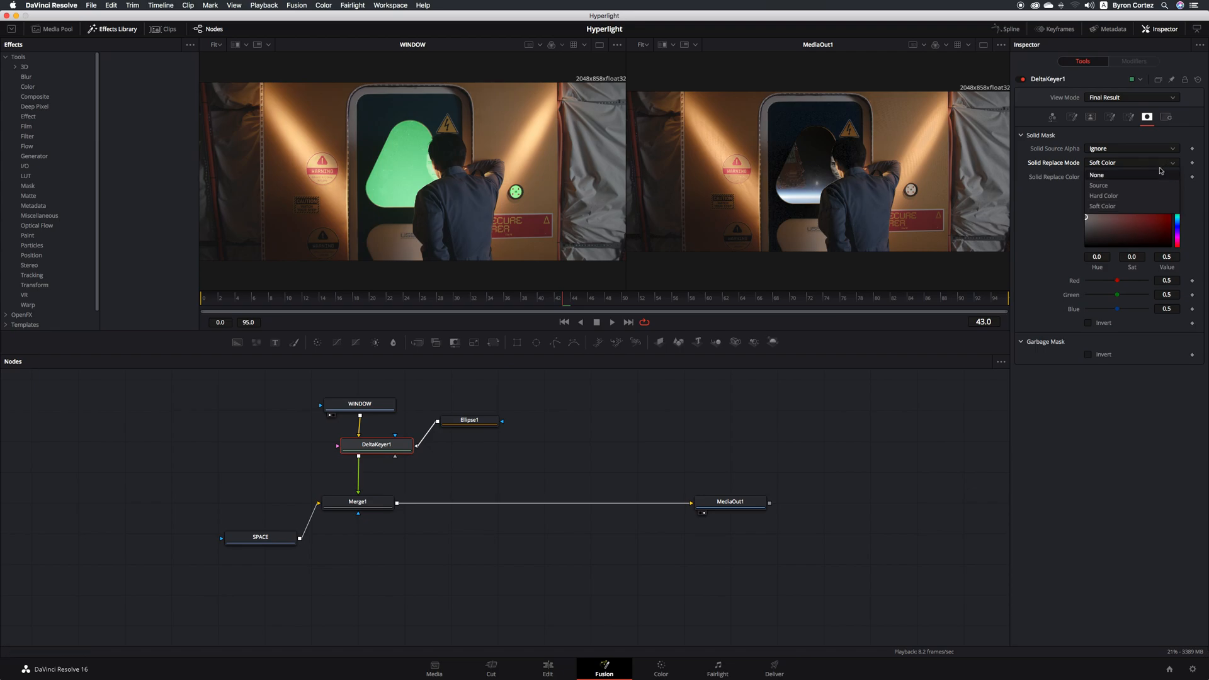
pyautogui.click(1130, 196)
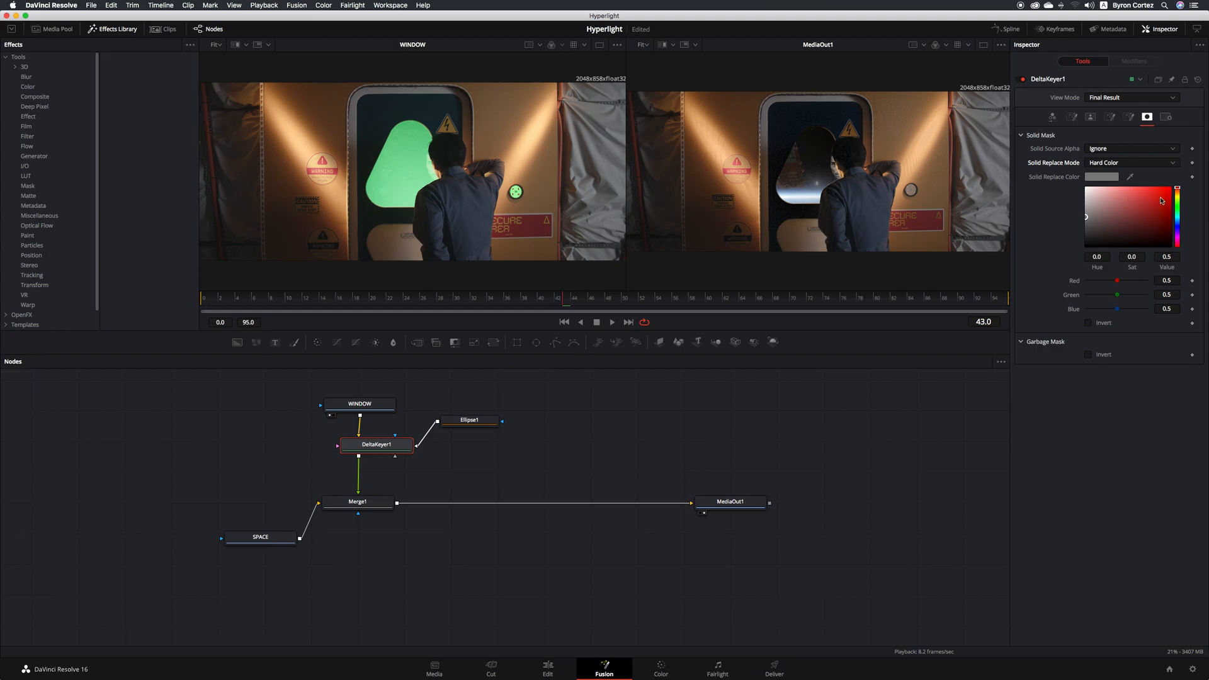
# Step: Try pure red as DeltaKeyer1's solid replace color on the masked door button
pyautogui.click(1163, 197)
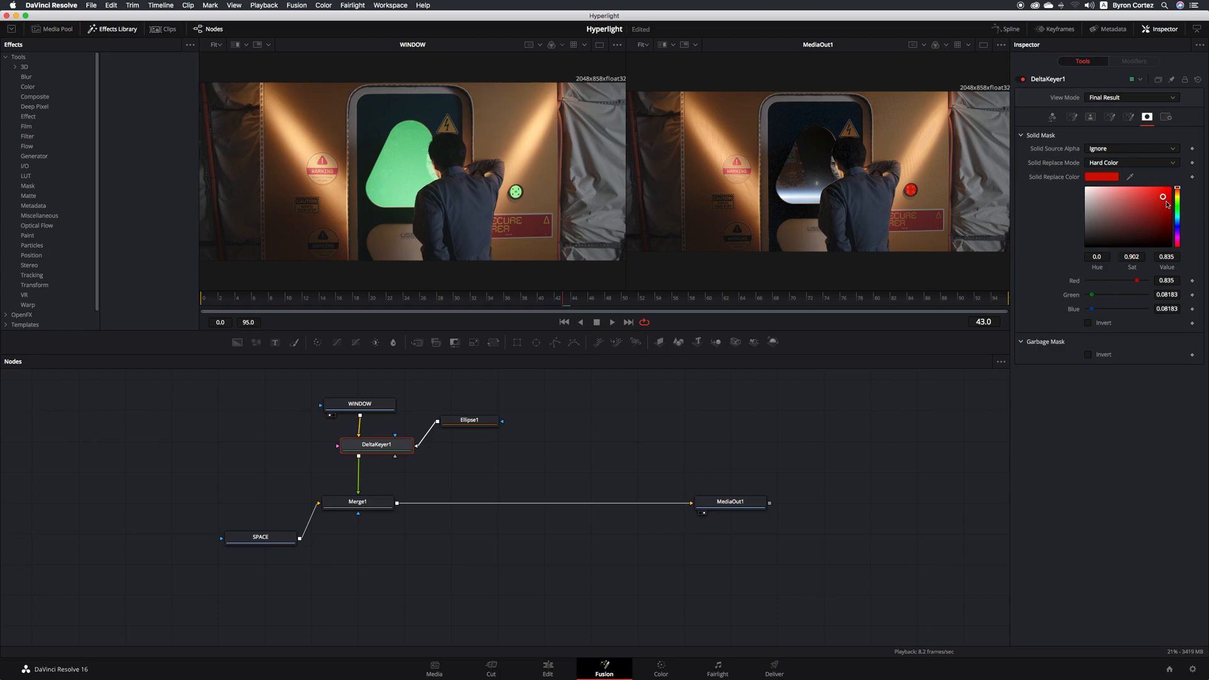
pyautogui.click(1178, 221)
pyautogui.moveTo(1164, 213)
pyautogui.mouseDown()
pyautogui.moveTo(1170, 233)
pyautogui.moveTo(1167, 196)
pyautogui.moveTo(1156, 212)
pyautogui.moveTo(1175, 186)
pyautogui.mouseUp()
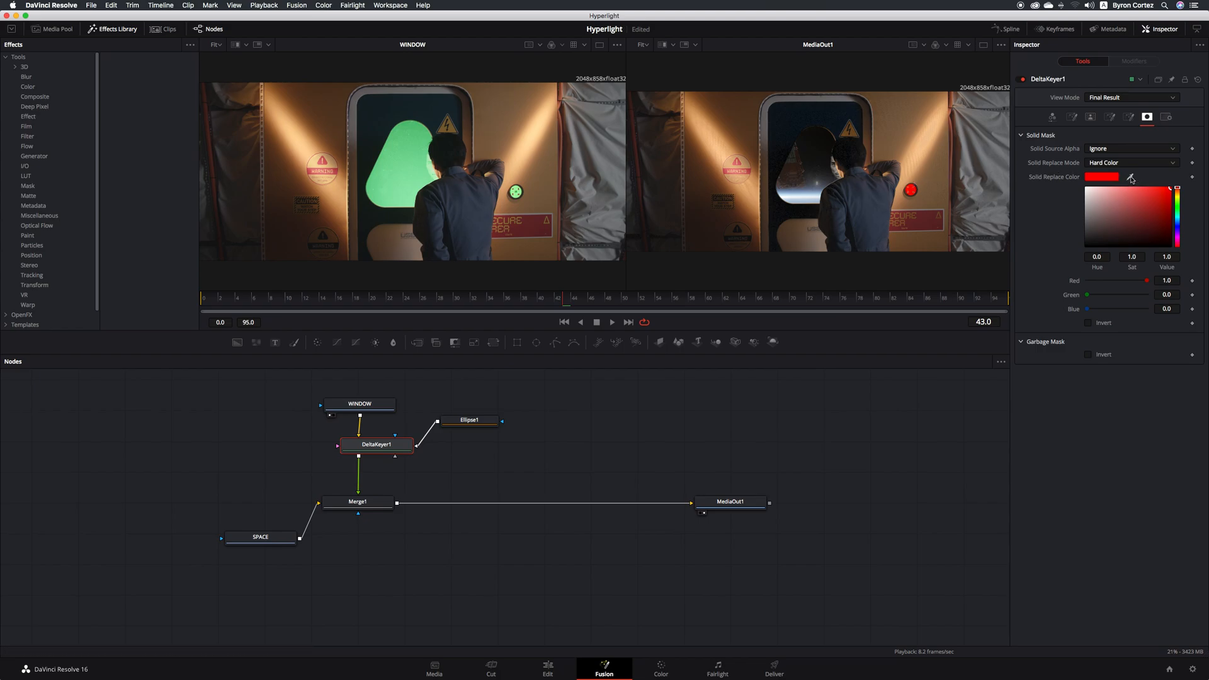
# Step: Sample the dark red of the door's warning sign as DeltaKeyer1's solid replace color and save the project
pyautogui.moveTo(1132, 179); pyautogui.dragTo(990, 153)
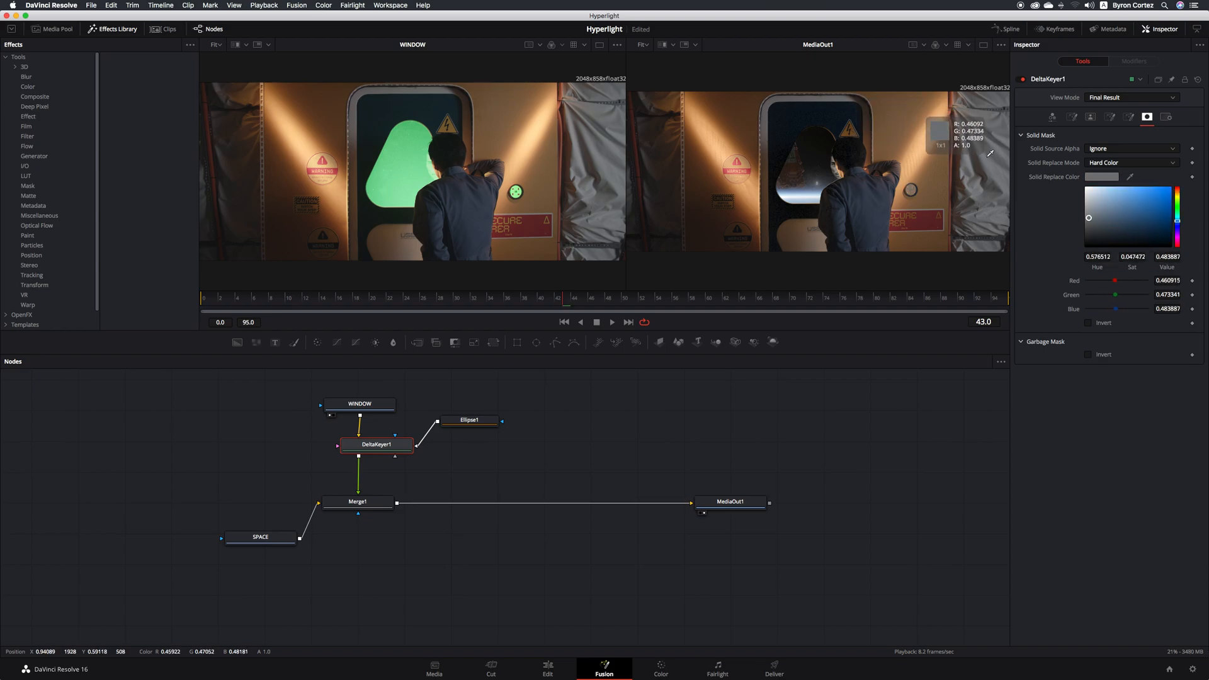
pyautogui.moveTo(990, 153); pyautogui.dragTo(923, 217)
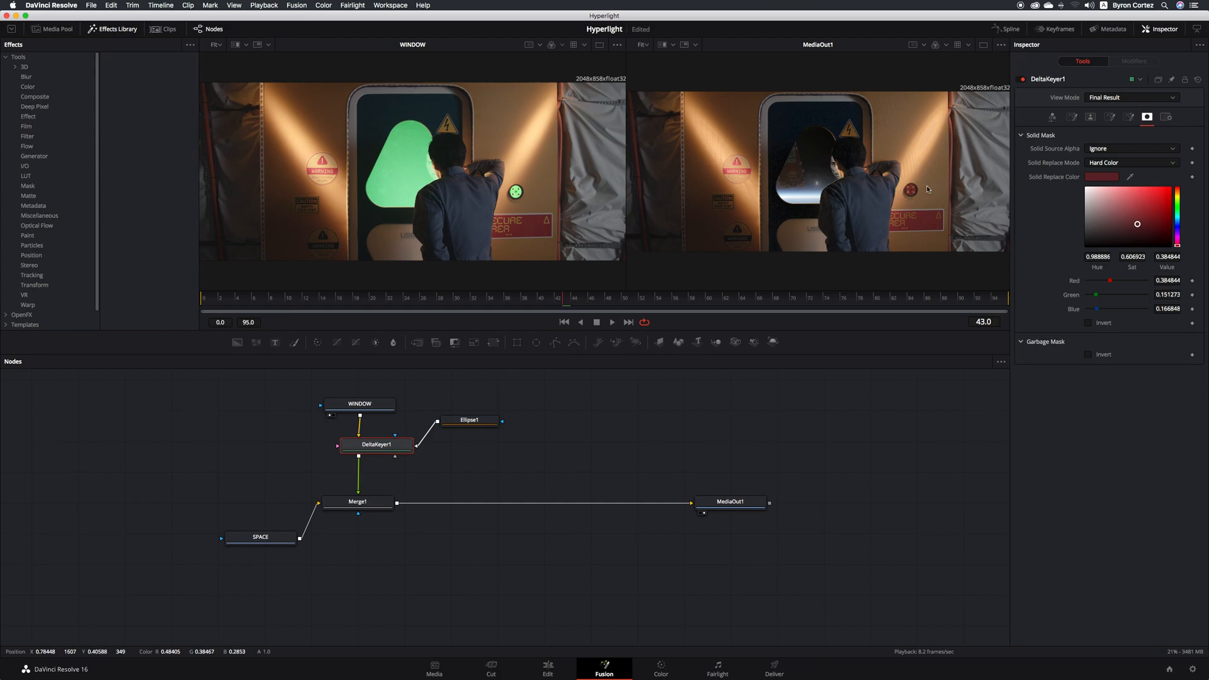
pyautogui.press('super+s')
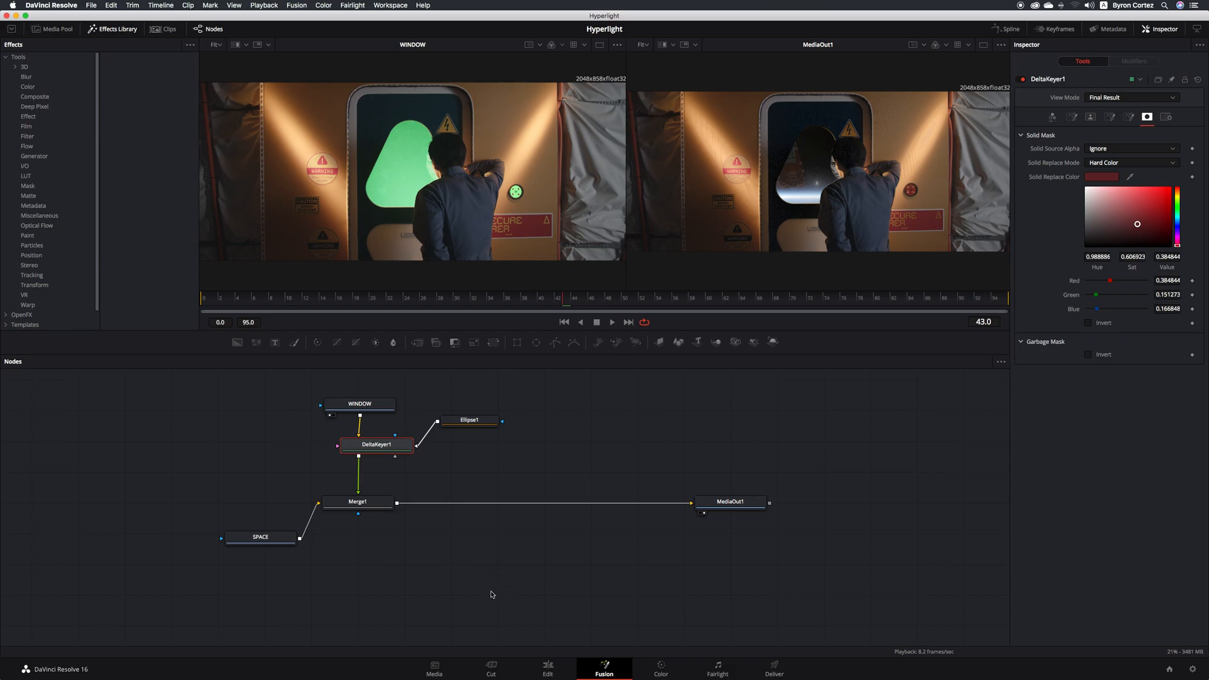
# Step: Switch to the Edit page and play the timeline from 01:00:10:04 and again from 01:00:14:21 to review the composited shots
pyautogui.click(546, 667)
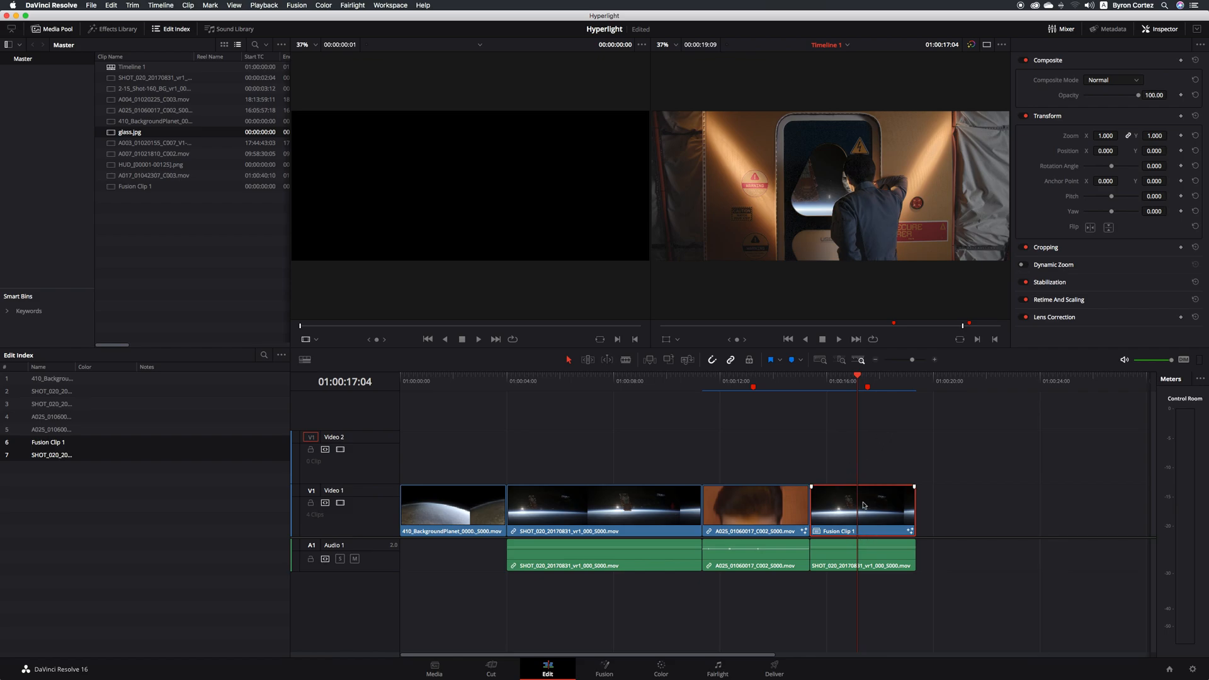
pyautogui.click(671, 381)
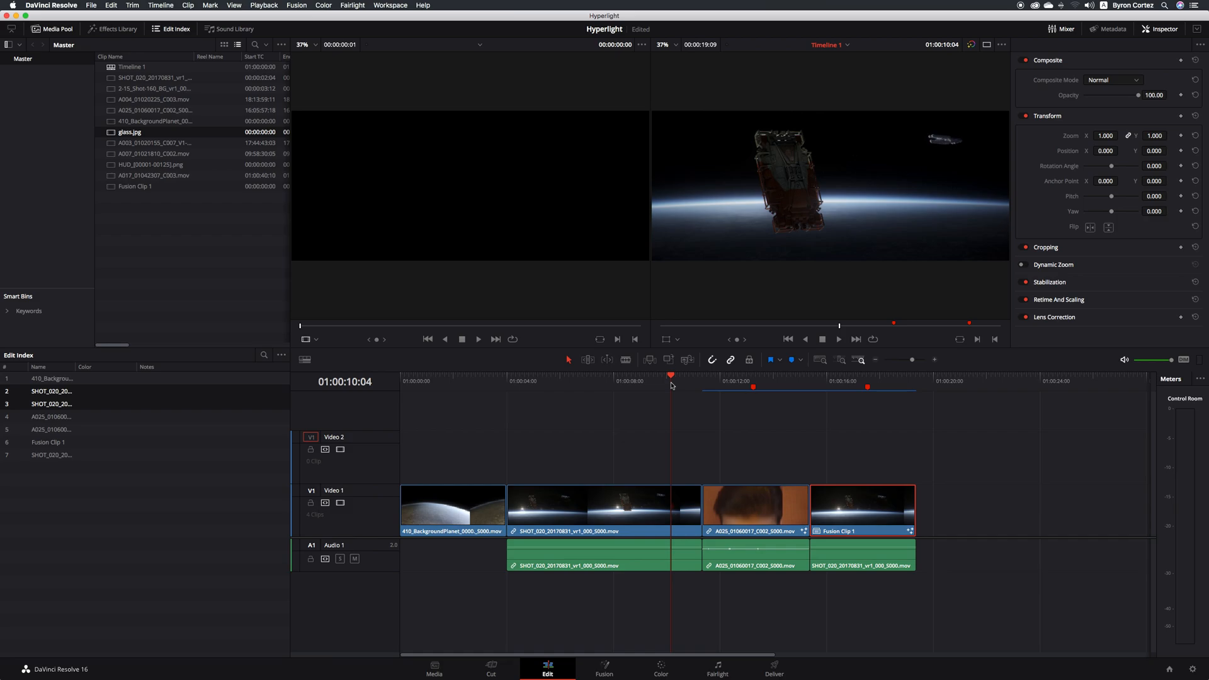
pyautogui.press('space')
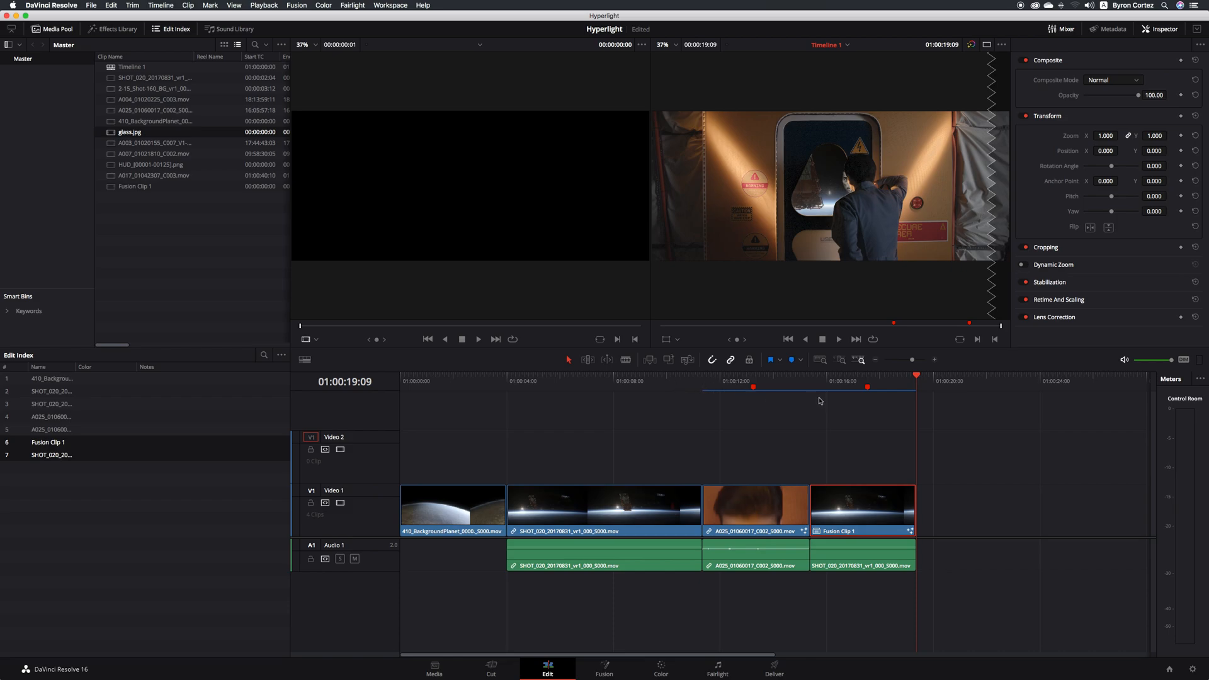
pyautogui.click(796, 384)
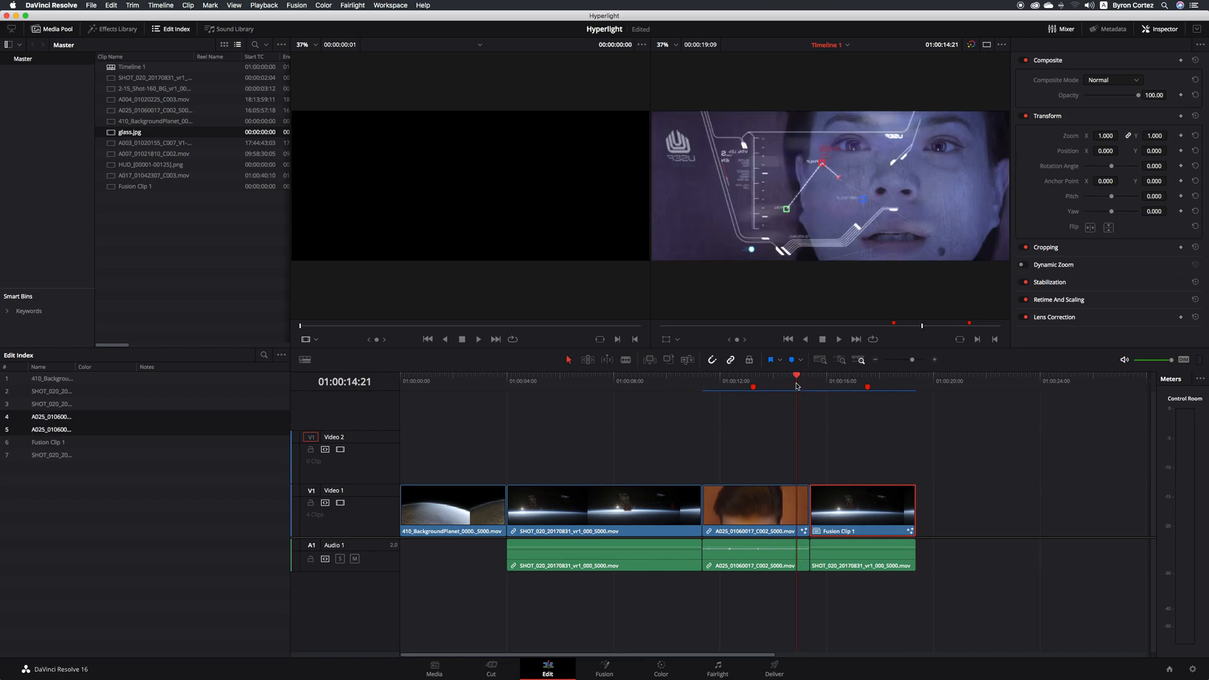
pyautogui.press('space')
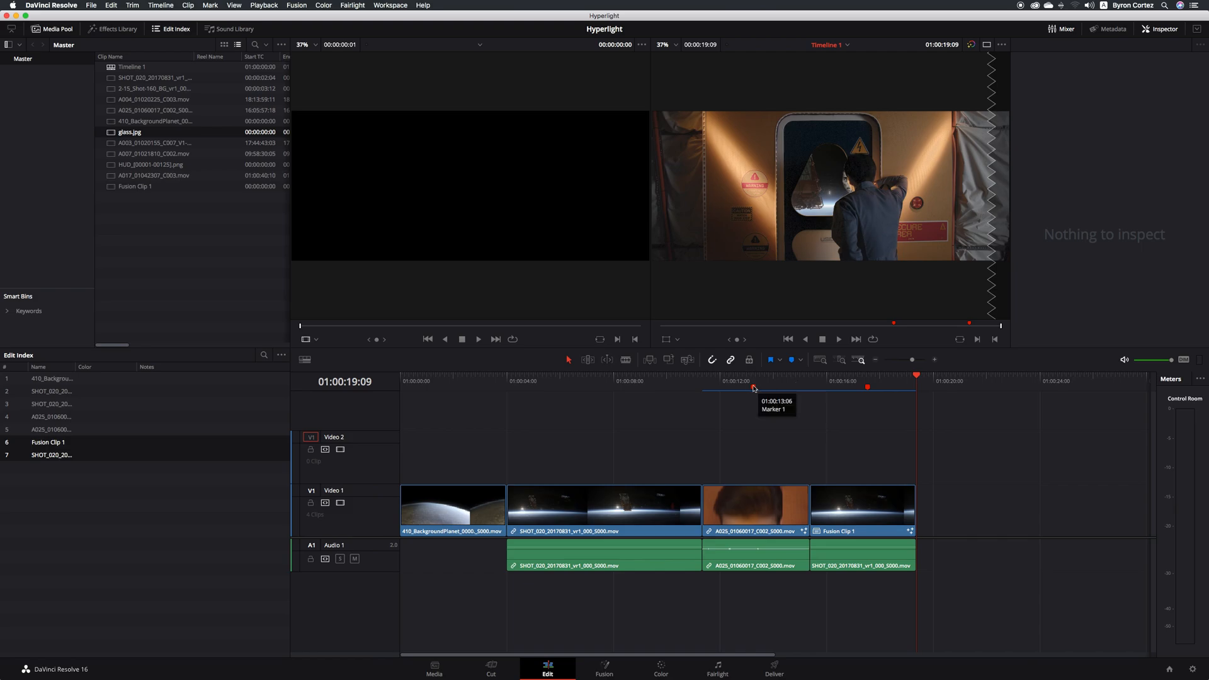
# Step: Add a Text+ title at the start of Video 2 and trim it to the end of the first clip below
pyautogui.click(122, 31)
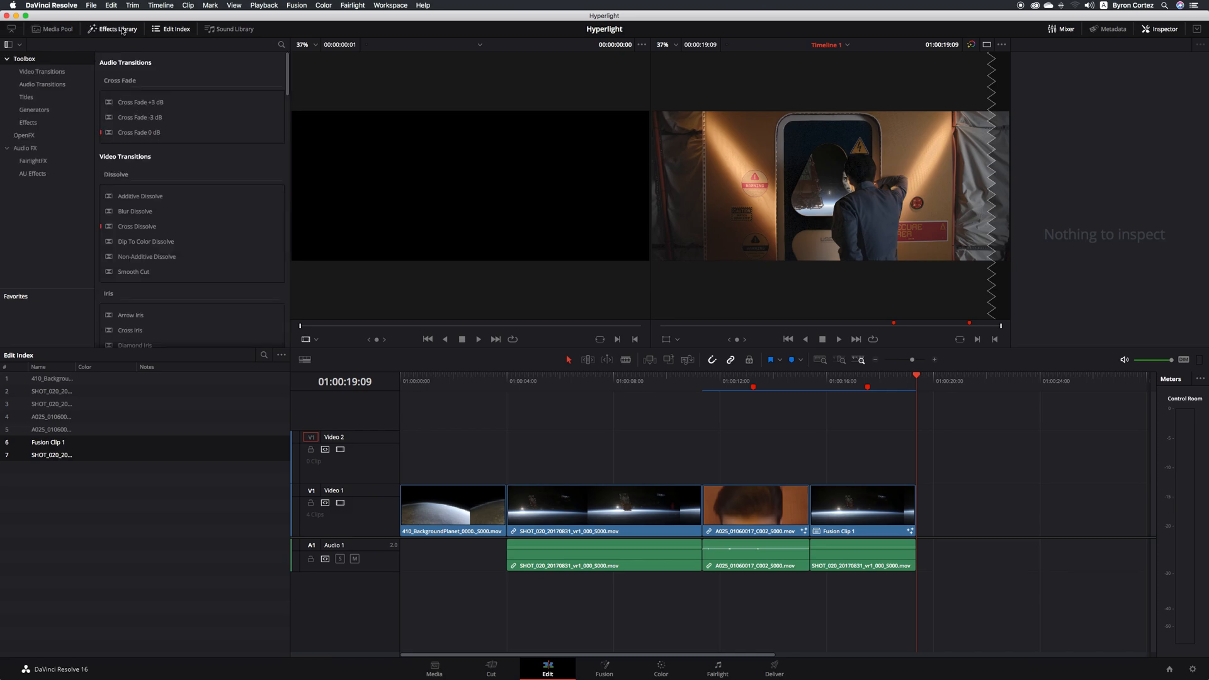
pyautogui.click(34, 98)
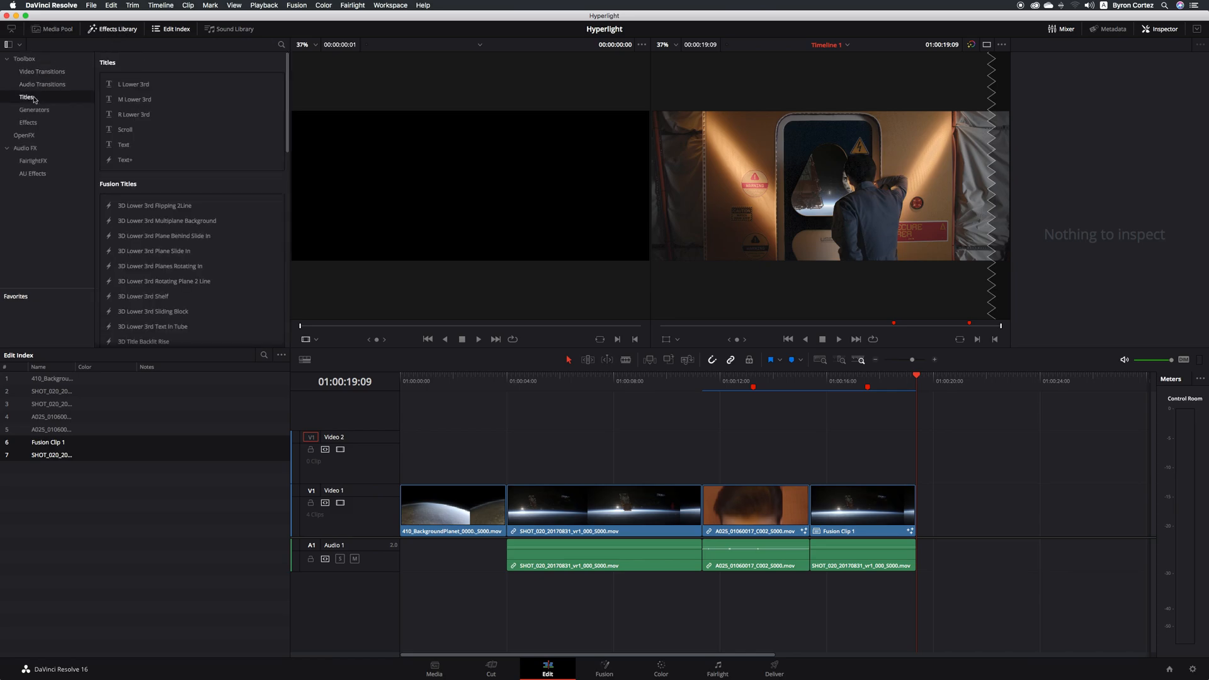
pyautogui.click(126, 161)
pyautogui.moveTo(125, 161); pyautogui.dragTo(399, 454)
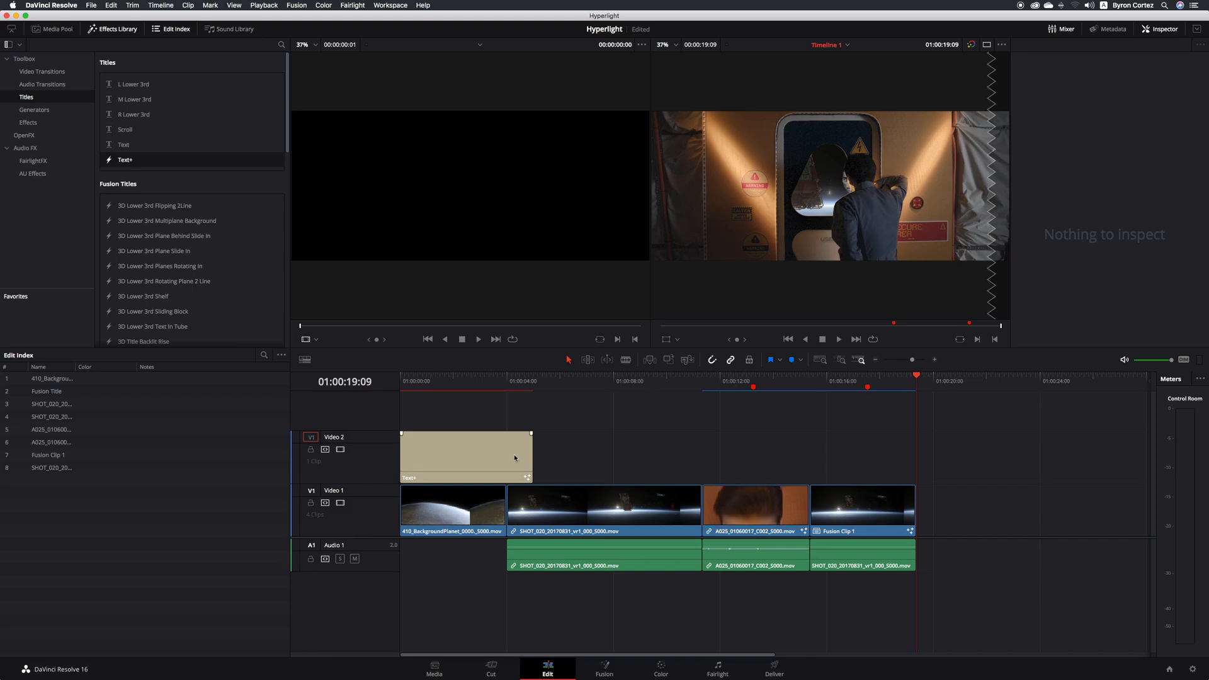
pyautogui.moveTo(530, 455); pyautogui.dragTo(506, 455)
# Step: Replace the Text+ title's text with "Hiperlight" and move the playhead to 01:00:01:18 to show it
pyautogui.click(445, 448)
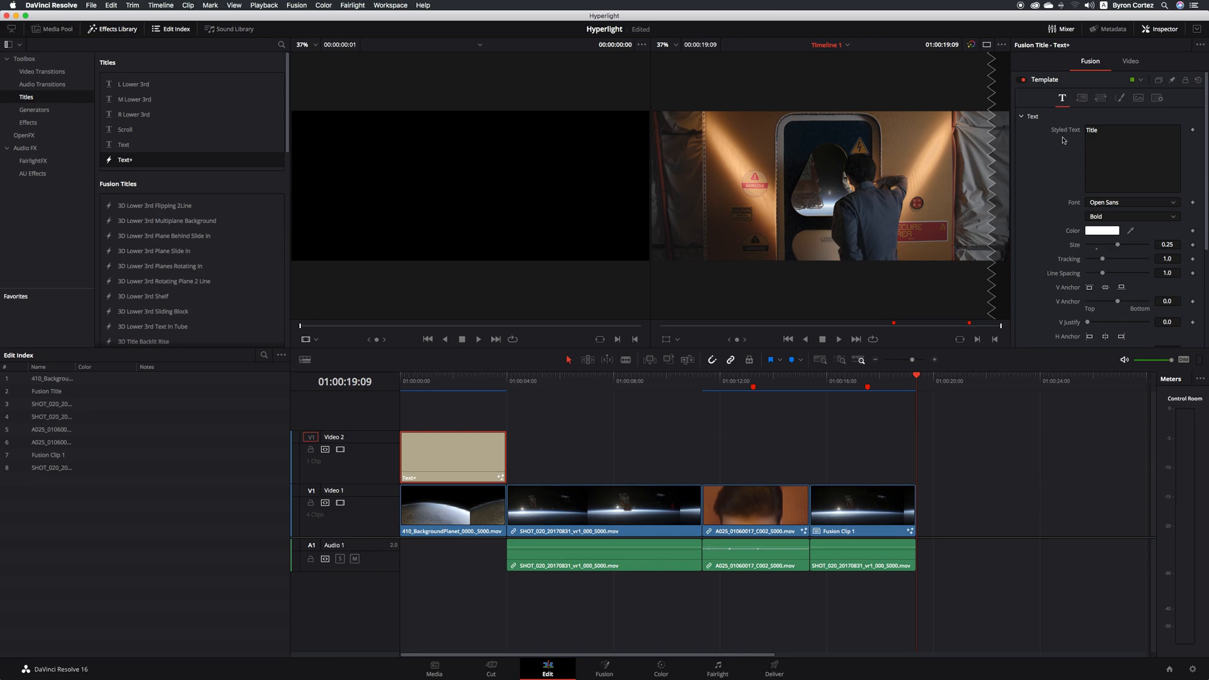
pyautogui.click(1114, 131)
pyautogui.press('super+a')
pyautogui.press('BackSpace')
pyautogui.write('Hiperlight')
pyautogui.click(1050, 157)
pyautogui.click(447, 381)
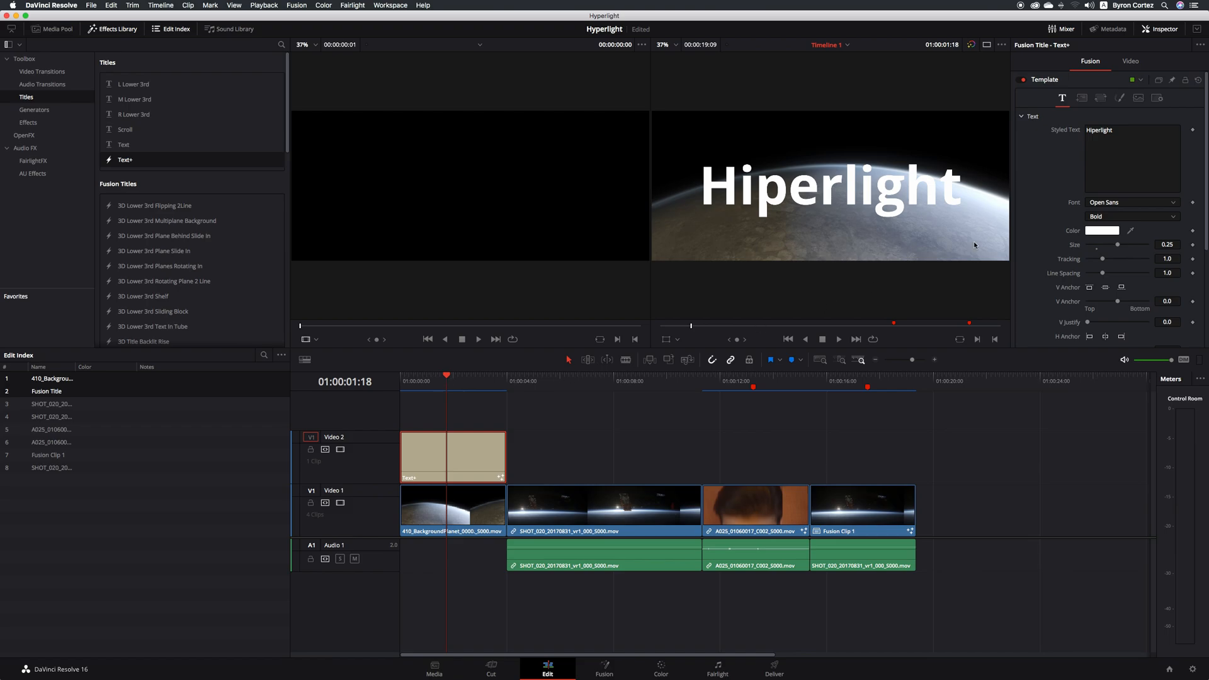
# Step: Set the title's font to Myriad Pro and reduce its size to about 0.13
pyautogui.click(1164, 204)
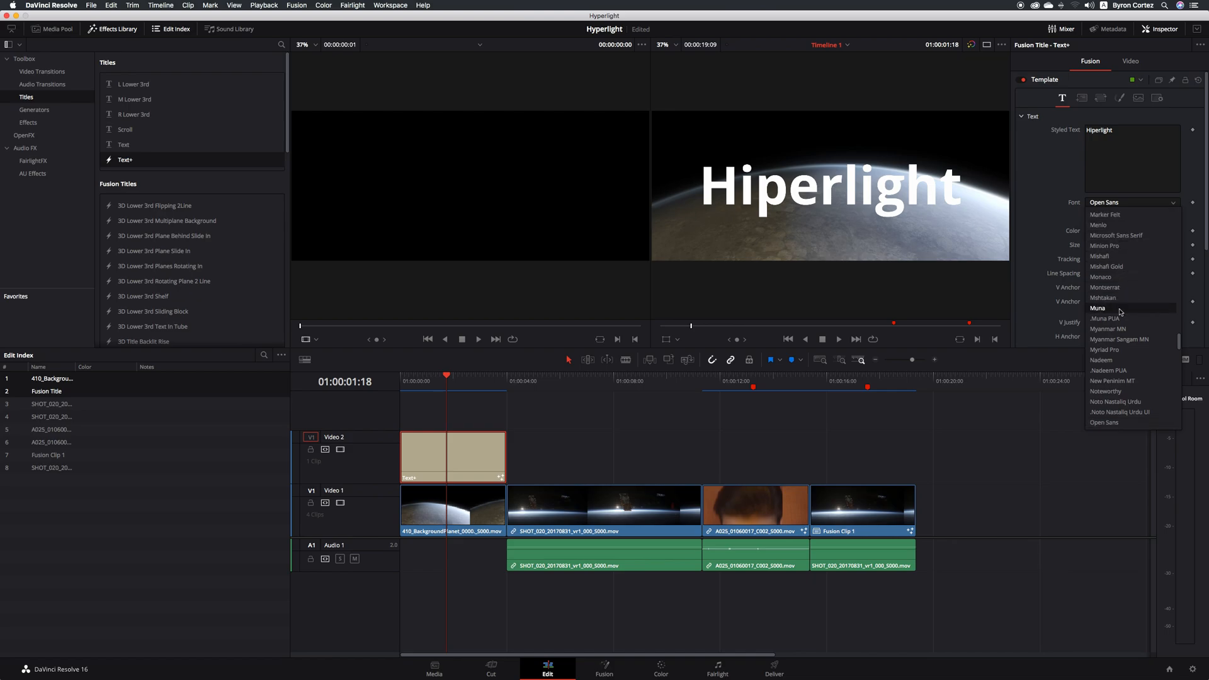
pyautogui.scroll(-3, 1109, 302)
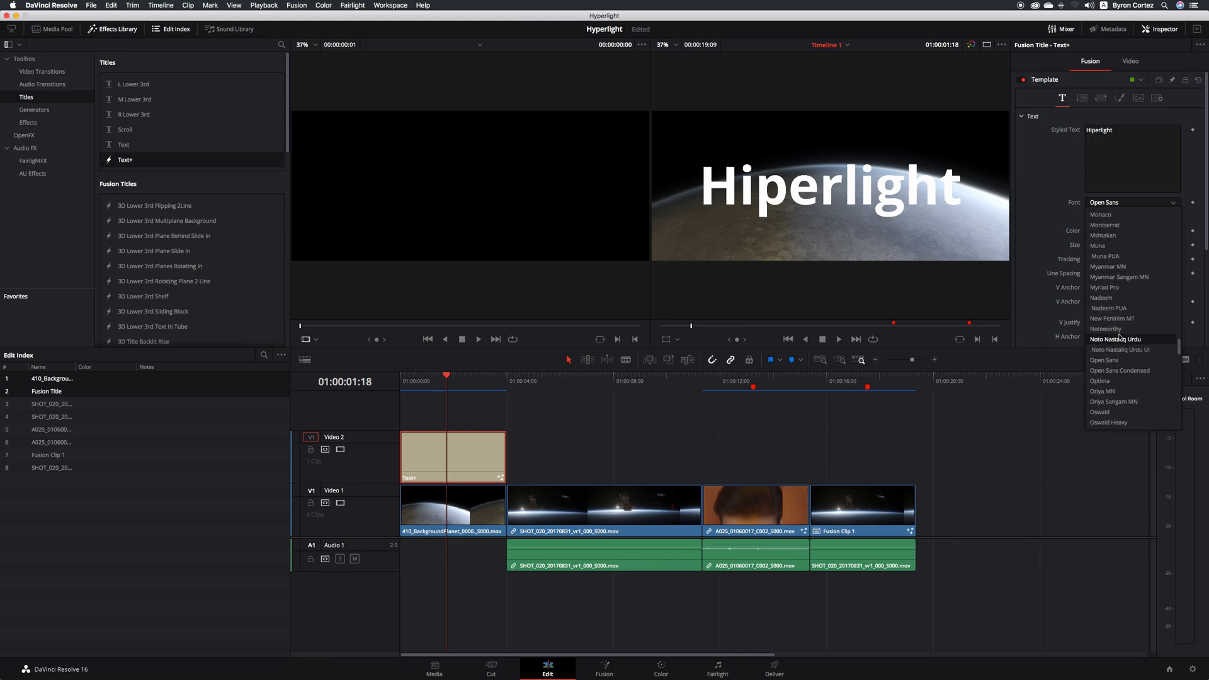
pyautogui.click(1130, 289)
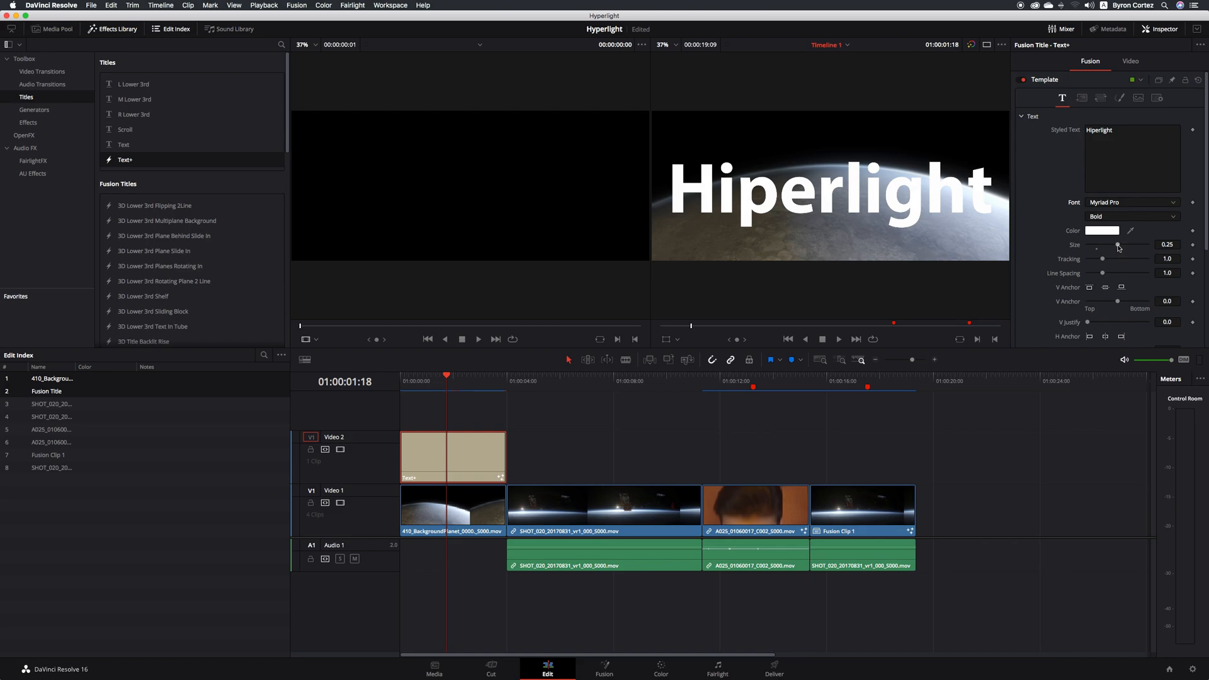
pyautogui.moveTo(1118, 245); pyautogui.dragTo(1104, 248)
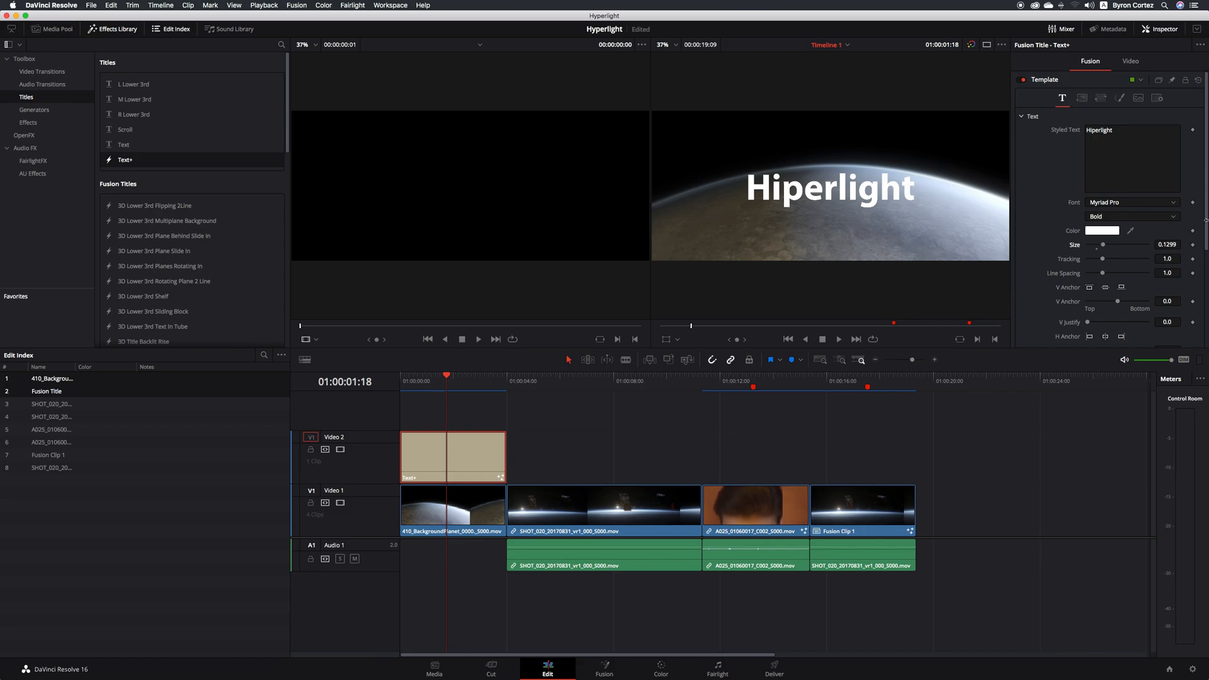
# Step: Try the Text Outline, border fill and Border Outline appearances on shading element 1, then restore the text fill
pyautogui.moveTo(1206, 221)
pyautogui.mouseDown()
pyautogui.moveTo(1207, 315)
pyautogui.moveTo(1203, 216)
pyautogui.mouseUp()
pyautogui.click(1121, 101)
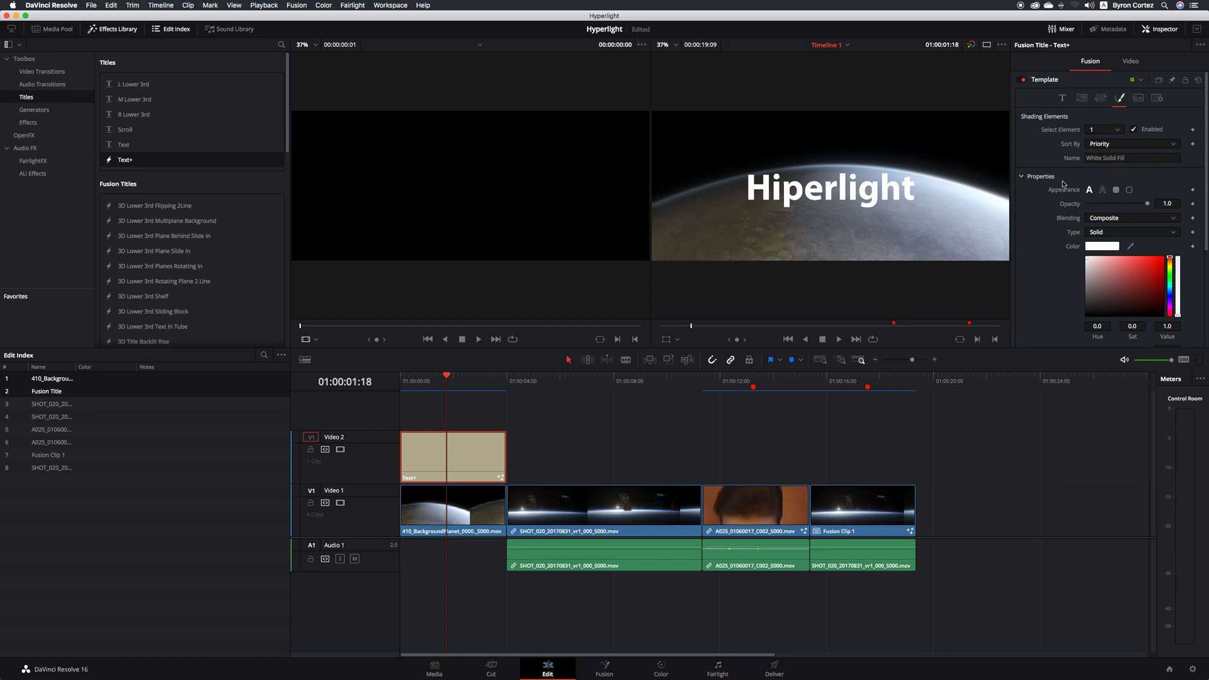
pyautogui.click(1102, 190)
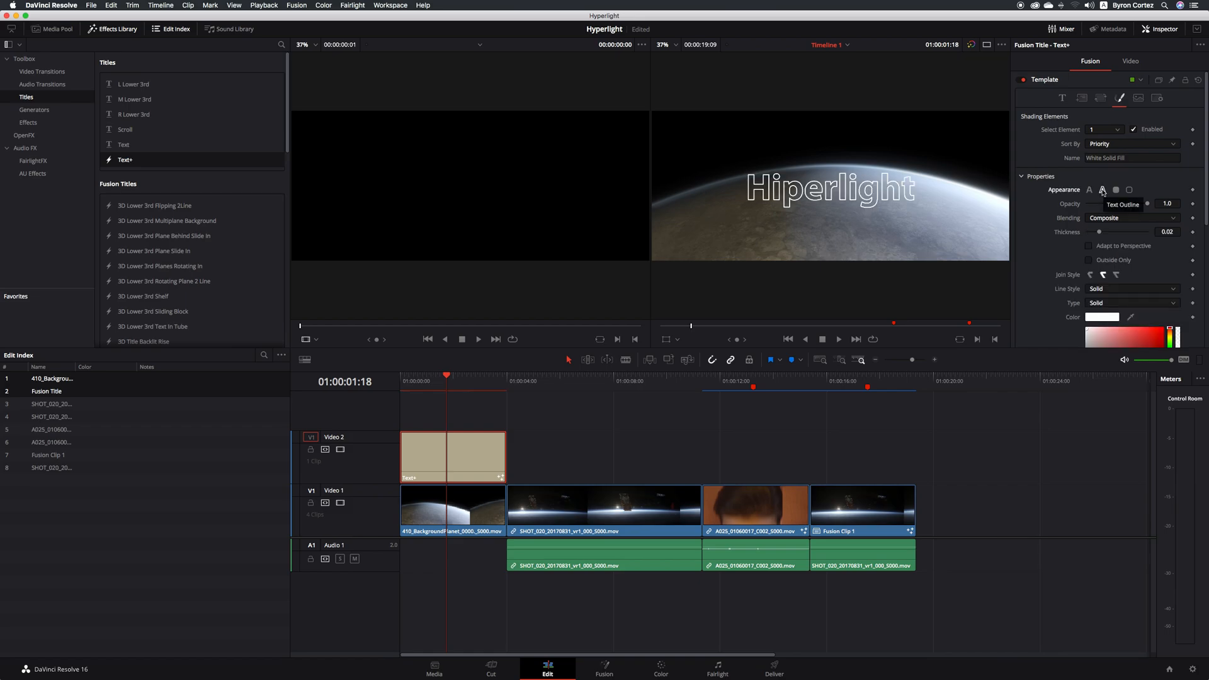
pyautogui.click(1117, 191)
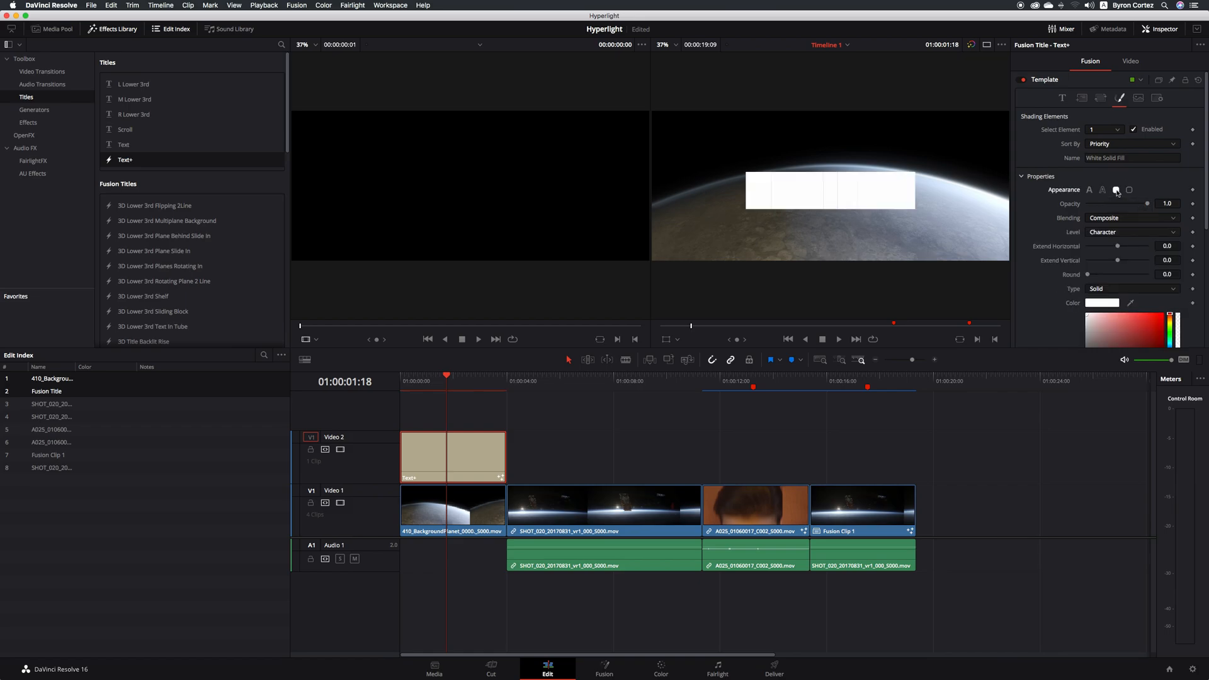
pyautogui.click(1129, 190)
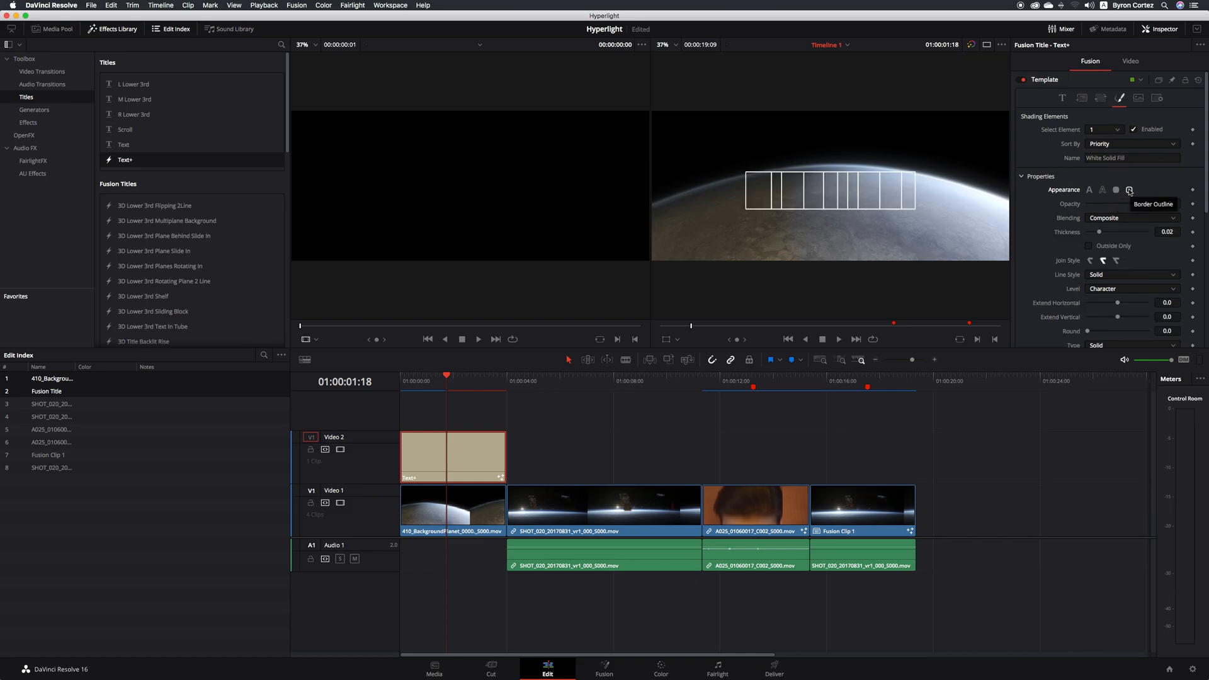
pyautogui.click(1090, 190)
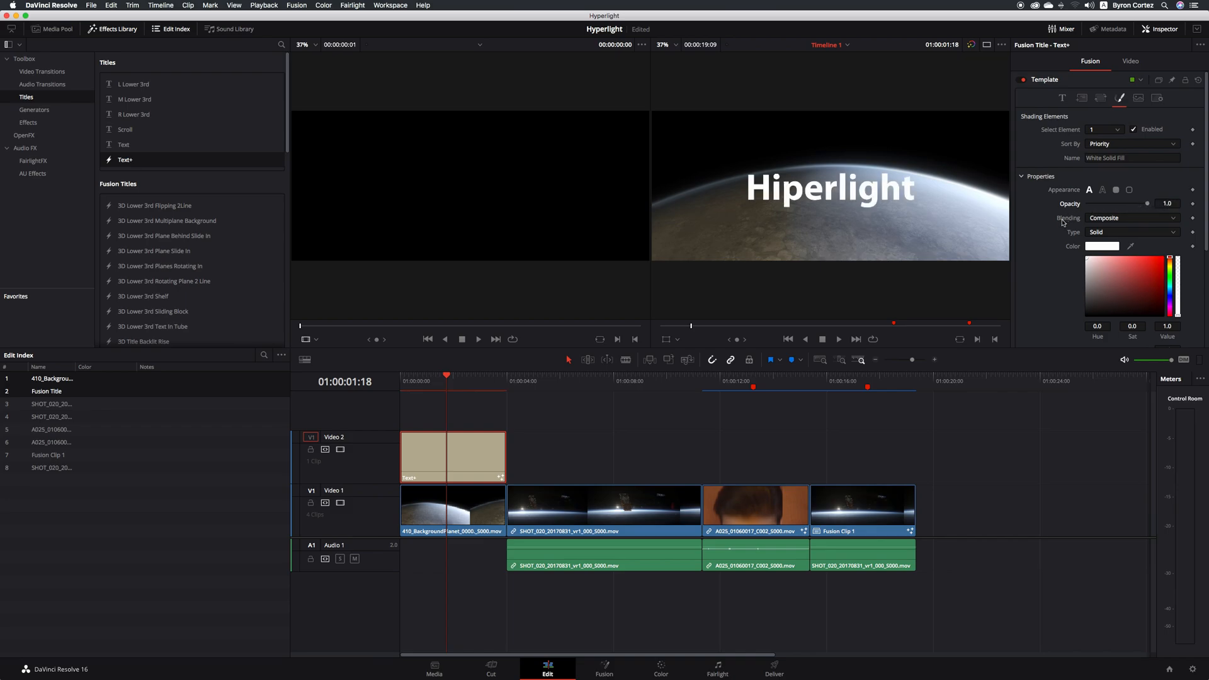
# Step: Try the Image type for the title's shading element 1, then set the type to Gradient
pyautogui.click(1162, 235)
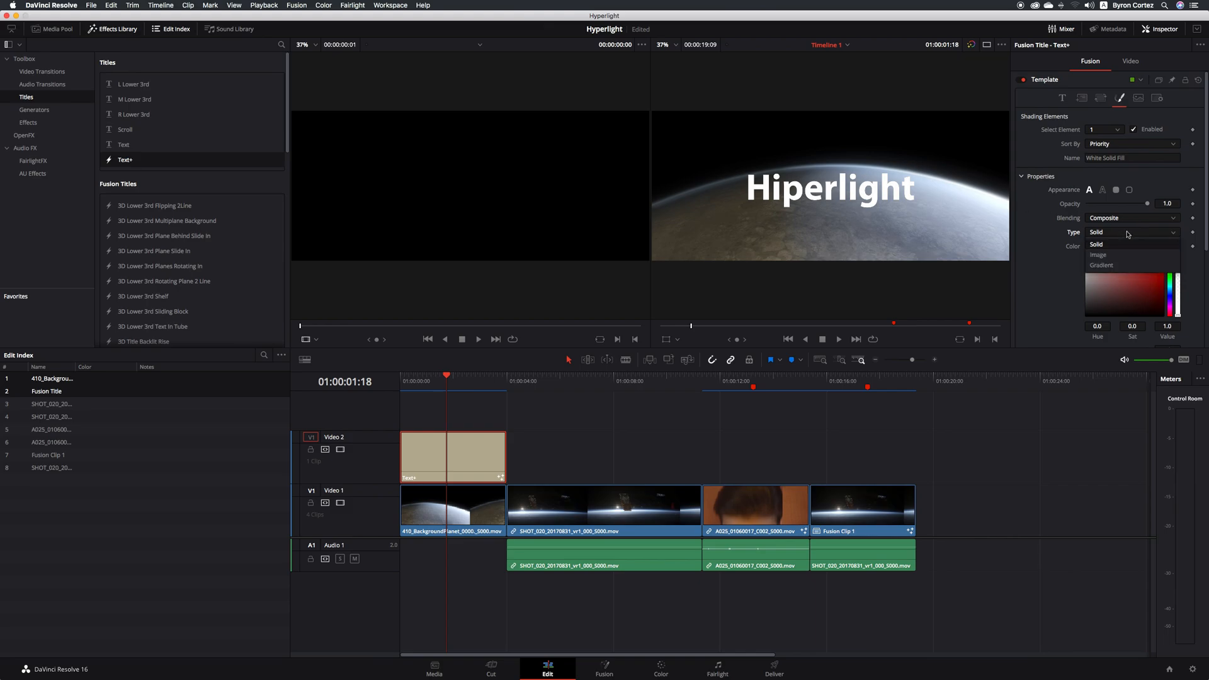
pyautogui.click(1129, 254)
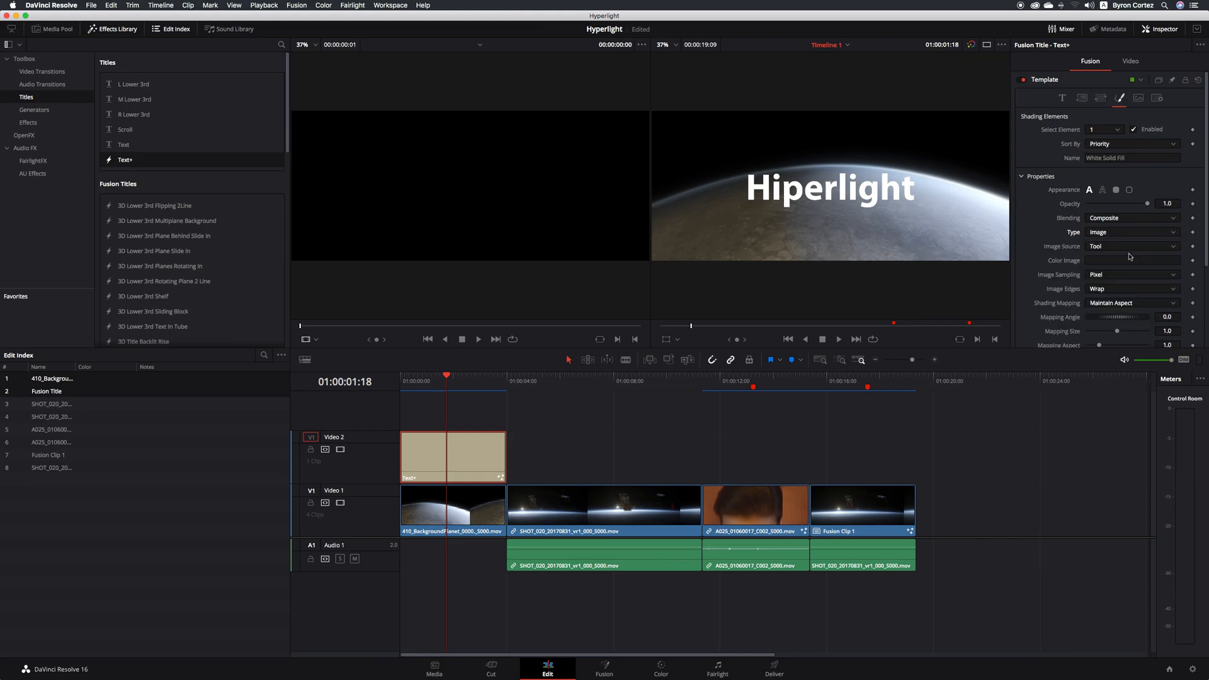
pyautogui.click(1157, 233)
pyautogui.click(1127, 265)
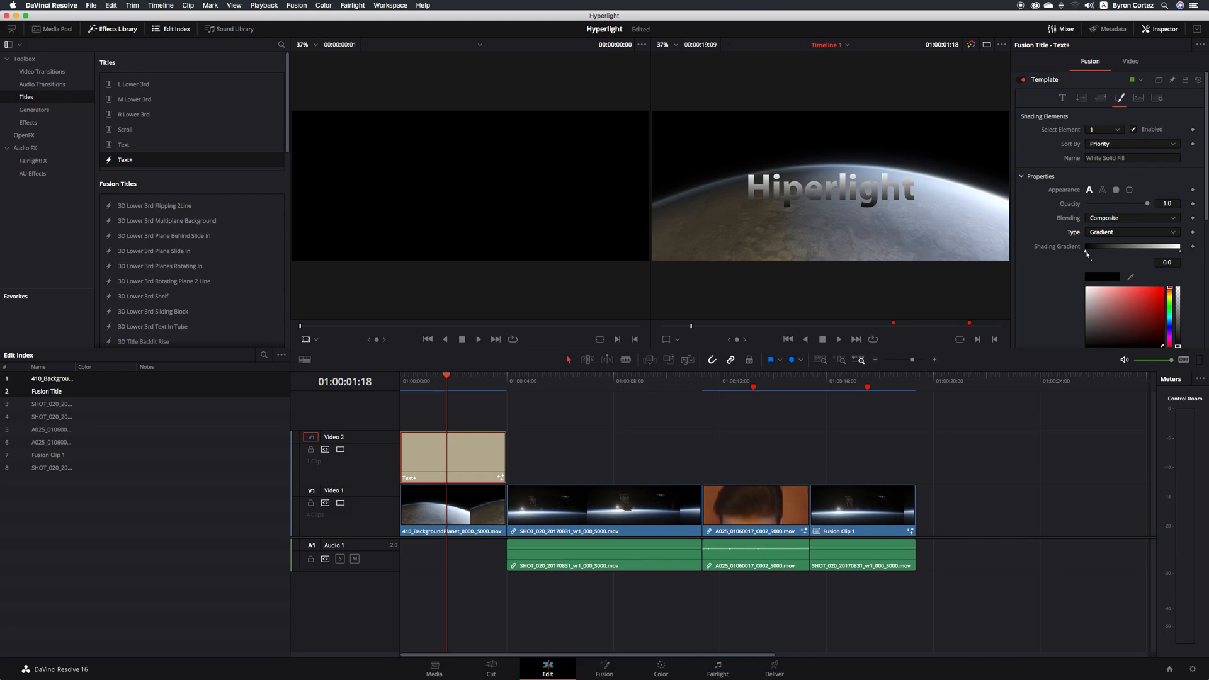
# Step: Set the title's shading gradient to run from dark gray at the start to light gray (value 0.898) at the end
pyautogui.moveTo(1086, 254); pyautogui.dragTo(1078, 254)
pyautogui.click(1181, 254)
pyautogui.click(1086, 252)
pyautogui.moveTo(1087, 316); pyautogui.dragTo(1086, 328)
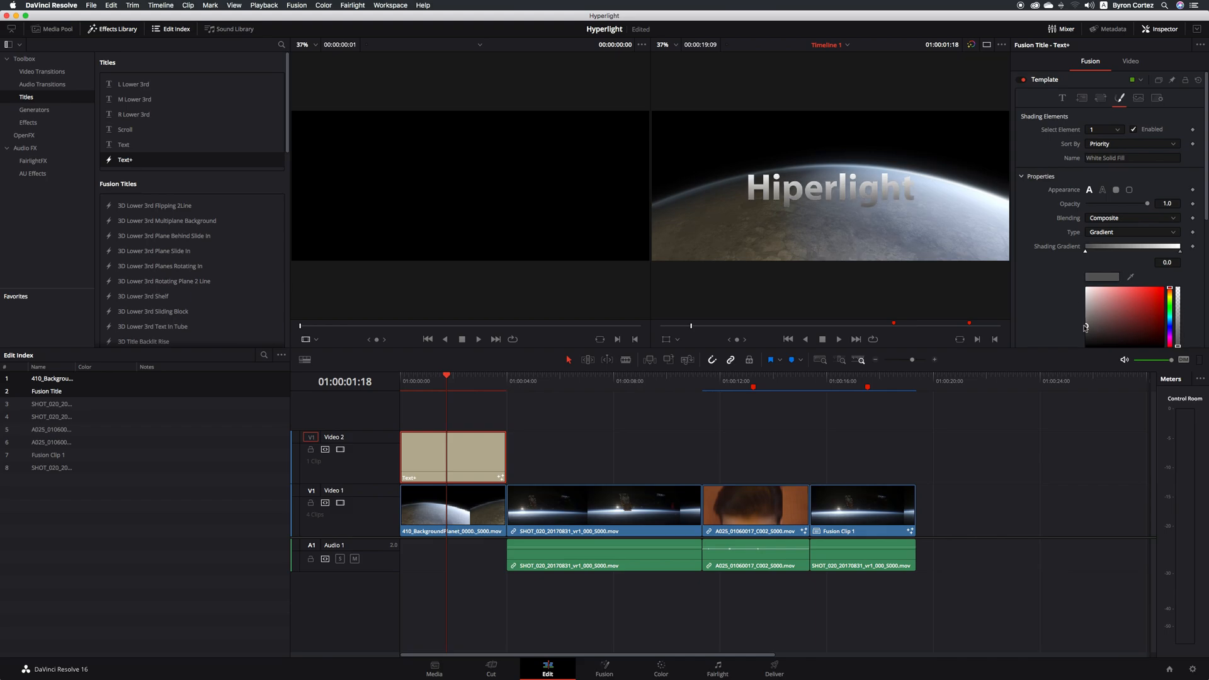
pyautogui.click(1180, 252)
pyautogui.moveTo(1087, 300); pyautogui.dragTo(1084, 294)
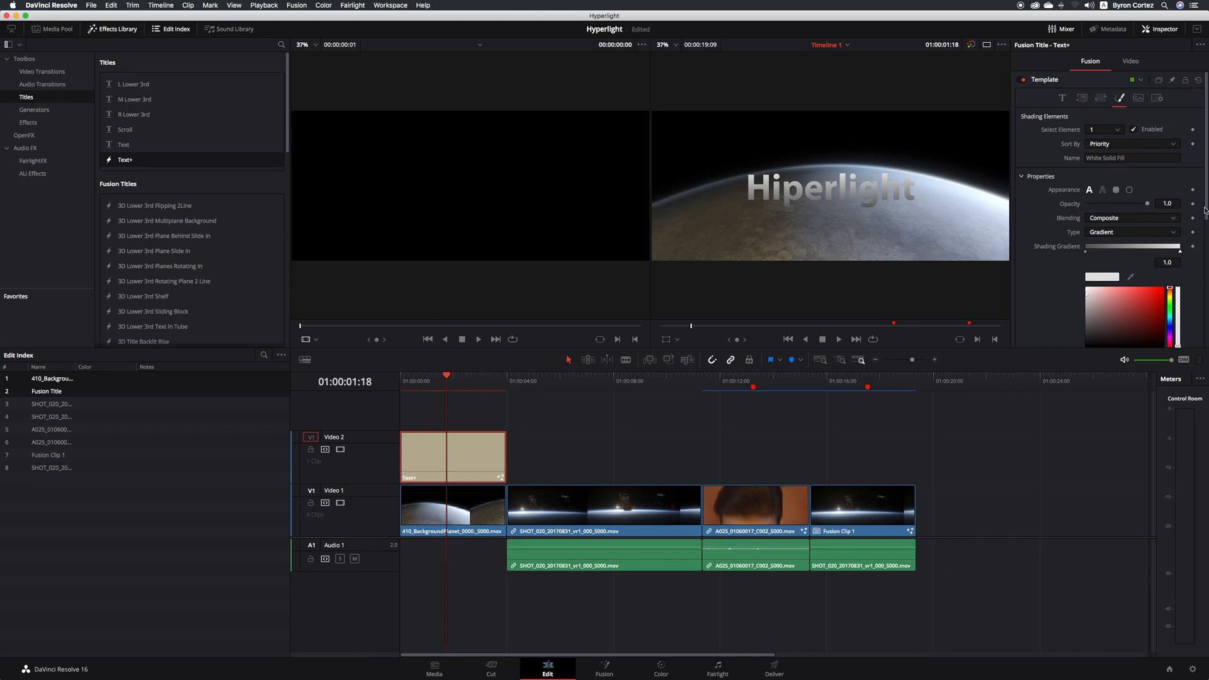
# Step: Reduce the mapping size of the title's gradient to 0.441
pyautogui.moveTo(1205, 209); pyautogui.dragTo(1206, 315)
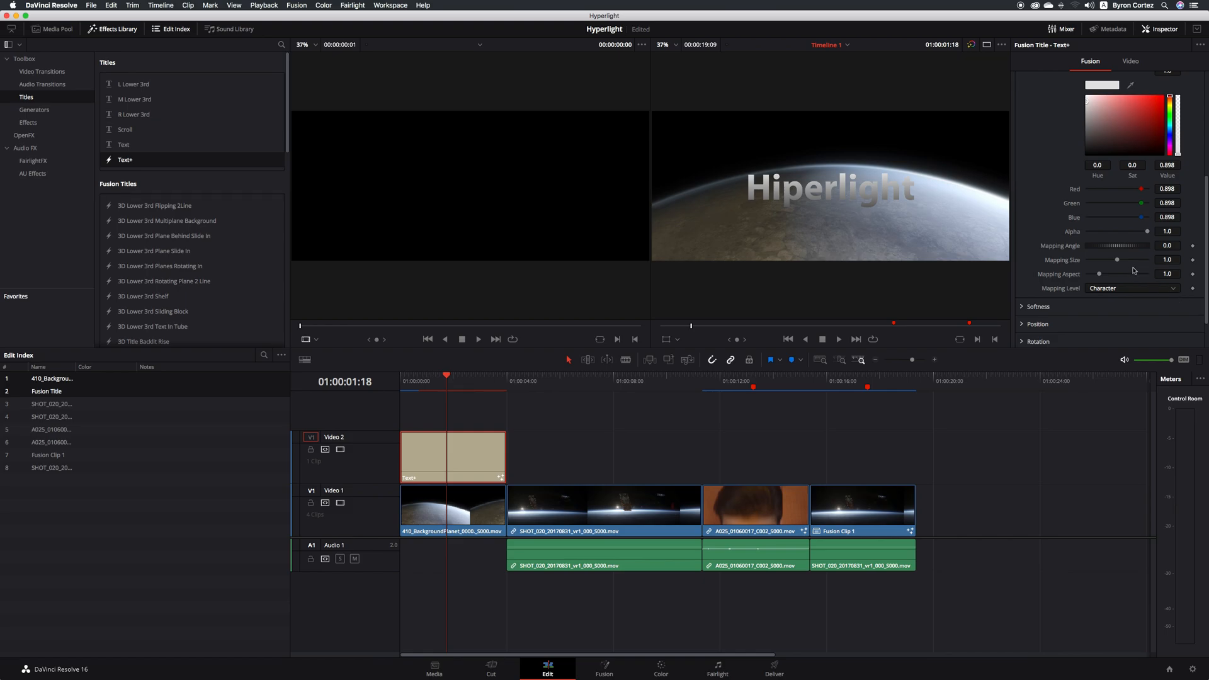
pyautogui.moveTo(1117, 260); pyautogui.dragTo(1101, 263)
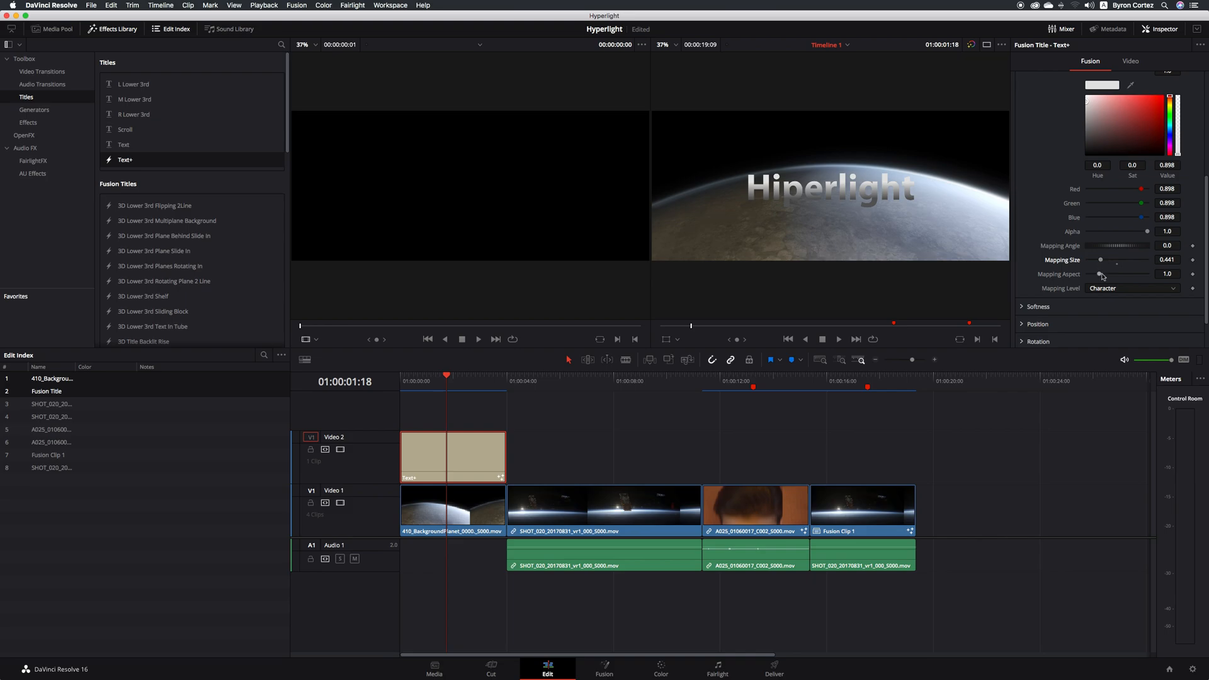
# Step: Set the mapping aspect of the title's shading gradient to 1.614
pyautogui.moveTo(1099, 274); pyautogui.dragTo(1109, 277)
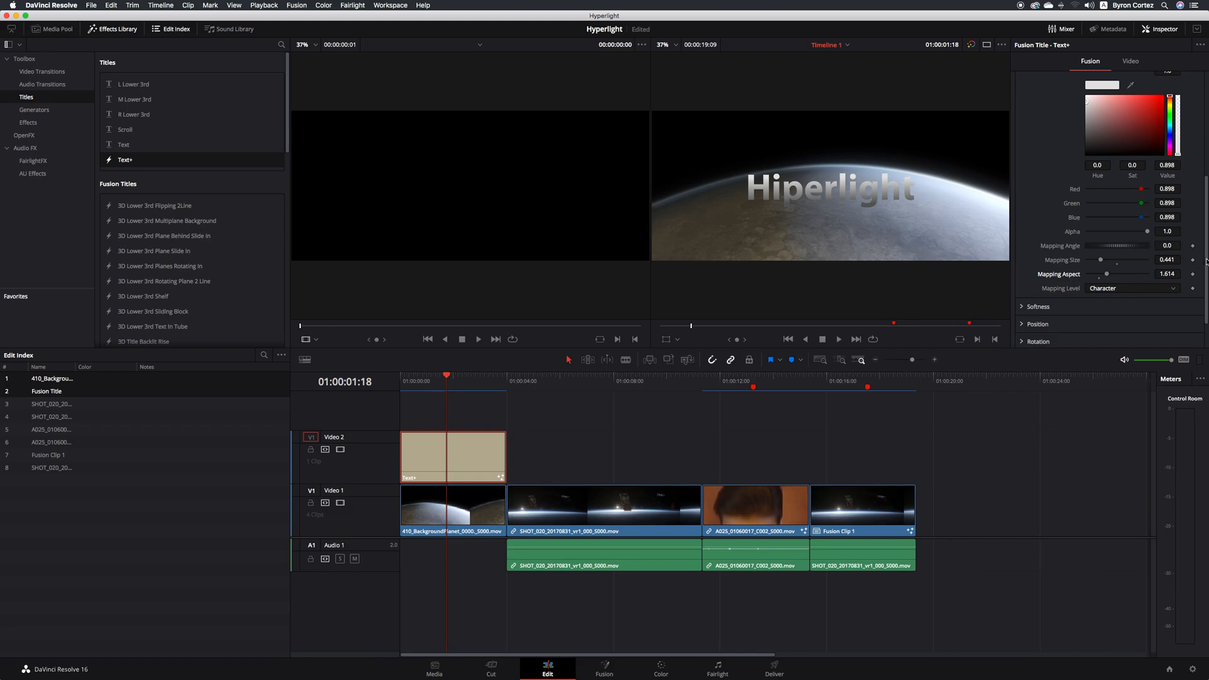
# Step: Try the Red Outline on the title by enabling shading element 2, and disable it again
pyautogui.scroll(3, 1204, 261)
pyautogui.scroll(6, 1207, 223)
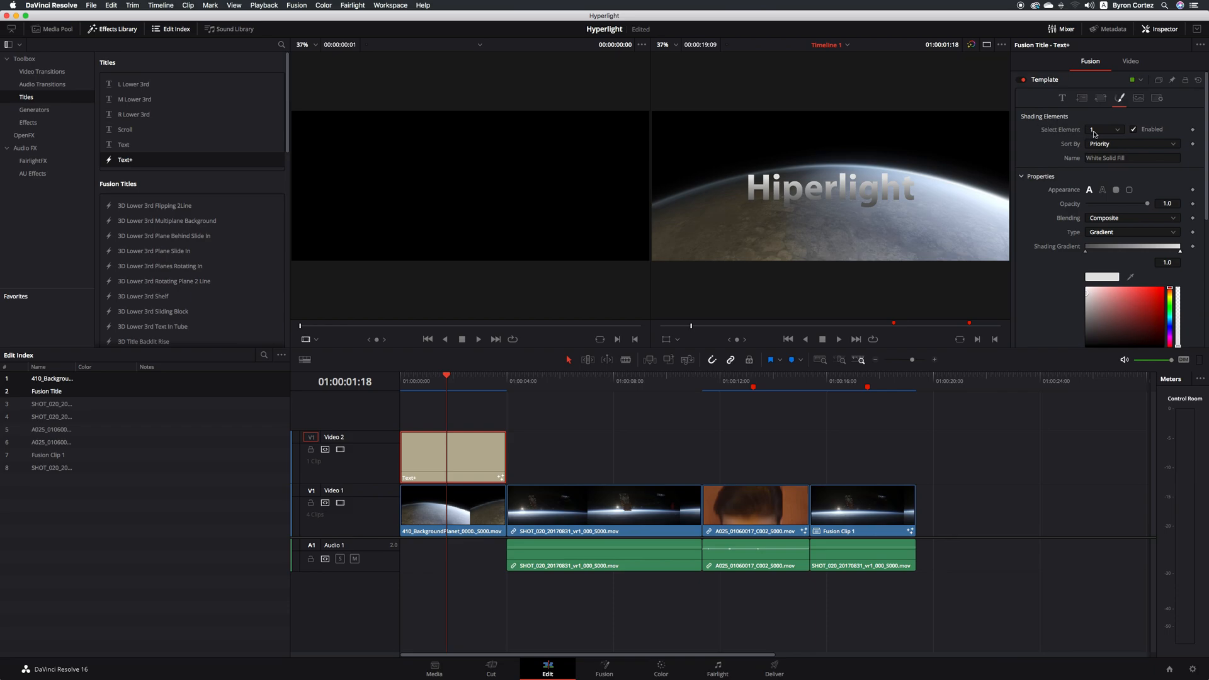
pyautogui.click(1118, 130)
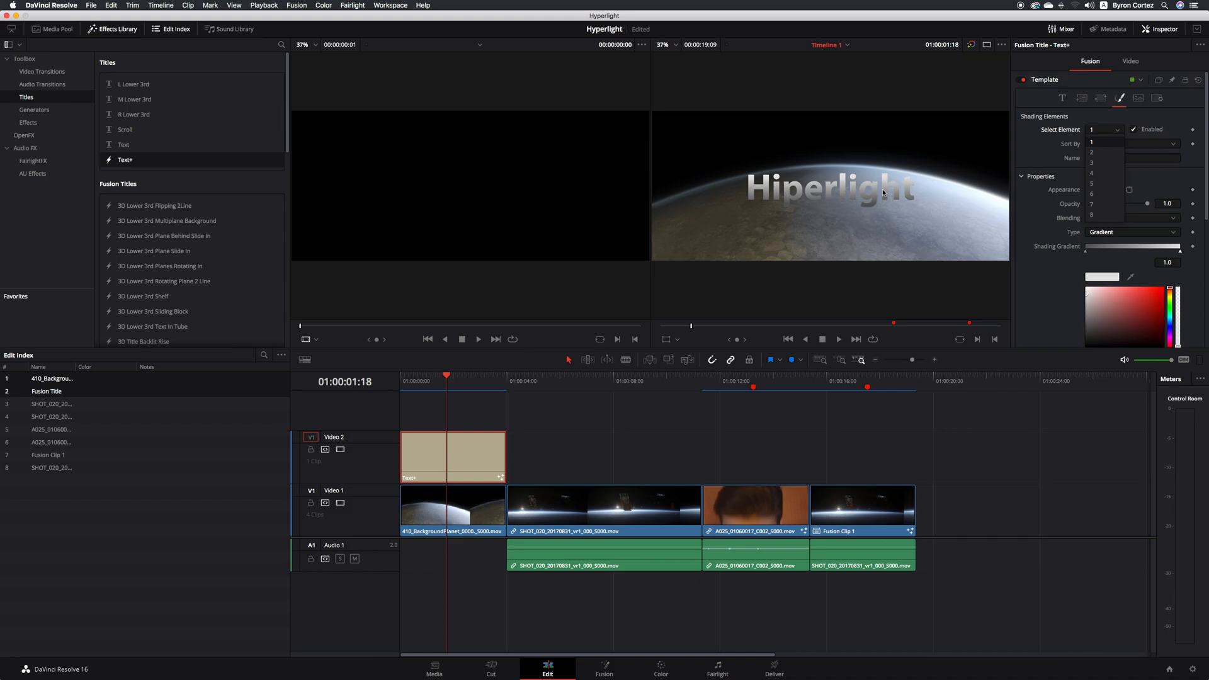
pyautogui.click(1097, 153)
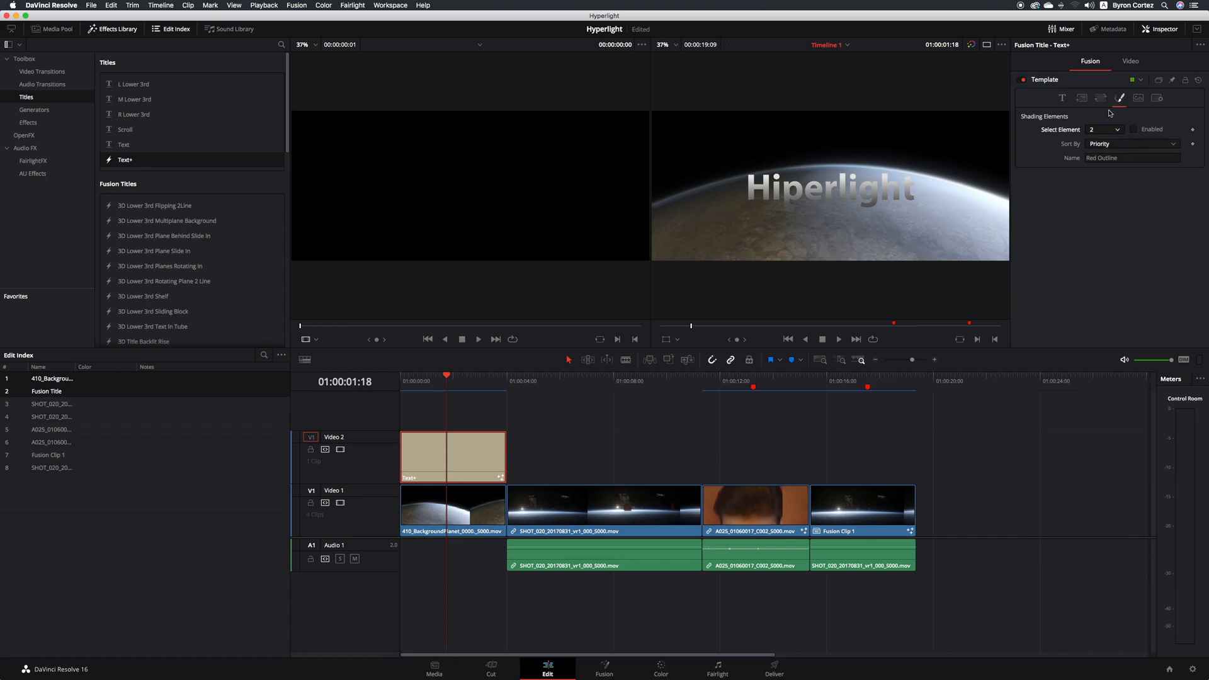
pyautogui.click(1135, 130)
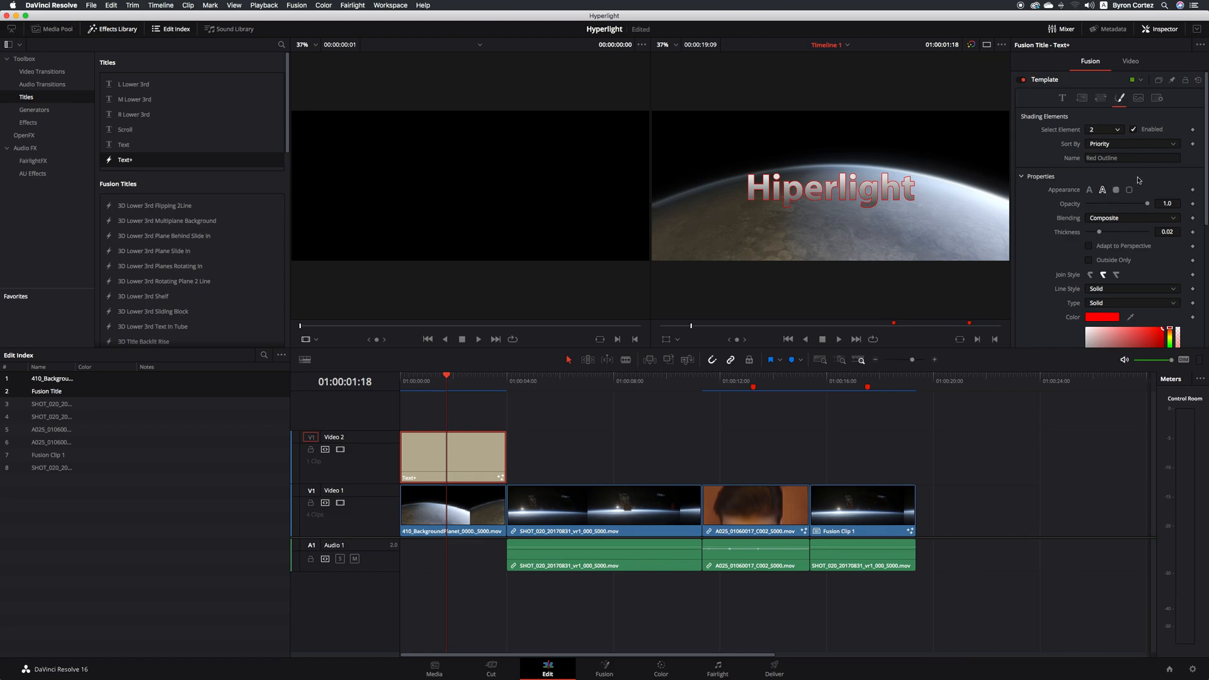
pyautogui.click(1134, 129)
# Step: Enable shading element 3, the Black Shadow, on the title
pyautogui.click(1102, 130)
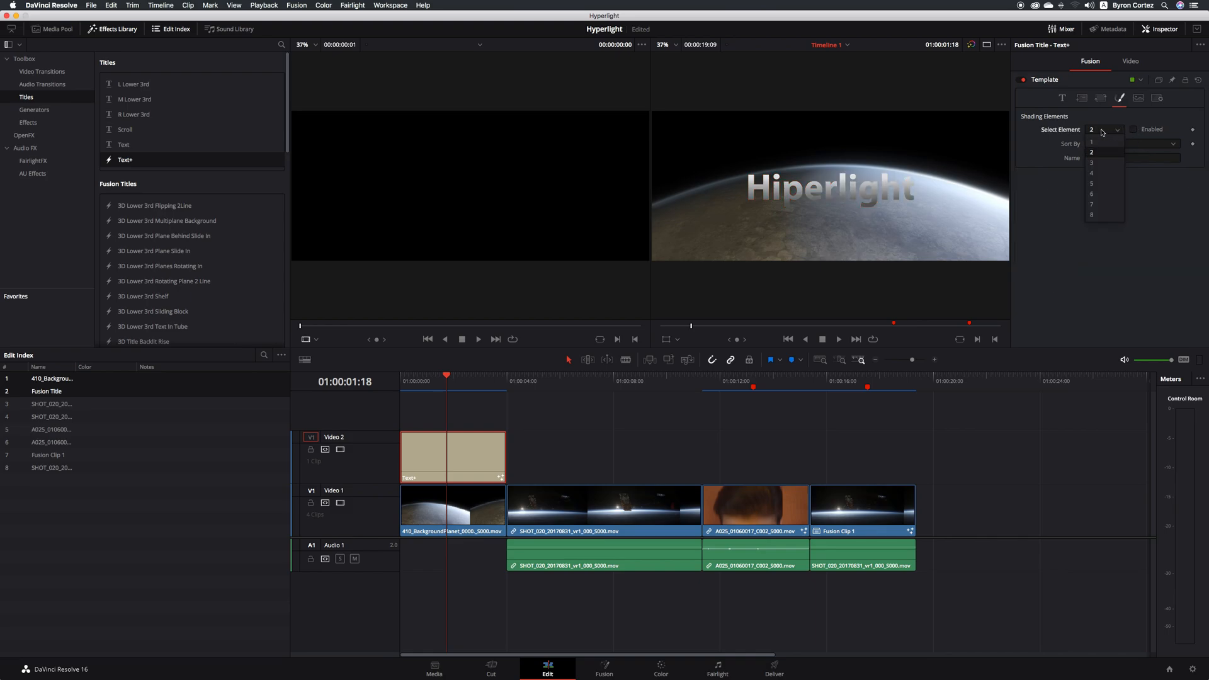
pyautogui.click(1096, 163)
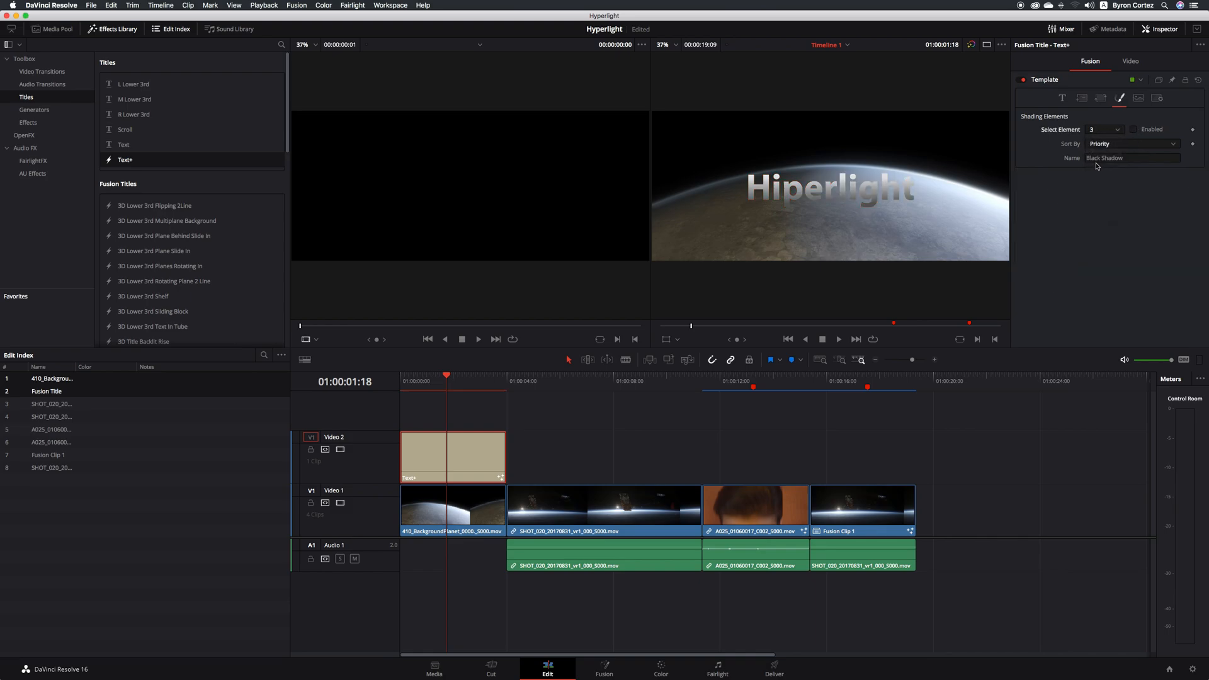
pyautogui.click(1133, 129)
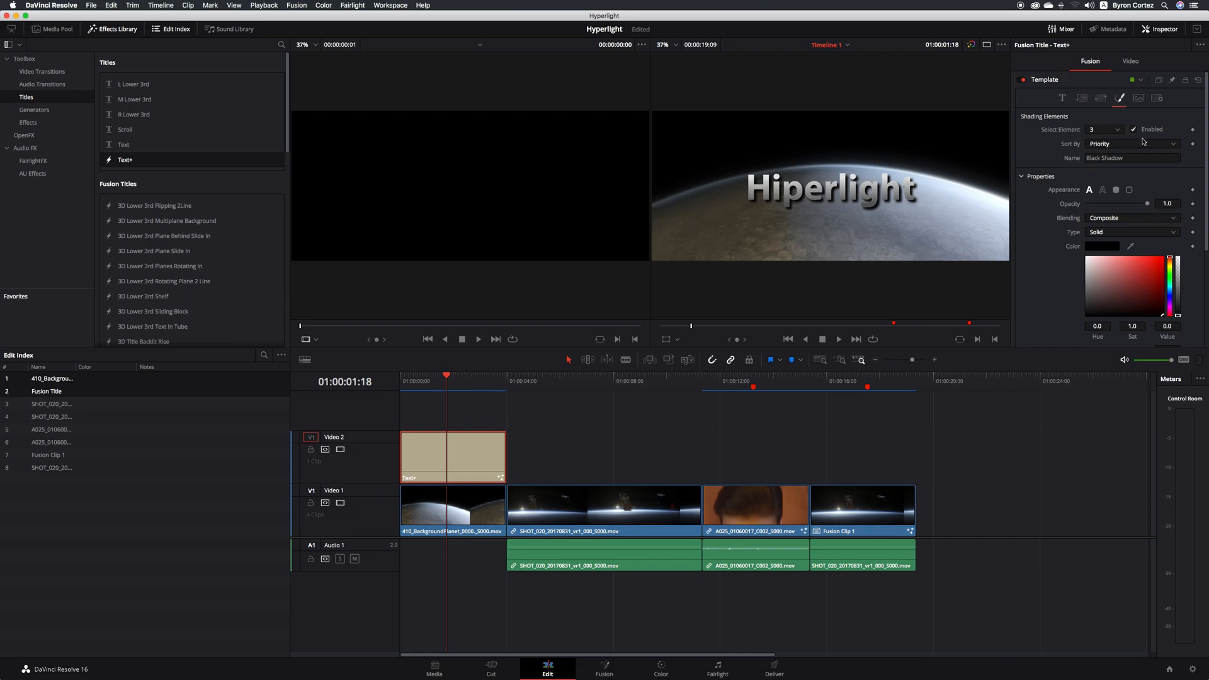
# Step: Soften the title's black shadow to 11.18 in X and 9.45 in Y, and check it at 01:00:02:11
pyautogui.moveTo(1206, 137); pyautogui.dragTo(1205, 240)
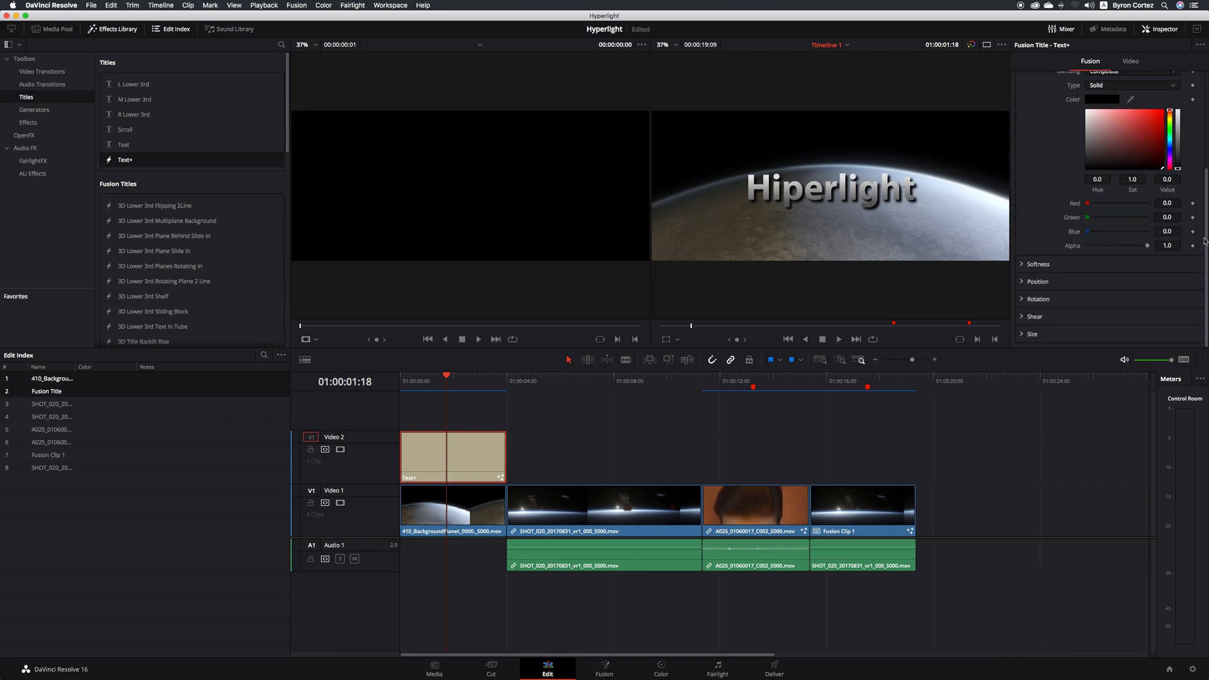
pyautogui.scroll(1, 1148, 273)
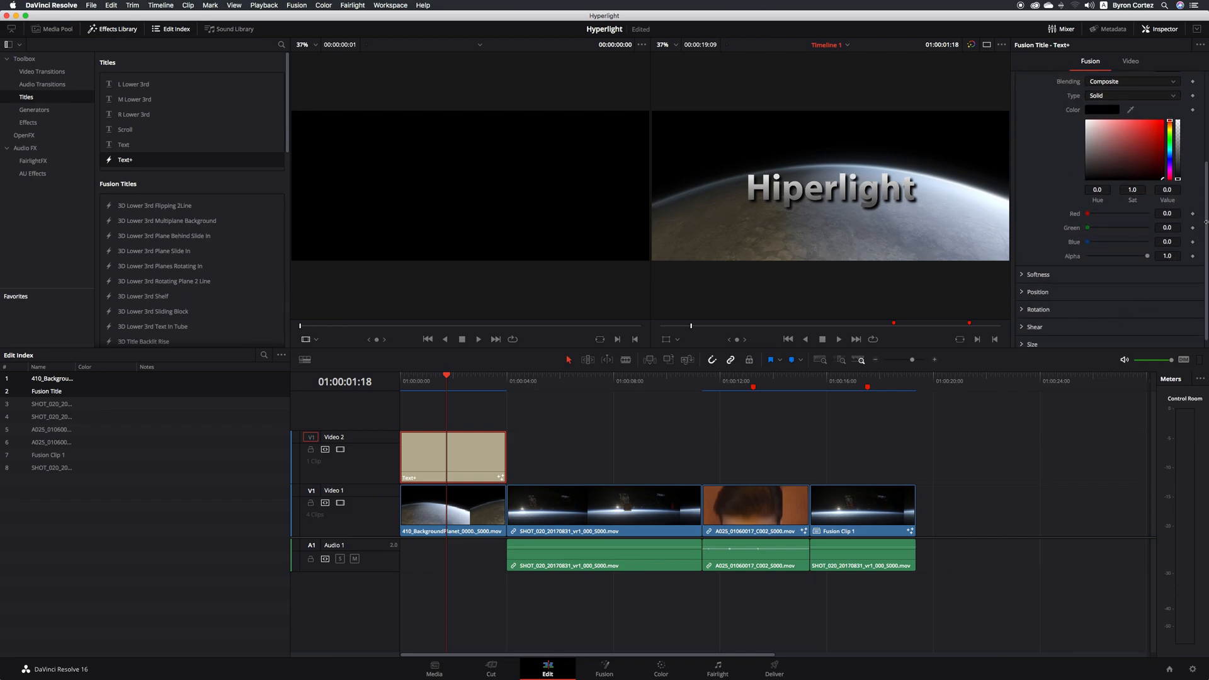
pyautogui.scroll(-1, 1206, 230)
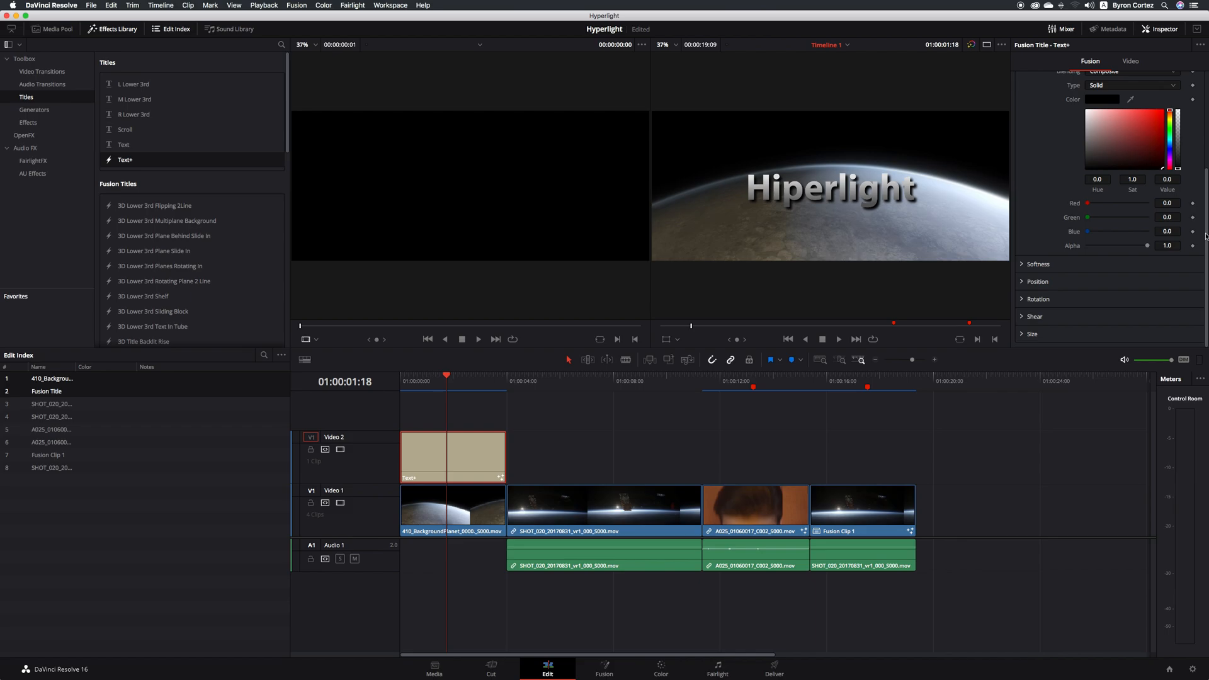
pyautogui.scroll(10, 1206, 236)
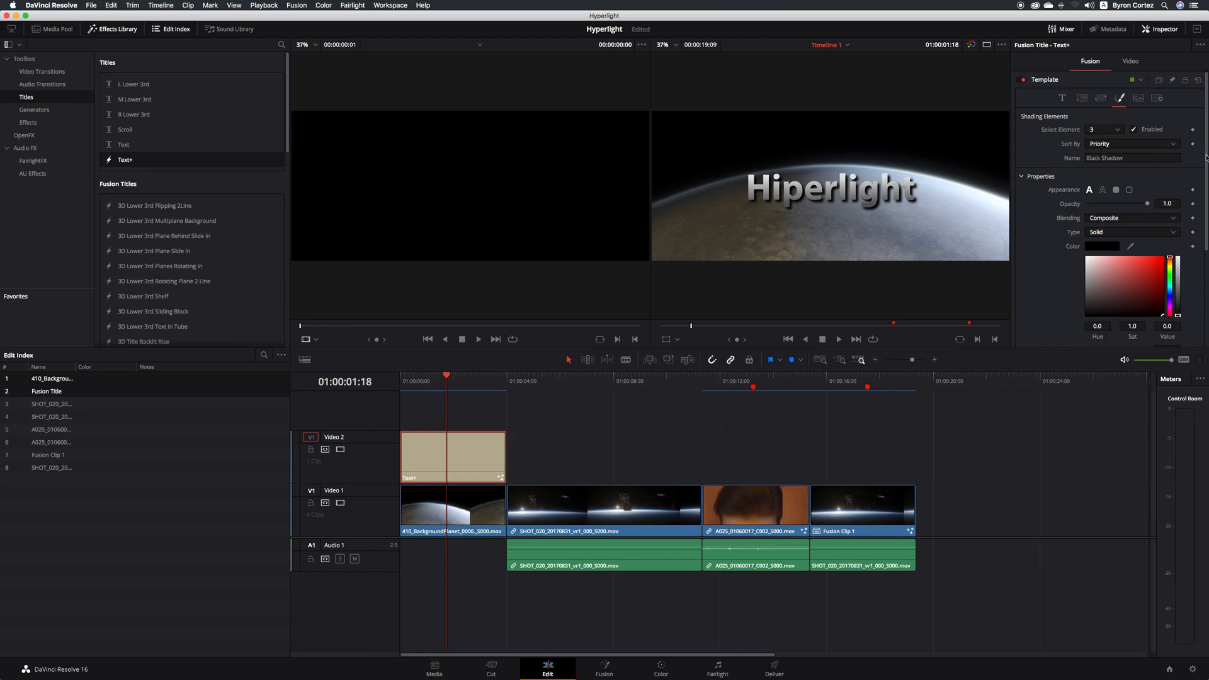
pyautogui.scroll(-1, 1206, 161)
pyautogui.scroll(-5, 1205, 160)
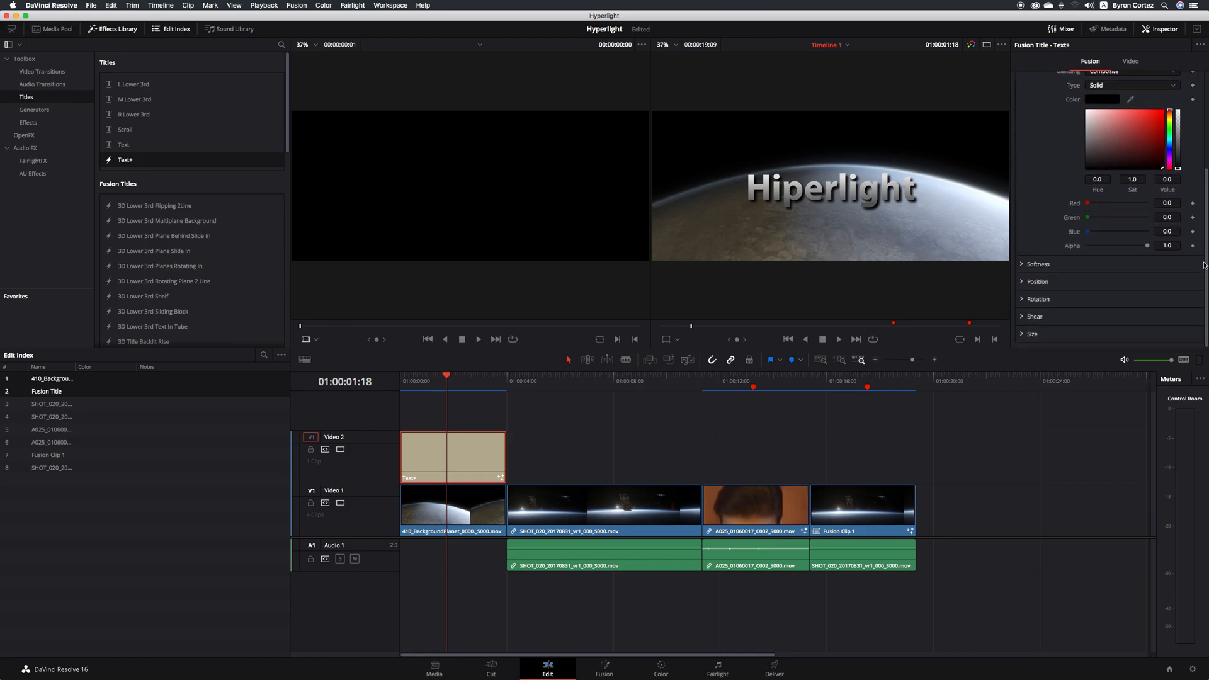
pyautogui.click(1022, 264)
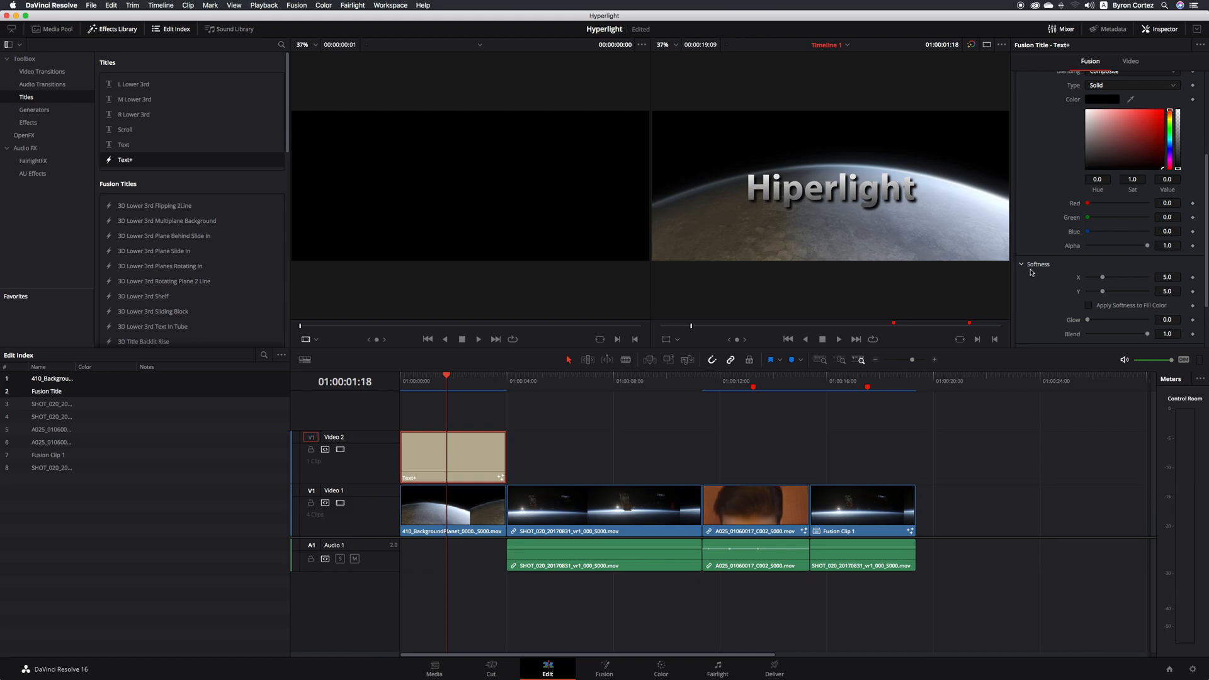
pyautogui.moveTo(1098, 282)
pyautogui.mouseDown()
pyautogui.moveTo(1127, 281)
pyautogui.moveTo(1113, 294)
pyautogui.moveTo(1129, 293)
pyautogui.moveTo(1117, 277)
pyautogui.moveTo(1116, 292)
pyautogui.moveTo(1121, 277)
pyautogui.mouseUp()
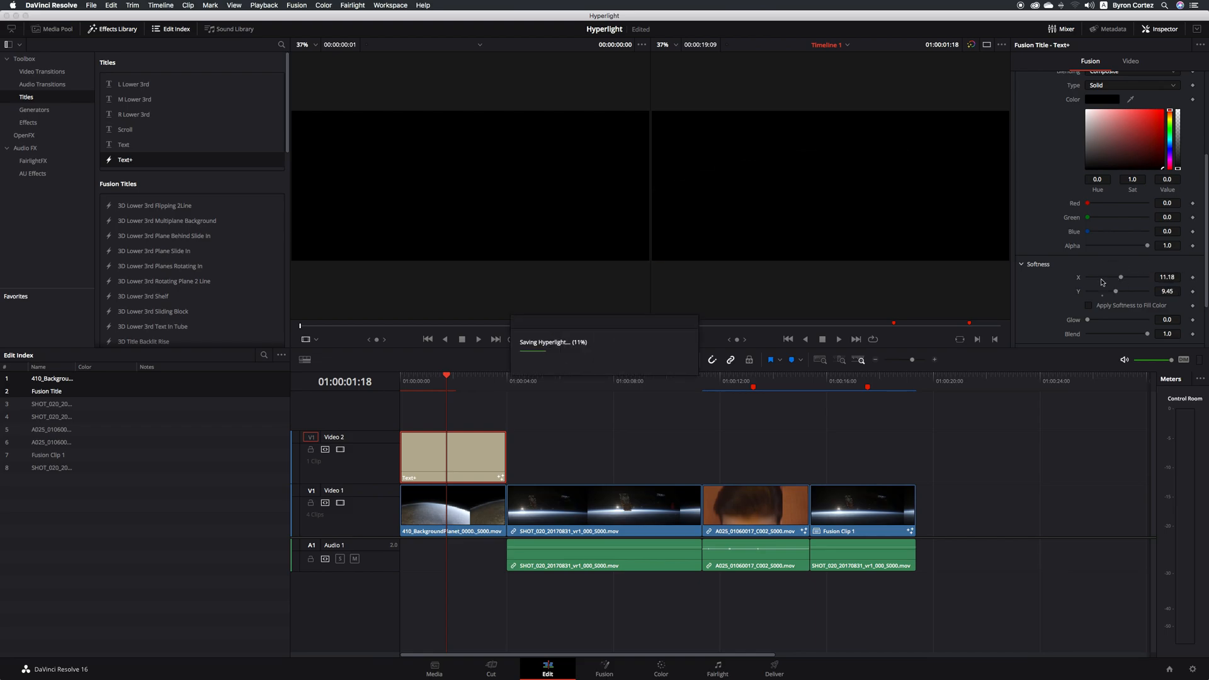
pyautogui.click(465, 382)
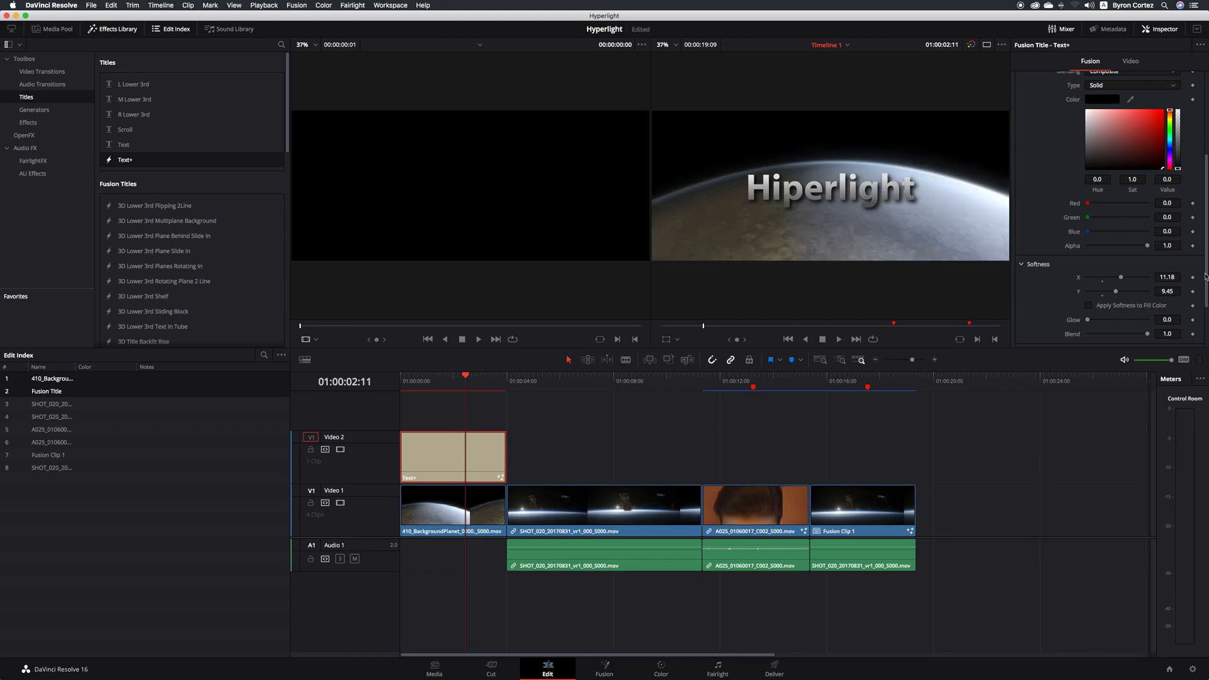
# Step: Open the Text+ title's node composition on the Fusion page
pyautogui.moveTo(1204, 275); pyautogui.dragTo(1203, 165)
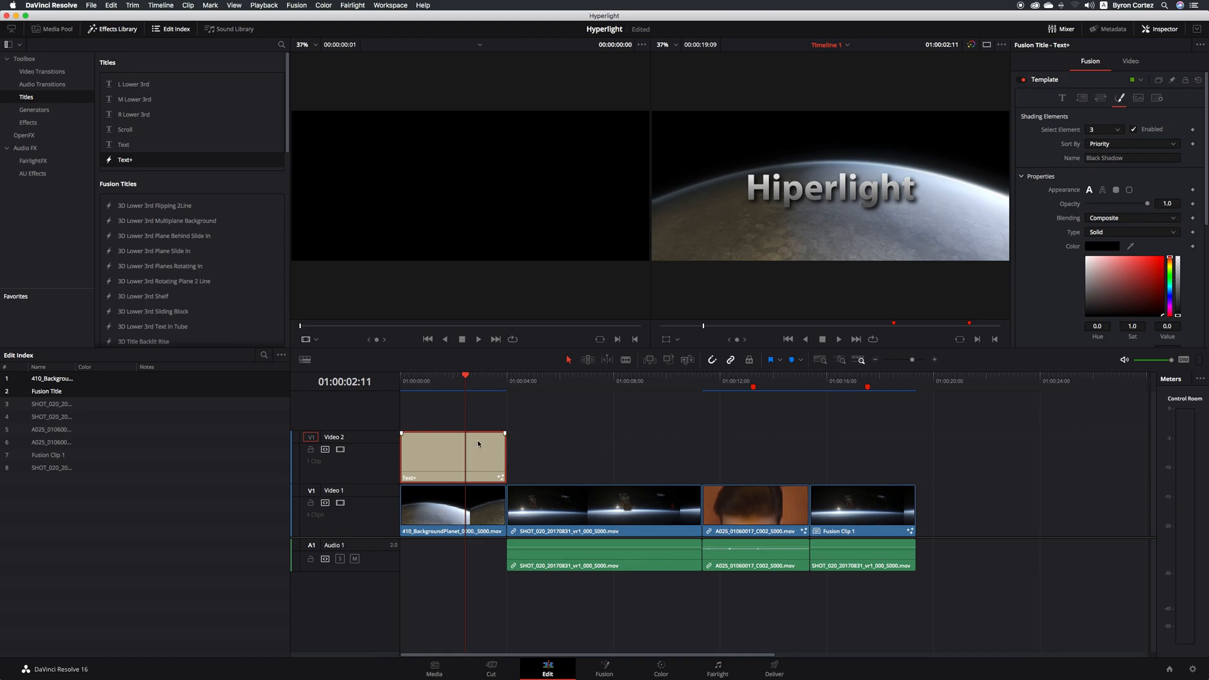
pyautogui.click(605, 670)
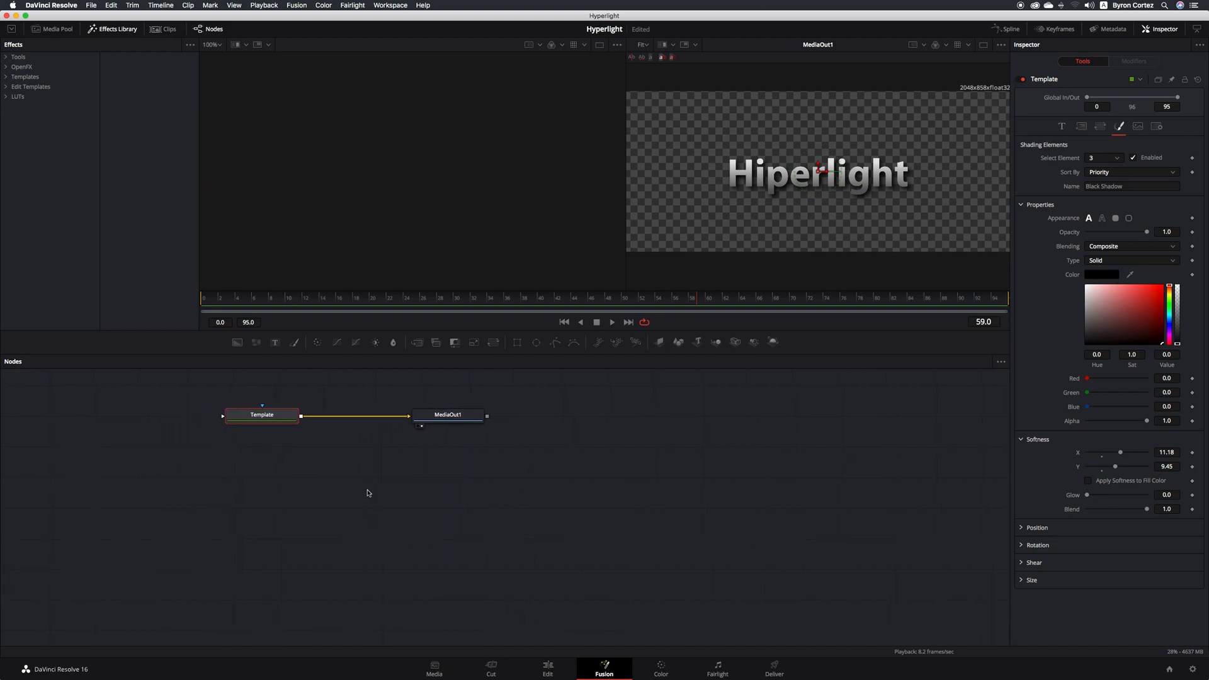
pyautogui.scroll(1, 368, 493)
pyautogui.hscroll(-4, 368, 493)
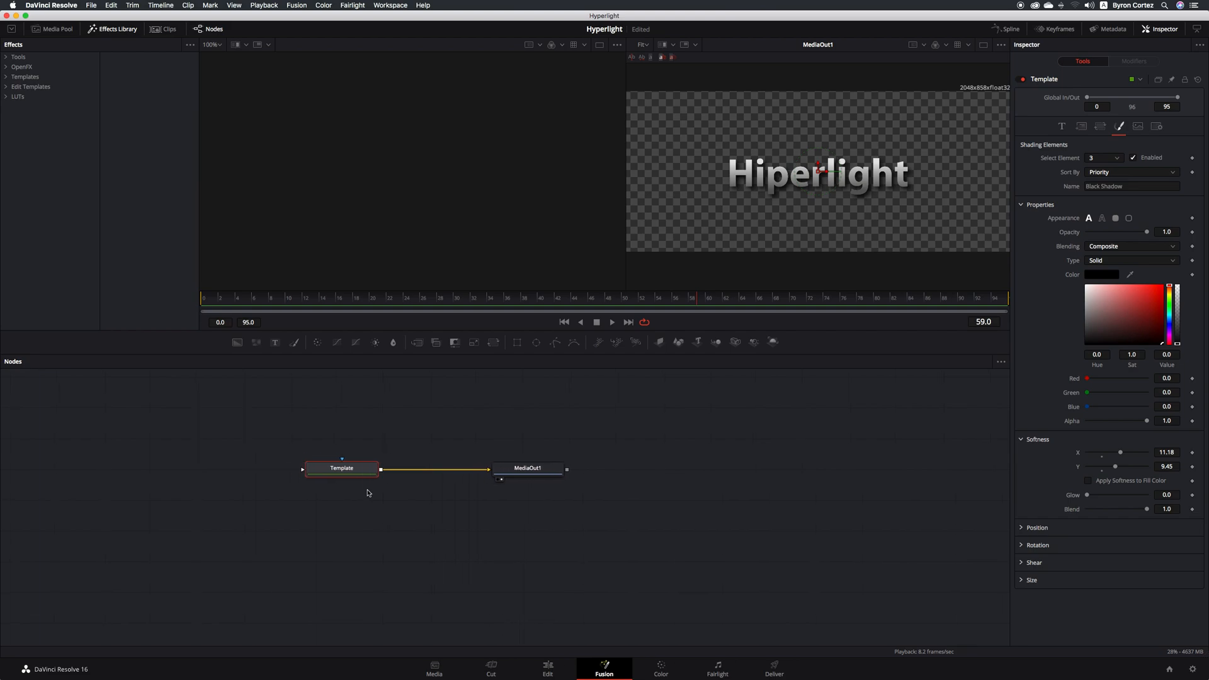
pyautogui.scroll(1, 368, 493)
pyautogui.hscroll(-3, 368, 493)
pyautogui.scroll(1, 367, 493)
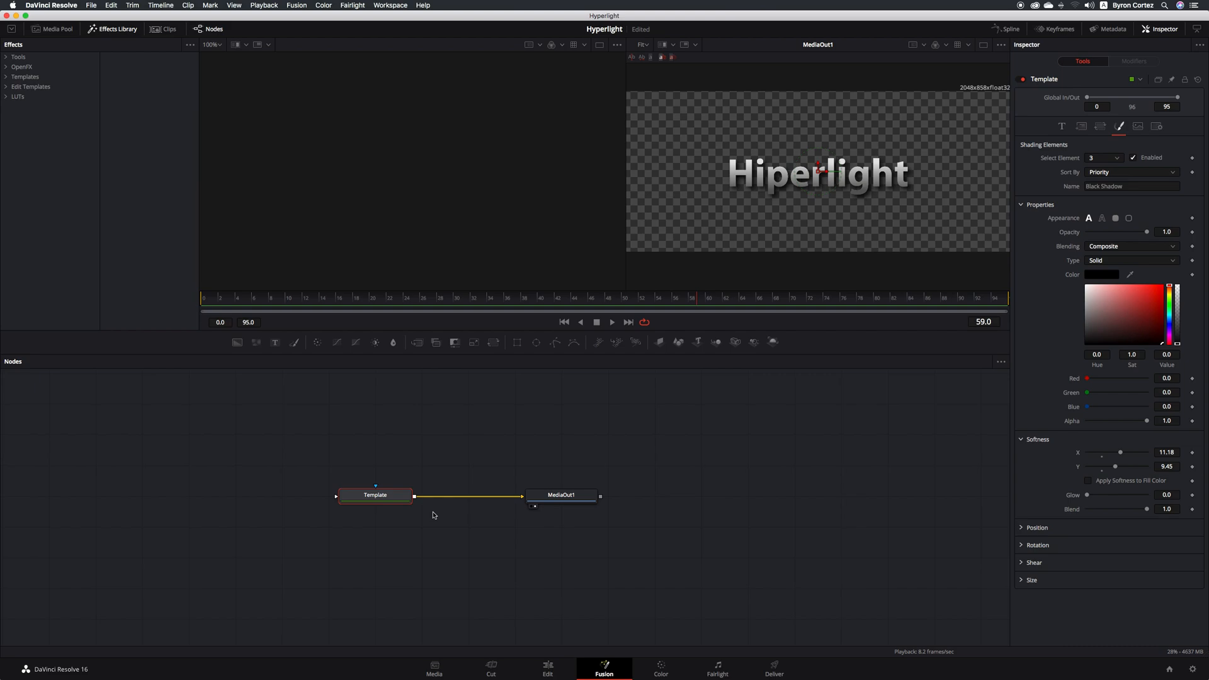
# Step: Save the project and move the MediaOut1 node farther from the Template node to make room between them
pyautogui.press('super+s')
pyautogui.moveTo(580, 499); pyautogui.dragTo(673, 500)
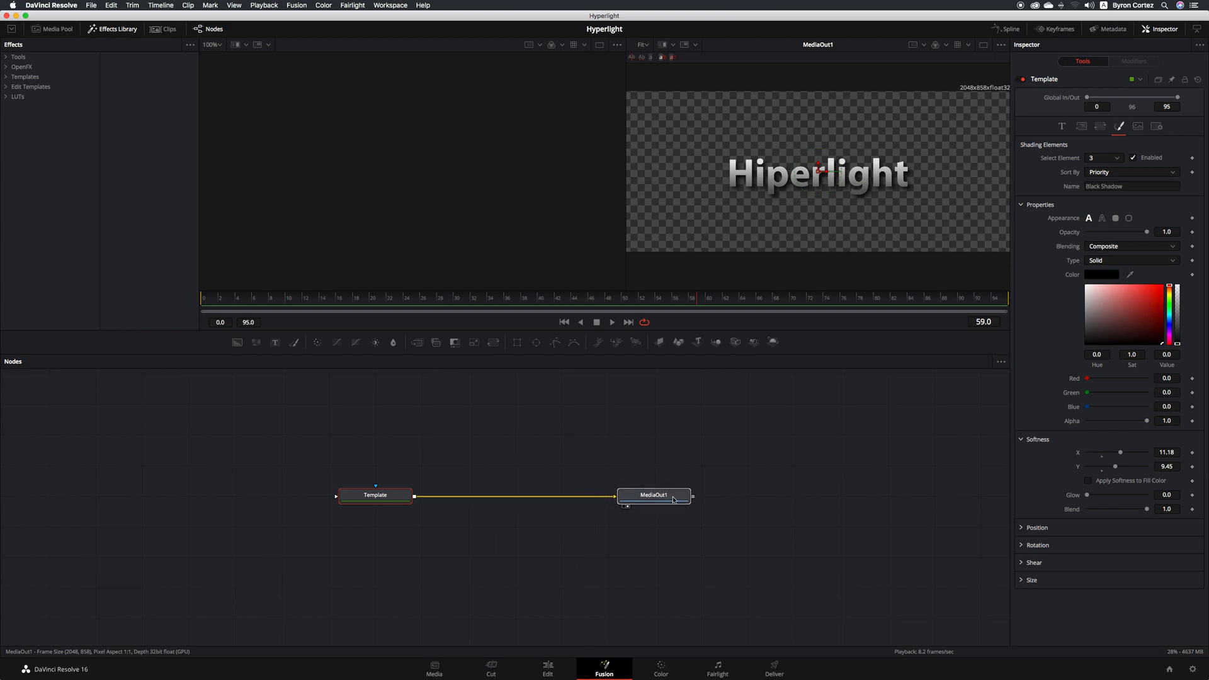
pyautogui.click(674, 499)
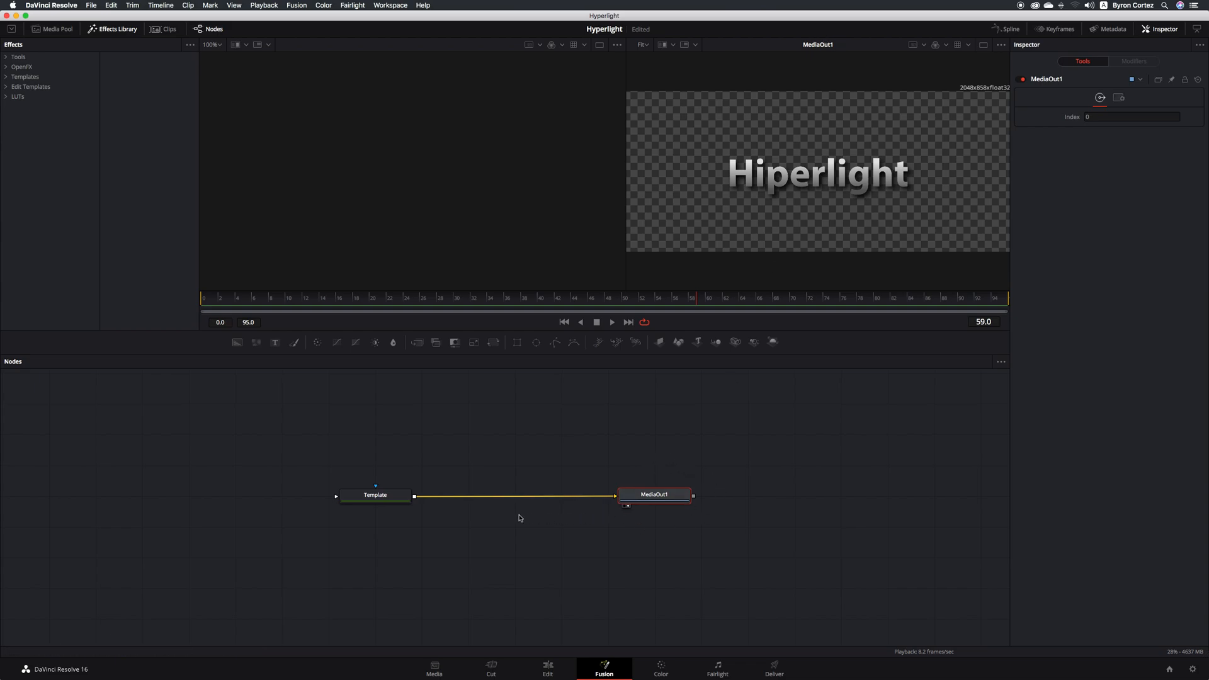
# Step: Insert a Rays node directly after the Template node
pyautogui.click(398, 500)
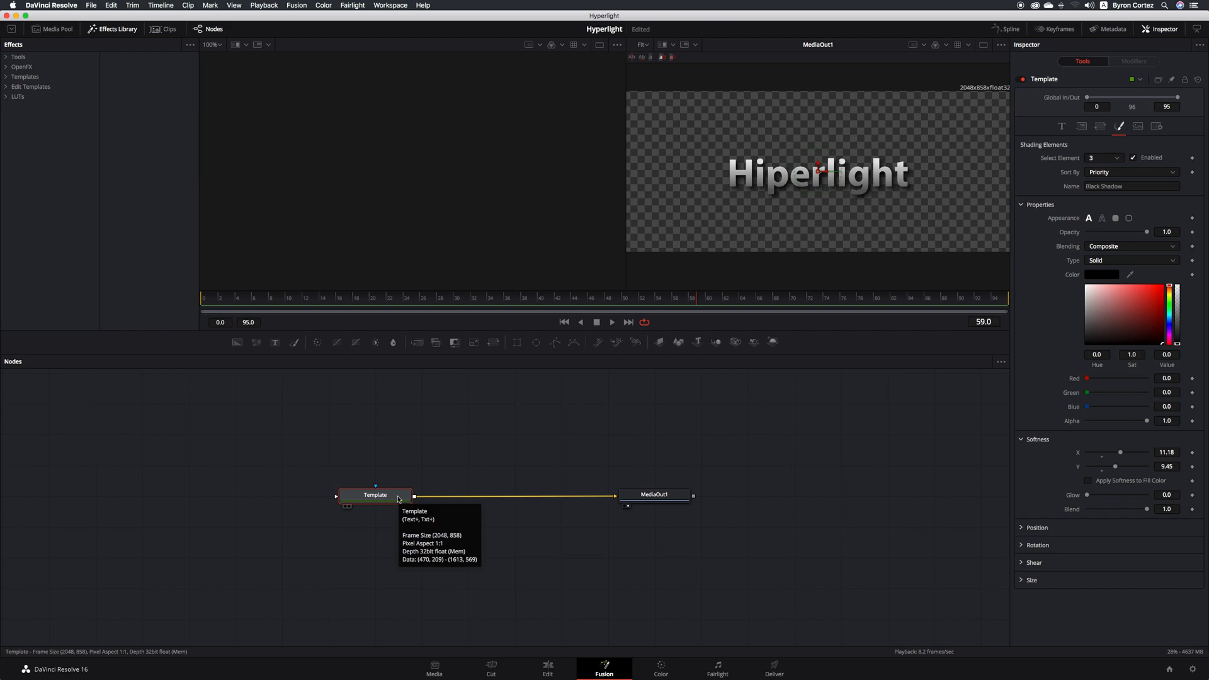
pyautogui.hotkey('shift', 'space')
pyautogui.write('Delta Keyer')
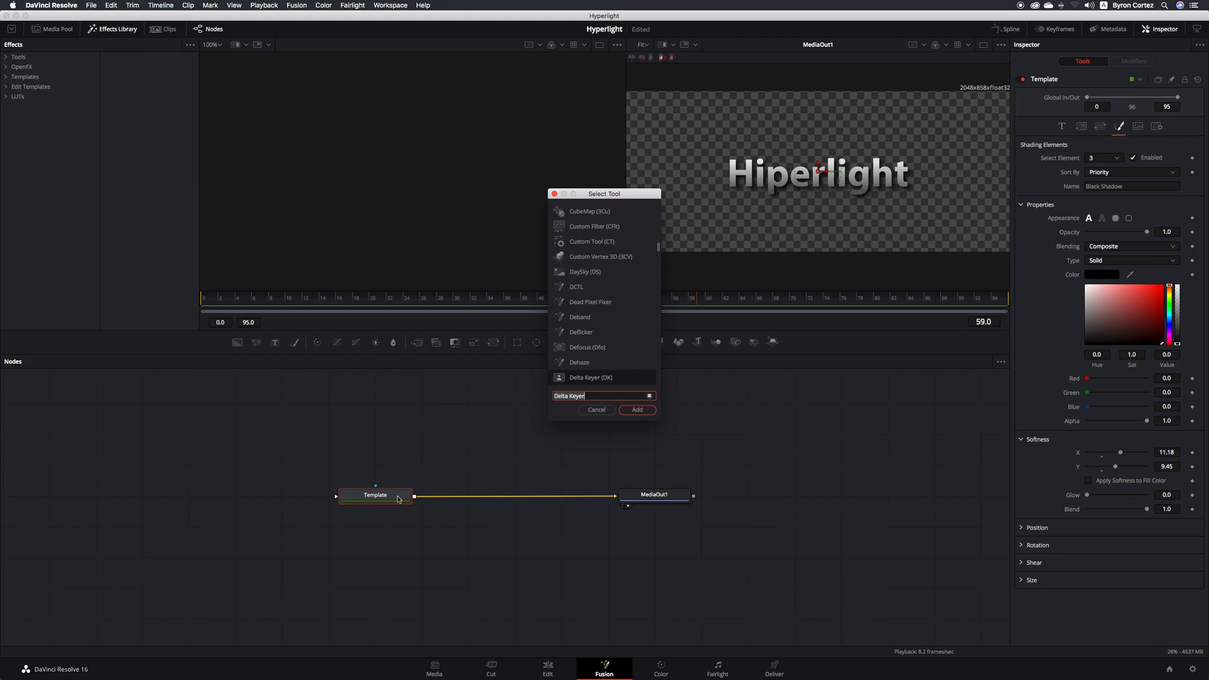
pyautogui.press('super+a')
pyautogui.press('BackSpace')
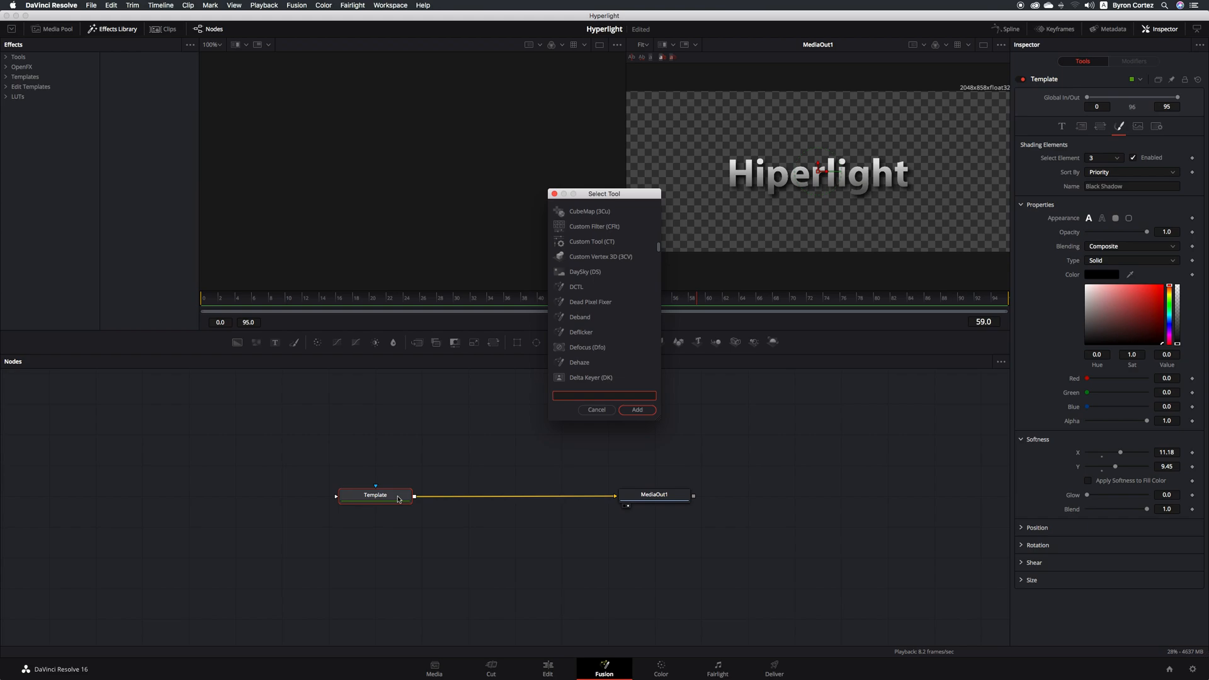
pyautogui.write('Ray')
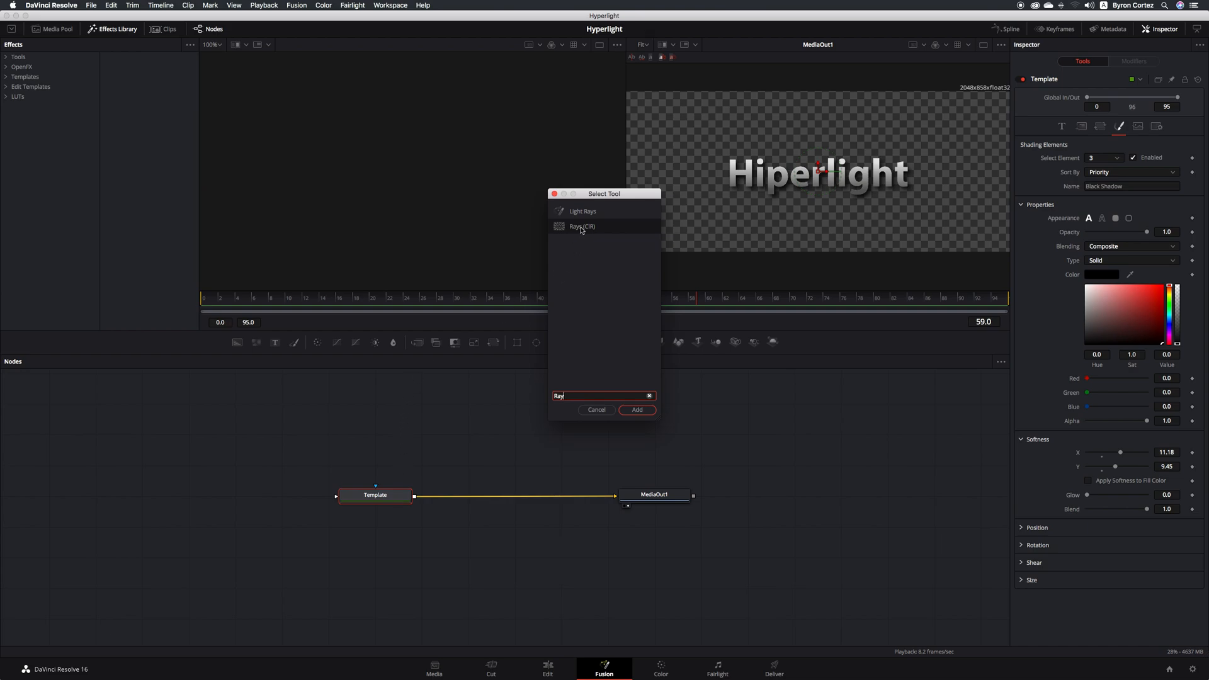
pyautogui.write('s')
pyautogui.click(648, 410)
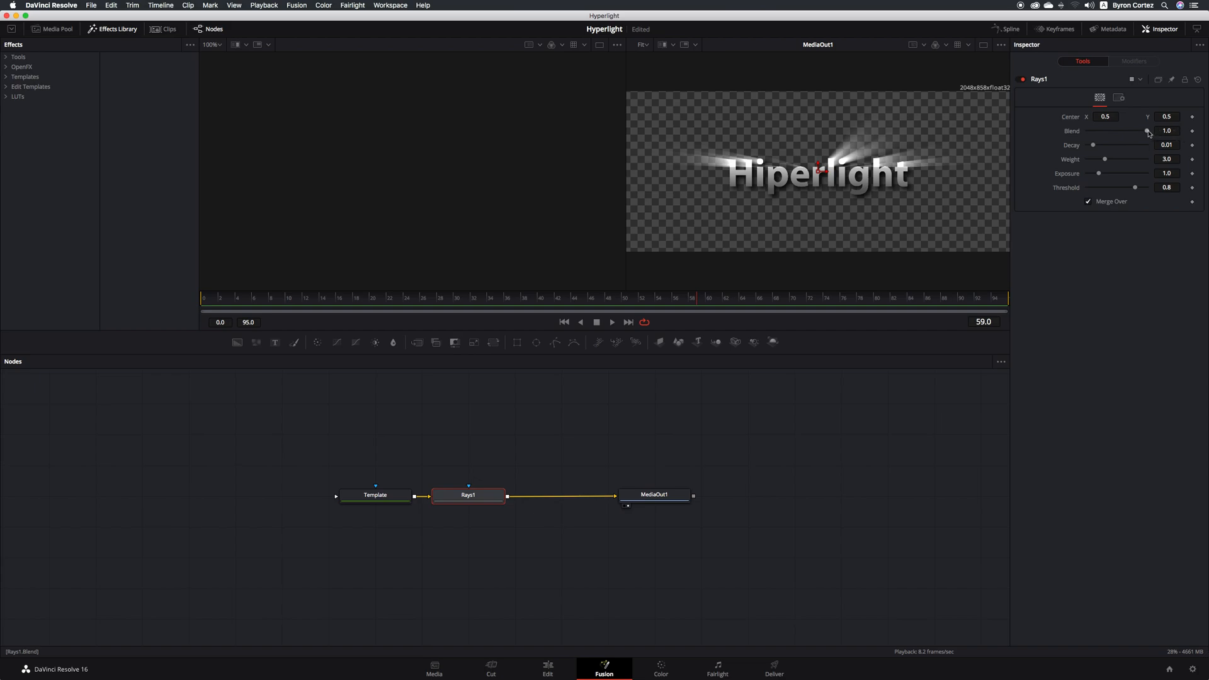
# Step: Set the Rays node's decay to 0.0055, weight to 5.59, exposure to 1.929 and blend to 0.205
pyautogui.moveTo(1148, 131); pyautogui.dragTo(1092, 147)
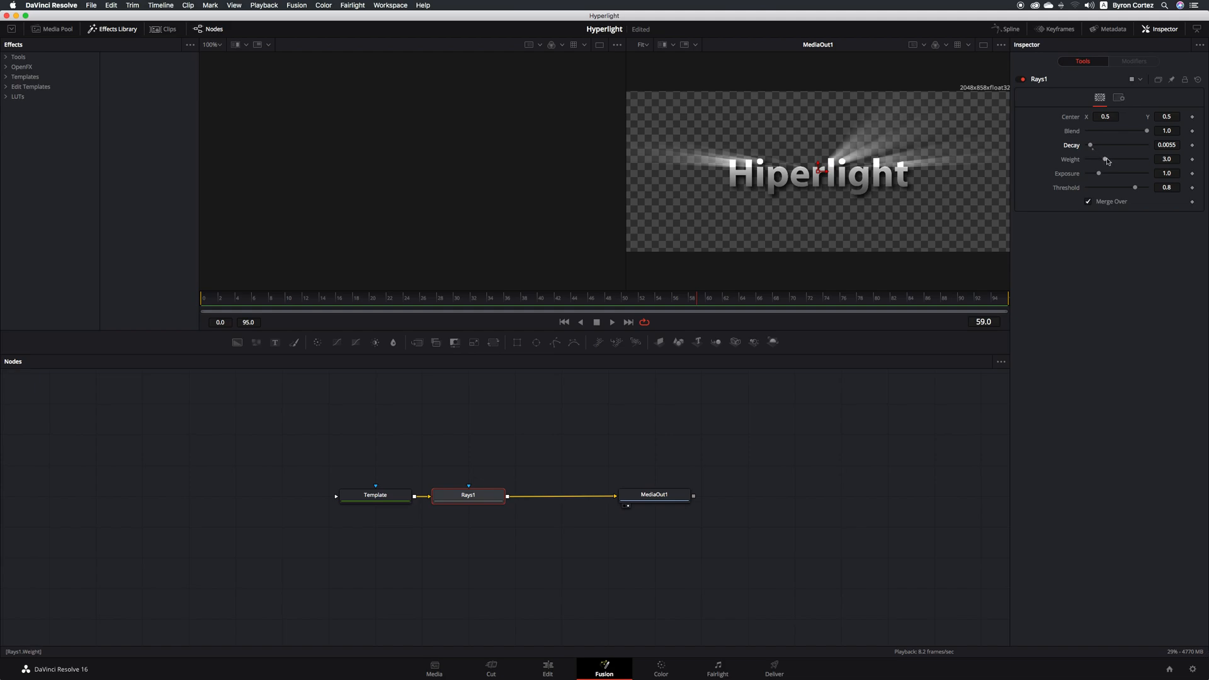
pyautogui.moveTo(1107, 161)
pyautogui.mouseDown()
pyautogui.moveTo(1132, 161)
pyautogui.moveTo(1104, 176)
pyautogui.mouseUp()
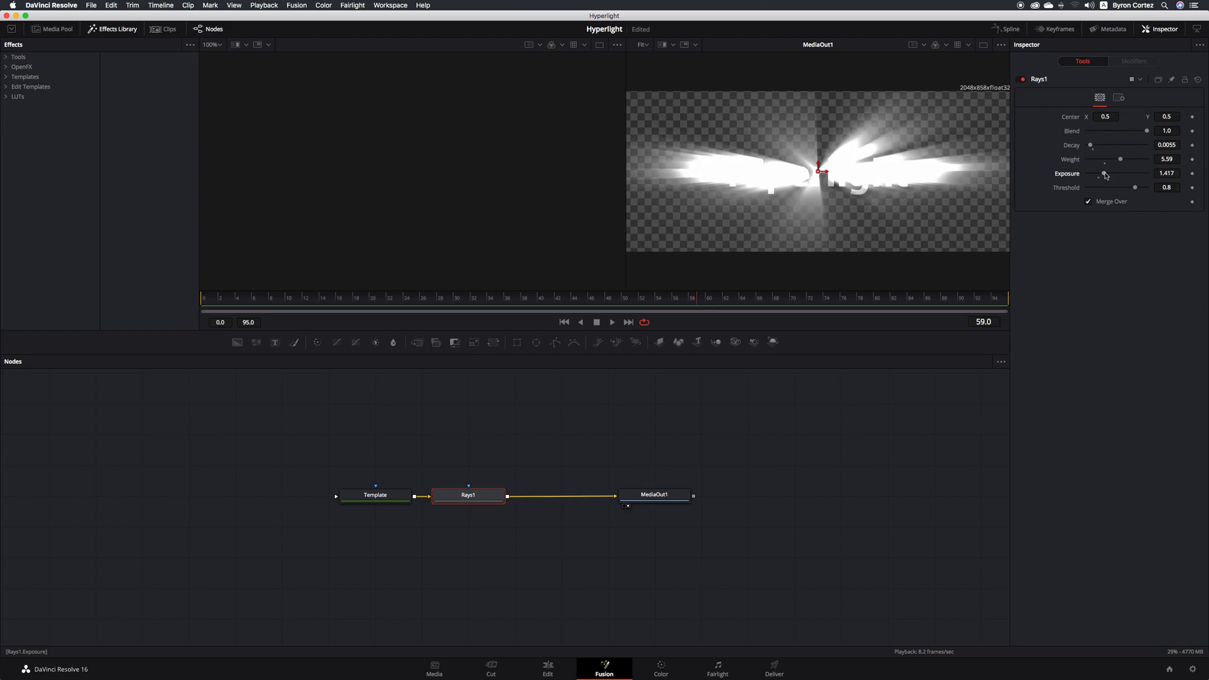
pyautogui.moveTo(1147, 132); pyautogui.dragTo(1099, 134)
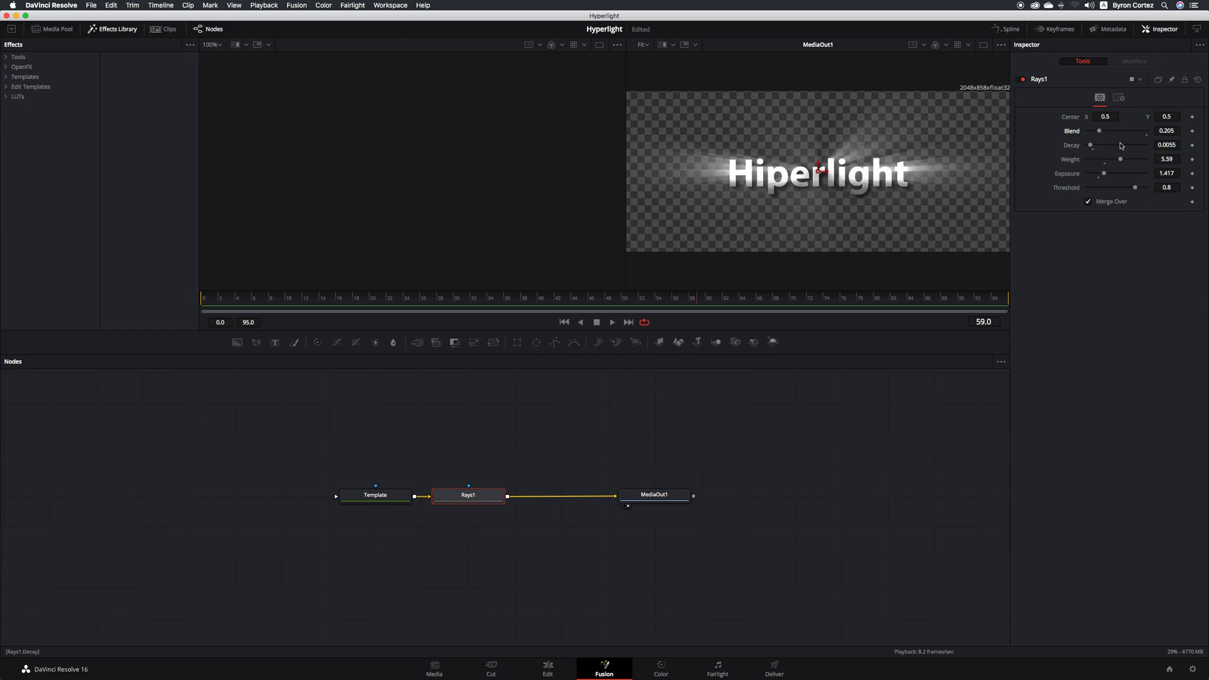
pyautogui.moveTo(1104, 176); pyautogui.dragTo(1110, 176)
# Step: Try a rays blend of 0.772 with a threshold of 0.465, then reset the threshold to its default
pyautogui.moveTo(1100, 132); pyautogui.dragTo(1135, 131)
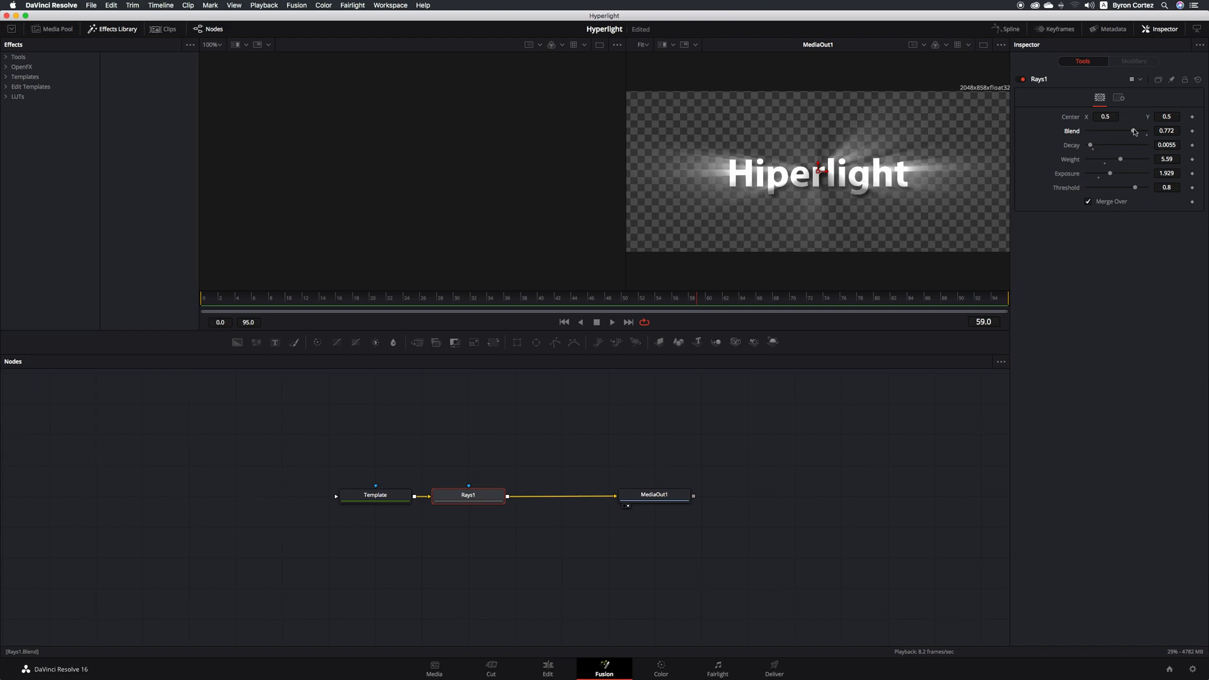
pyautogui.moveTo(1135, 188)
pyautogui.mouseDown()
pyautogui.moveTo(1118, 189)
pyautogui.moveTo(1147, 190)
pyautogui.moveTo(1117, 190)
pyautogui.mouseUp()
pyautogui.click(1136, 191)
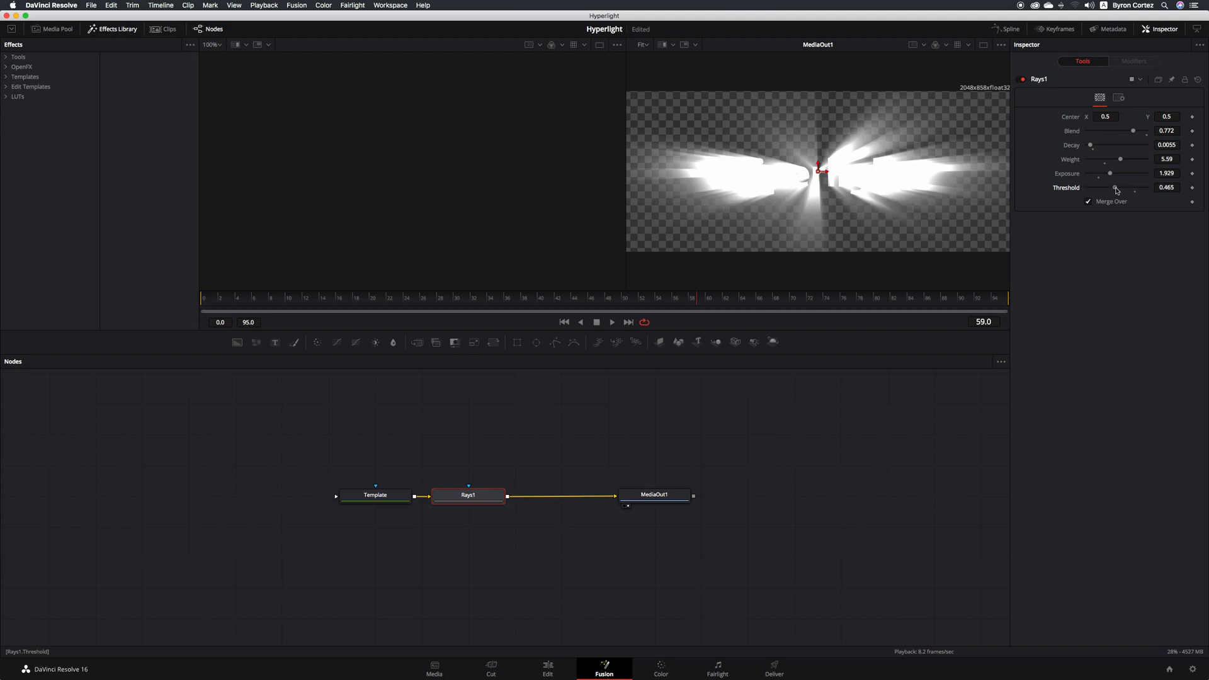
pyautogui.doubleClick(1069, 191)
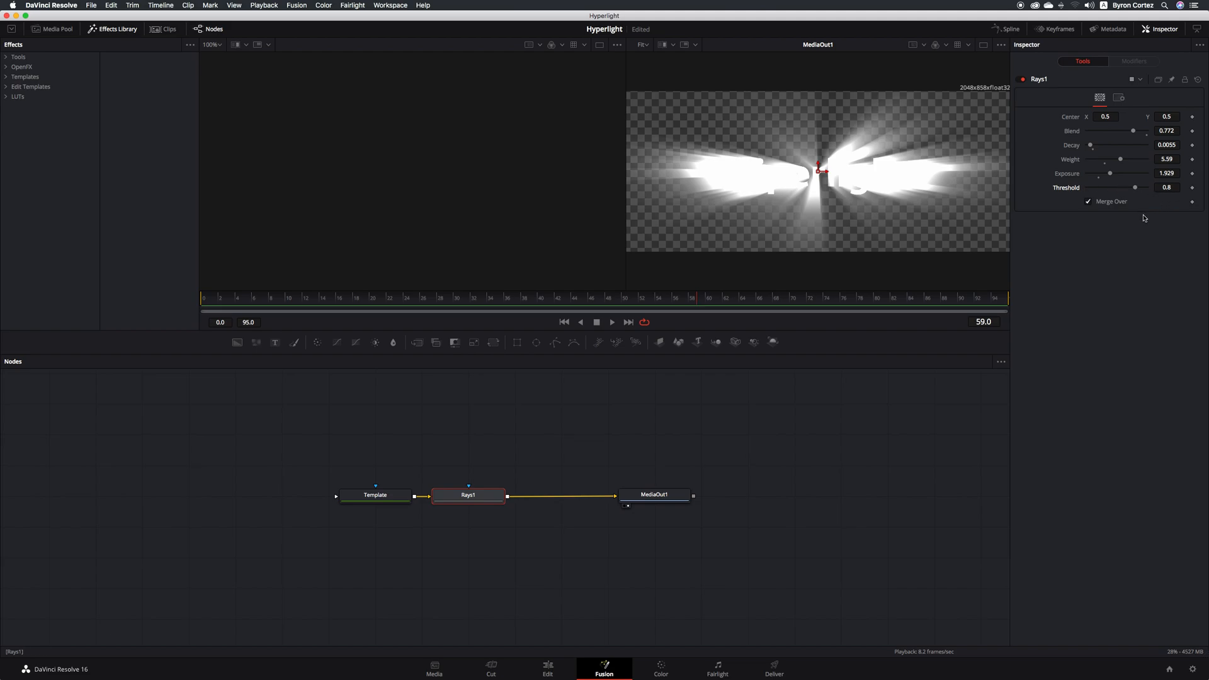
# Step: Set the Rays node's blend to 0.189 and save the project
pyautogui.moveTo(1135, 132); pyautogui.dragTo(1099, 134)
pyautogui.press('super+s')
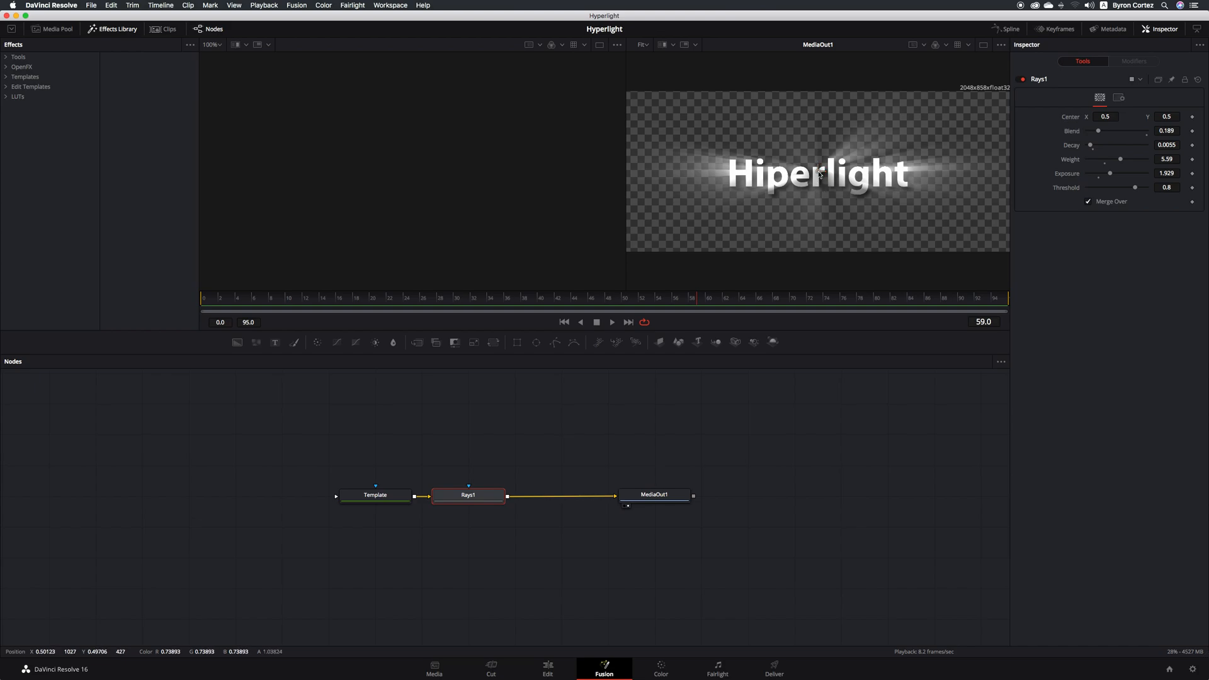
# Step: Move the center of the rays to about X 0.474, Y 0.474 within the title
pyautogui.moveTo(820, 170)
pyautogui.mouseDown()
pyautogui.moveTo(734, 179)
pyautogui.moveTo(885, 180)
pyautogui.moveTo(732, 180)
pyautogui.moveTo(858, 181)
pyautogui.moveTo(809, 179)
pyautogui.mouseUp()
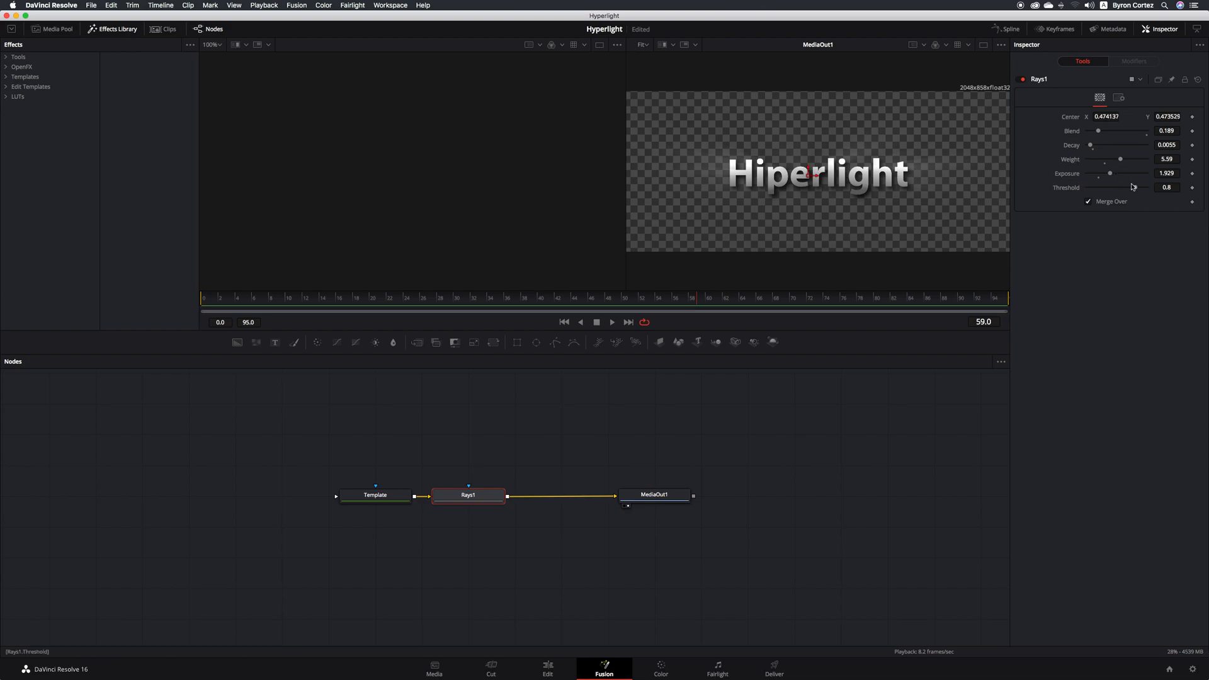
# Step: Nudge the center of the rays to about X 0.475 and set the Rays node's blend to 0.339
pyautogui.moveTo(1099, 132); pyautogui.dragTo(1125, 134)
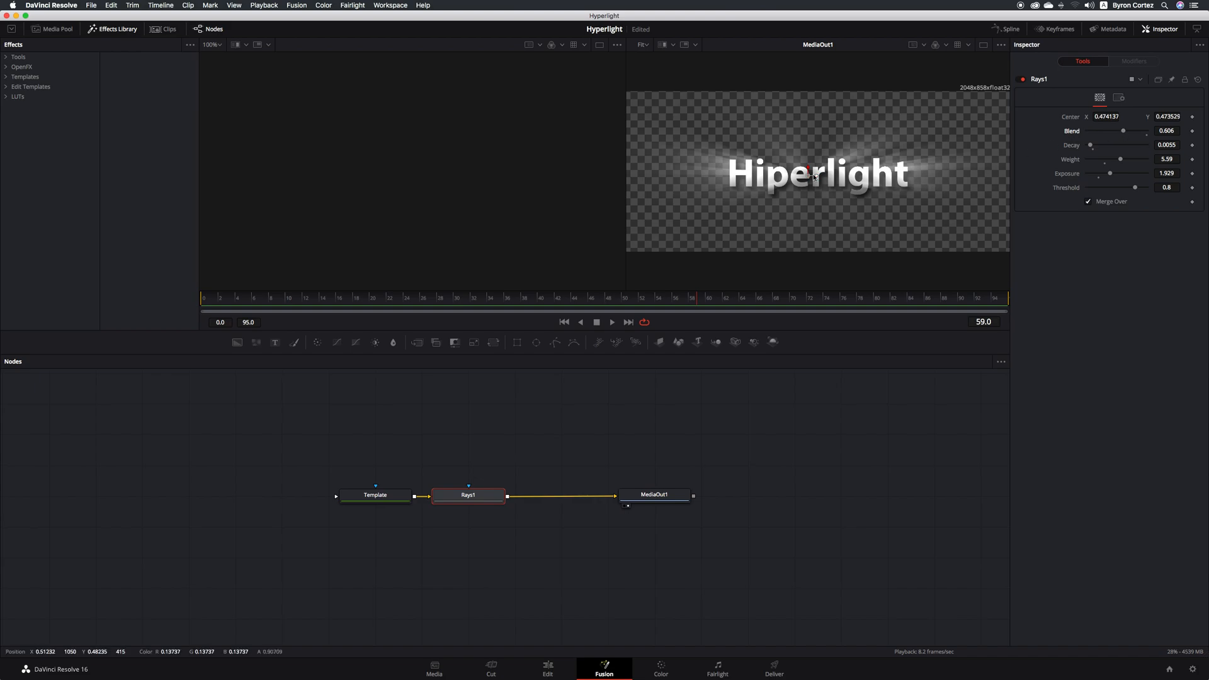
pyautogui.moveTo(811, 178)
pyautogui.mouseDown()
pyautogui.moveTo(742, 182)
pyautogui.moveTo(874, 179)
pyautogui.moveTo(699, 175)
pyautogui.moveTo(810, 179)
pyautogui.mouseUp()
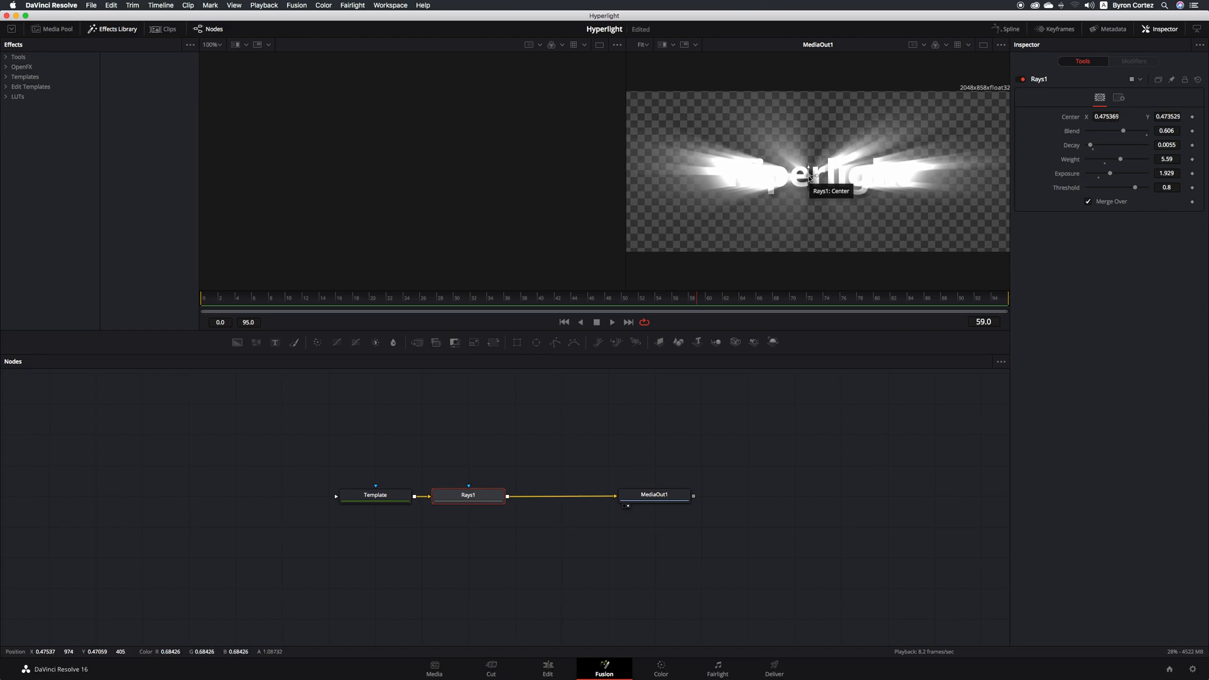
pyautogui.moveTo(1123, 131); pyautogui.dragTo(1107, 134)
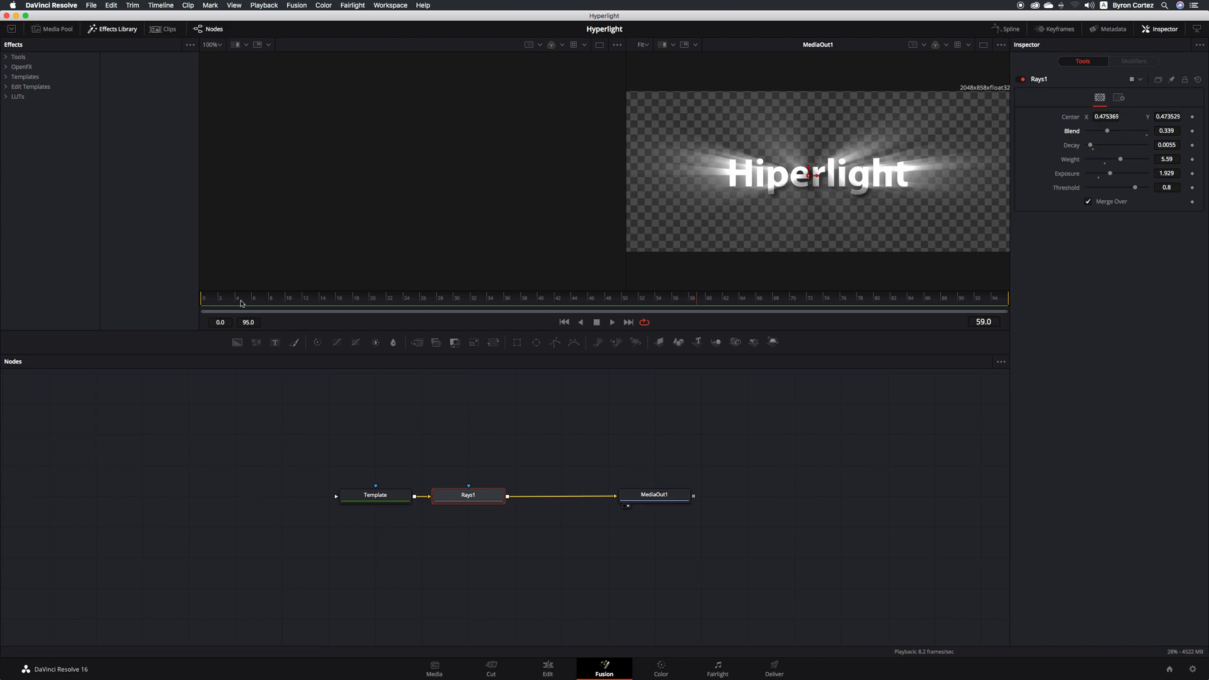
# Step: Keyframe the rays' center to move from about X 0.26 at frame 0 to about X 0.741 at frame 95, saving the project
pyautogui.moveTo(222, 300); pyautogui.dragTo(203, 300)
pyautogui.click(1192, 119)
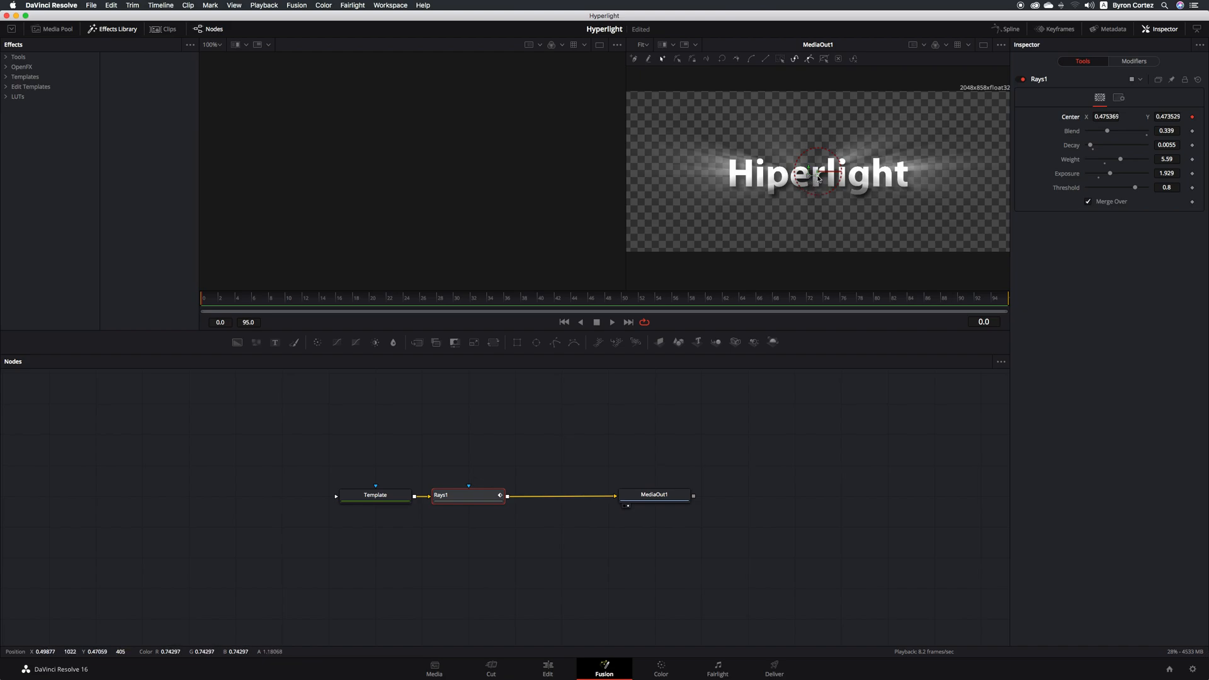
pyautogui.moveTo(813, 183); pyautogui.dragTo(736, 182)
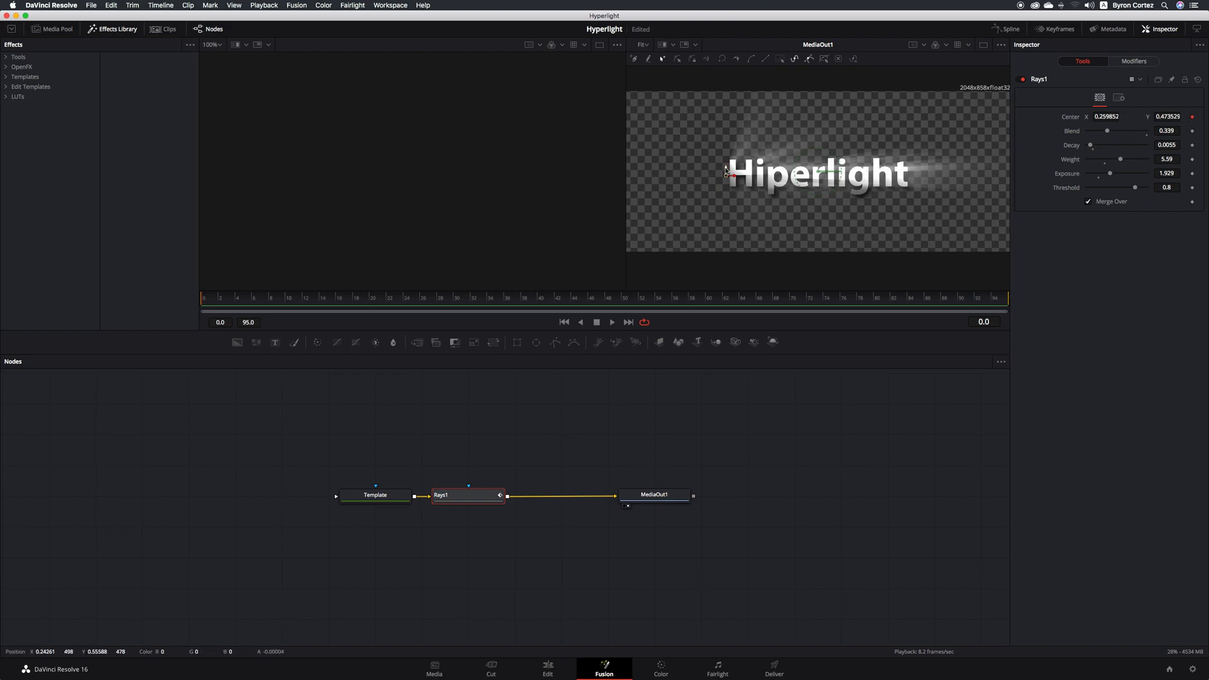
pyautogui.press('super+s')
pyautogui.moveTo(926, 303); pyautogui.dragTo(1009, 305)
pyautogui.moveTo(734, 178); pyautogui.dragTo(919, 183)
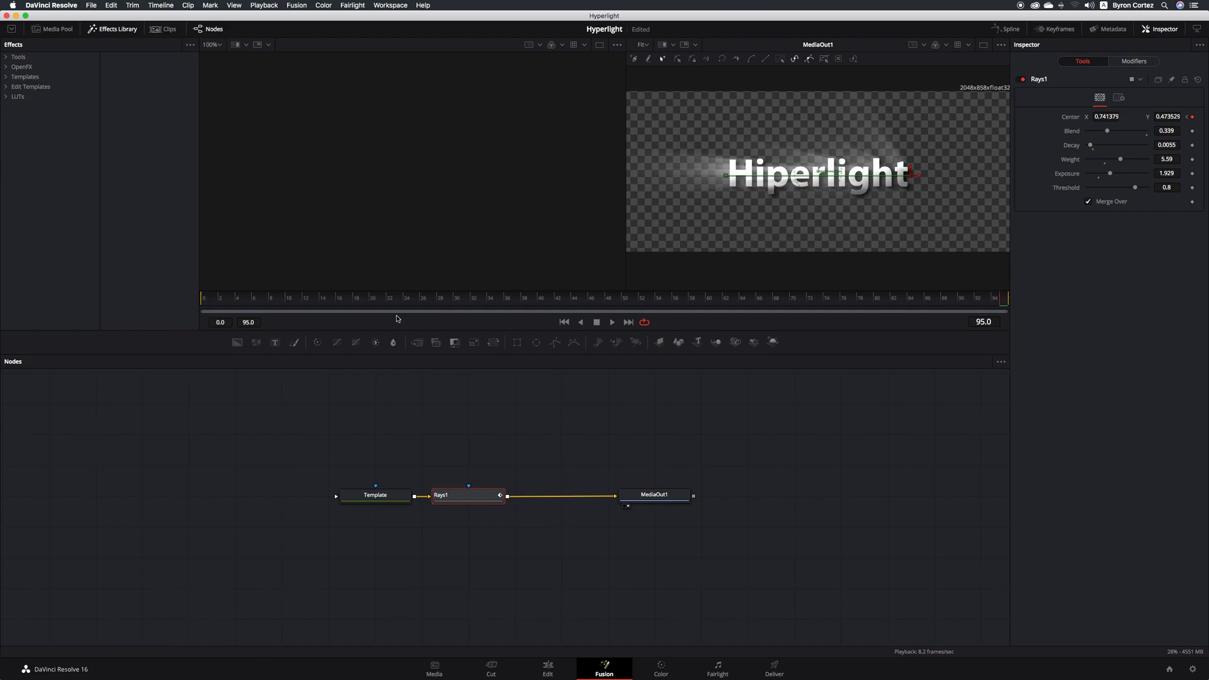
# Step: Play back the moving rays from frame 0, stop playback and save the project
pyautogui.click(204, 300)
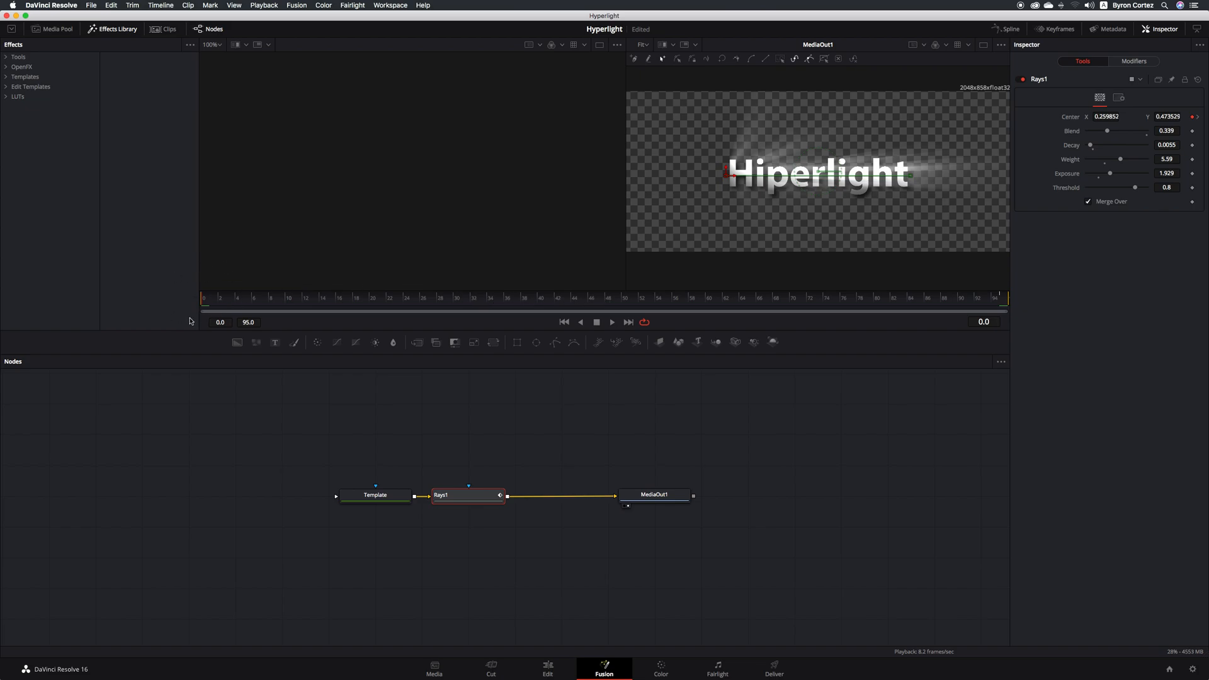
pyautogui.click(612, 323)
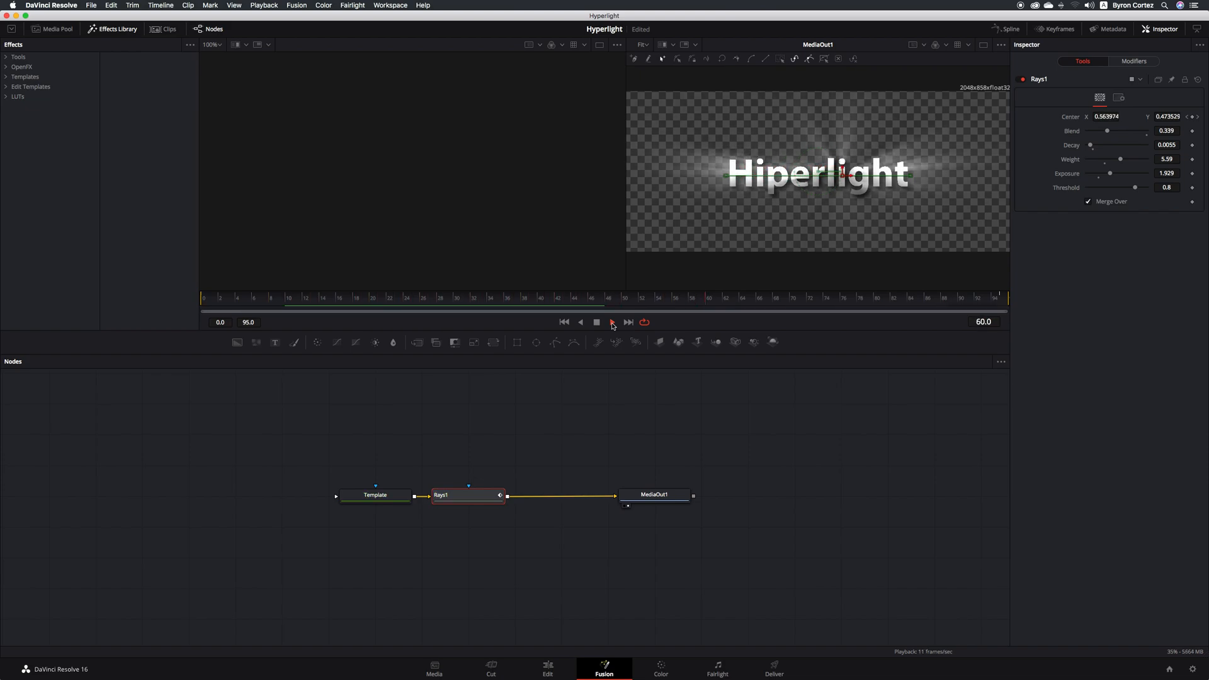
pyautogui.click(597, 322)
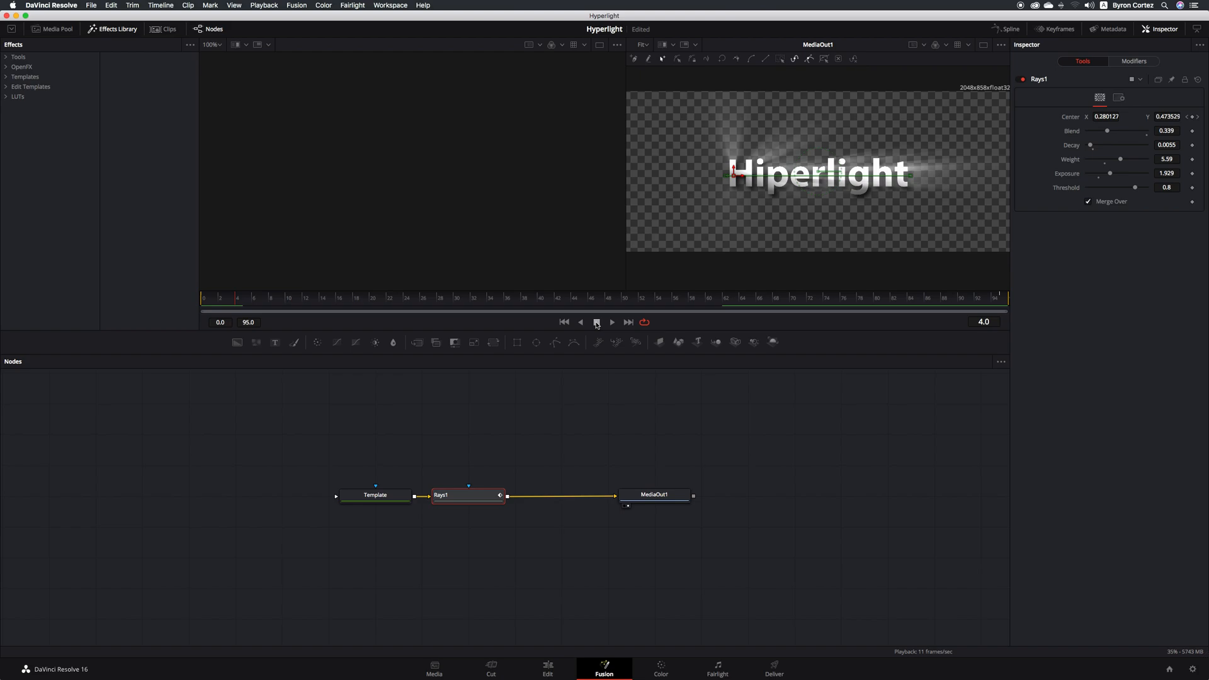
pyautogui.press('super+s')
# Step: Keyframe the Rays node's weight at 5.59 on frame 28, 10.0 on frame 44 and 4.17 on frame 60
pyautogui.click(387, 300)
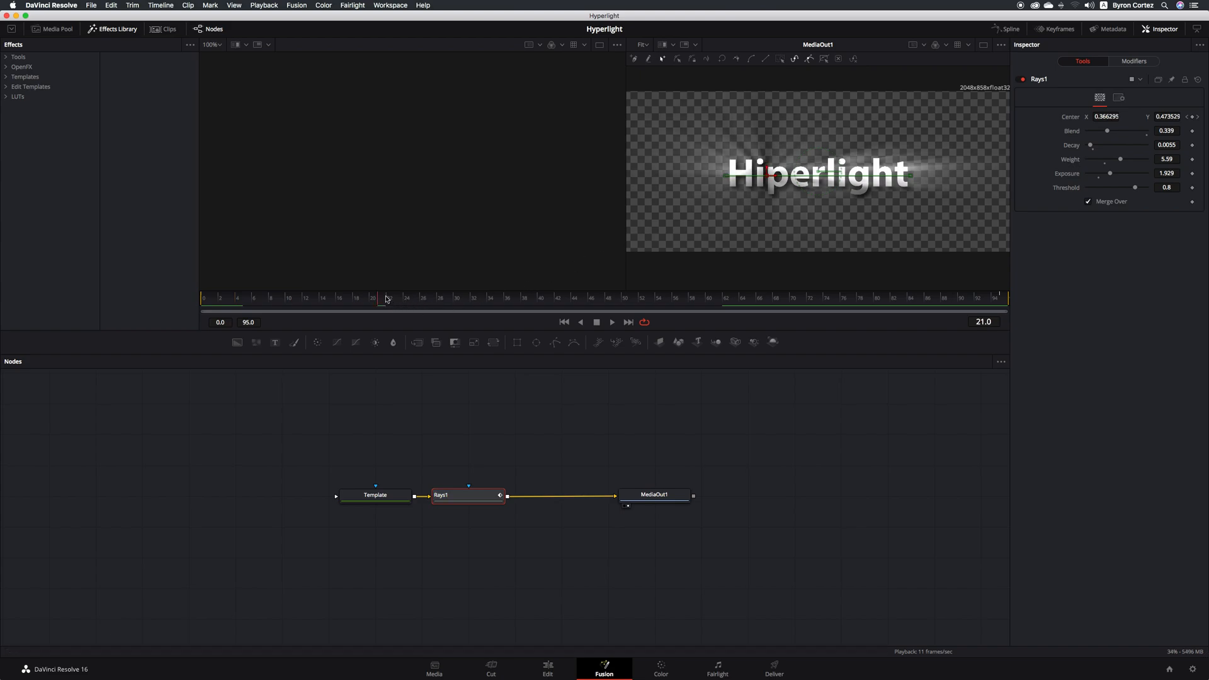
pyautogui.moveTo(387, 300); pyautogui.dragTo(440, 304)
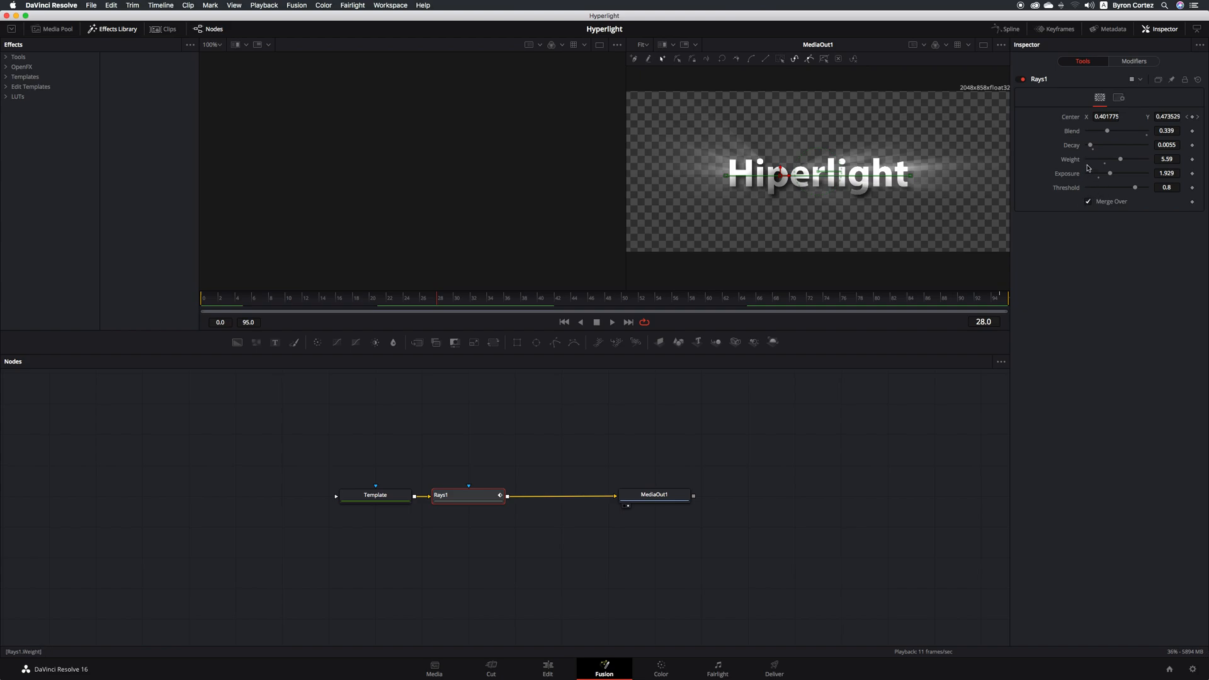
pyautogui.click(1191, 160)
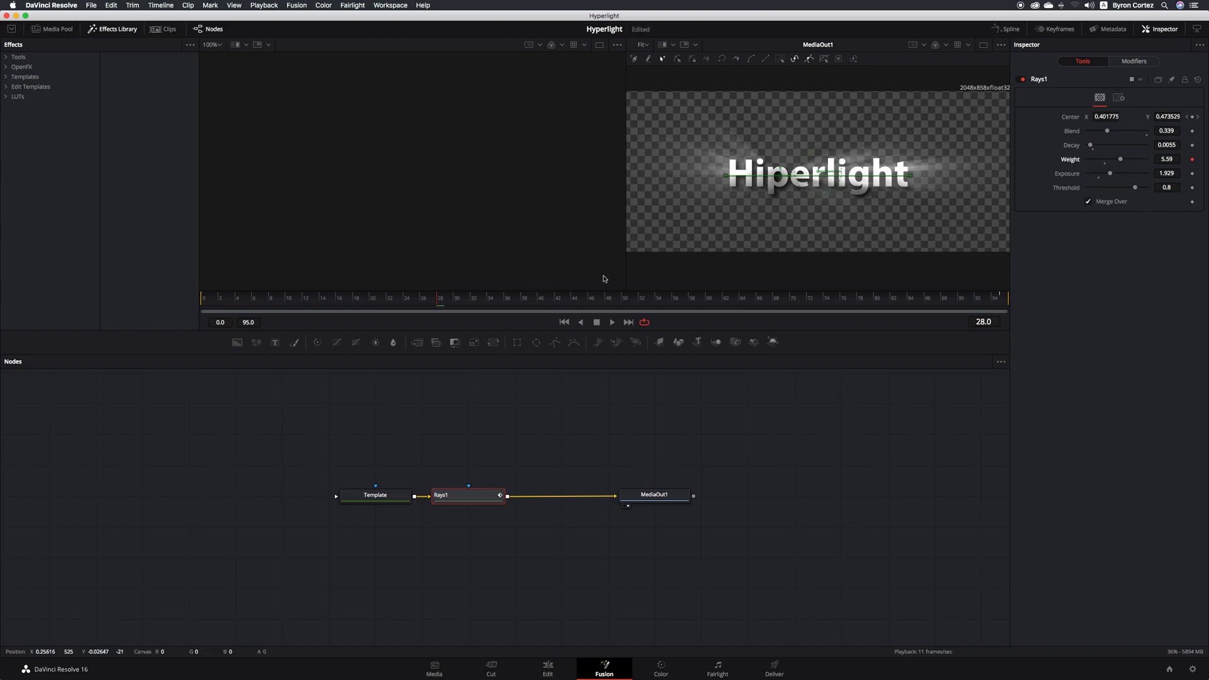
pyautogui.moveTo(444, 298); pyautogui.dragTo(574, 301)
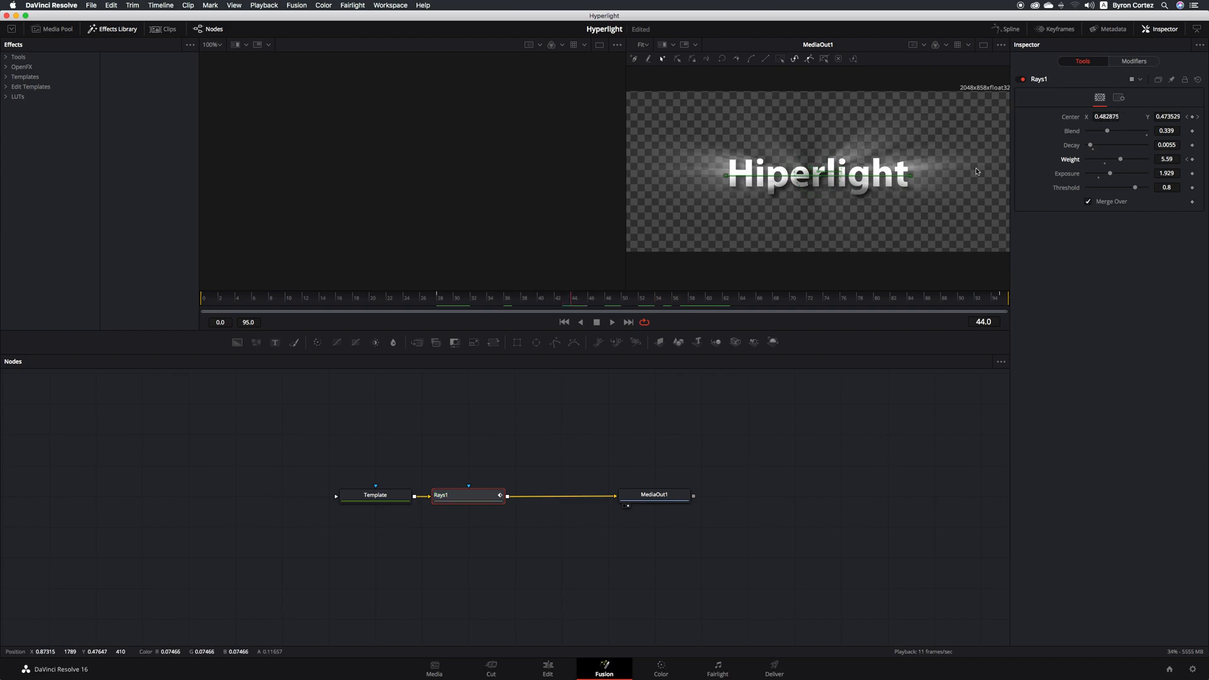
pyautogui.moveTo(1121, 162); pyautogui.dragTo(1150, 163)
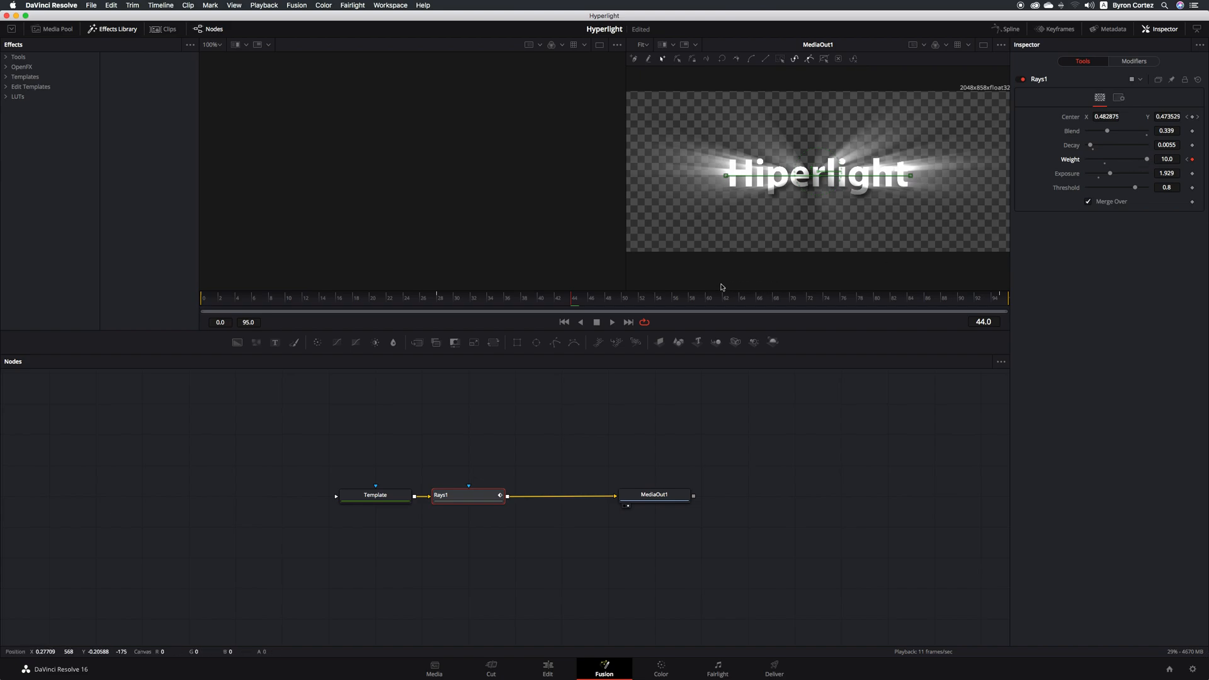
pyautogui.moveTo(646, 300); pyautogui.dragTo(711, 302)
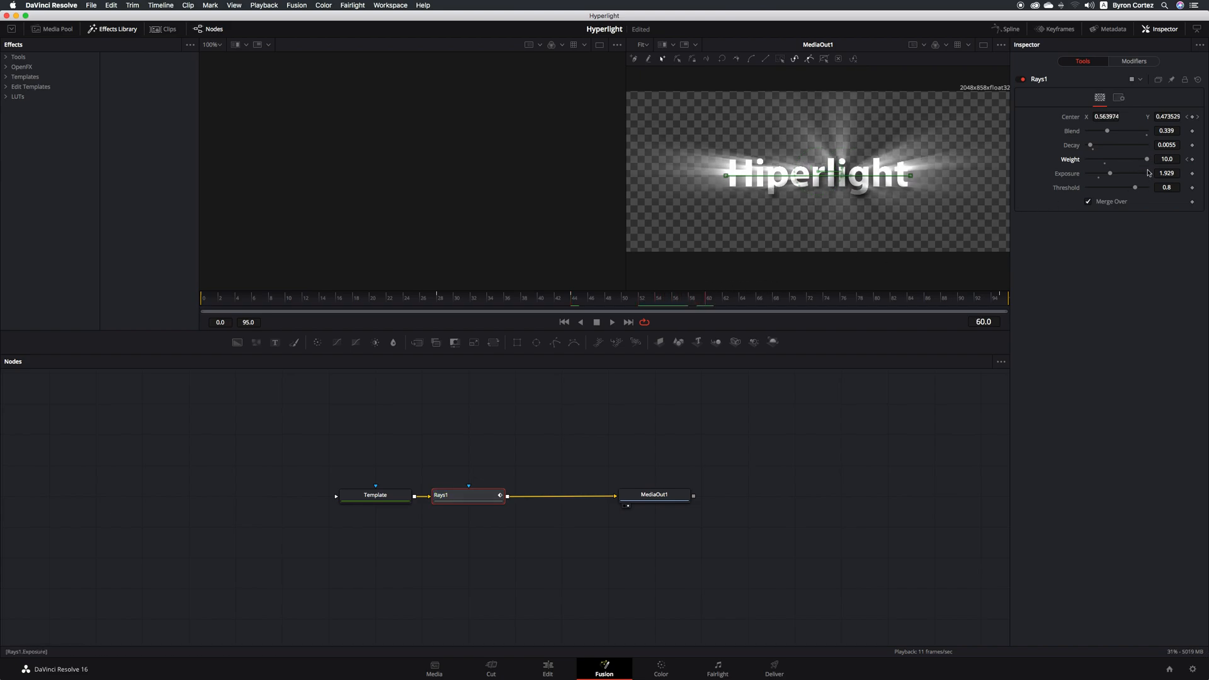
pyautogui.moveTo(1146, 159); pyautogui.dragTo(1112, 161)
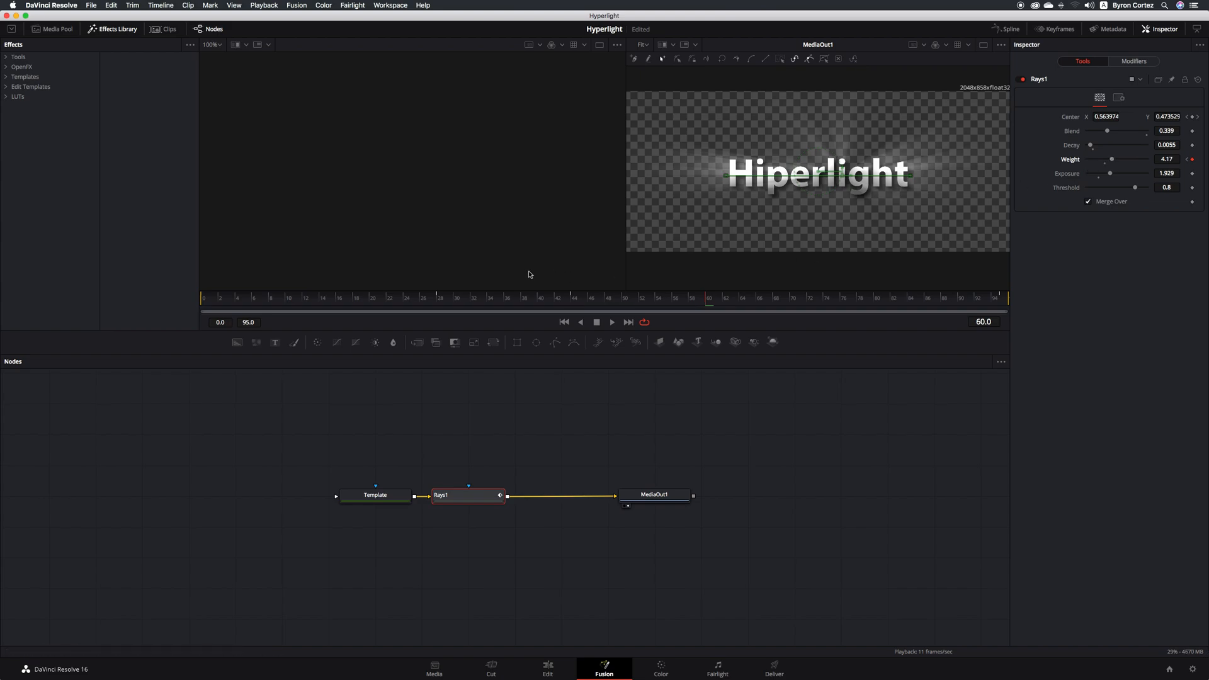
# Step: Review the weight animation by scrubbing between frames 28 and 60 and playing back from frame 21
pyautogui.click(440, 301)
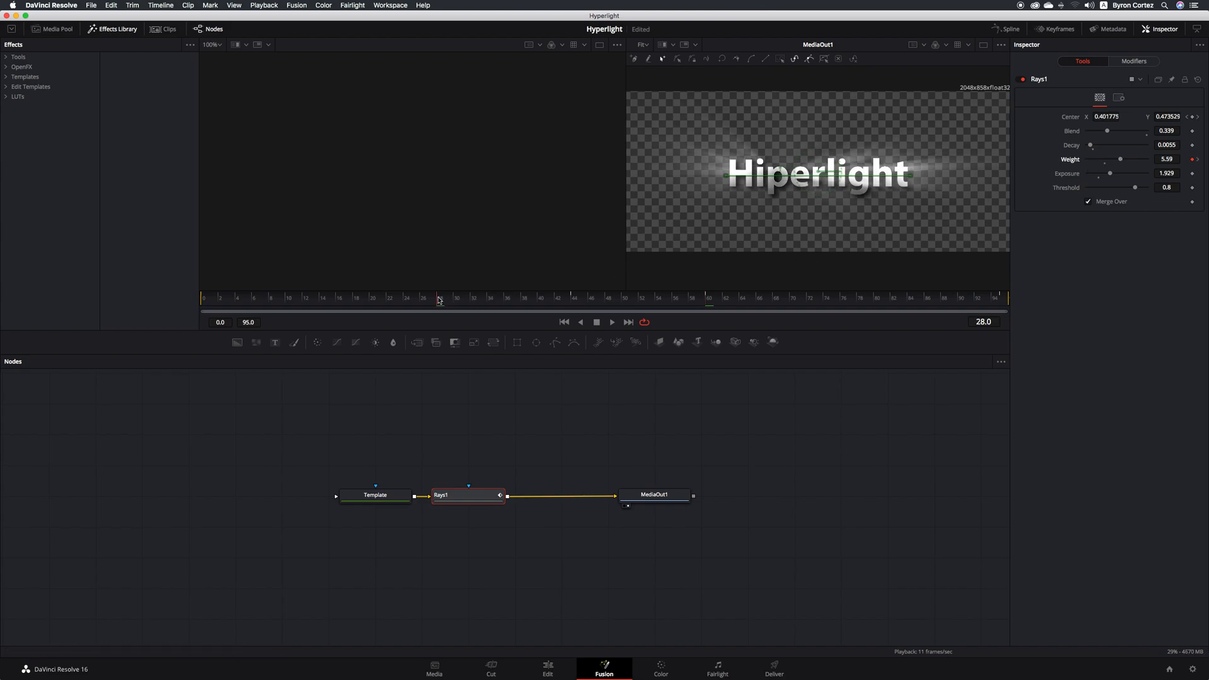
pyautogui.moveTo(439, 300); pyautogui.dragTo(703, 304)
pyautogui.click(382, 303)
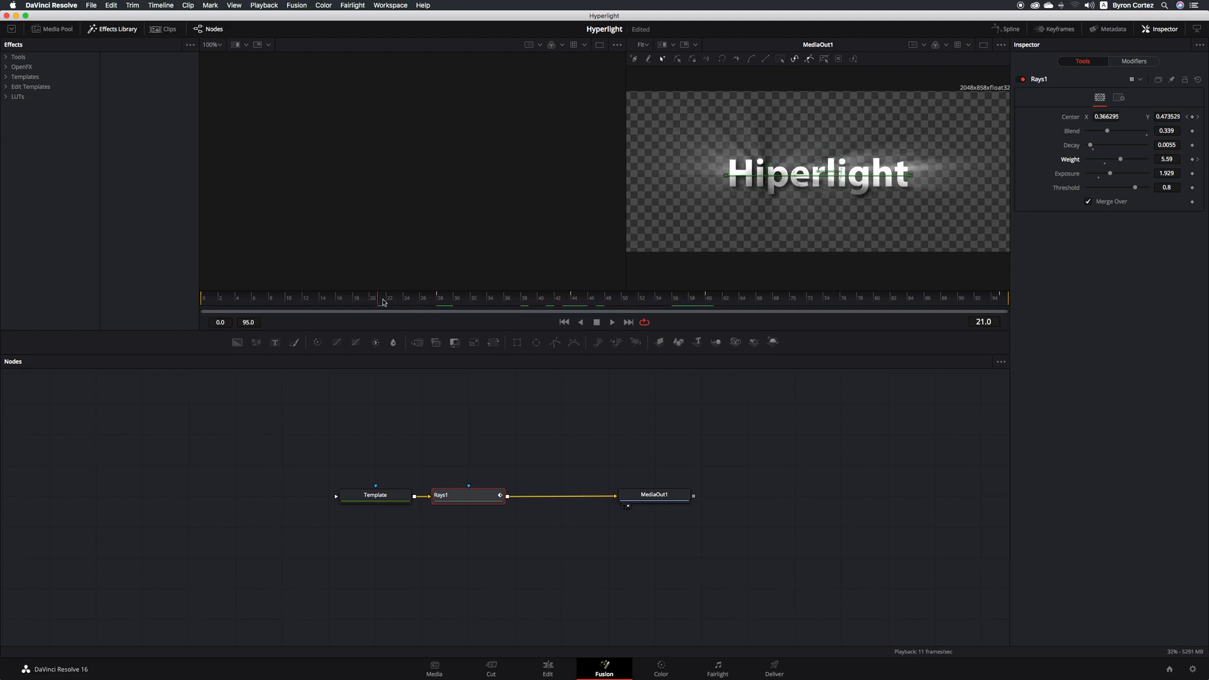
pyautogui.click(612, 323)
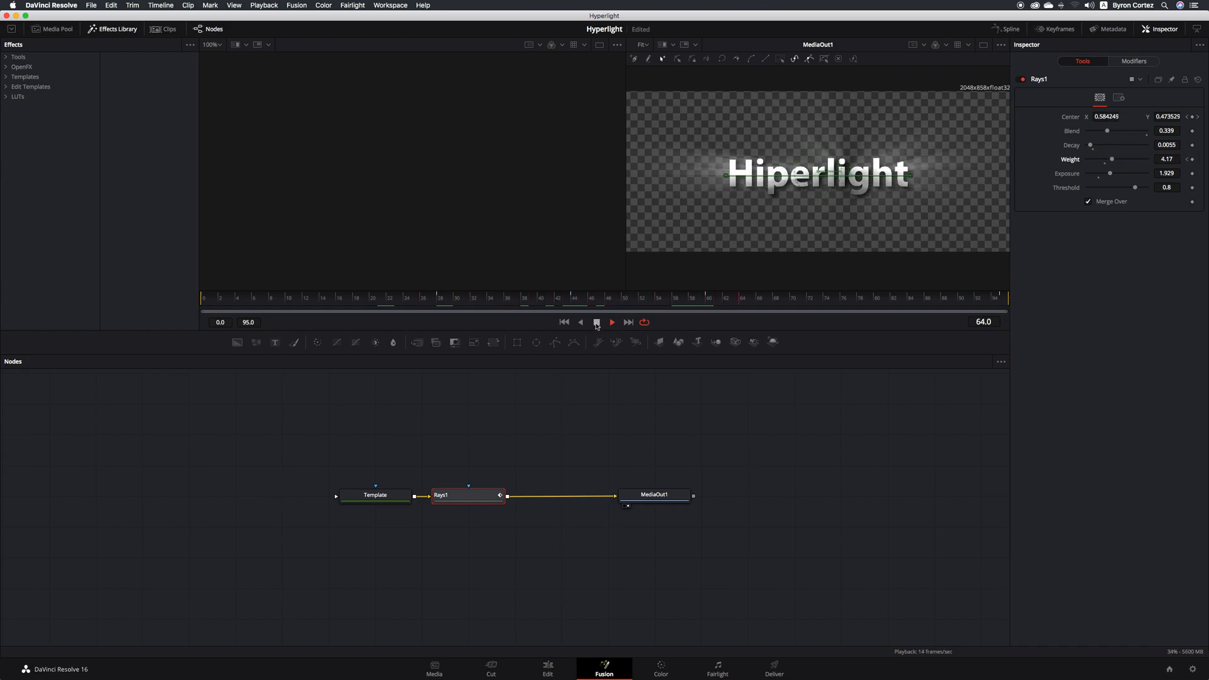
pyautogui.click(597, 323)
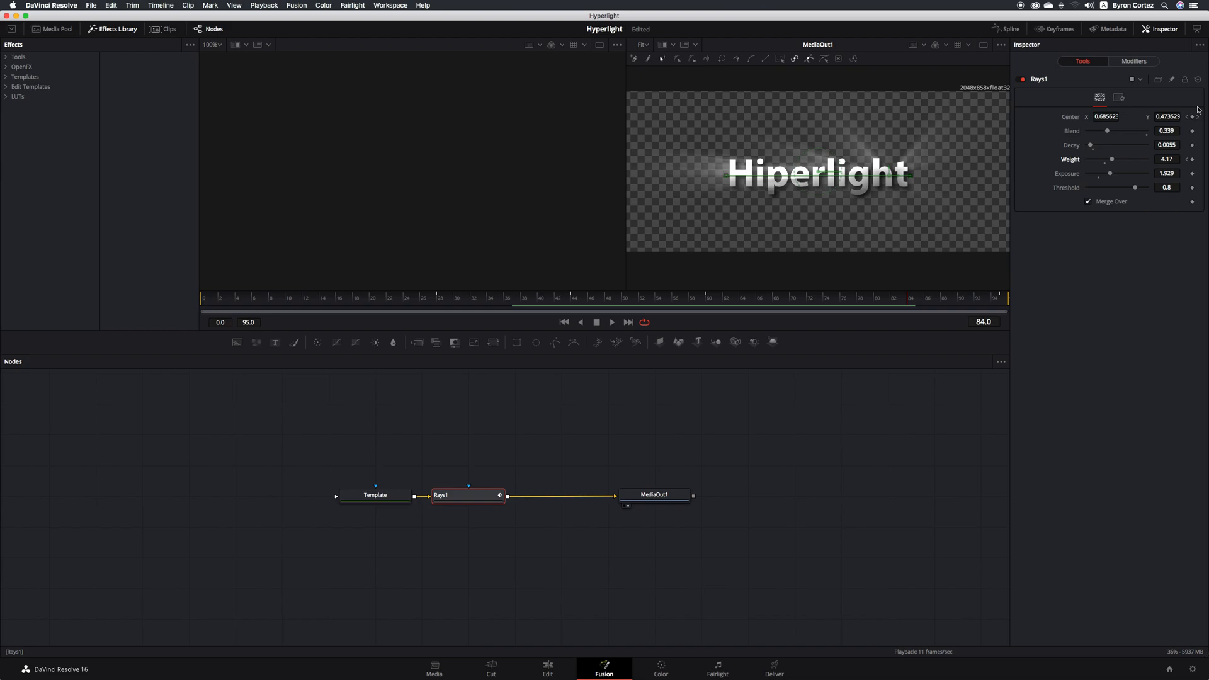
# Step: Open the Keyframes editor and examine the Rays1 node's Weight and Center displacement keyframes at an enlarged time scale
pyautogui.click(1058, 29)
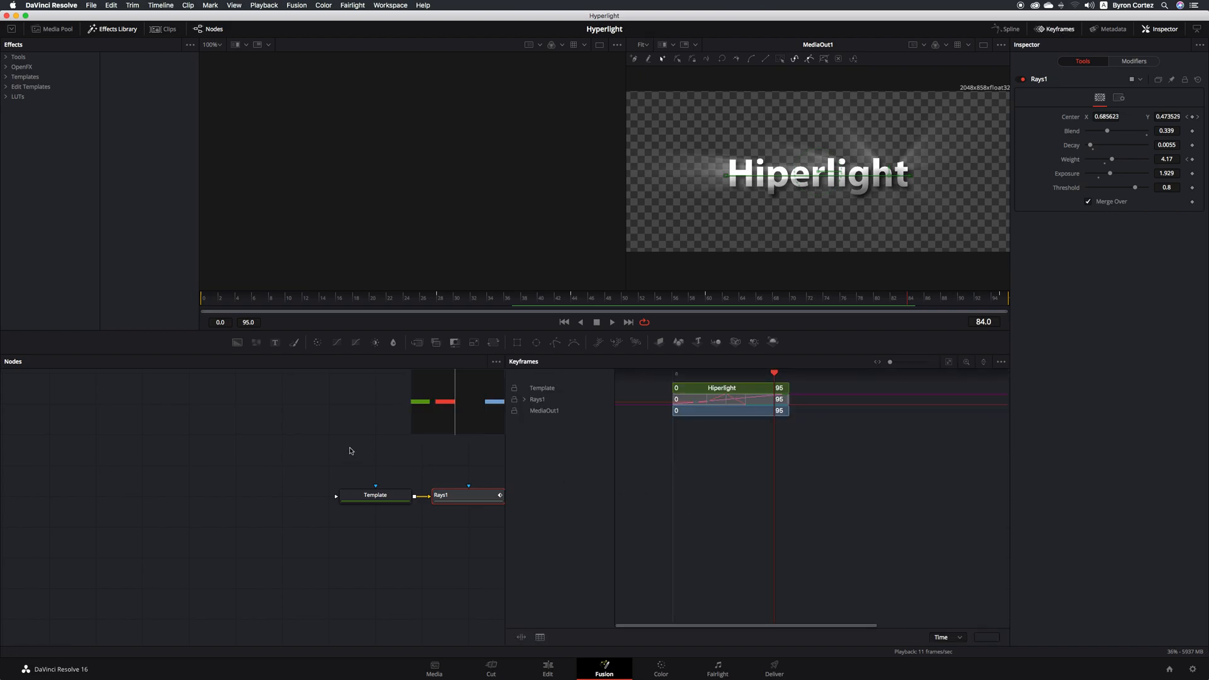
pyautogui.hscroll(5, 349, 450)
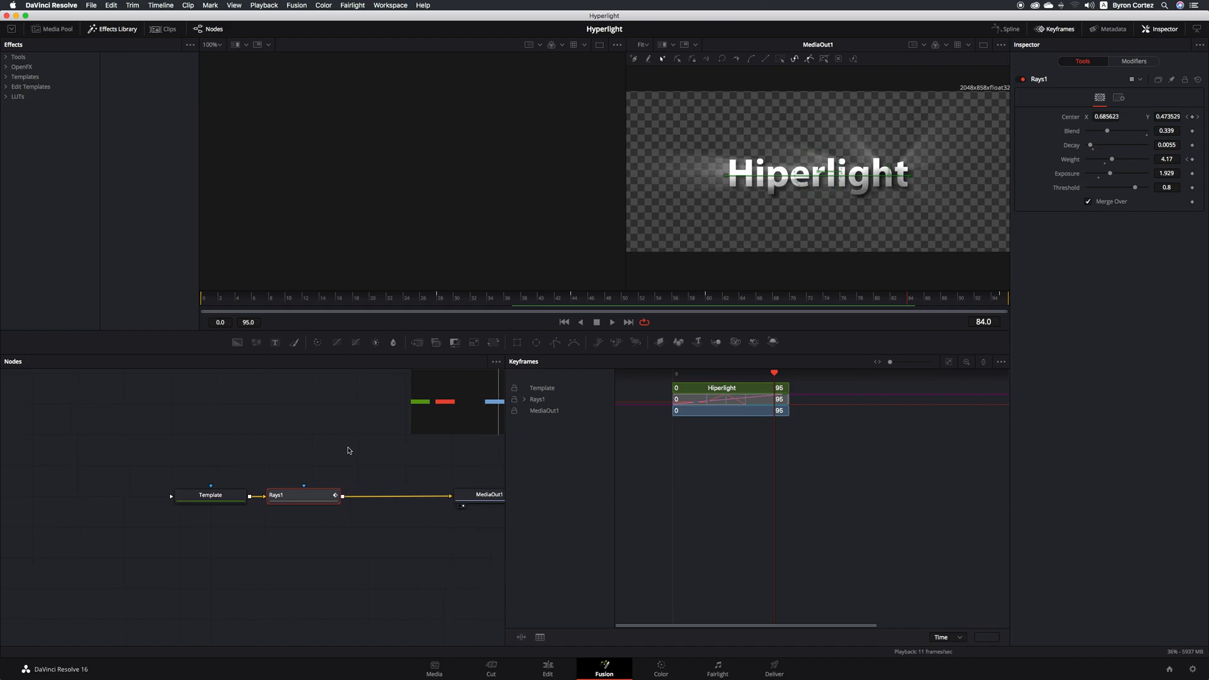
pyautogui.hscroll(1, 349, 450)
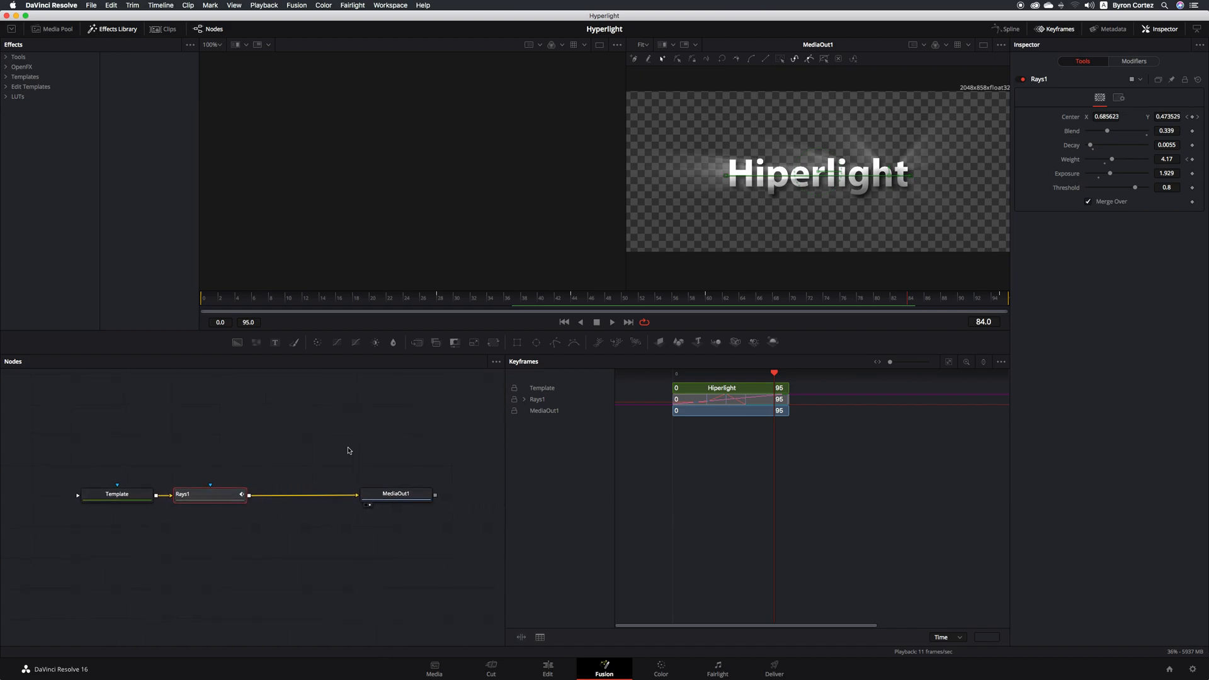
pyautogui.click(524, 399)
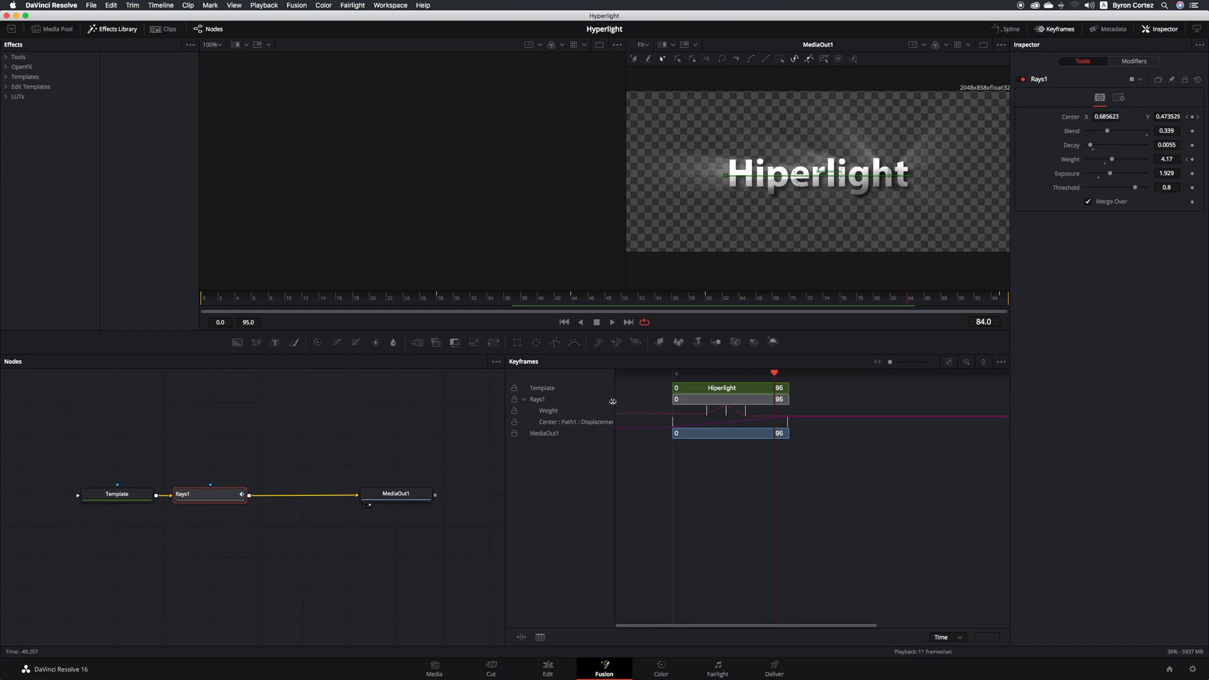
pyautogui.moveTo(615, 402)
pyautogui.mouseDown()
pyautogui.moveTo(642, 400)
pyautogui.moveTo(628, 401)
pyautogui.mouseUp()
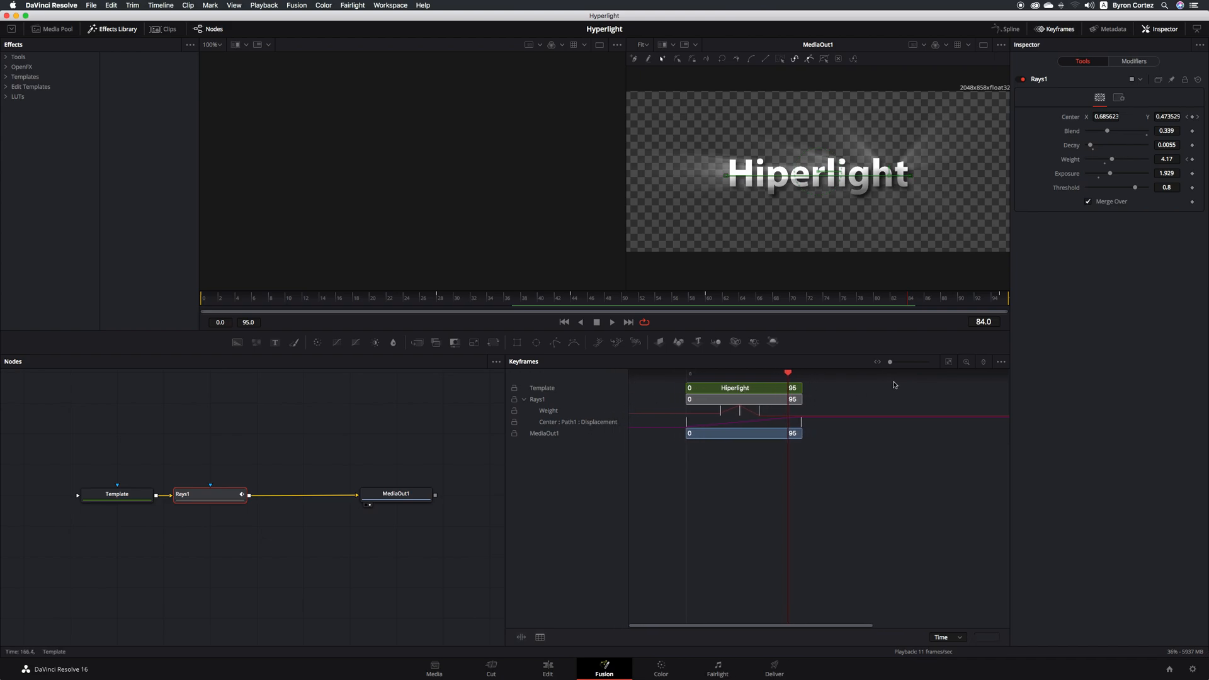
pyautogui.moveTo(891, 364); pyautogui.dragTo(895, 364)
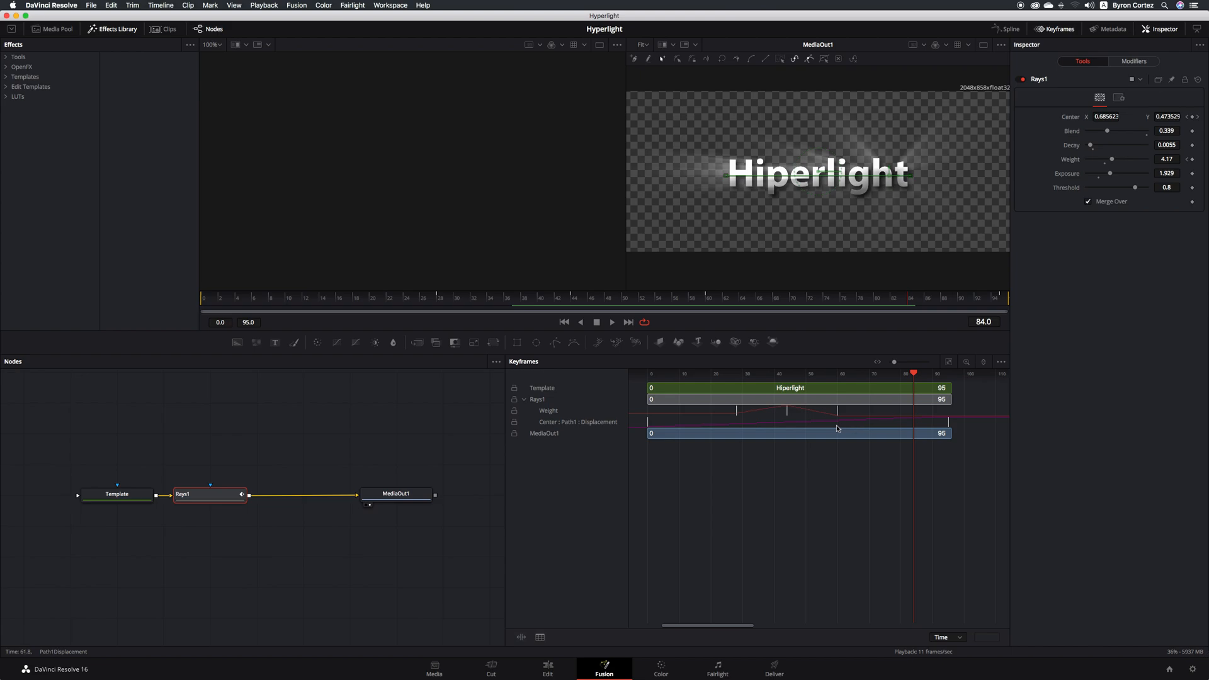
pyautogui.click(557, 412)
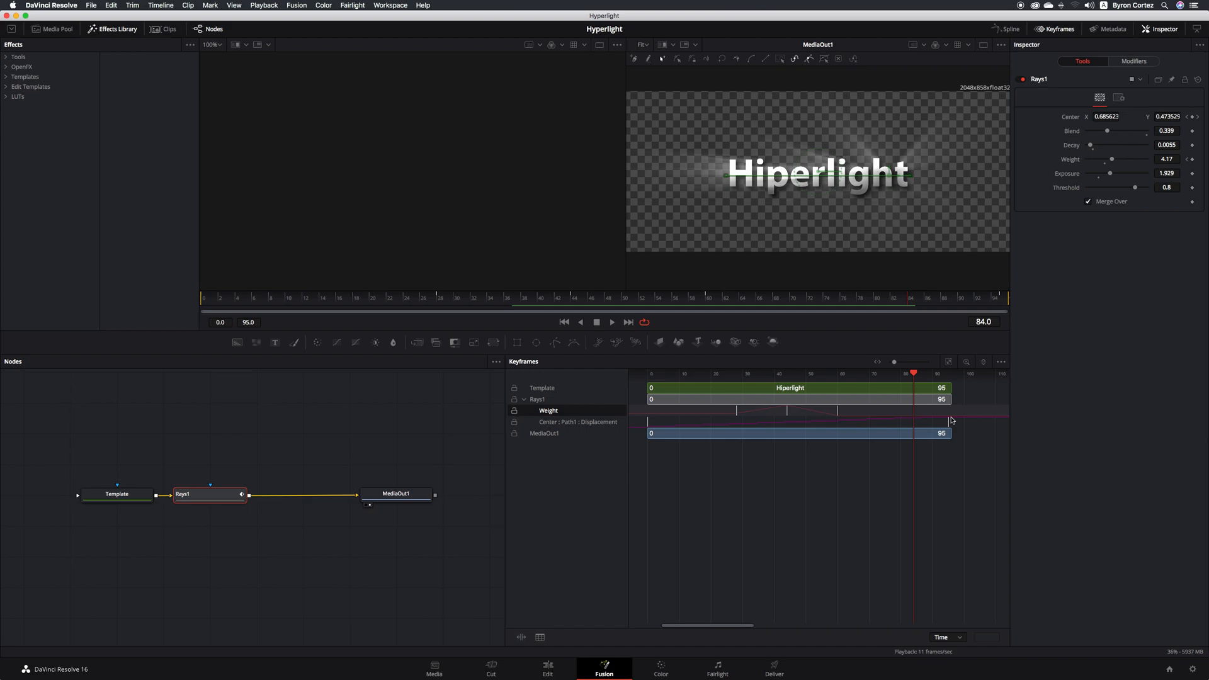
# Step: Open the Spline editor, display the Rays1 Center path's Displacement curve and widen the graph to show both keyframes
pyautogui.click(1008, 30)
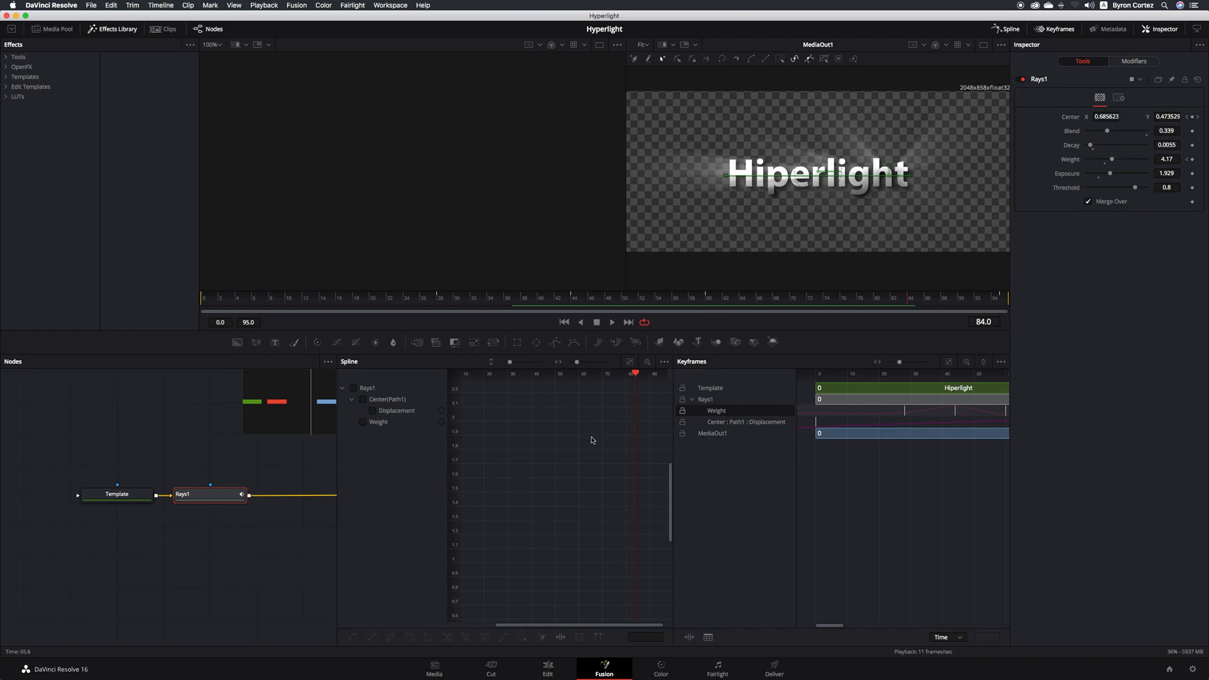
pyautogui.click(373, 411)
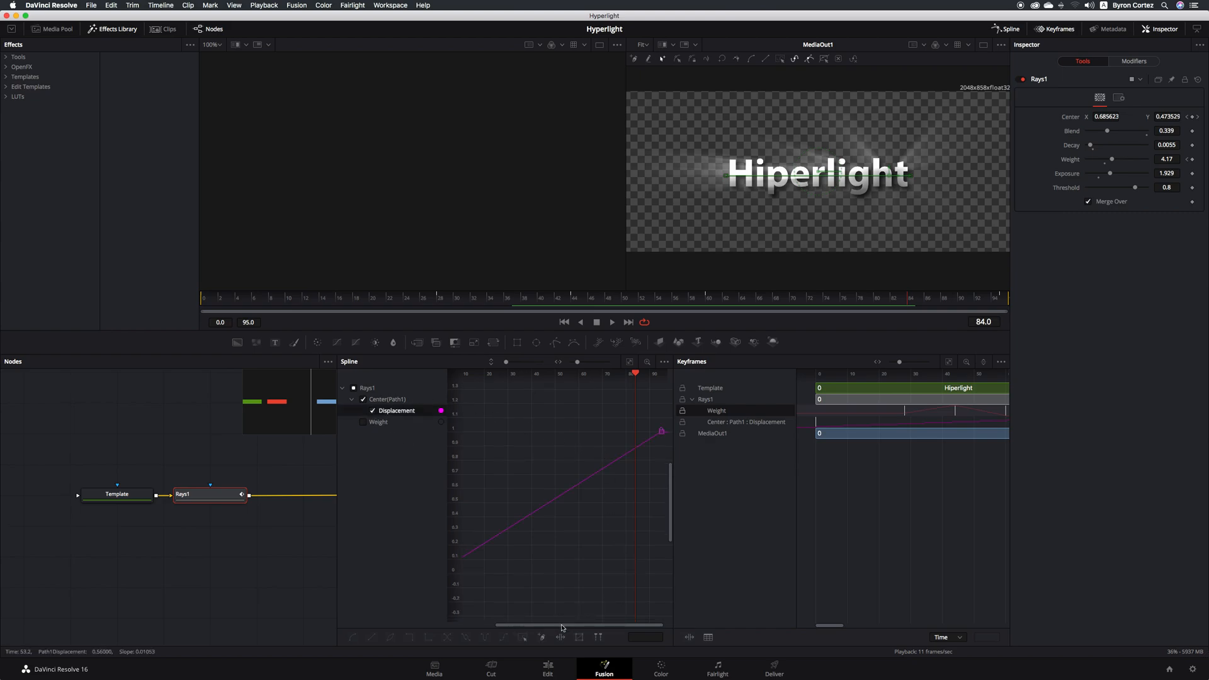
pyautogui.moveTo(563, 628)
pyautogui.mouseDown()
pyautogui.moveTo(530, 628)
pyautogui.moveTo(568, 627)
pyautogui.mouseUp()
pyautogui.click(395, 400)
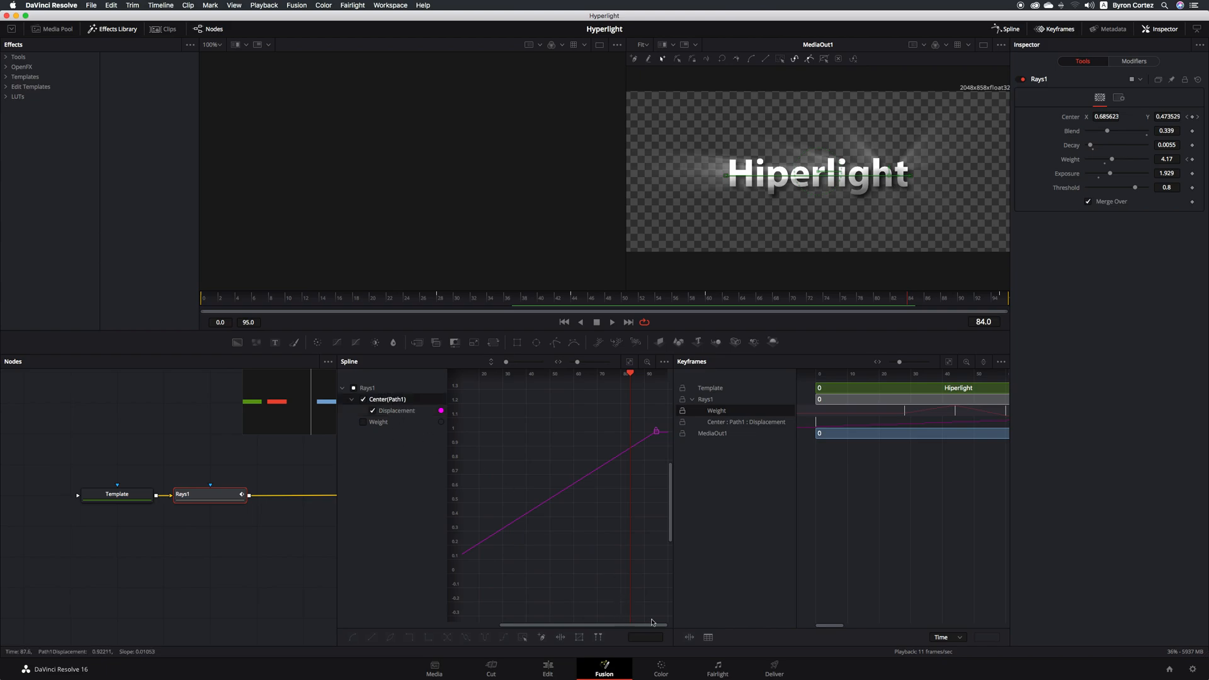
pyautogui.moveTo(673, 592); pyautogui.dragTo(769, 592)
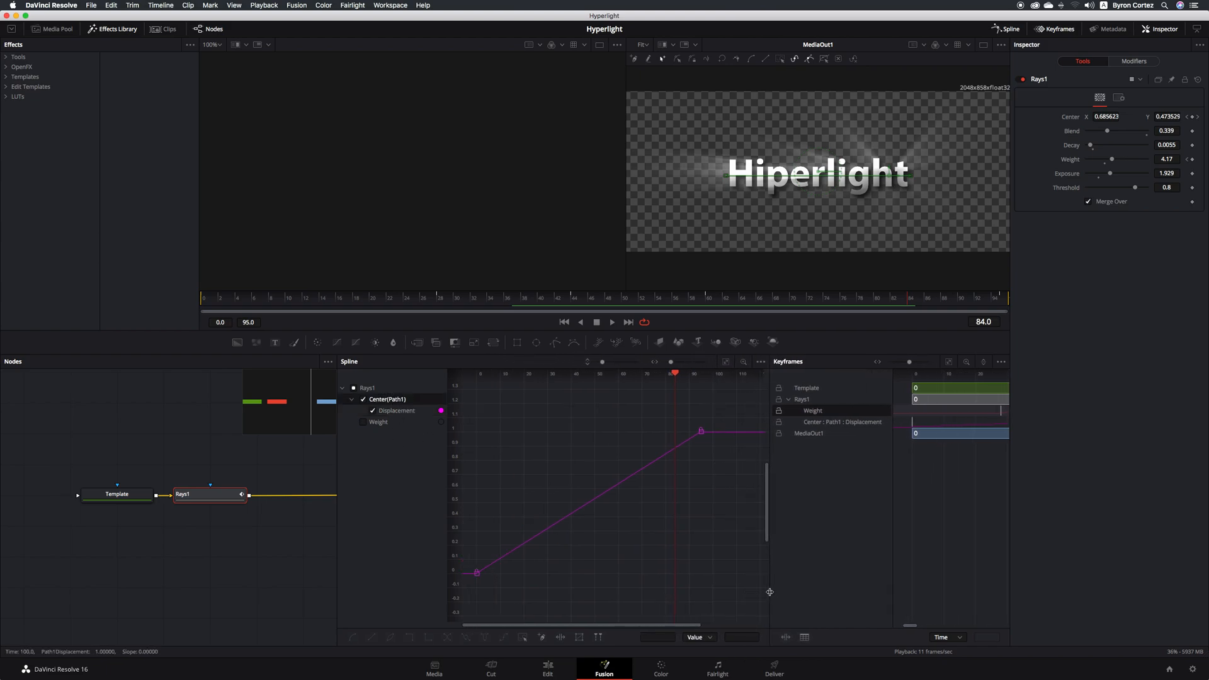
# Step: Ease the Displacement curve into an S shape by flattening the handles of its keyframes at frames 0 and 95
pyautogui.click(477, 572)
pyautogui.moveTo(550, 529); pyautogui.dragTo(561, 575)
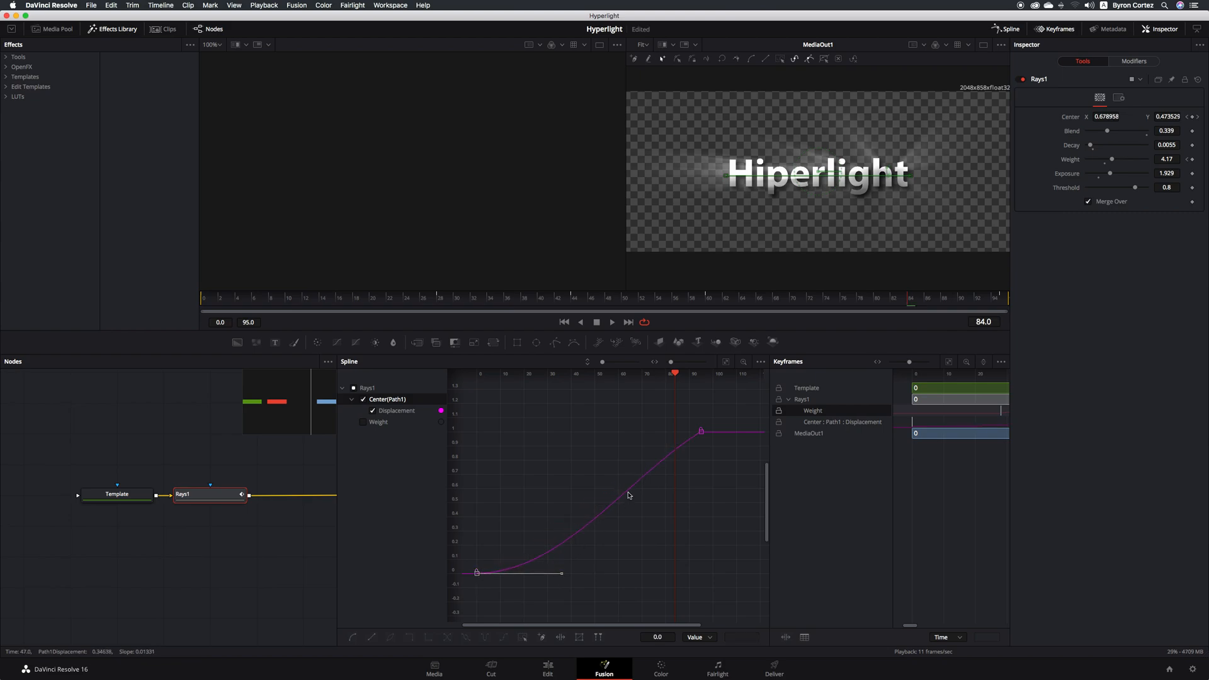
pyautogui.click(701, 431)
pyautogui.moveTo(626, 479); pyautogui.dragTo(614, 436)
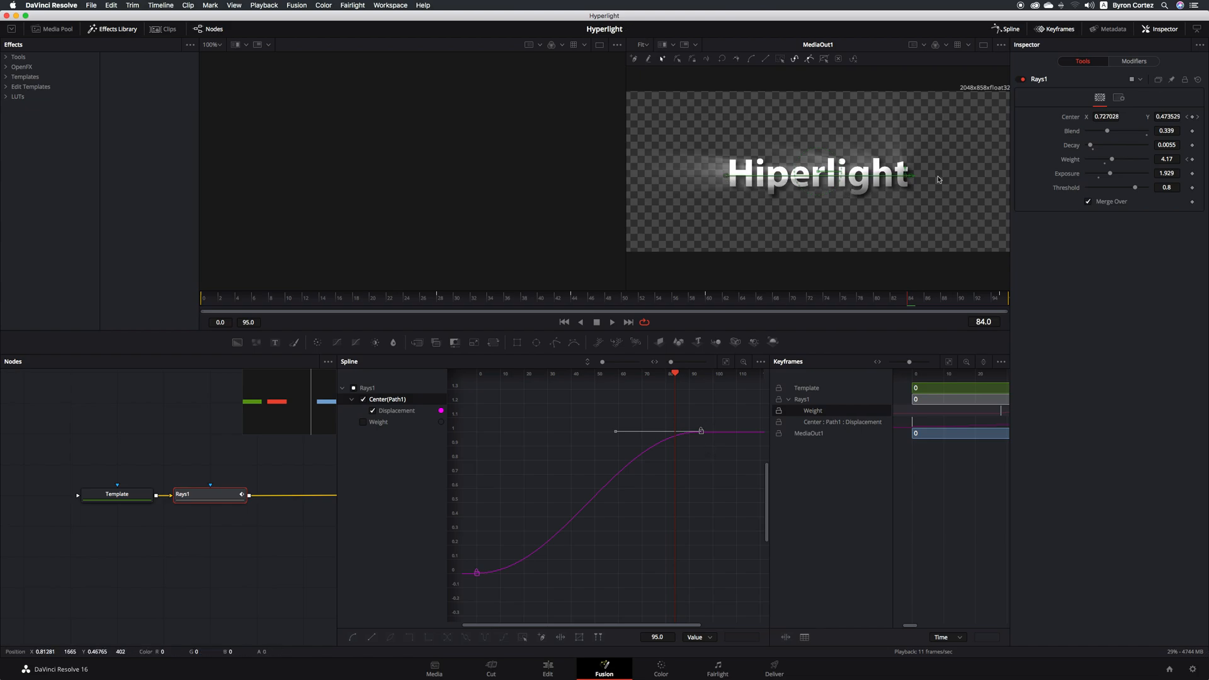
# Step: Display the Rays1 Weight curve and smooth it by leveling the handles of its keyframes at frames 44 and 28
pyautogui.click(370, 423)
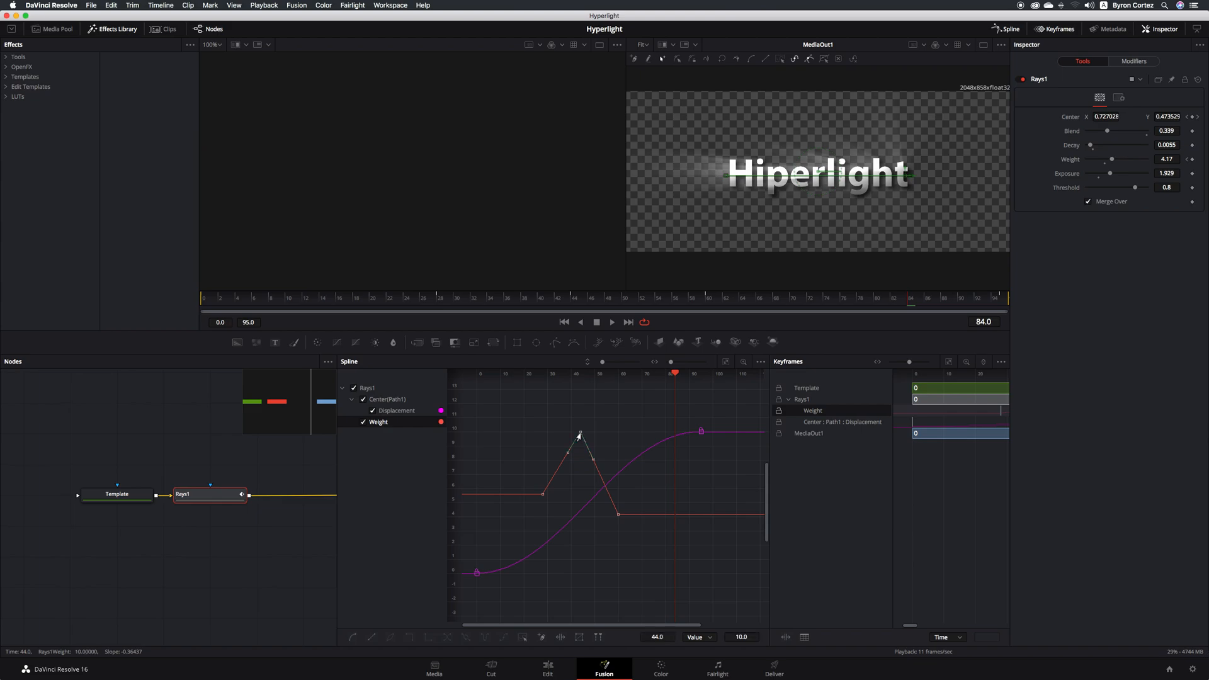
pyautogui.click(580, 432)
pyautogui.moveTo(593, 459)
pyautogui.mouseDown()
pyautogui.moveTo(598, 432)
pyautogui.moveTo(561, 434)
pyautogui.moveTo(592, 436)
pyautogui.mouseUp()
pyautogui.click(542, 494)
pyautogui.click(554, 476)
pyautogui.moveTo(554, 477); pyautogui.dragTo(567, 497)
# Step: Save the project and close the Spline and Keyframes editors
pyautogui.press('super+s')
pyautogui.click(1008, 30)
pyautogui.click(1052, 29)
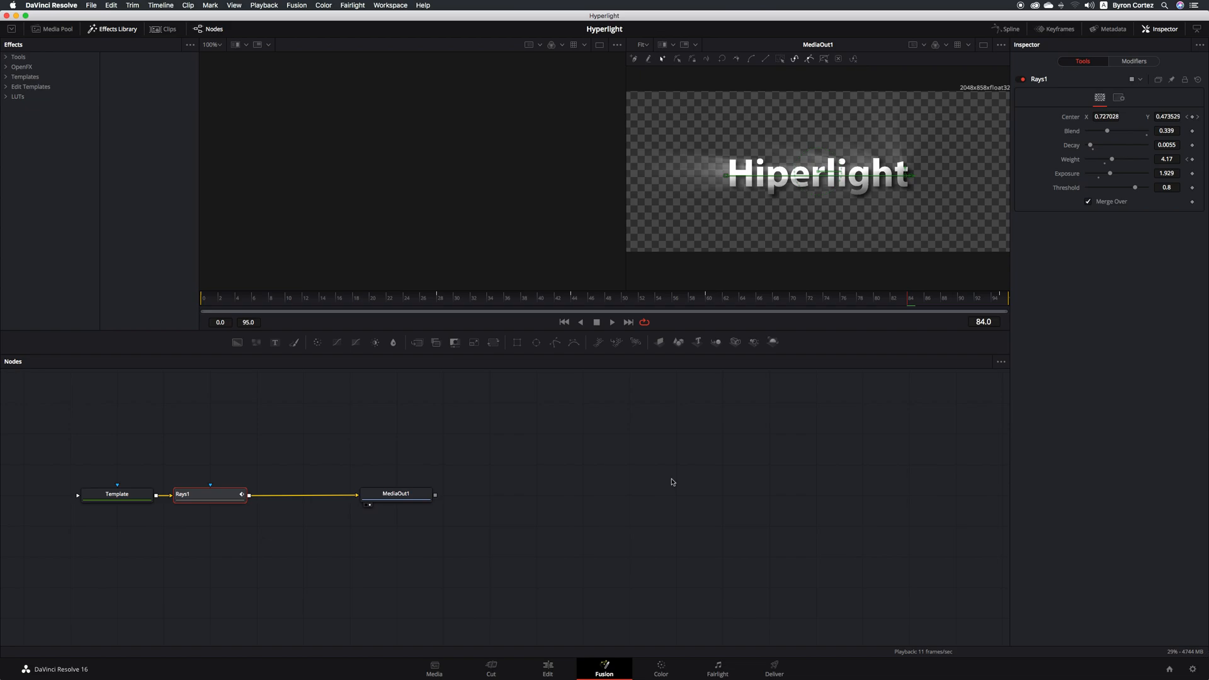
# Step: Return to the Edit page and play the timeline from its start twice to review the animated title over the planet shot
pyautogui.click(549, 667)
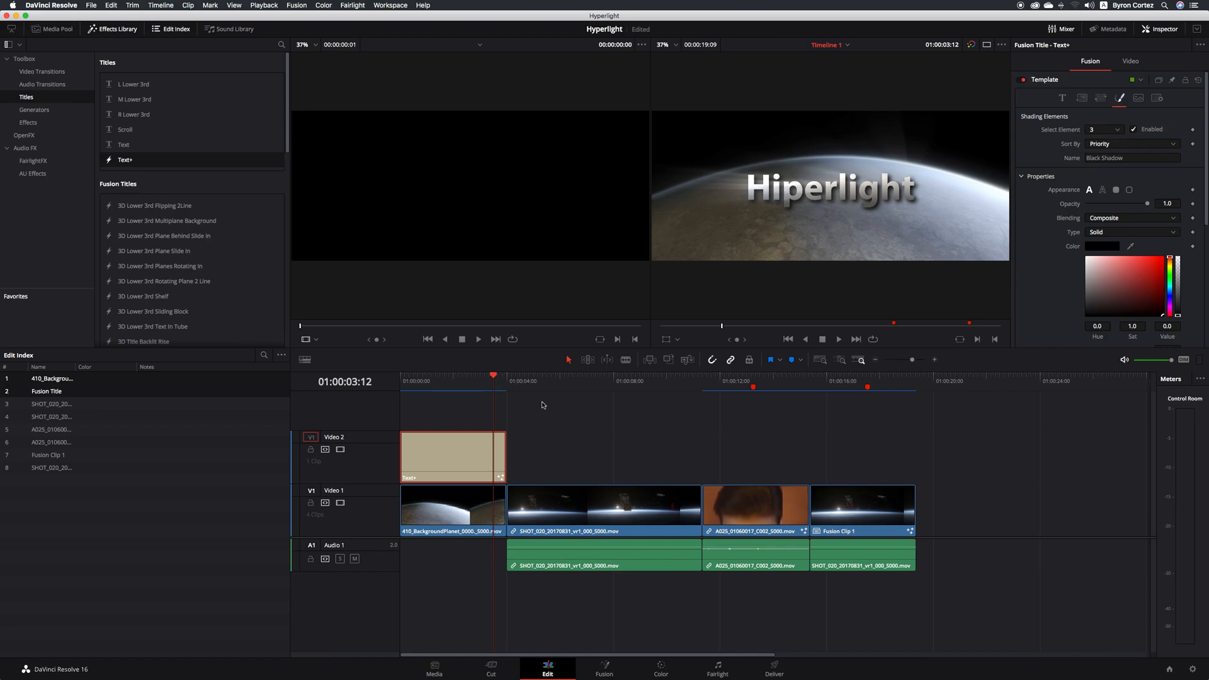
pyautogui.moveTo(411, 383); pyautogui.dragTo(392, 384)
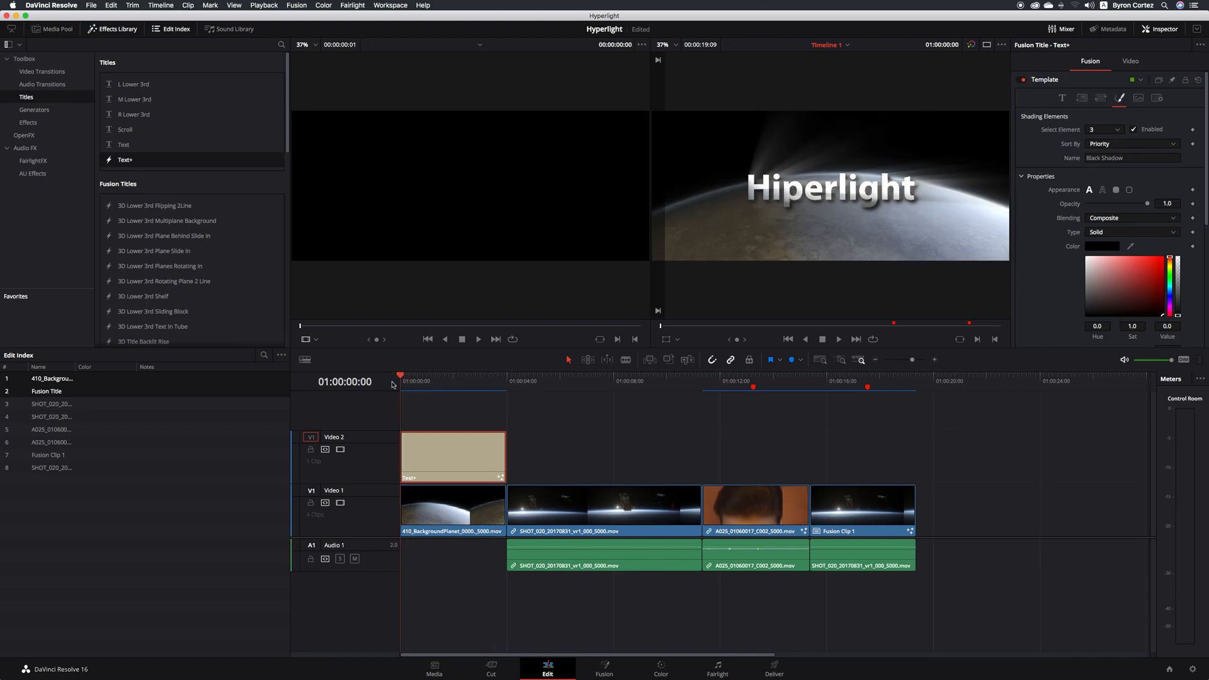
pyautogui.press('space')
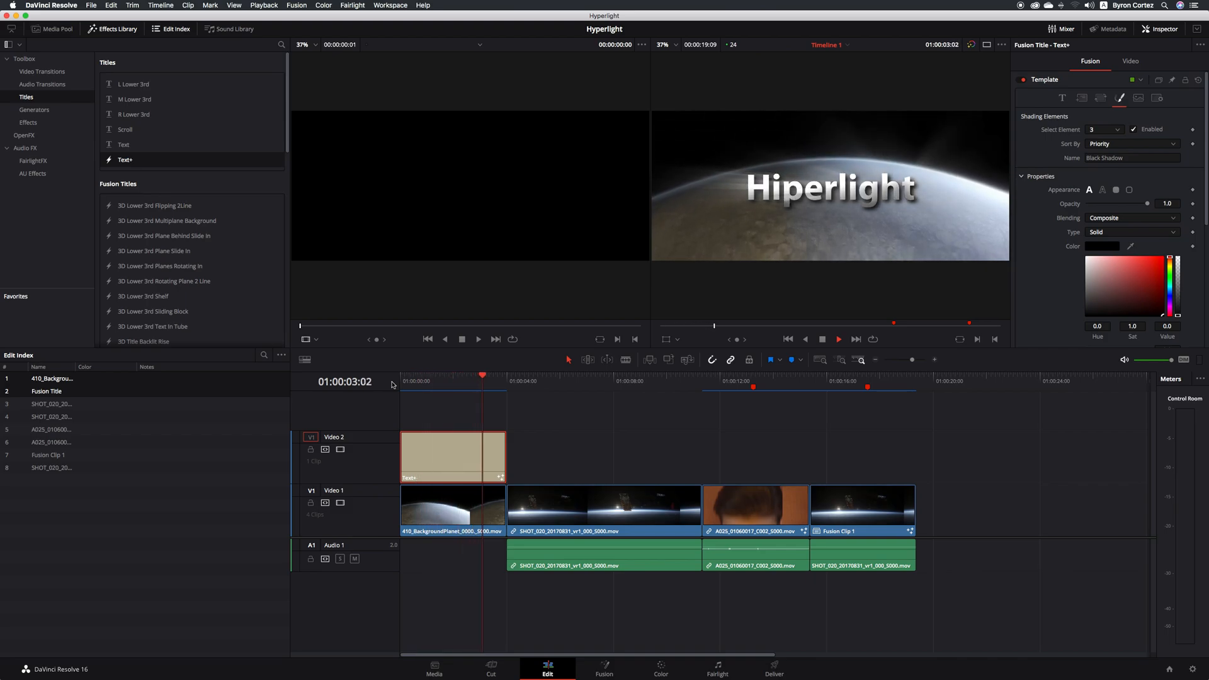
pyautogui.press('space')
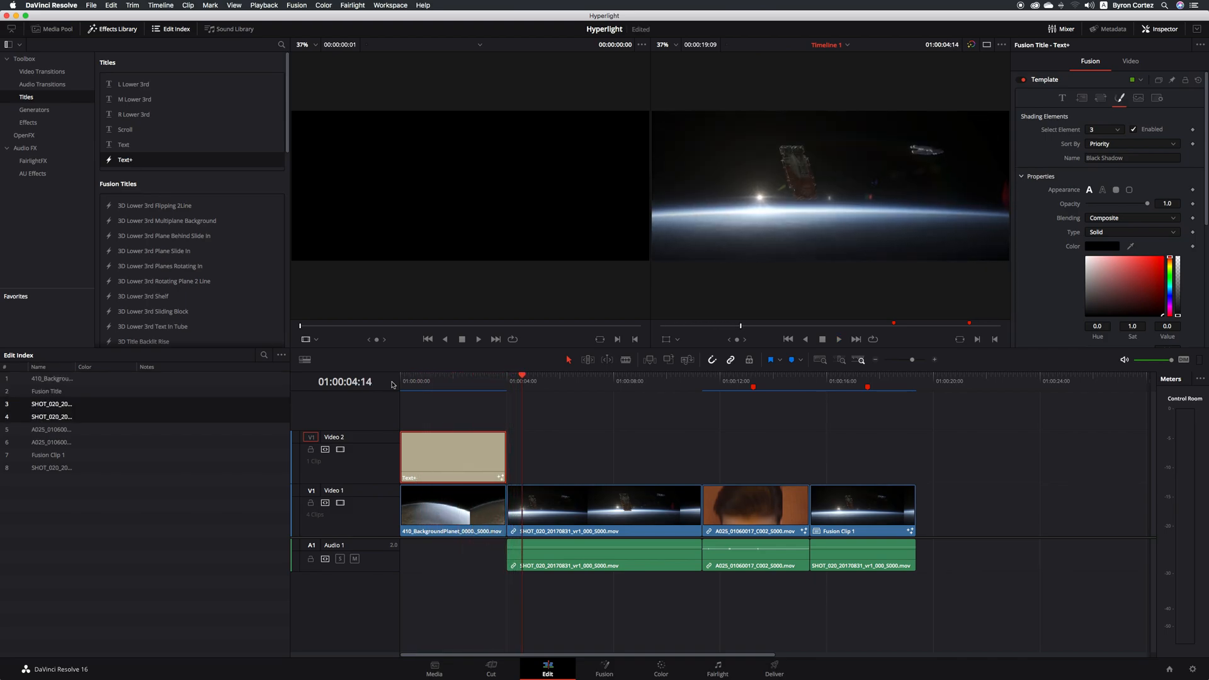
pyautogui.press('Home')
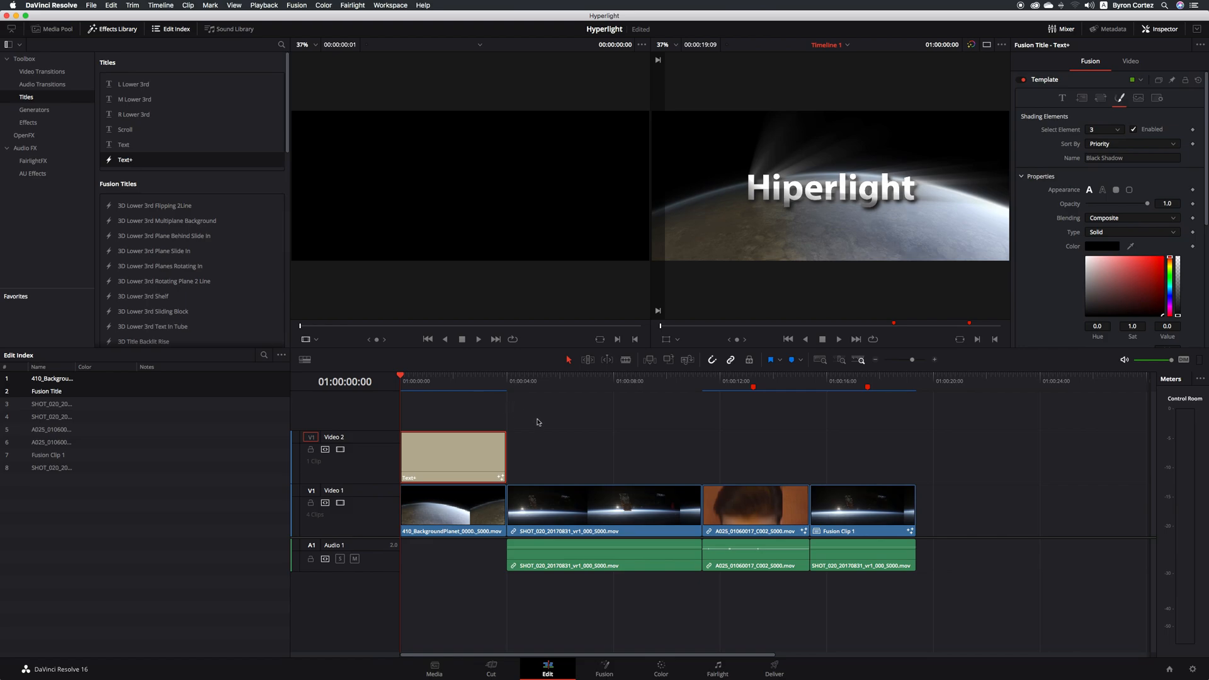
pyautogui.press('space')
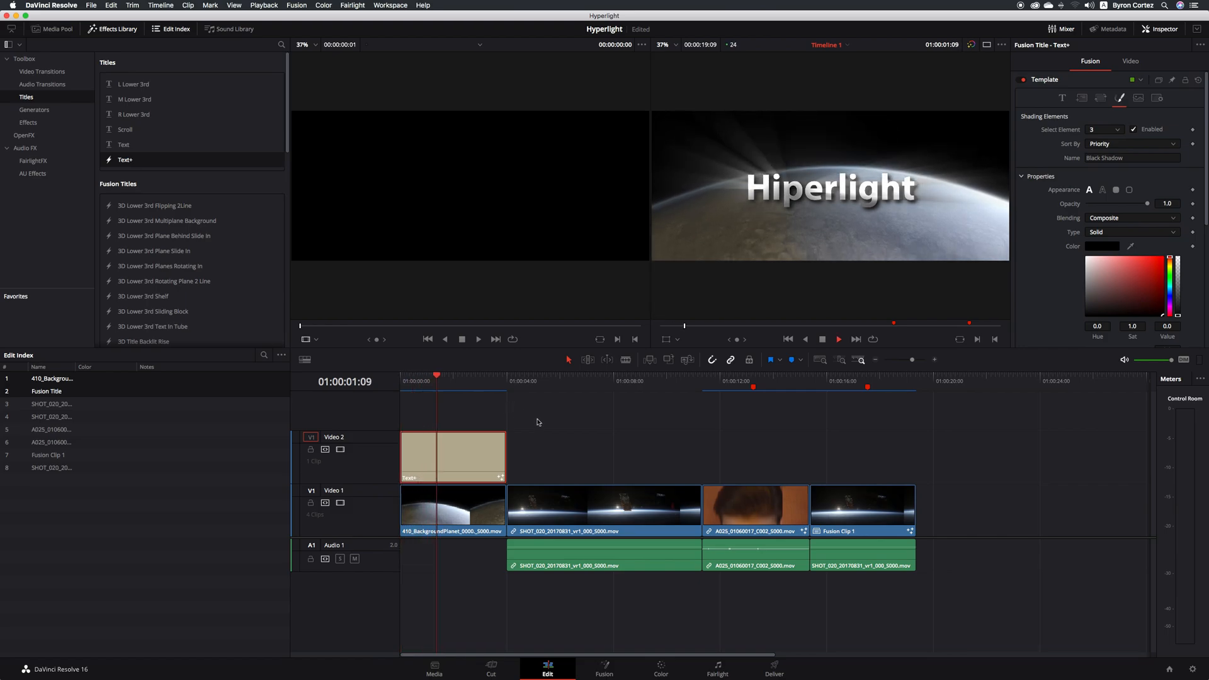